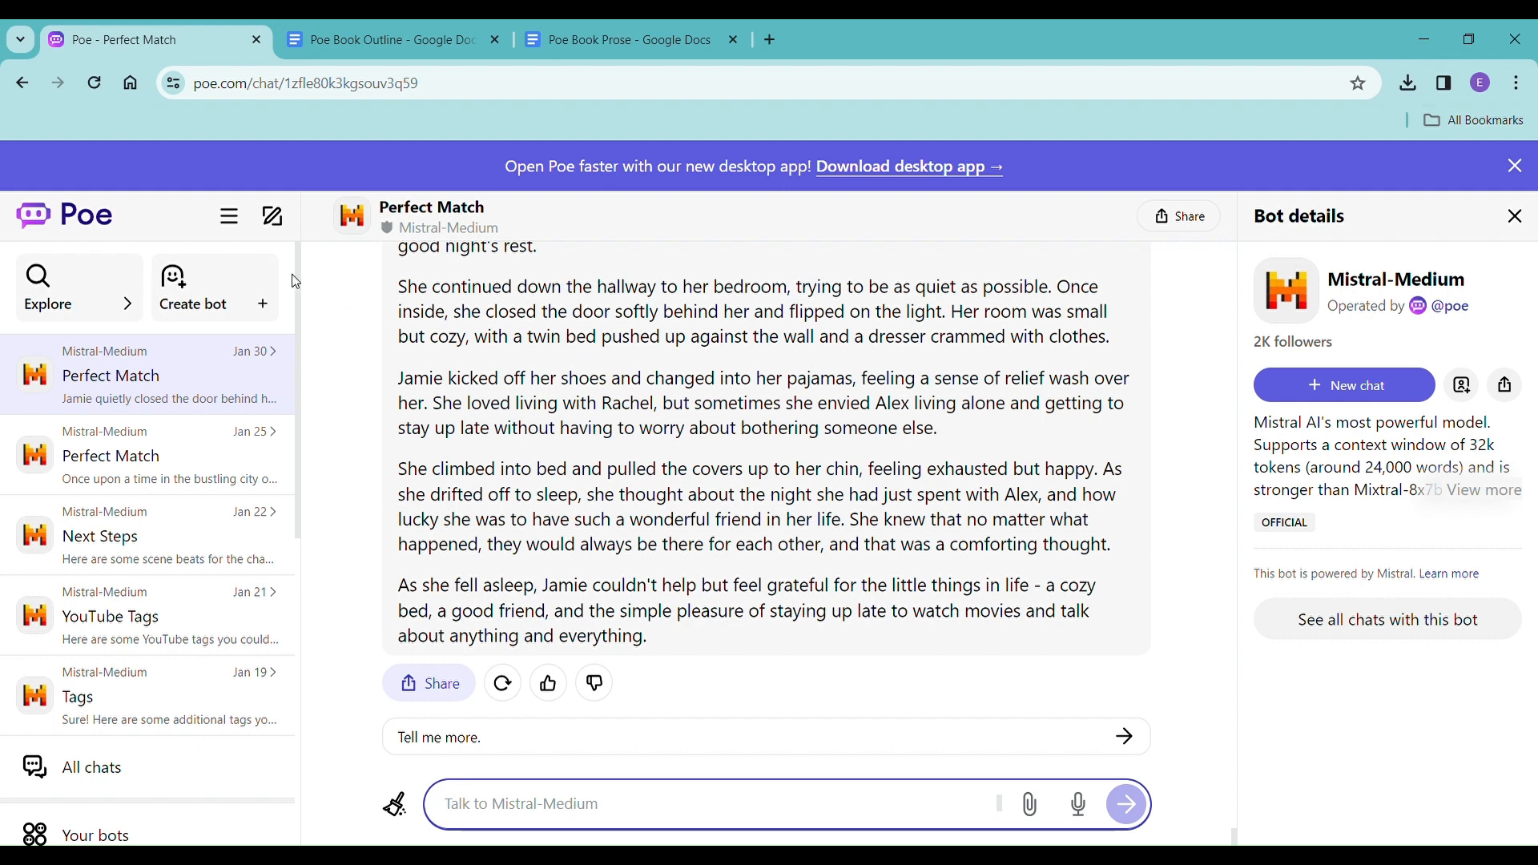
In the Poe Book Outline document, delete the description under the Chapter 1 heading and leave blank lines in its place.
{"action": "left_click", "coordinate": [382, 36]}
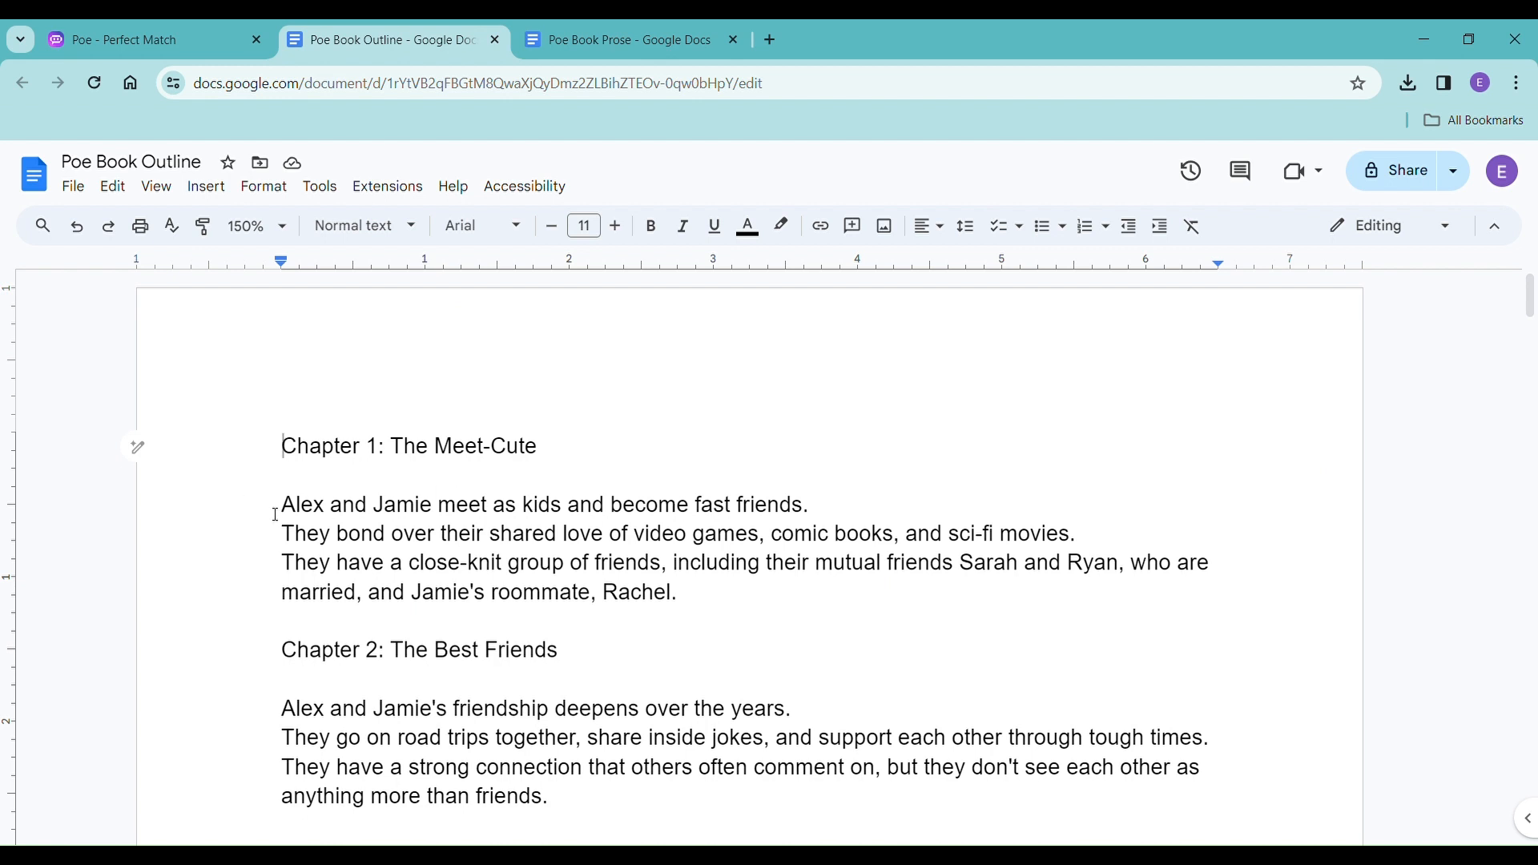
{"action": "left_click_drag", "start_coordinate": [277, 513], "coordinate": [706, 606]}
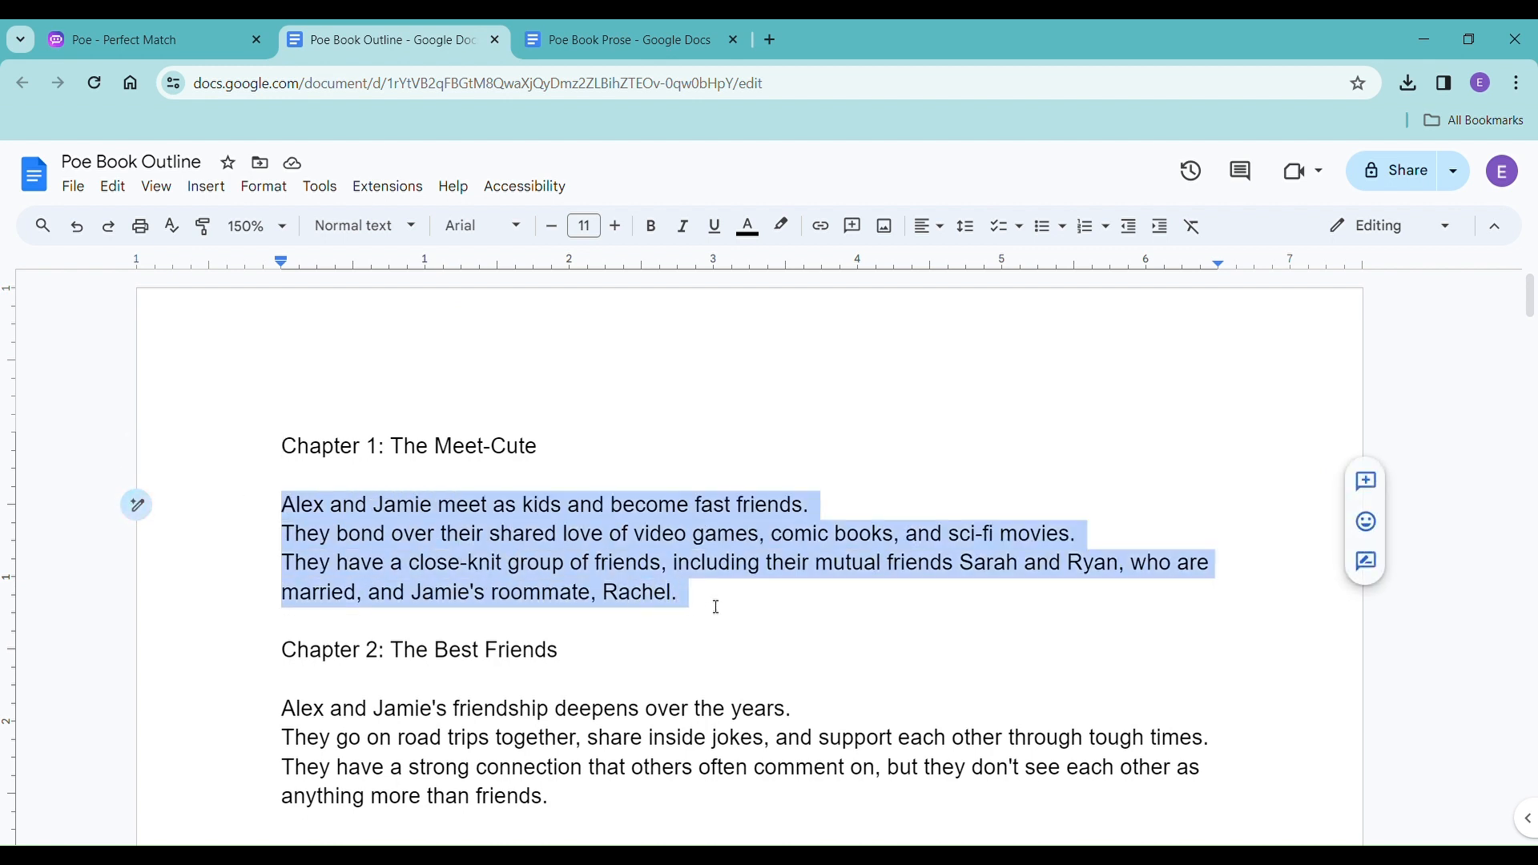
{"action": "key", "text": "BackSpace"}
{"action": "key", "text": "Return"}
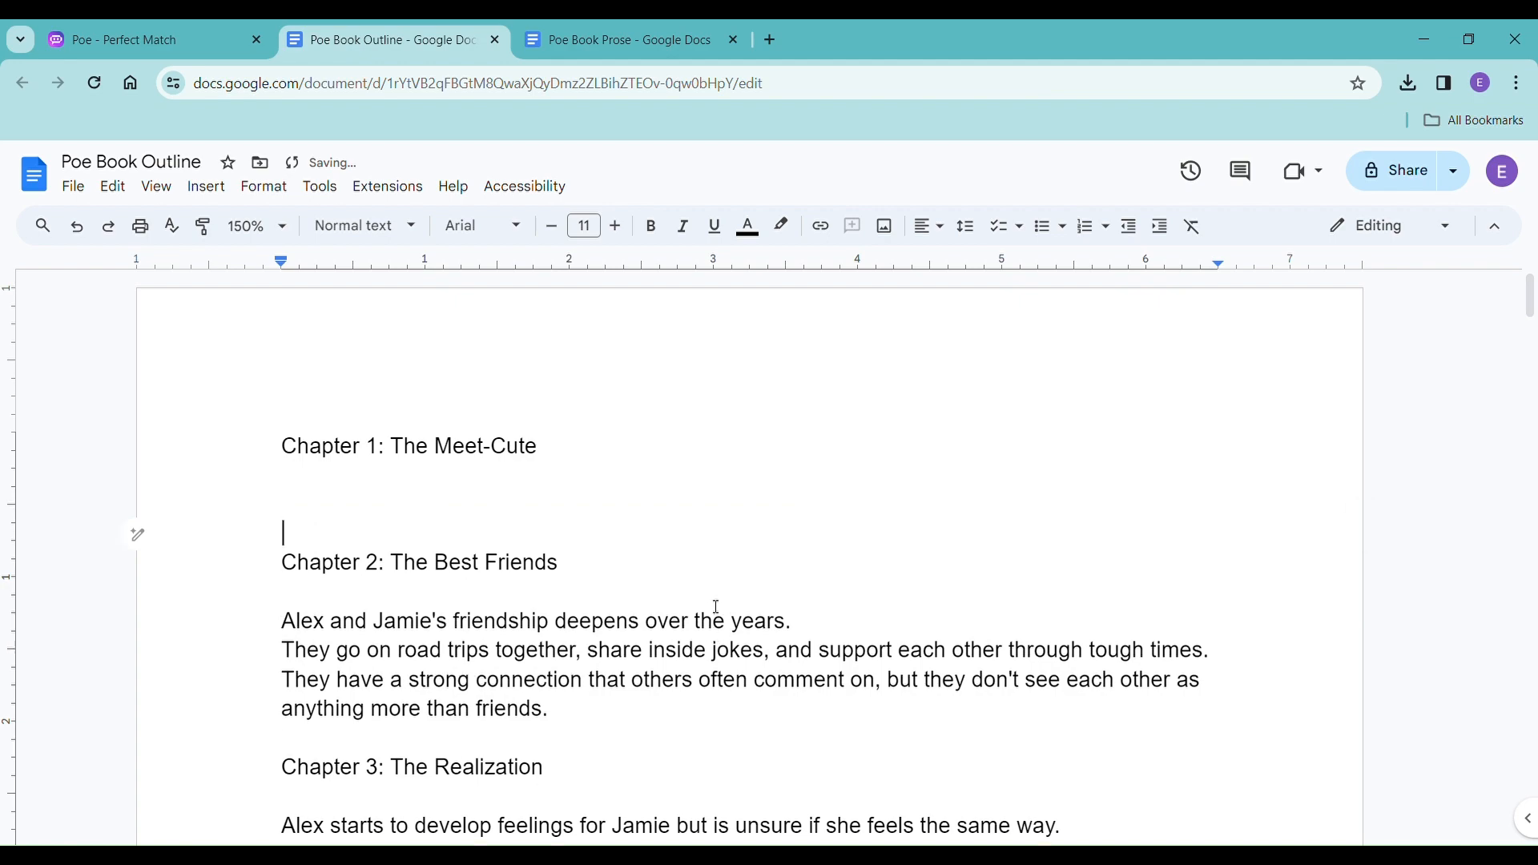
Return to the Perfect Match chat in Poe and send the prompt "please summarize the movie night chapter".
{"action": "left_click", "coordinate": [198, 47]}
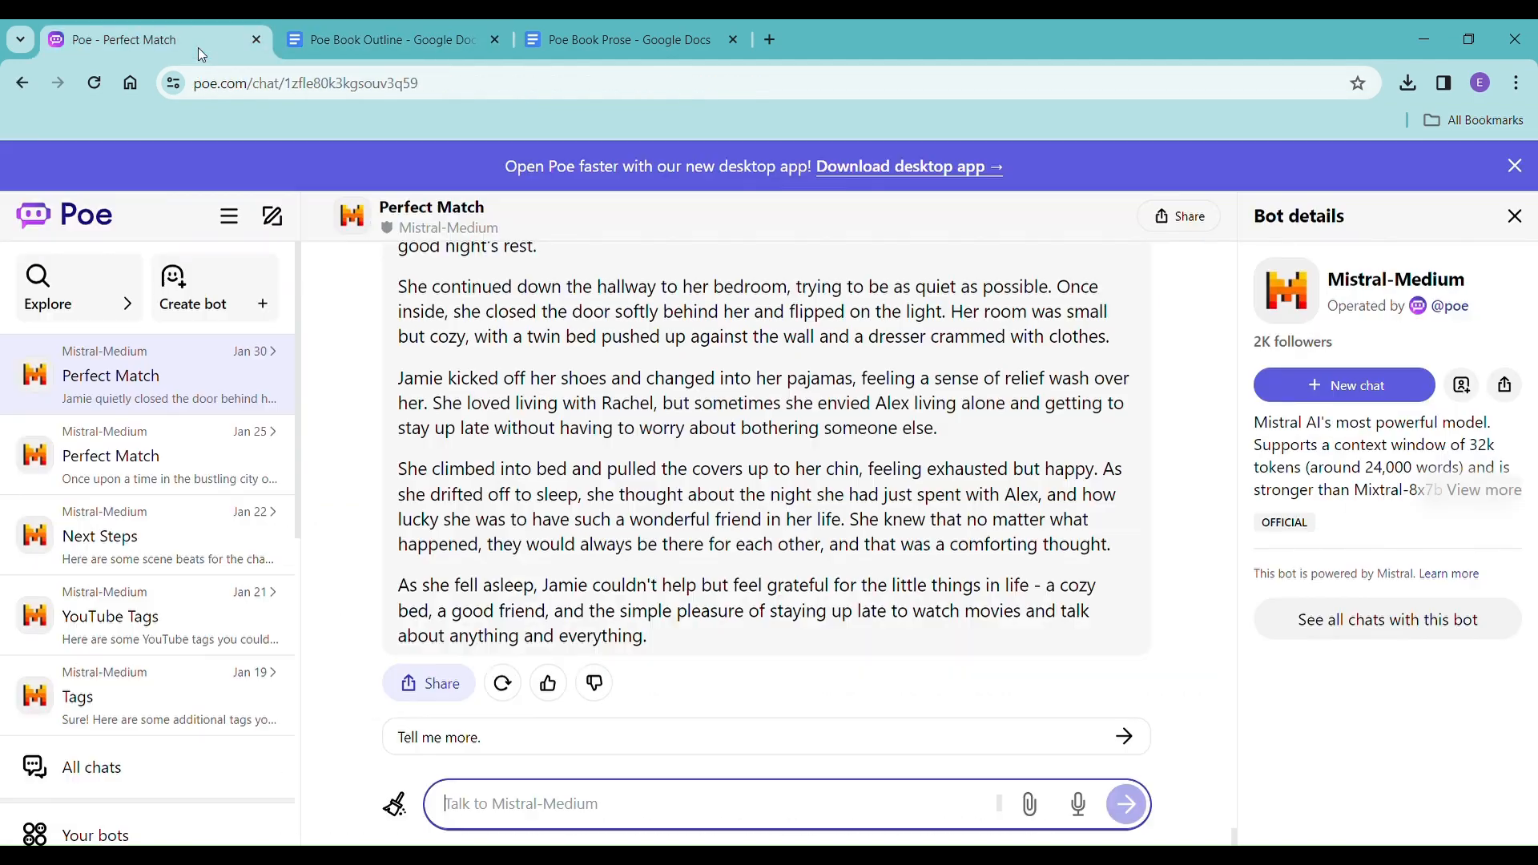
{"action": "scroll", "coordinate": [771, 507], "scroll_direction": "up", "scroll_amount": 10}
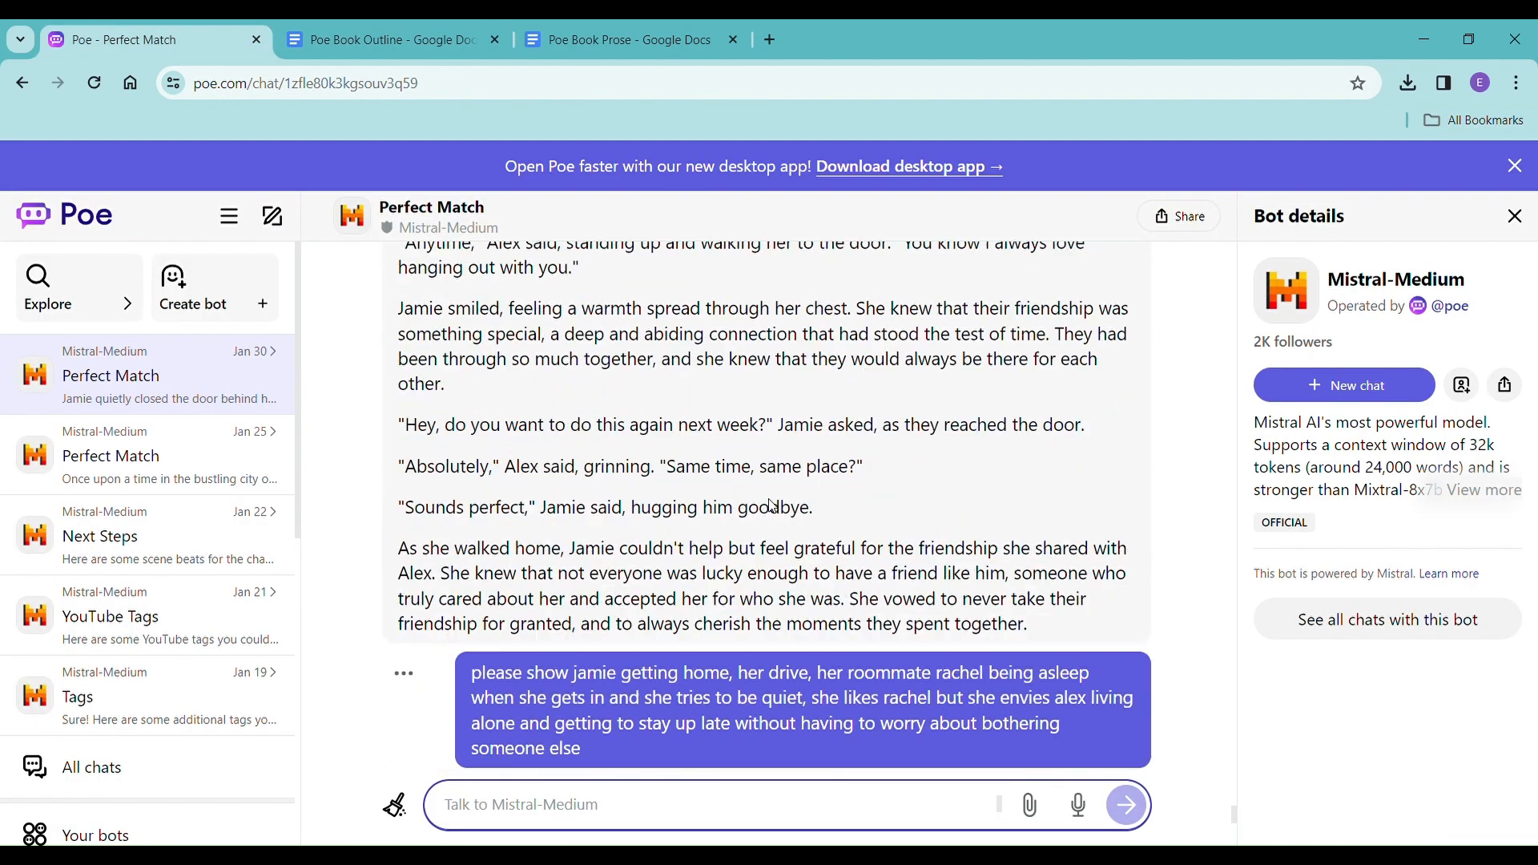
{"action": "scroll", "coordinate": [770, 506], "scroll_direction": "up", "scroll_amount": 7}
{"action": "scroll", "coordinate": [777, 492], "scroll_direction": "down", "scroll_amount": 4}
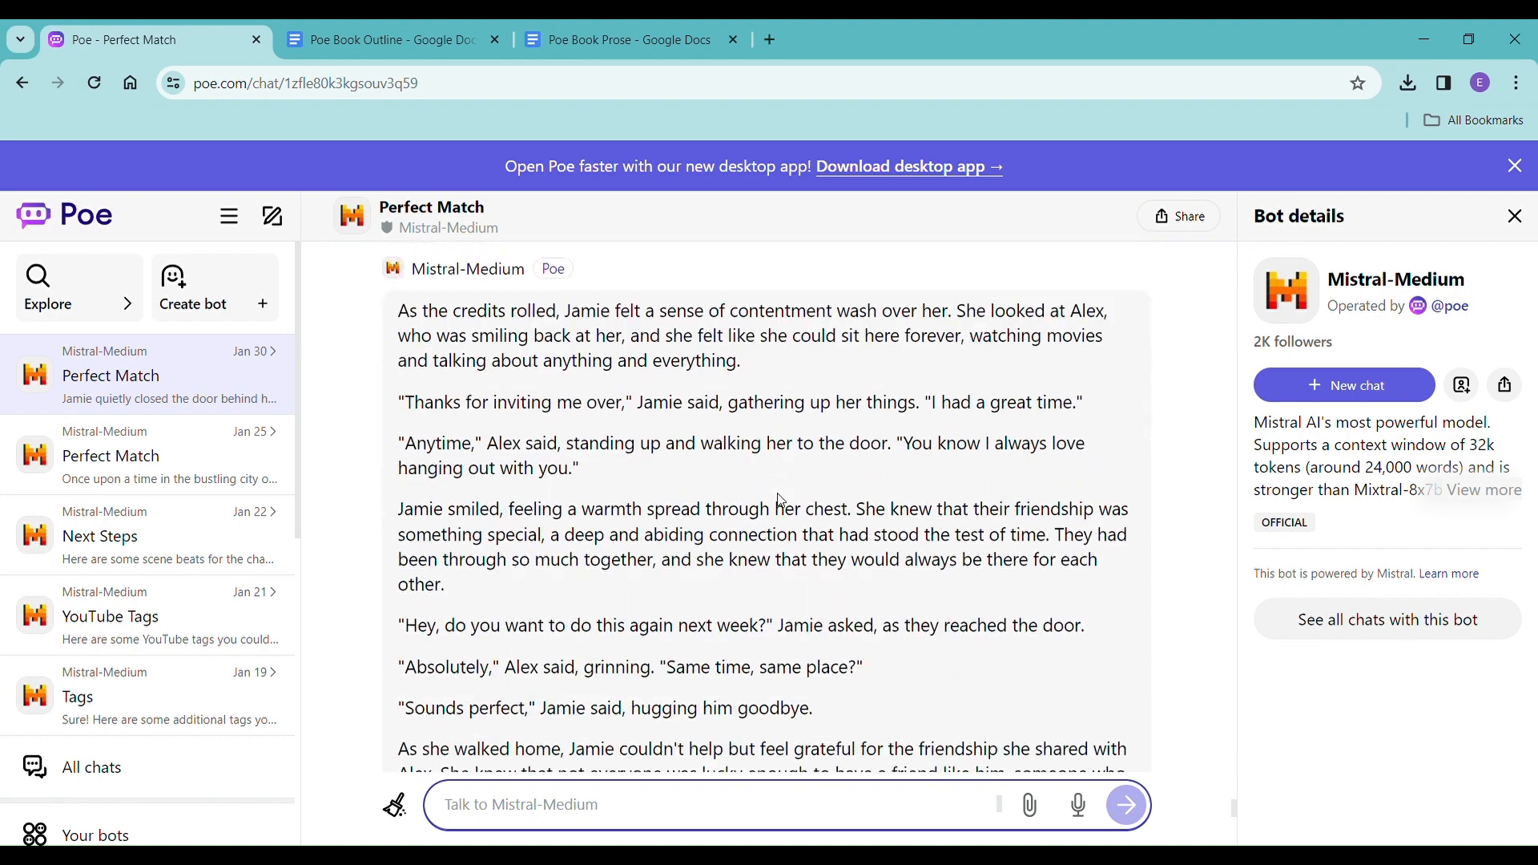
{"action": "scroll", "coordinate": [777, 497], "scroll_direction": "down", "scroll_amount": 15}
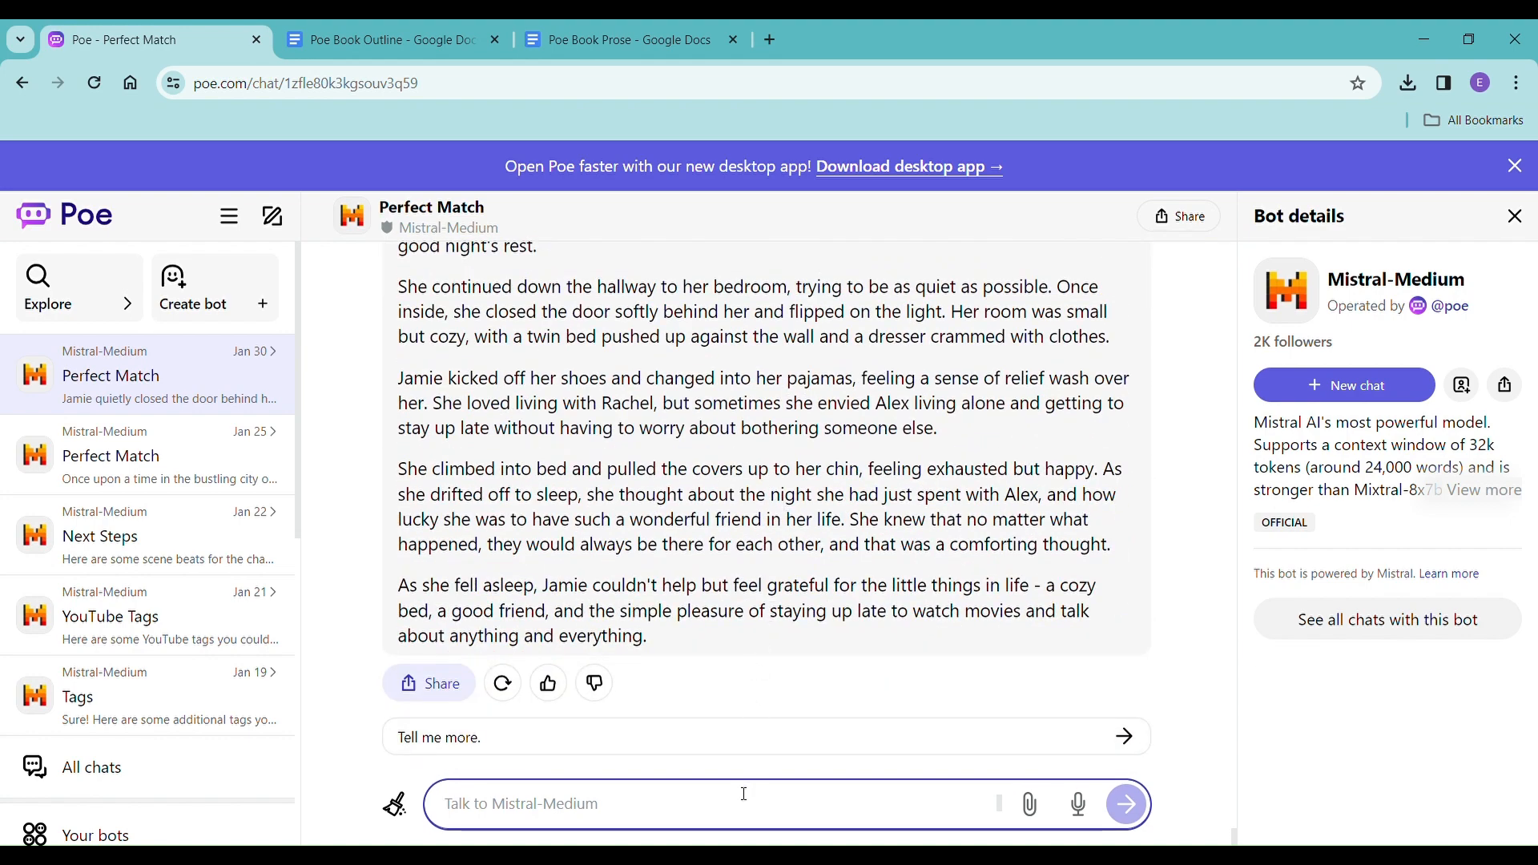
{"action": "type", "text": "p"}
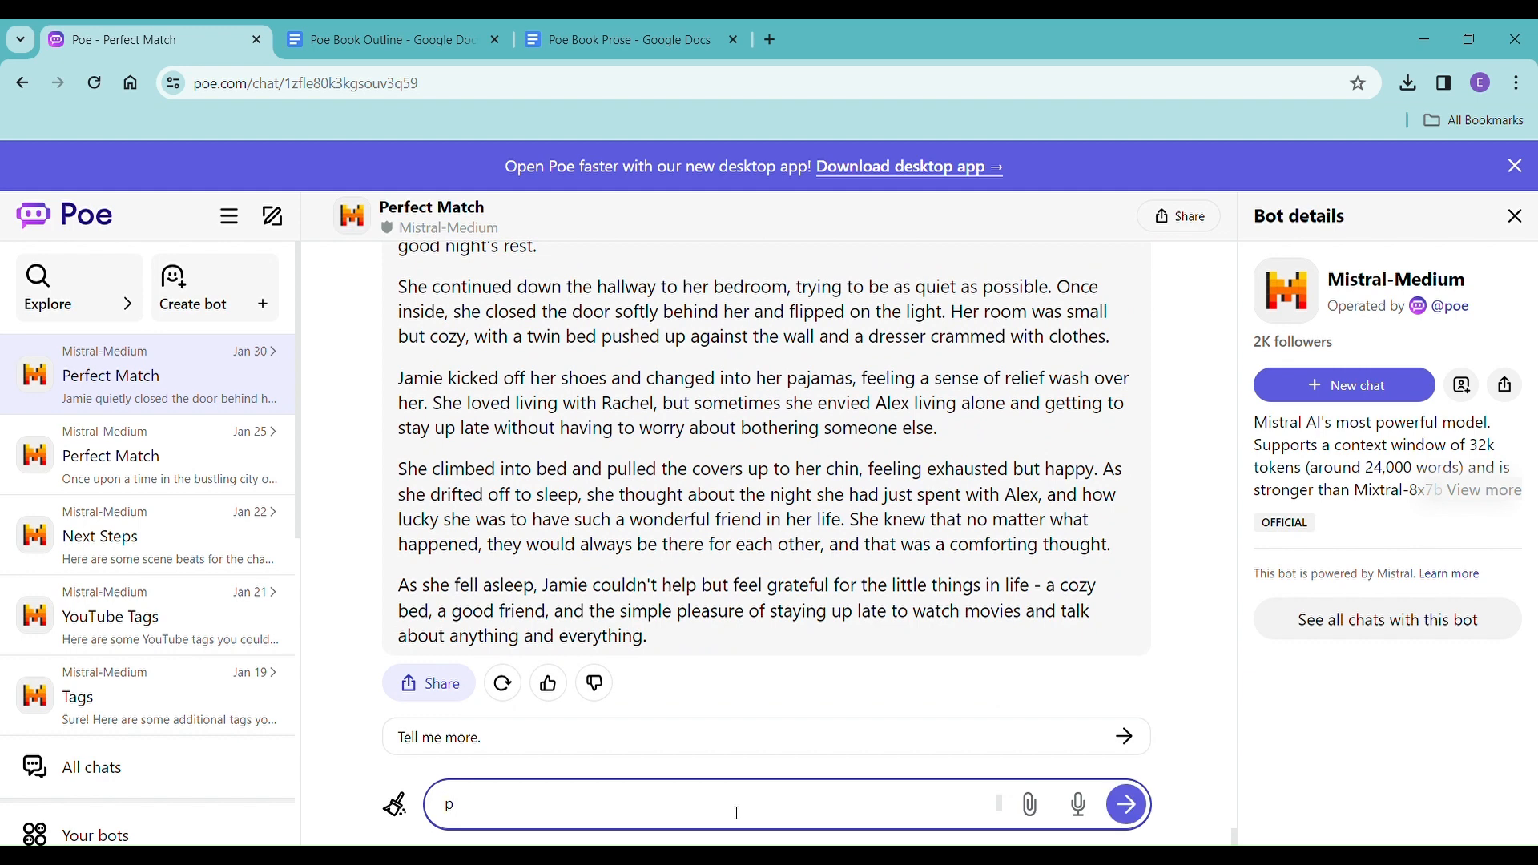
{"action": "type", "text": "lease summarize the movie "}
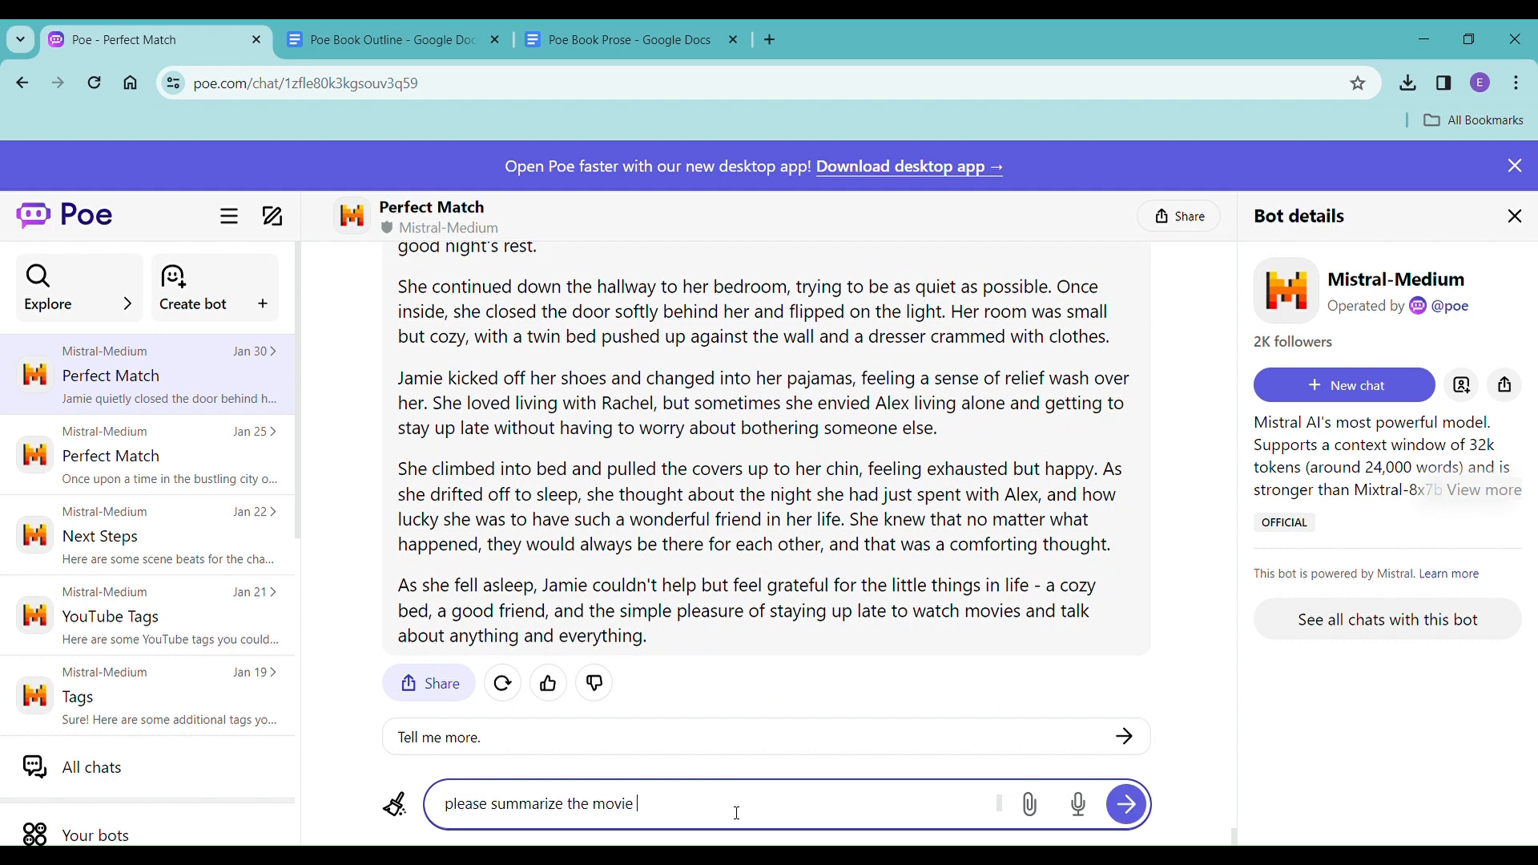
{"action": "type", "text": "night e"}
{"action": "type", "text": "hapter"}
{"action": "key", "text": "Return"}
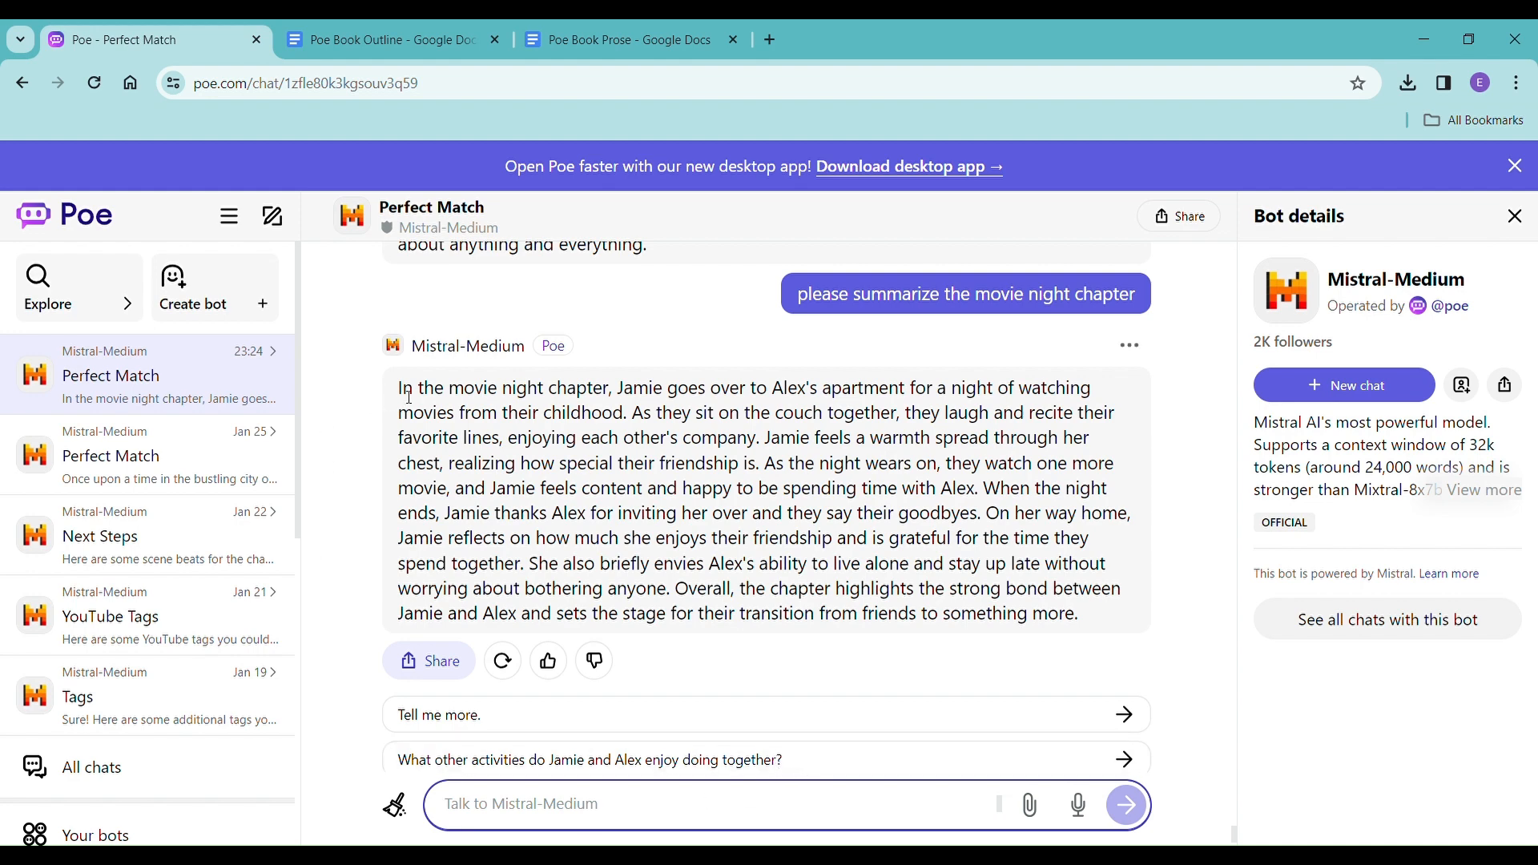
Copy the bot's entire movie night chapter summary.
{"action": "left_click_drag", "start_coordinate": [402, 390], "coordinate": [1113, 542]}
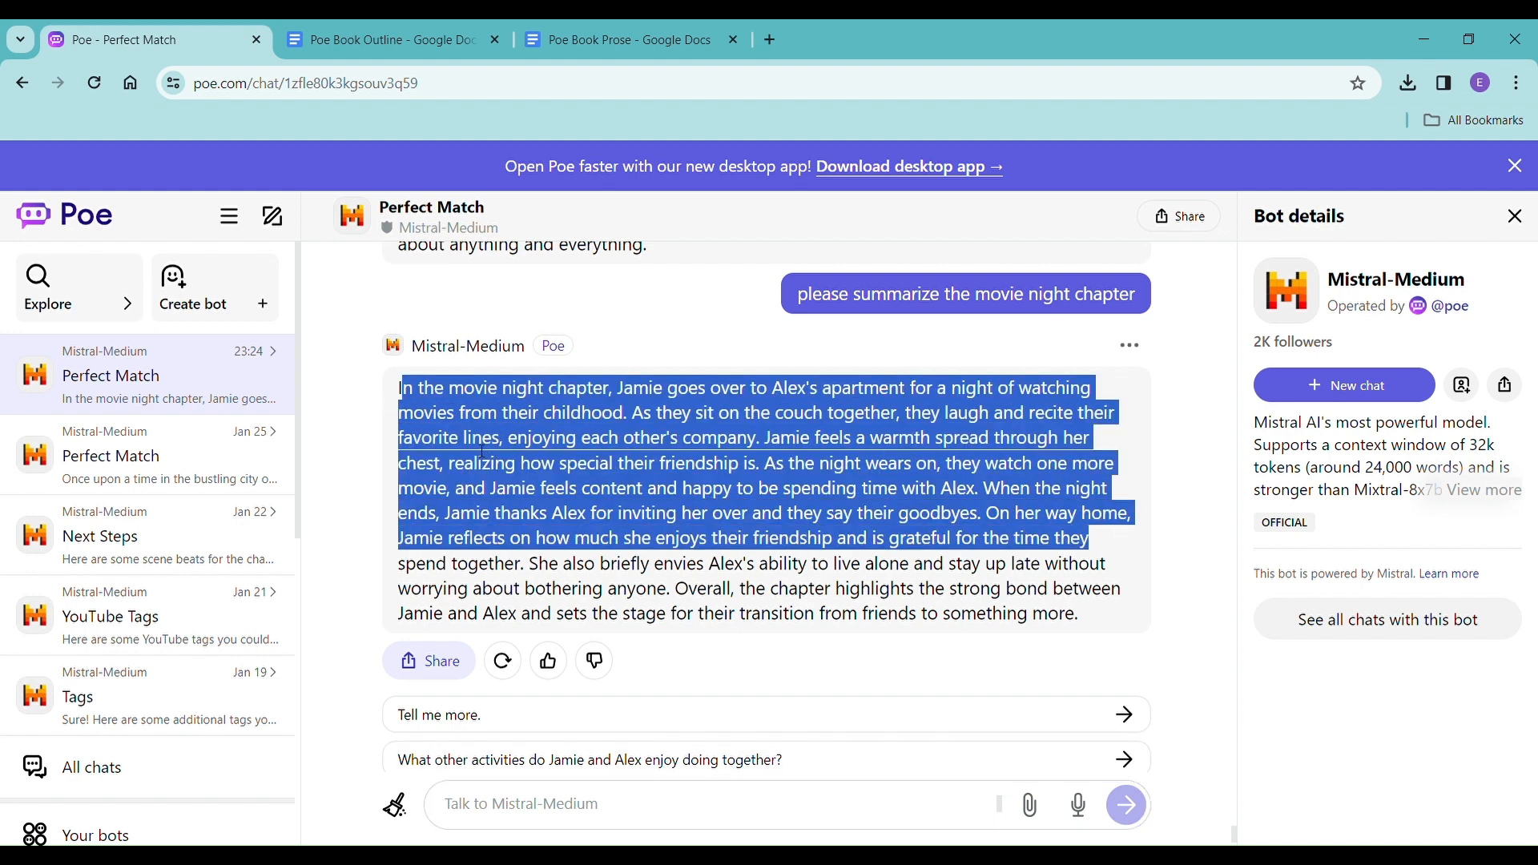
{"action": "left_click", "coordinate": [402, 391]}
{"action": "left_click_drag", "start_coordinate": [402, 391], "coordinate": [1152, 613]}
{"action": "key", "text": "ctrl+c"}
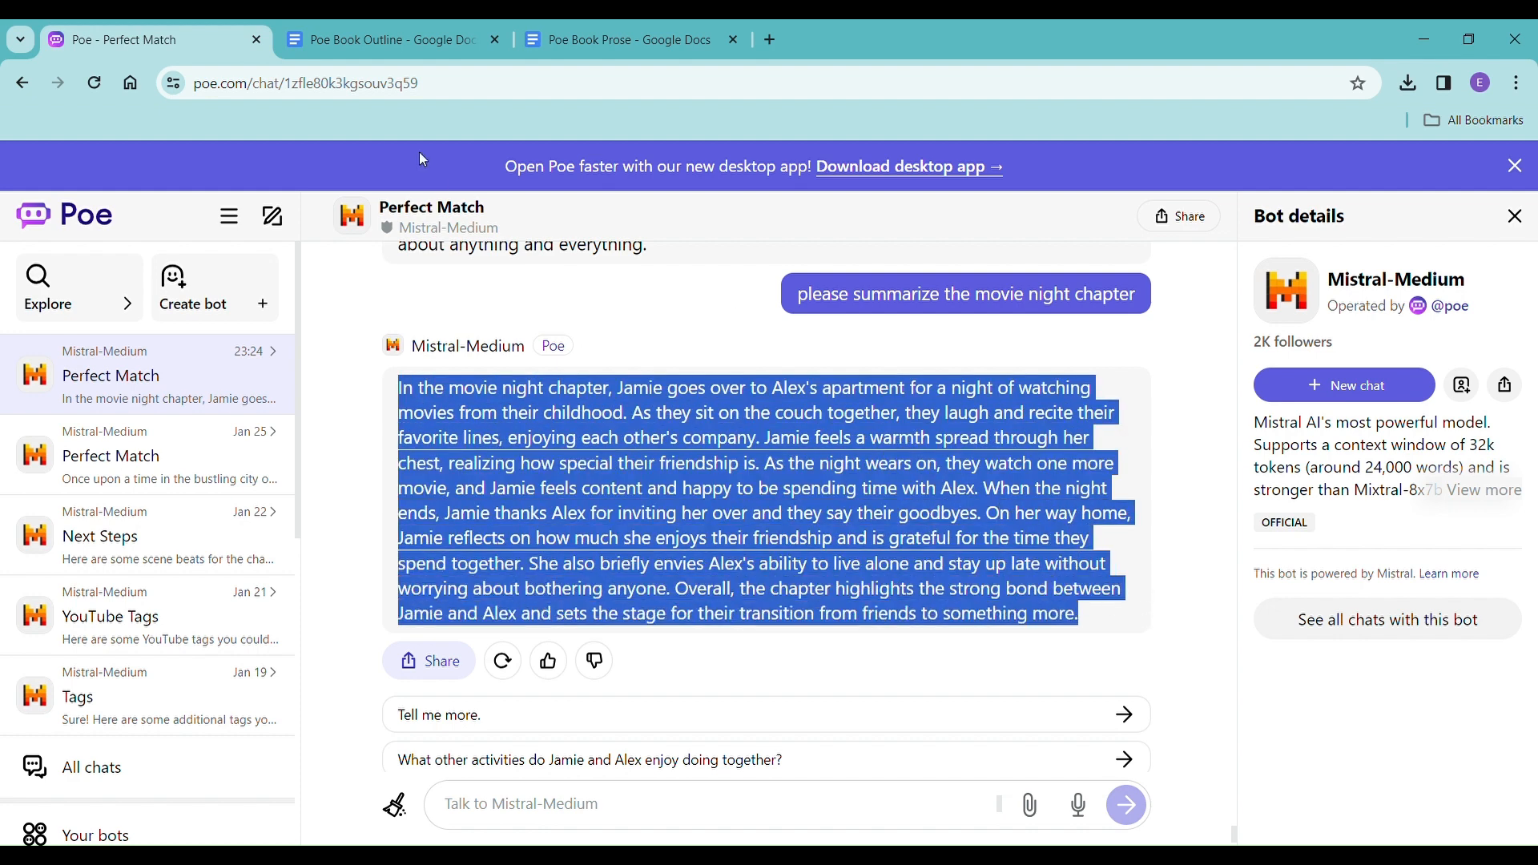
In the Poe Book Outline document, paste the copied summary without formatting under the Chapter 1 heading.
{"action": "left_click", "coordinate": [416, 39]}
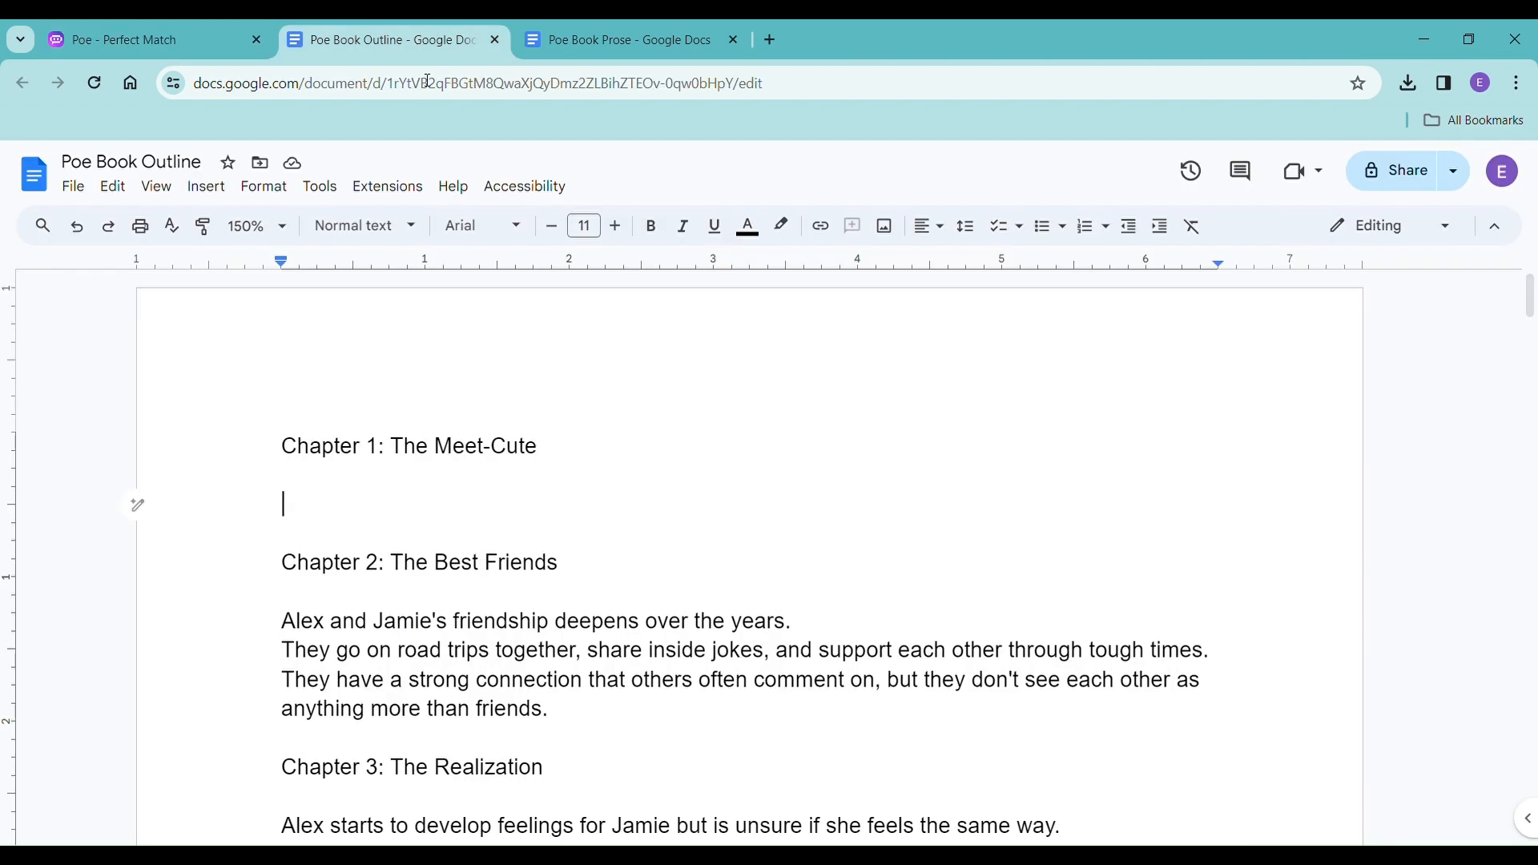
{"action": "left_click", "coordinate": [332, 517]}
{"action": "key", "text": "ctrl+v"}
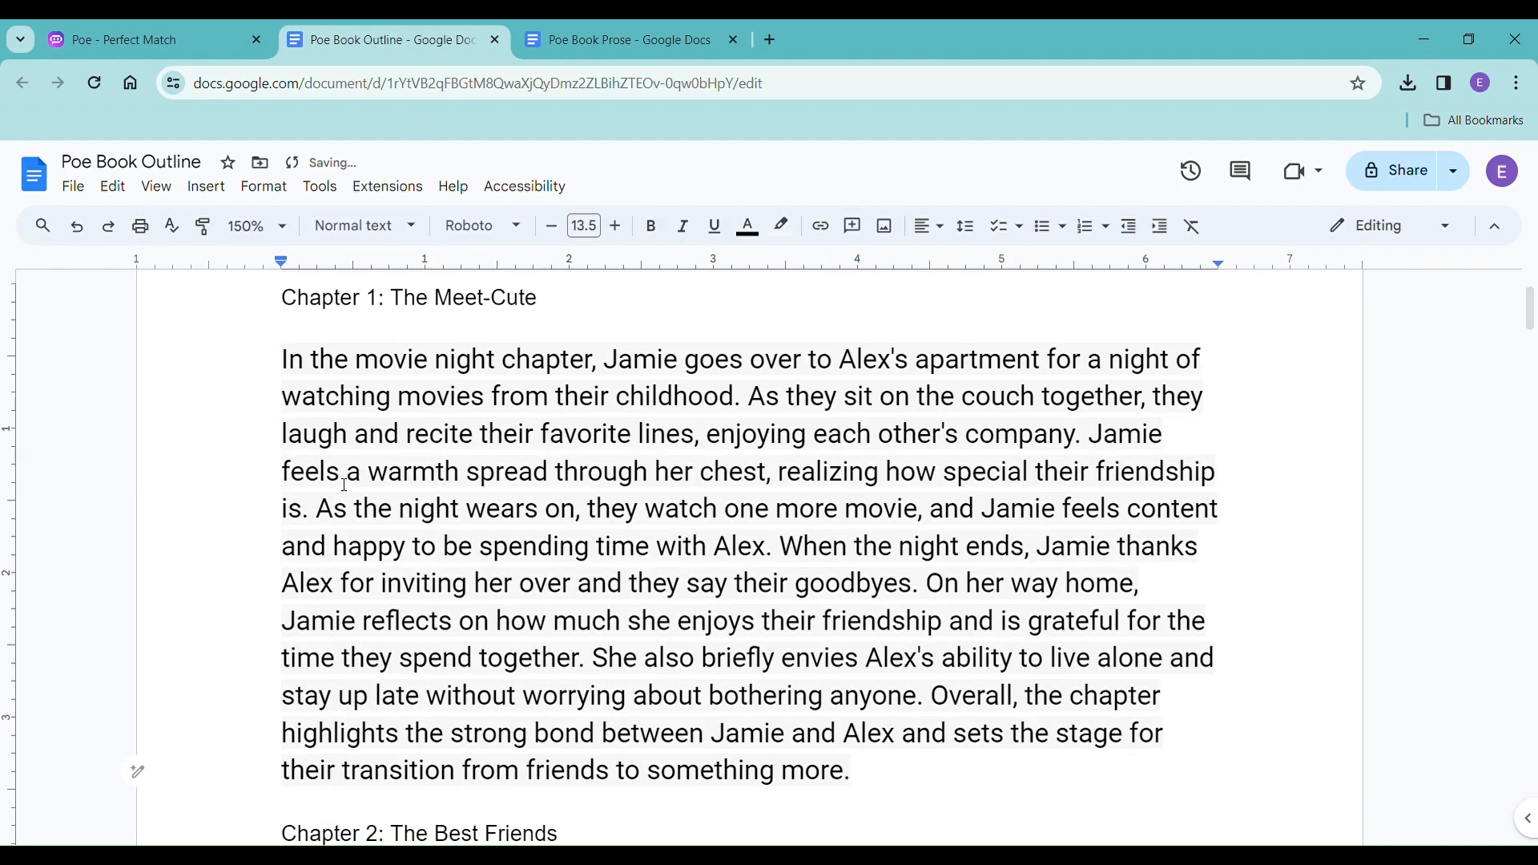
{"action": "key", "text": "ctrl+z"}
{"action": "right_click", "coordinate": [327, 362]}
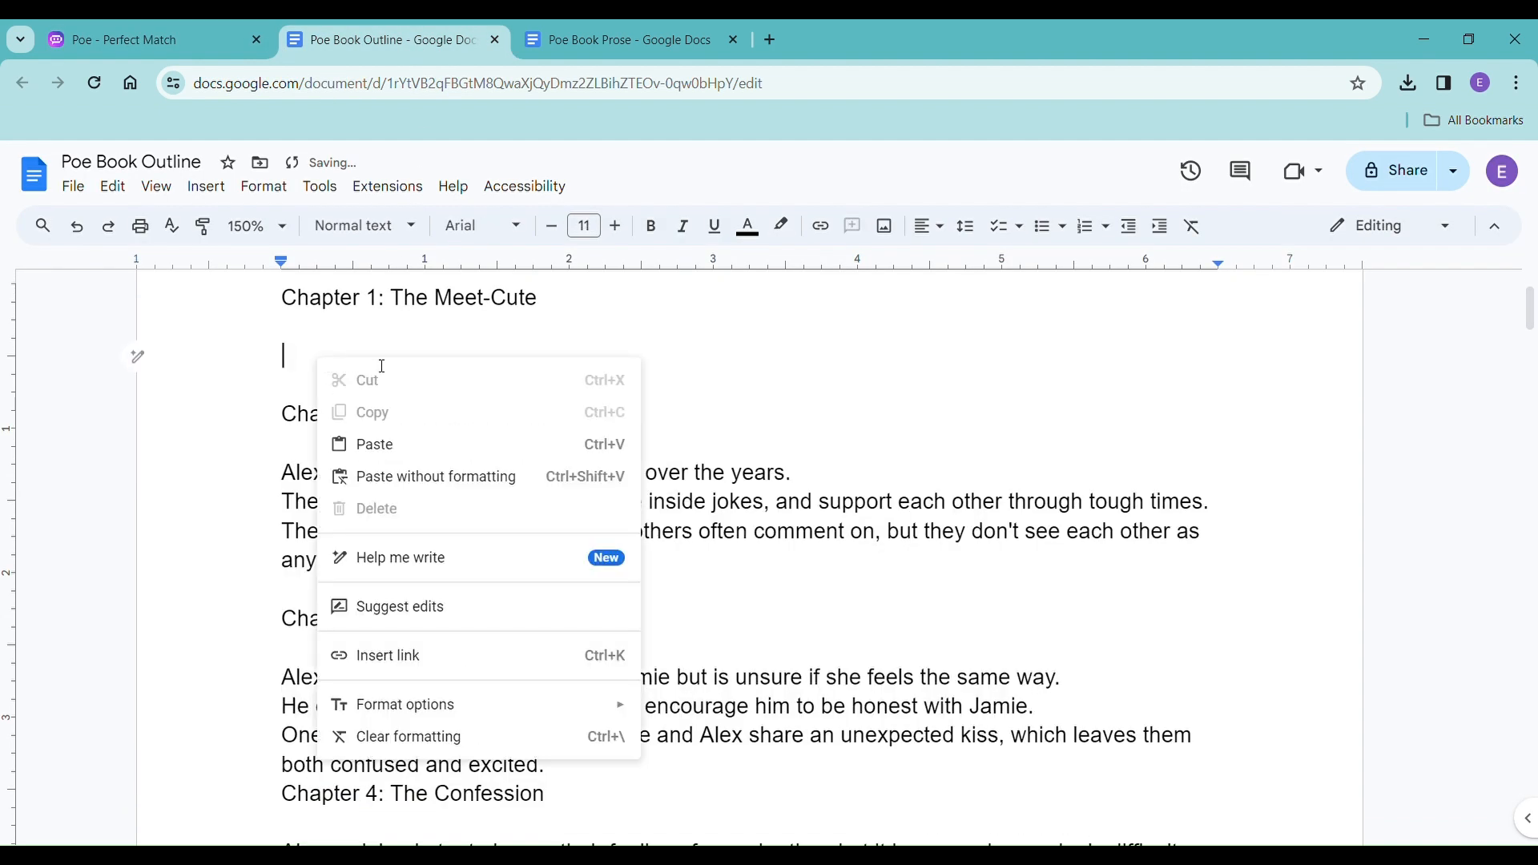
{"action": "left_click", "coordinate": [464, 477]}
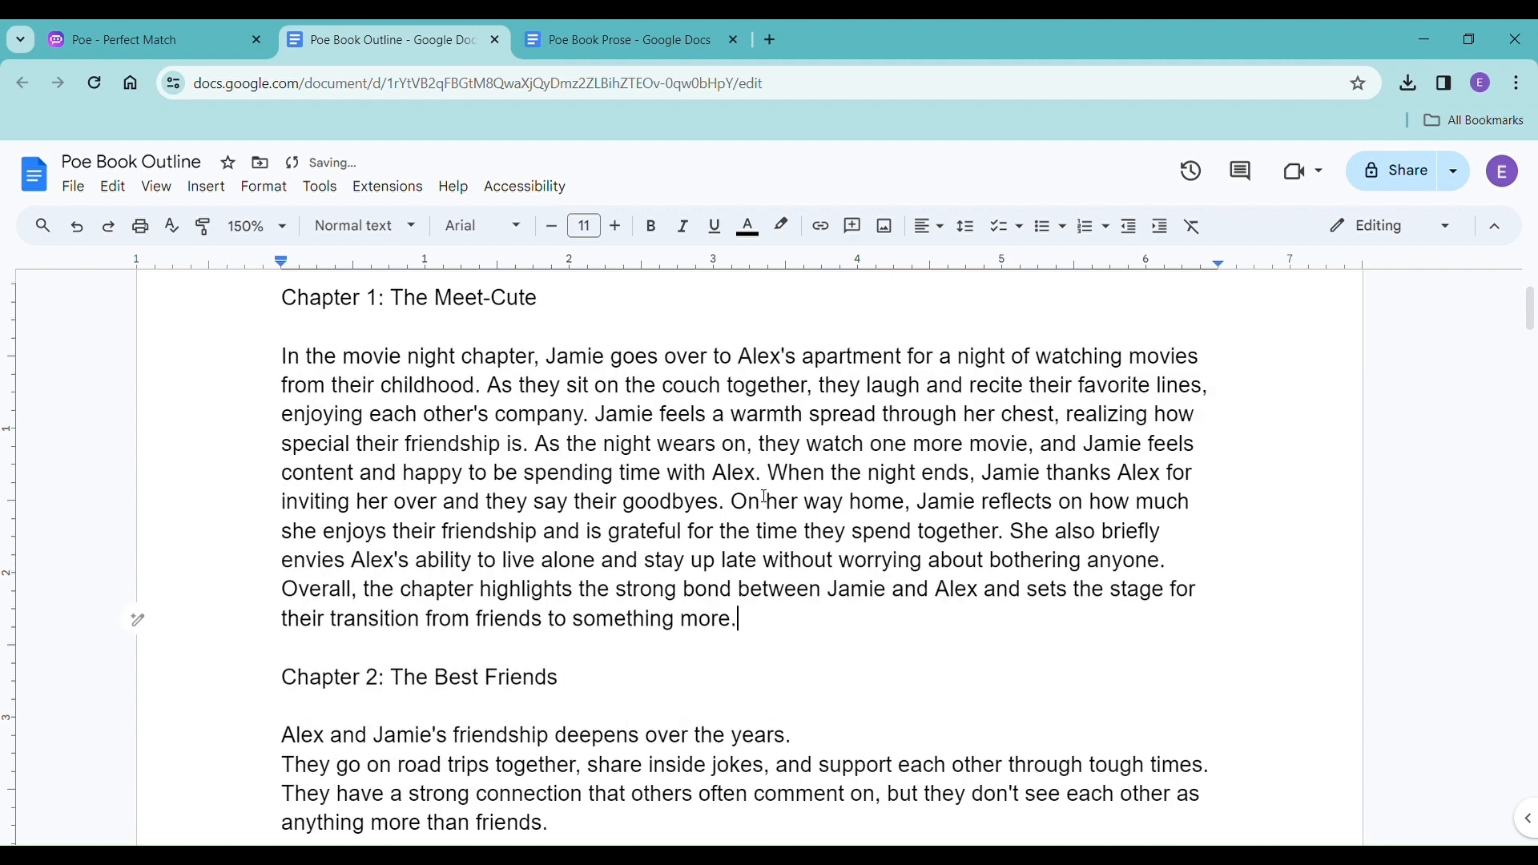
In the Poe chat, ask "what's another fun thing that they can do as adults that can show their friendship and how close they are?".
{"action": "scroll", "coordinate": [765, 497], "scroll_direction": "down", "scroll_amount": 2}
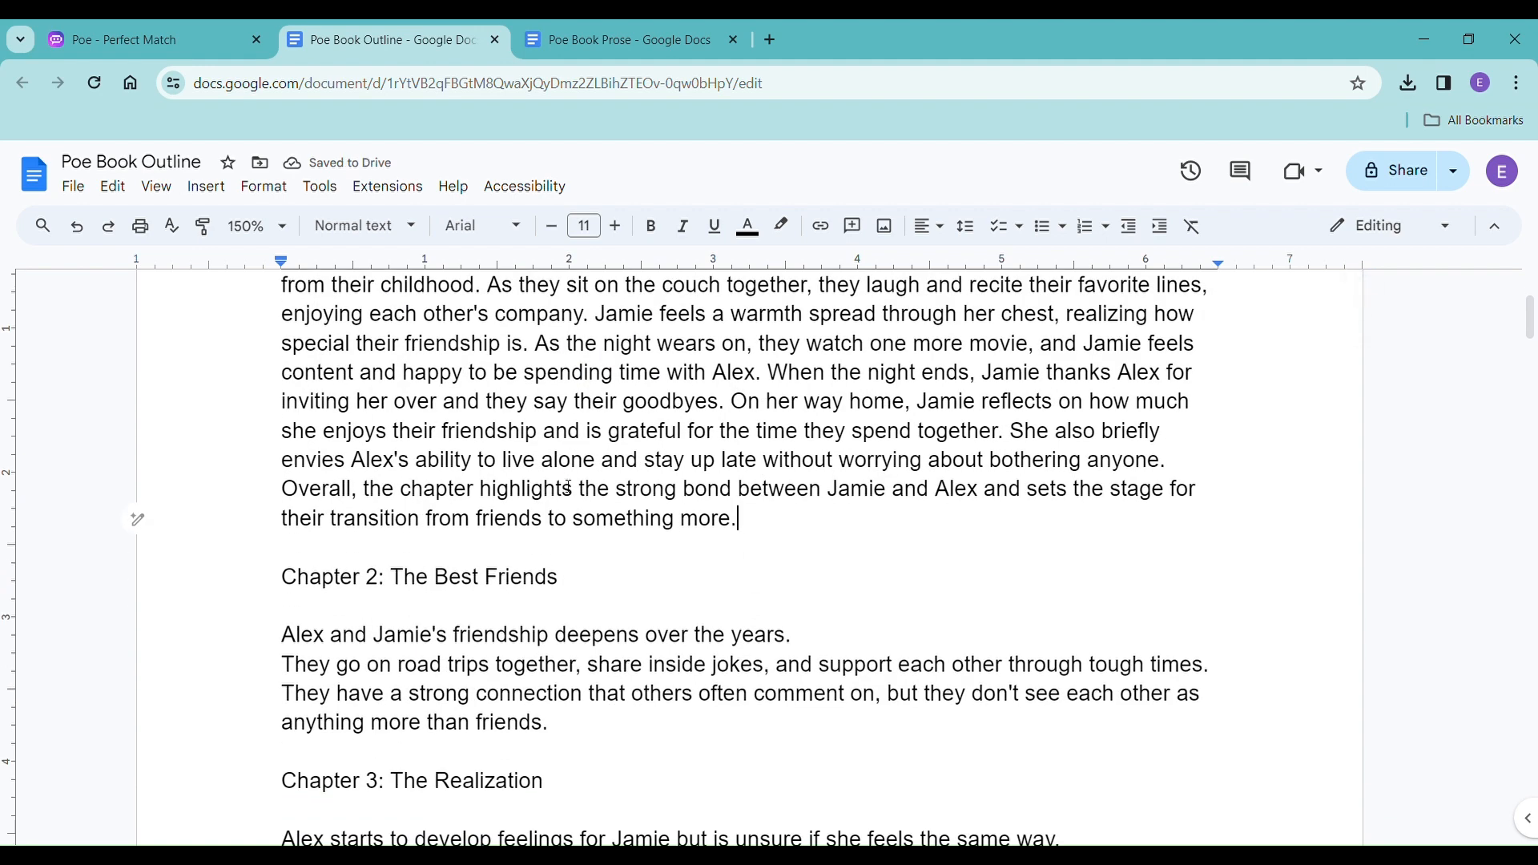
{"action": "scroll", "coordinate": [559, 451], "scroll_direction": "down", "scroll_amount": 3}
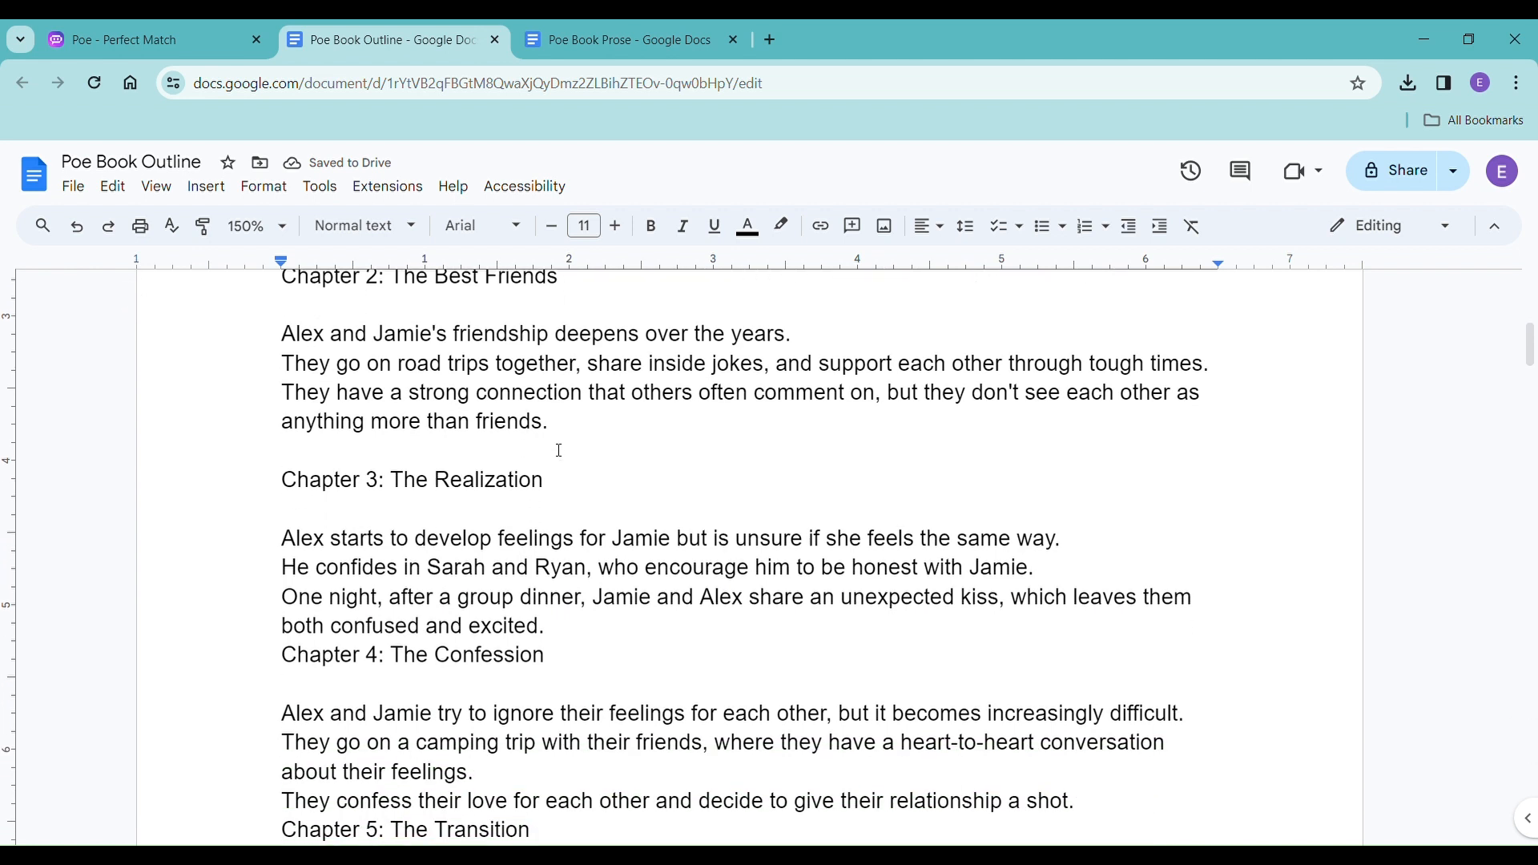
{"action": "scroll", "coordinate": [528, 471], "scroll_direction": "up", "scroll_amount": 1}
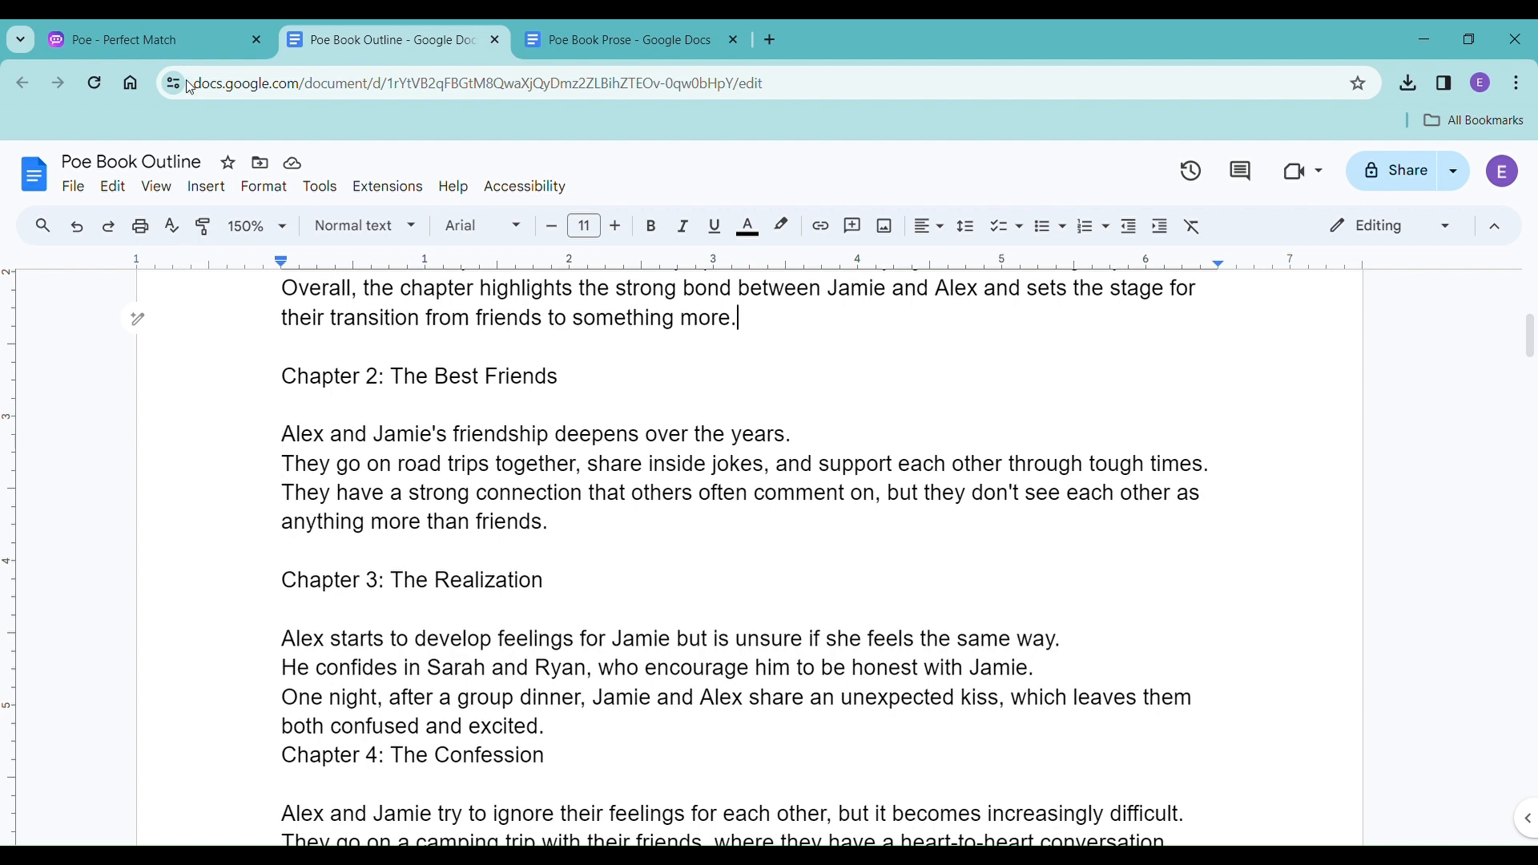
{"action": "left_click", "coordinate": [180, 48]}
{"action": "left_click", "coordinate": [694, 810]}
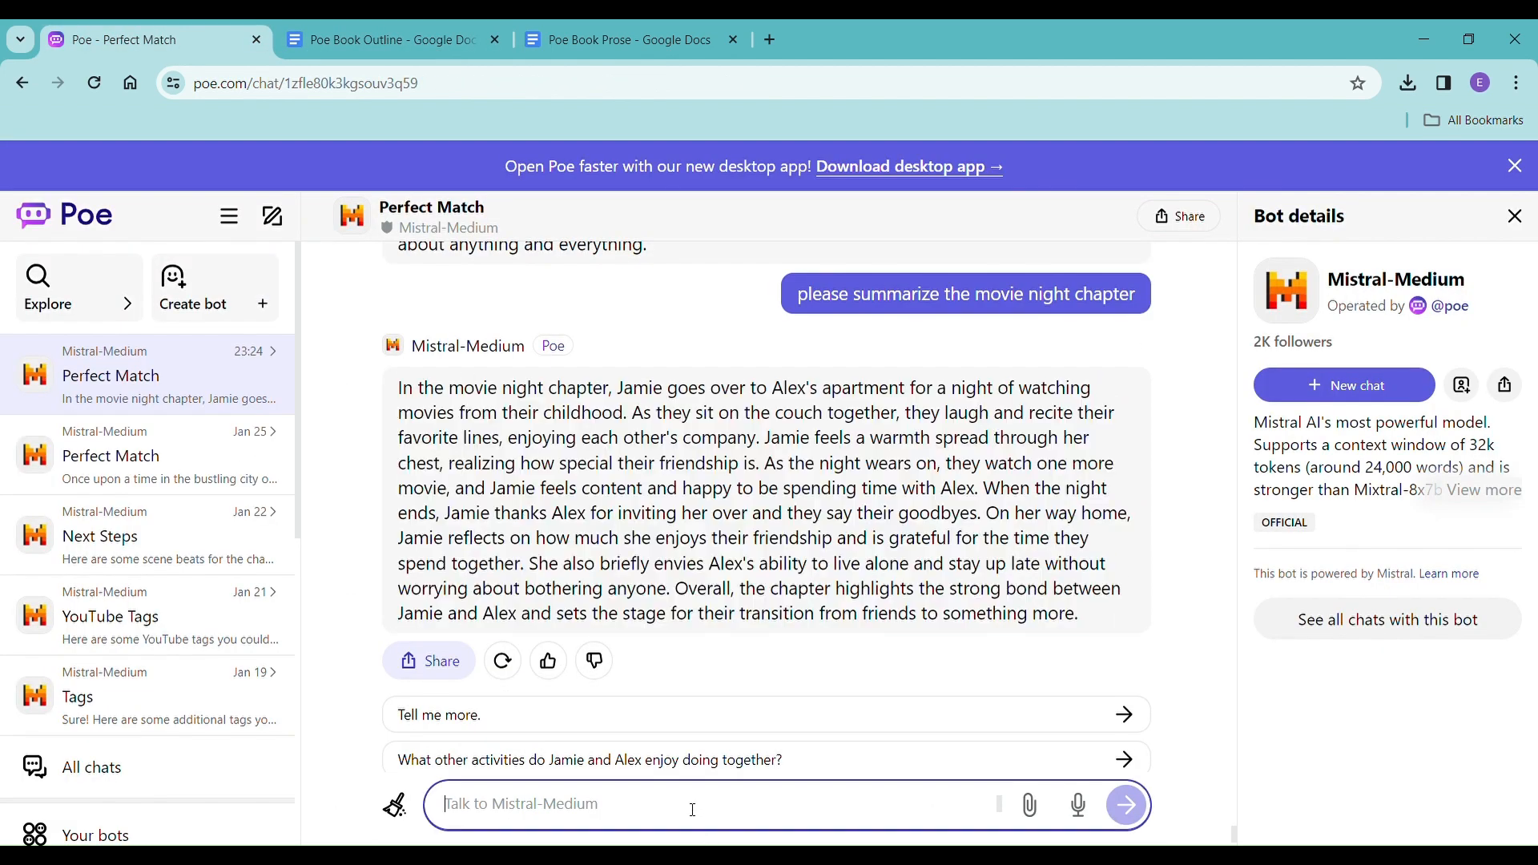
{"action": "type", "text": "what's anot"}
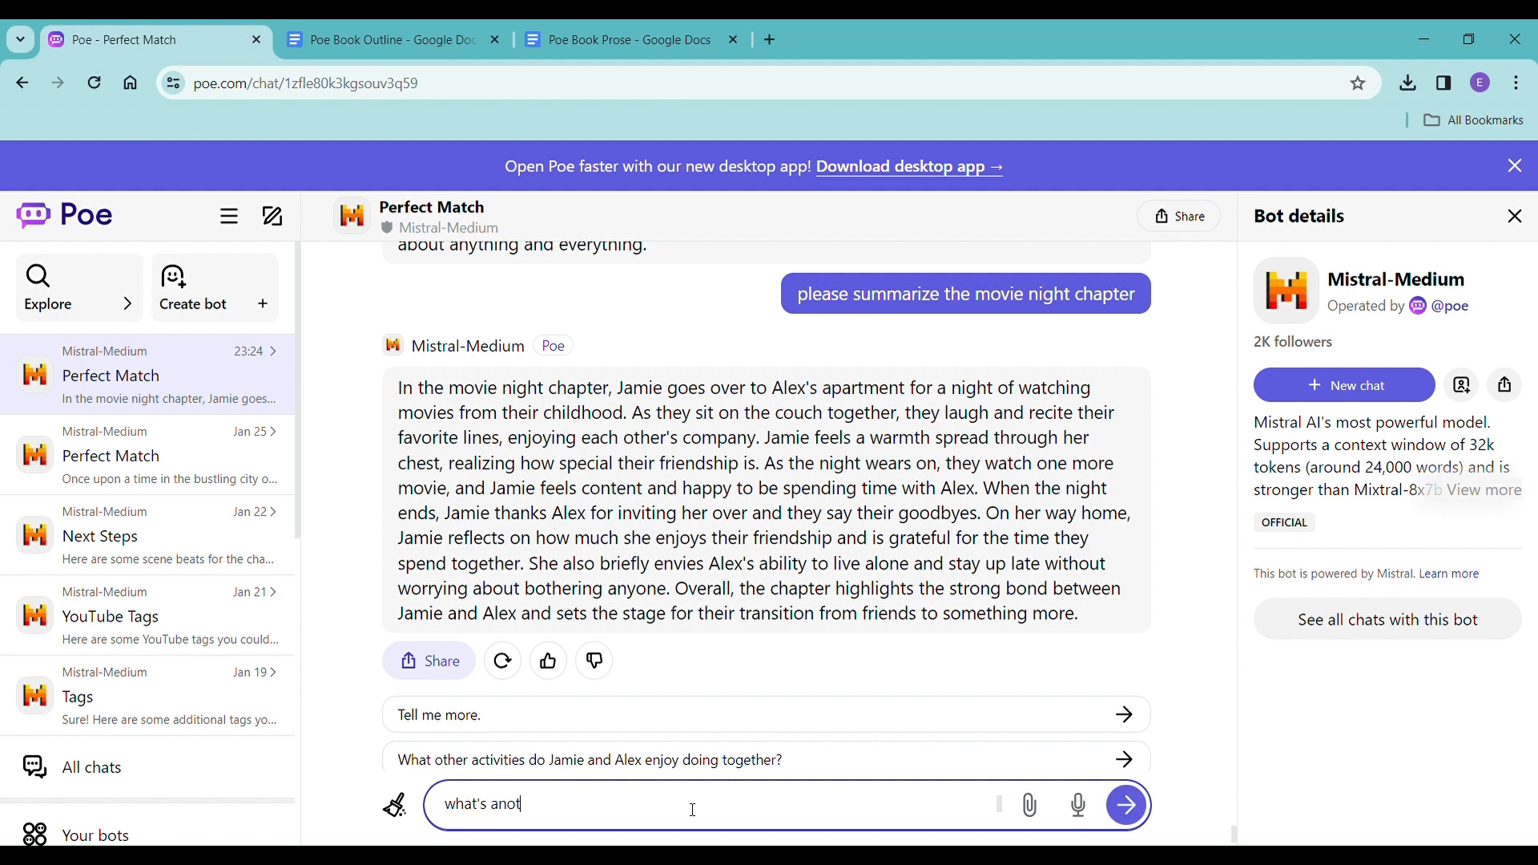
{"action": "type", "text": "her fun thing that they can do as adults that "}
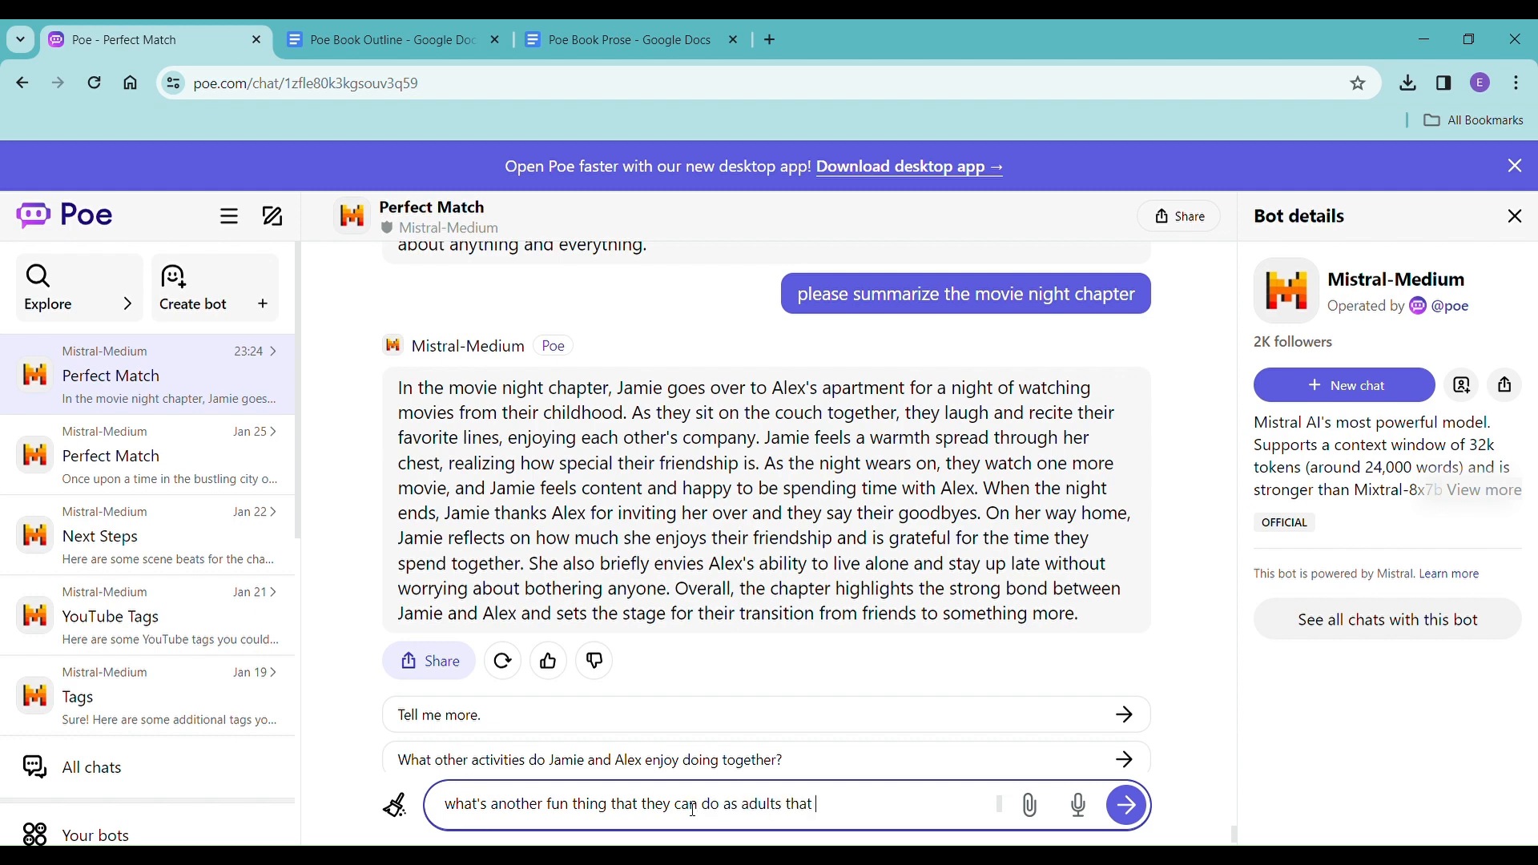
{"action": "type", "text": "can show their friendship and how clo"}
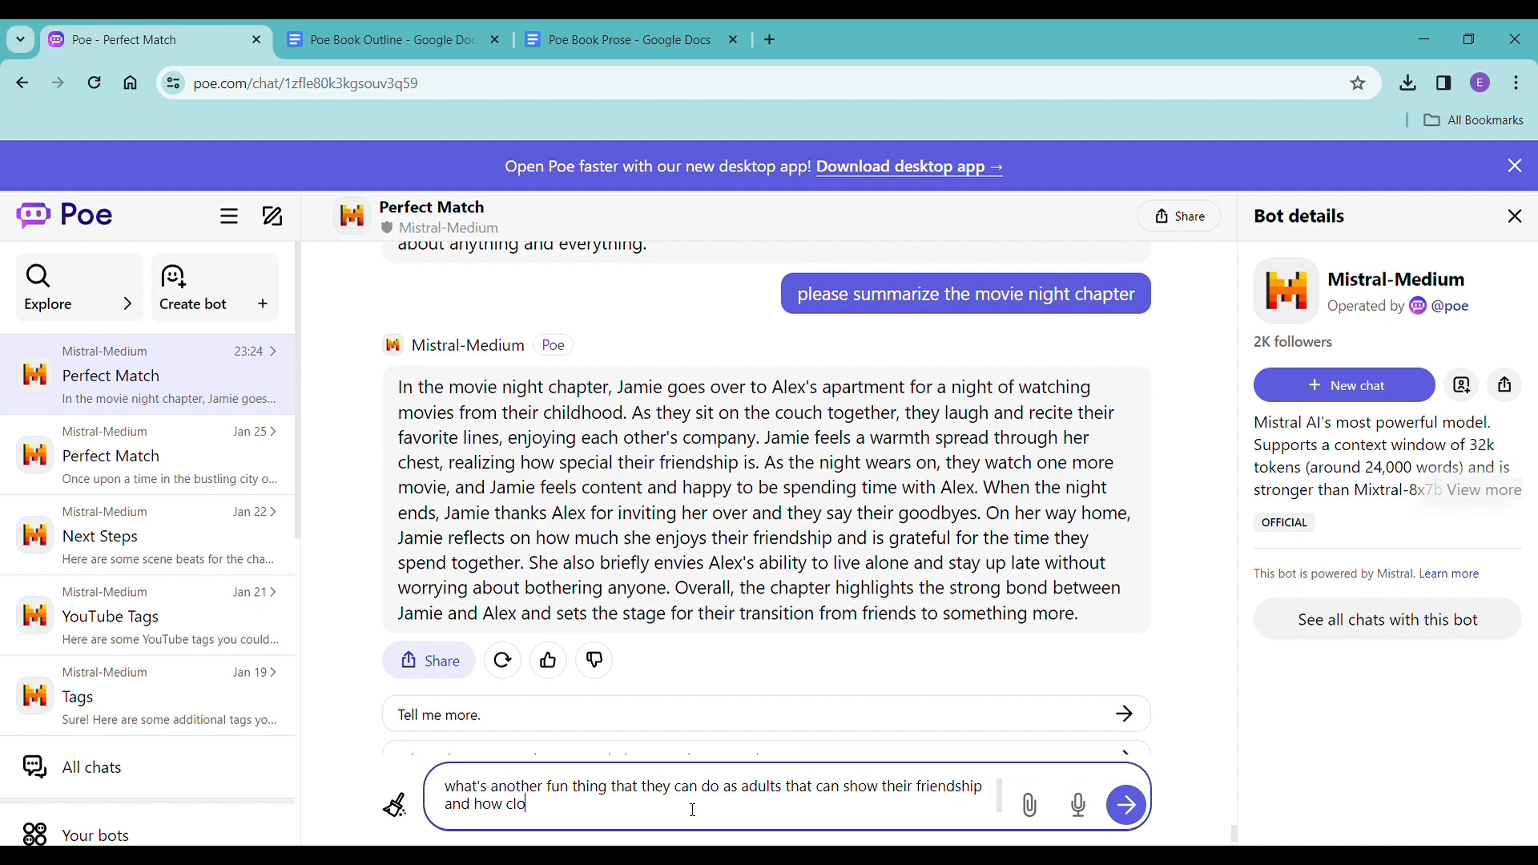
{"action": "type", "text": "se they are?"}
{"action": "key", "text": "Return"}
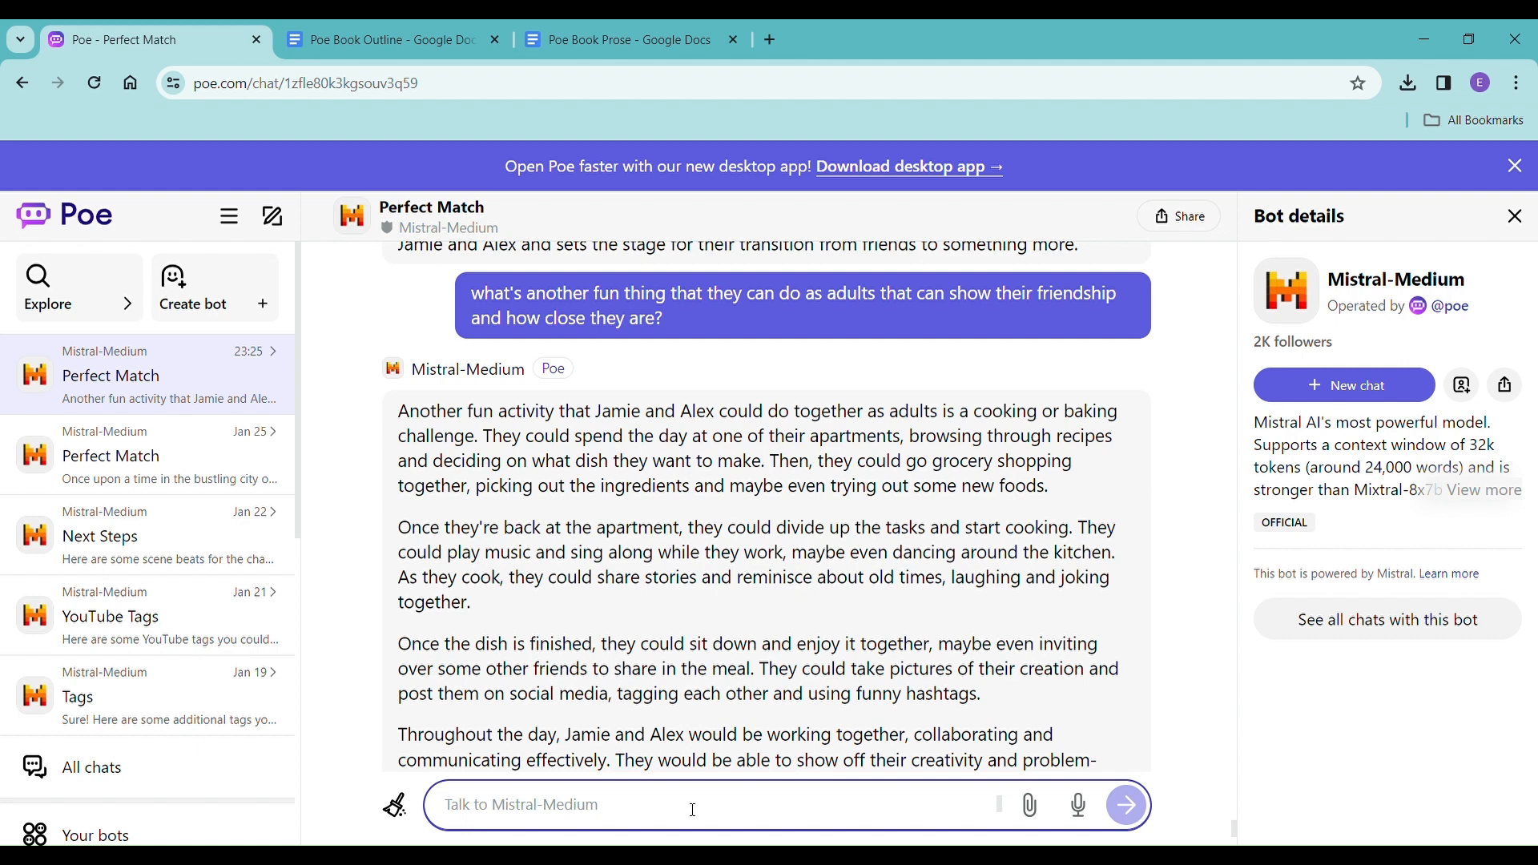
Begin a new prompt with "we were at Alex's apartment before for movie night, let's do the baking day where they make cookies together at Jamie's.".
{"action": "type", "text": "we were at"}
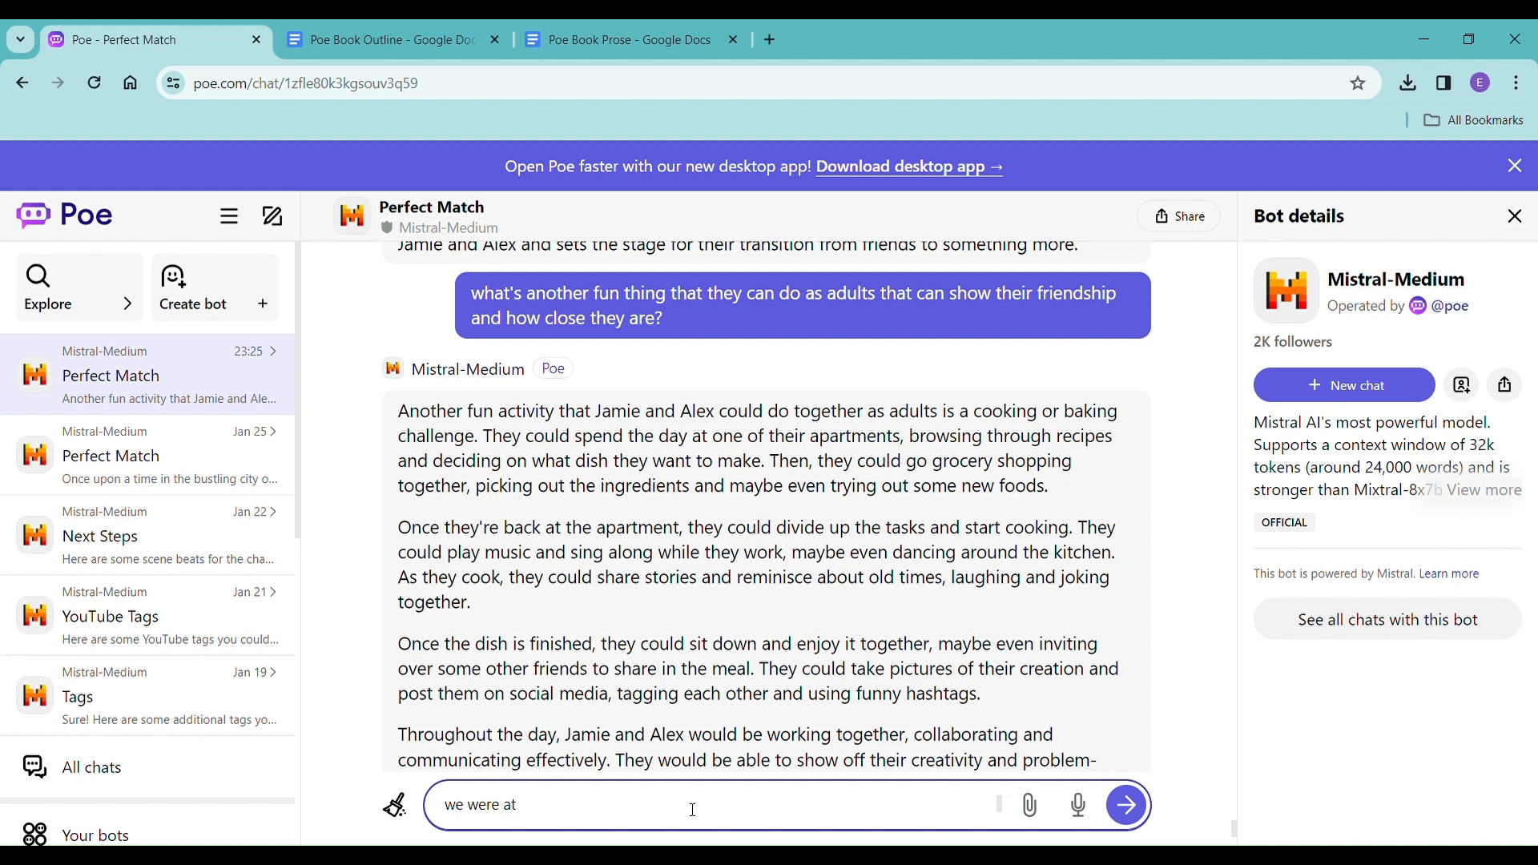
{"action": "type", "text": " Alex's apartment before for movie night,"}
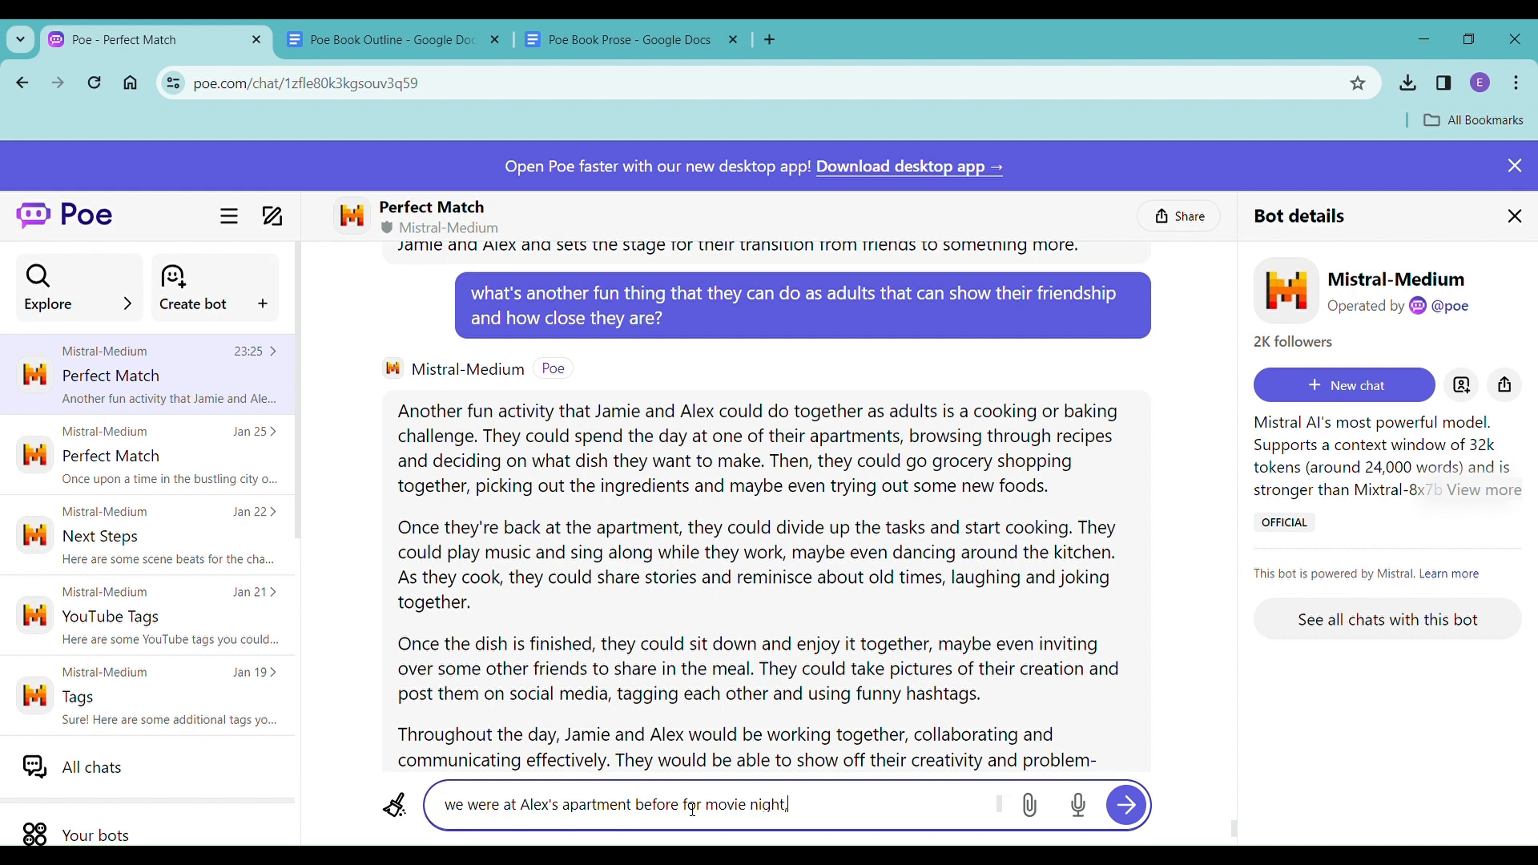
{"action": "type", "text": " let's do the baking day where they"}
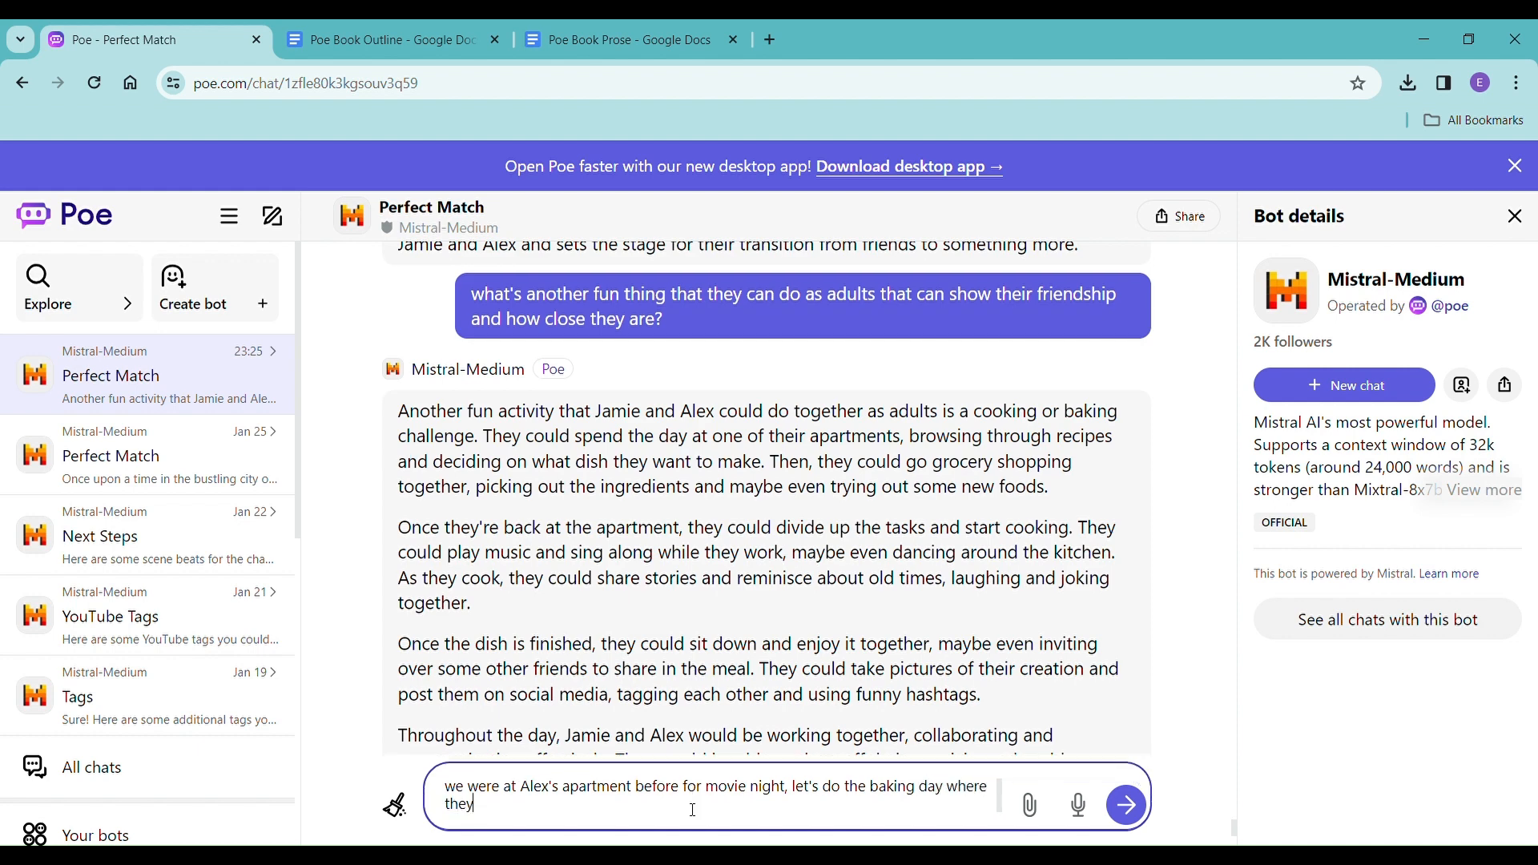
{"action": "type", "text": " make cookies together at Jamie's. "}
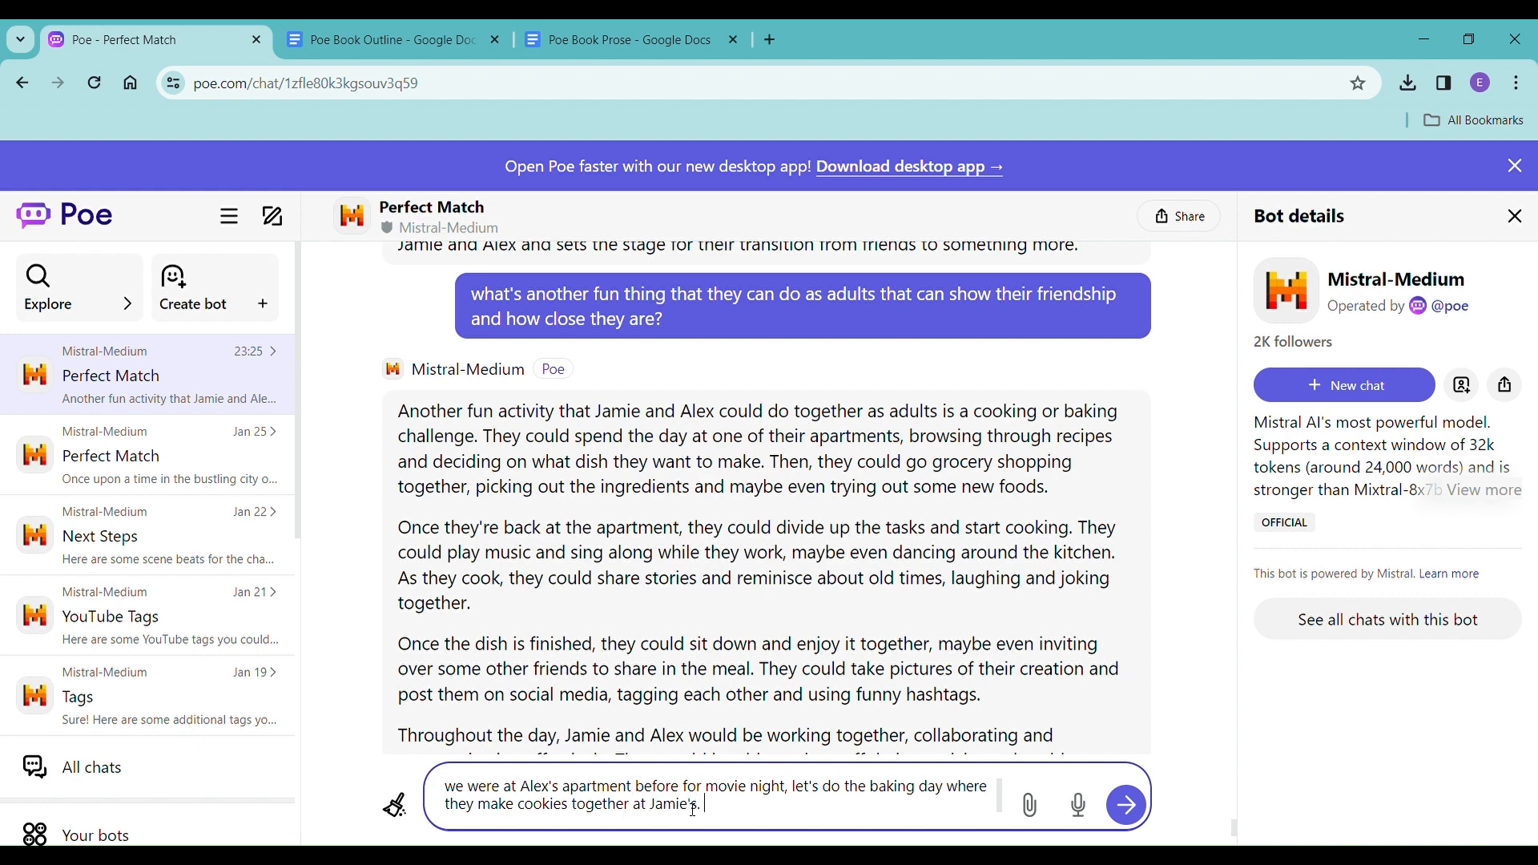
{"action": "type", "text": "Maybe while her roommate R"}
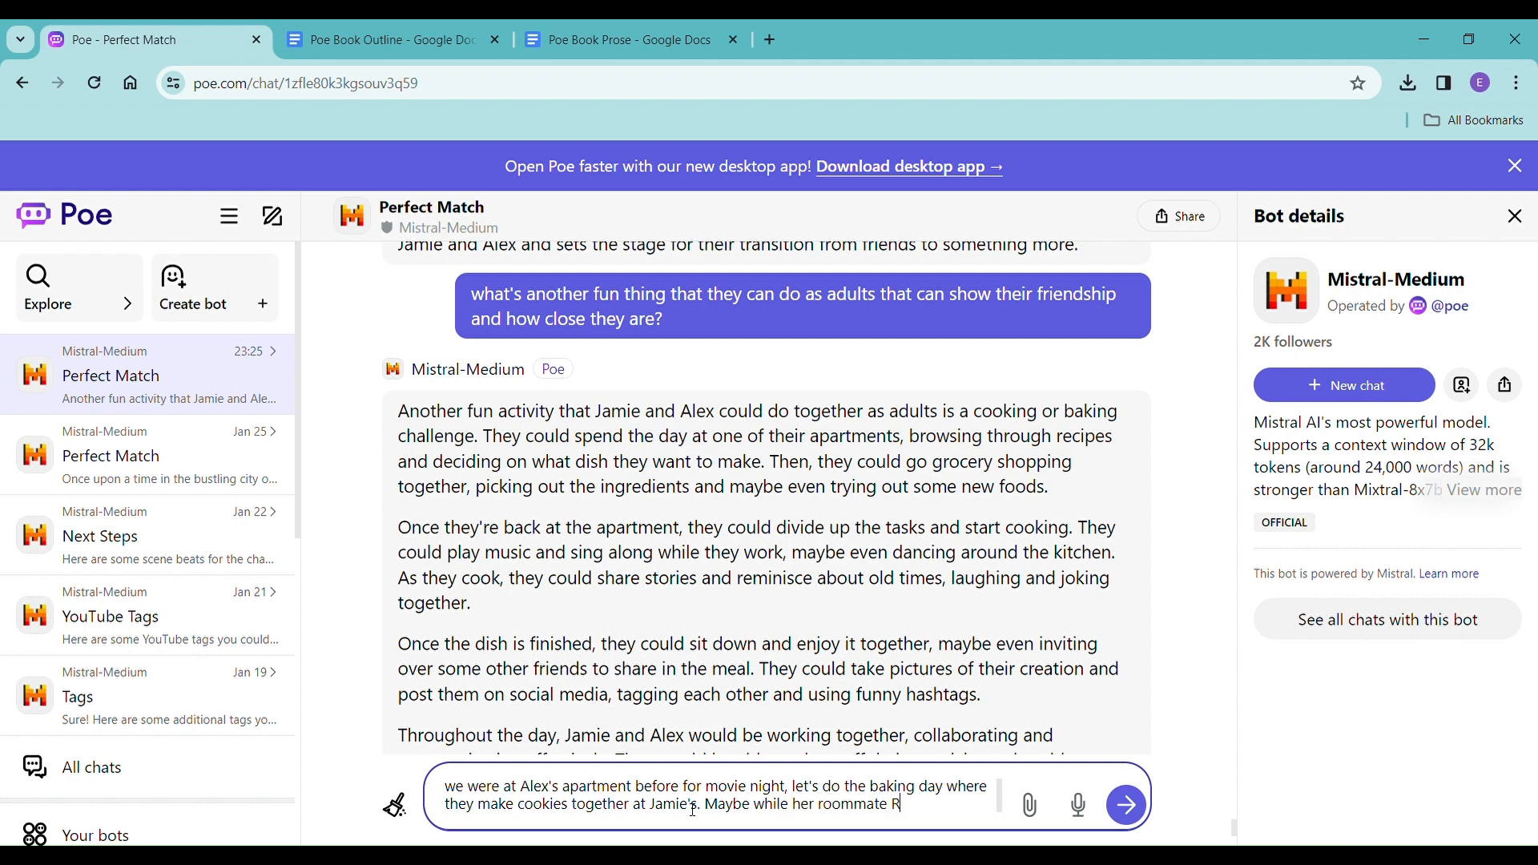
Add the sentence "Maybe while her roommate Rachel is at work." to the prompt.
{"action": "type", "text": "achel is at work"}
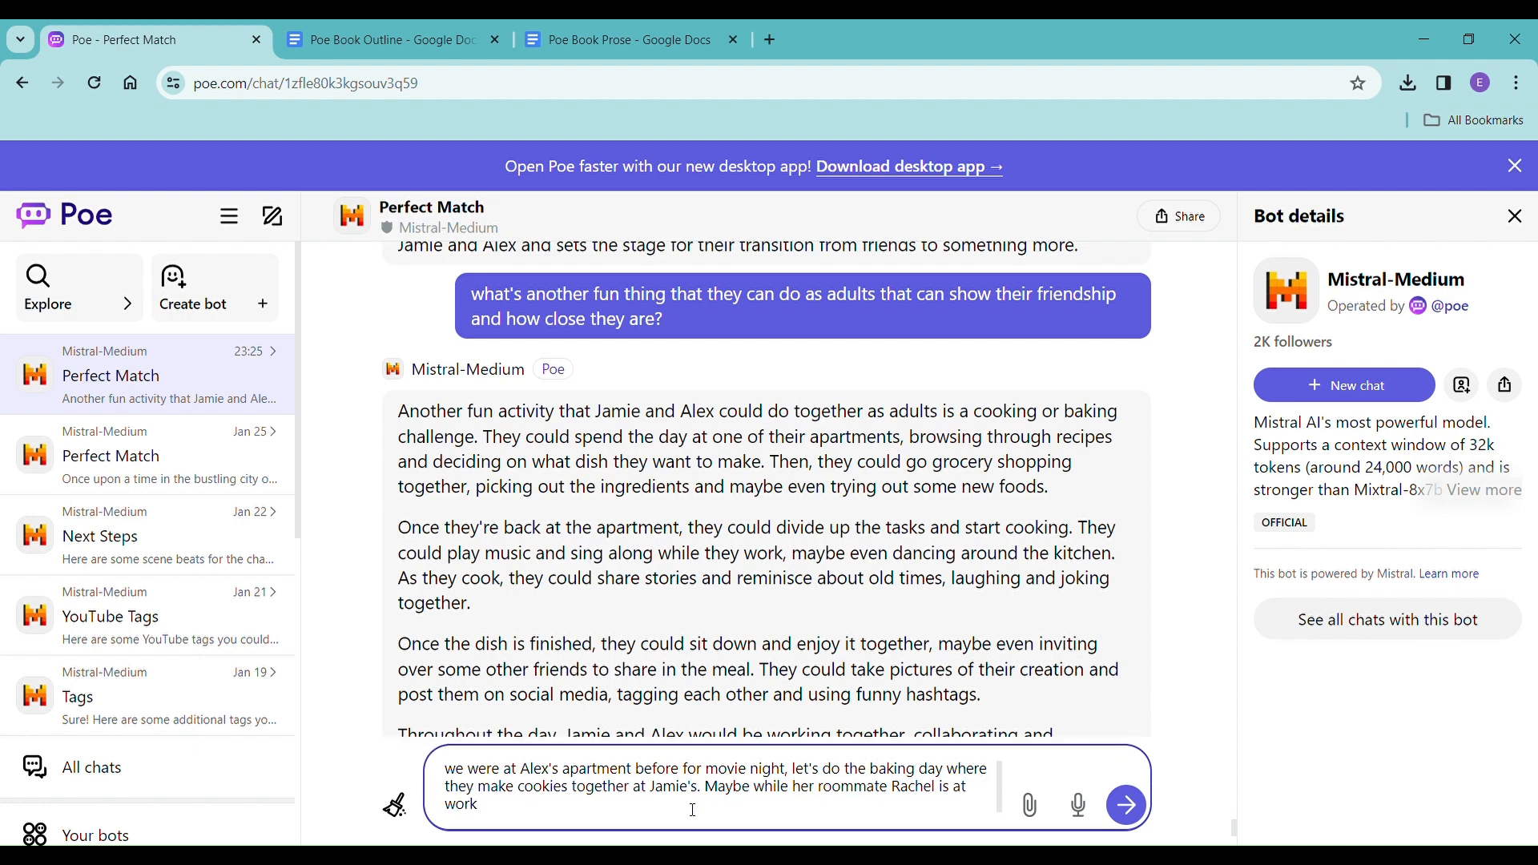
{"action": "type", "text": ". What if Alex calls her to se"}
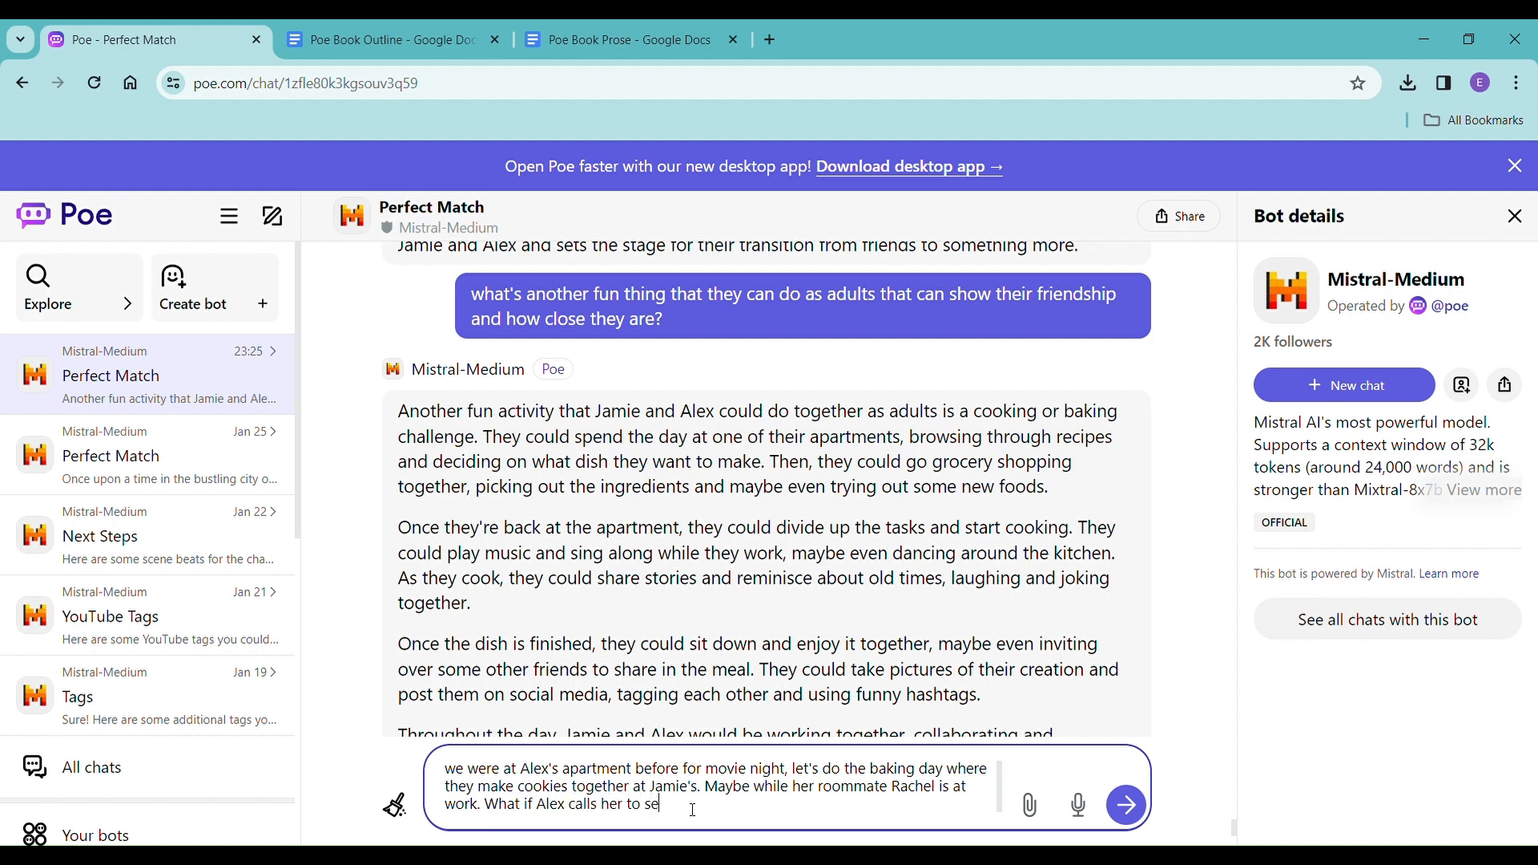
{"action": "type", "text": "e what she's up to and if she wants to hang out and"}
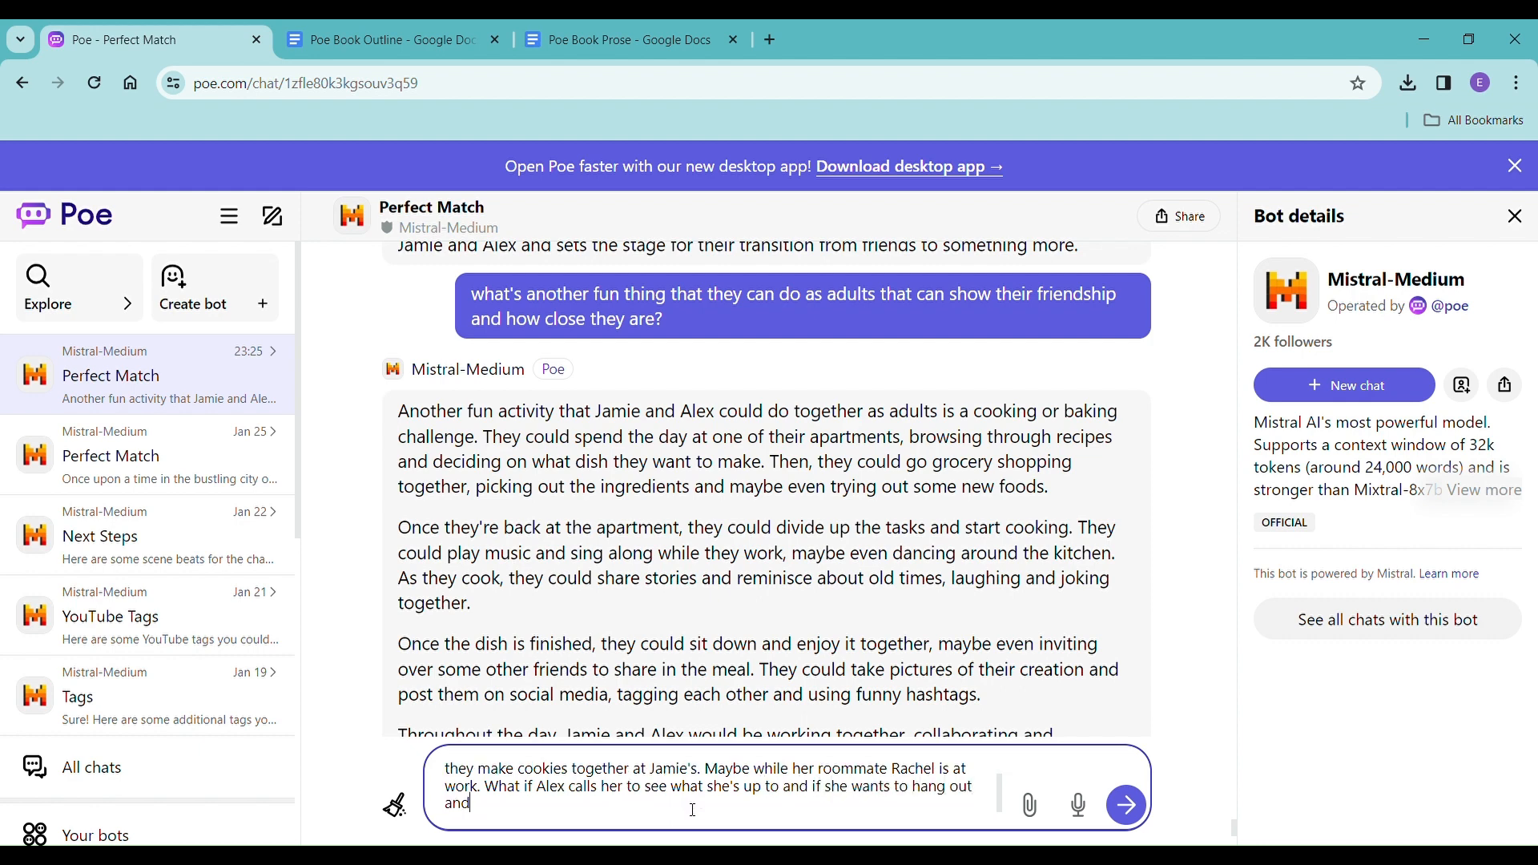
{"action": "type", "text": " she says yes but s"}
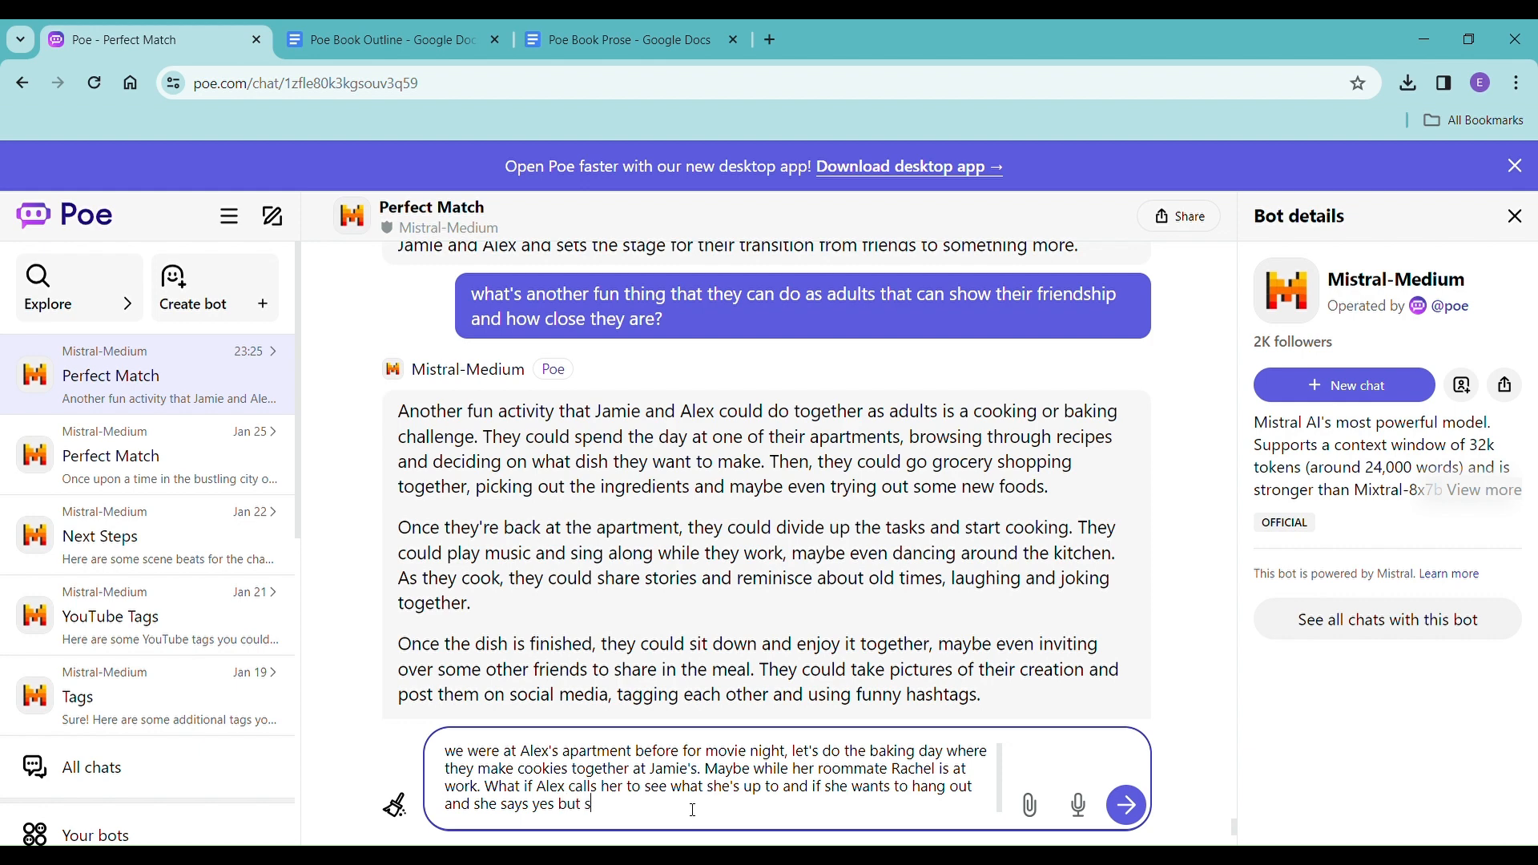
{"action": "type", "text": "he wants to make cookies and he s"}
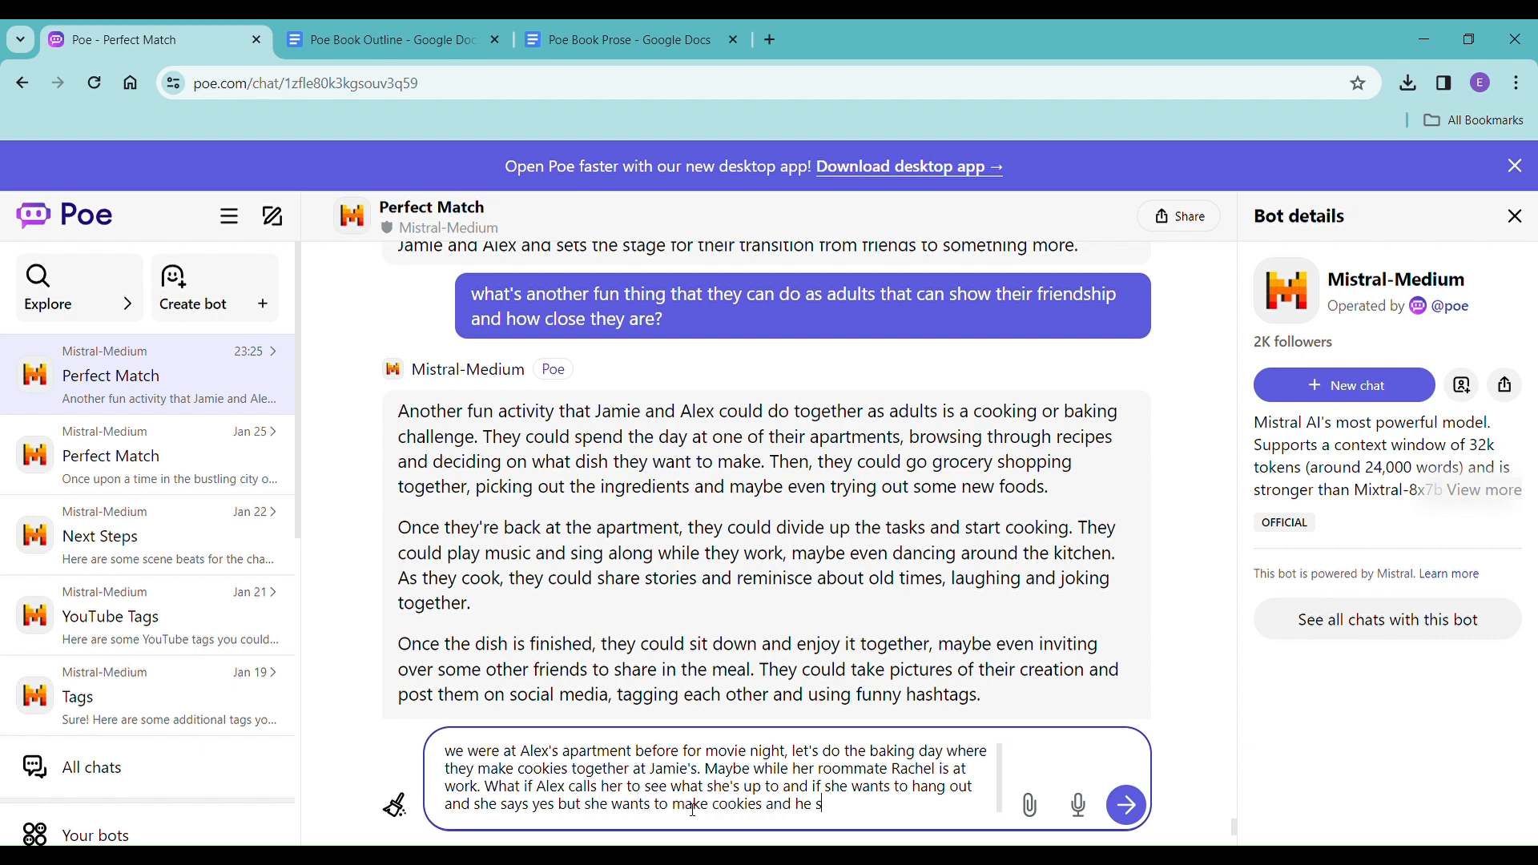
{"action": "type", "text": "ays he'll be right over, coul"}
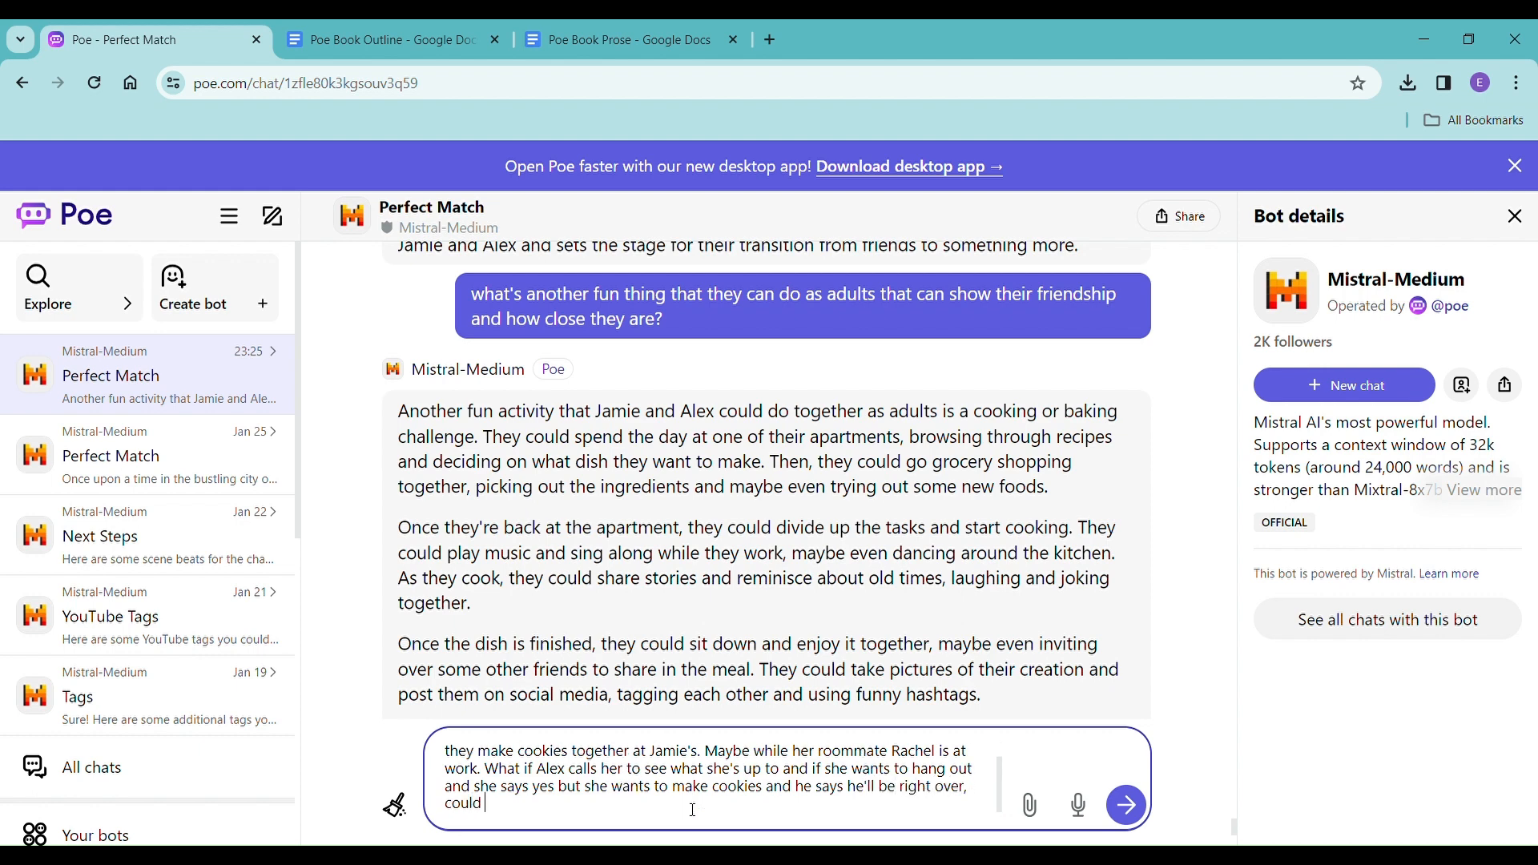
{"action": "type", "text": "d I get a sum"}
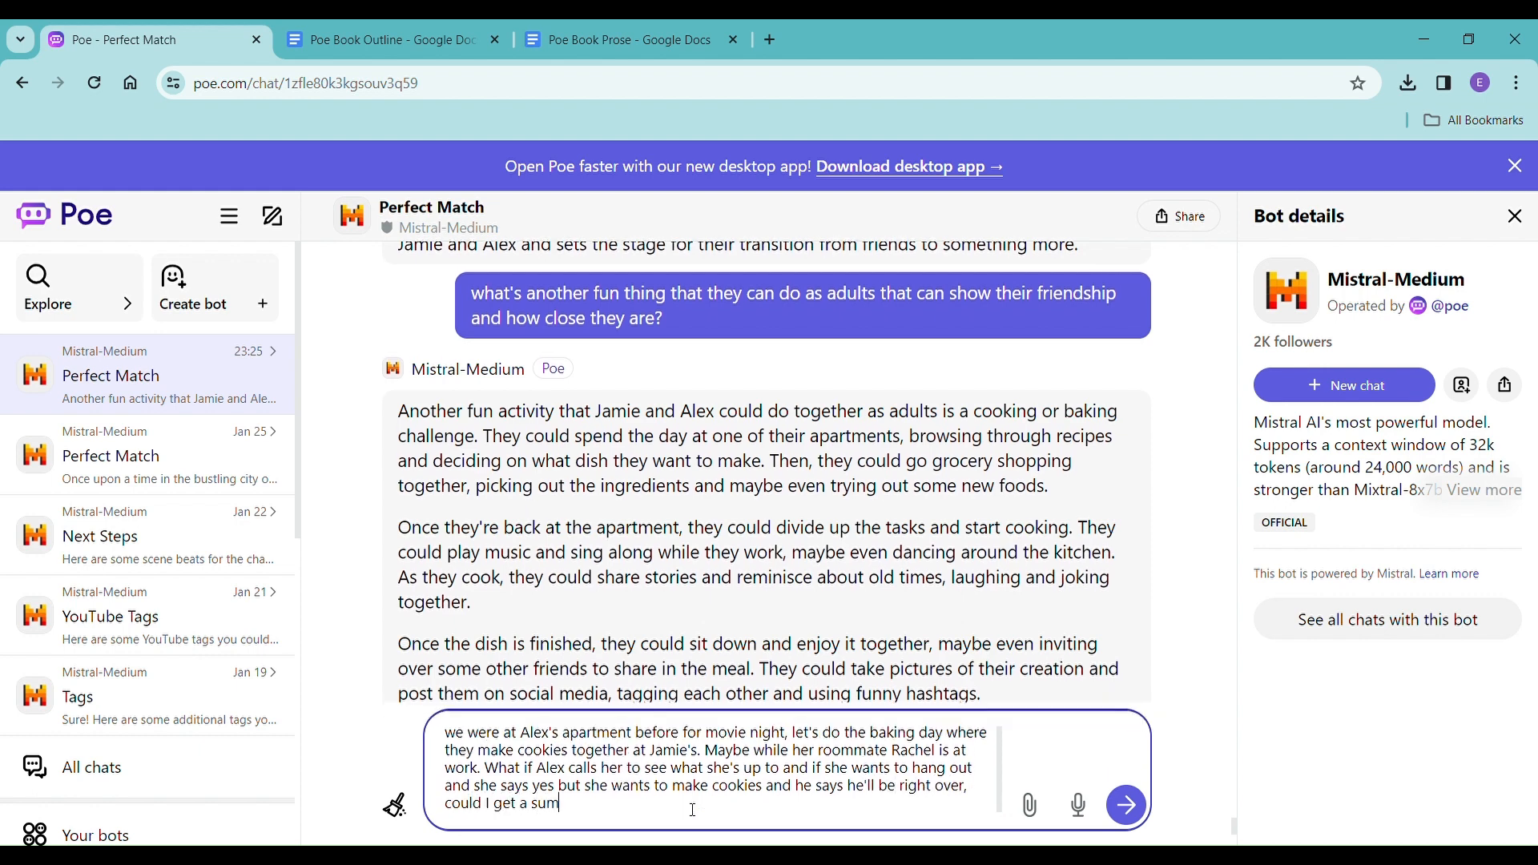
{"action": "type", "text": "mary of that scen"}
Finish the prompt with "could I get a summary of that chapter?" and send it.
{"action": "key", "text": "BackSpace"}
{"action": "key", "text": "BackSpace"}
{"action": "key", "text": "BackSpace"}
{"action": "type", "text": "hapter?"}
{"action": "key", "text": "Return"}
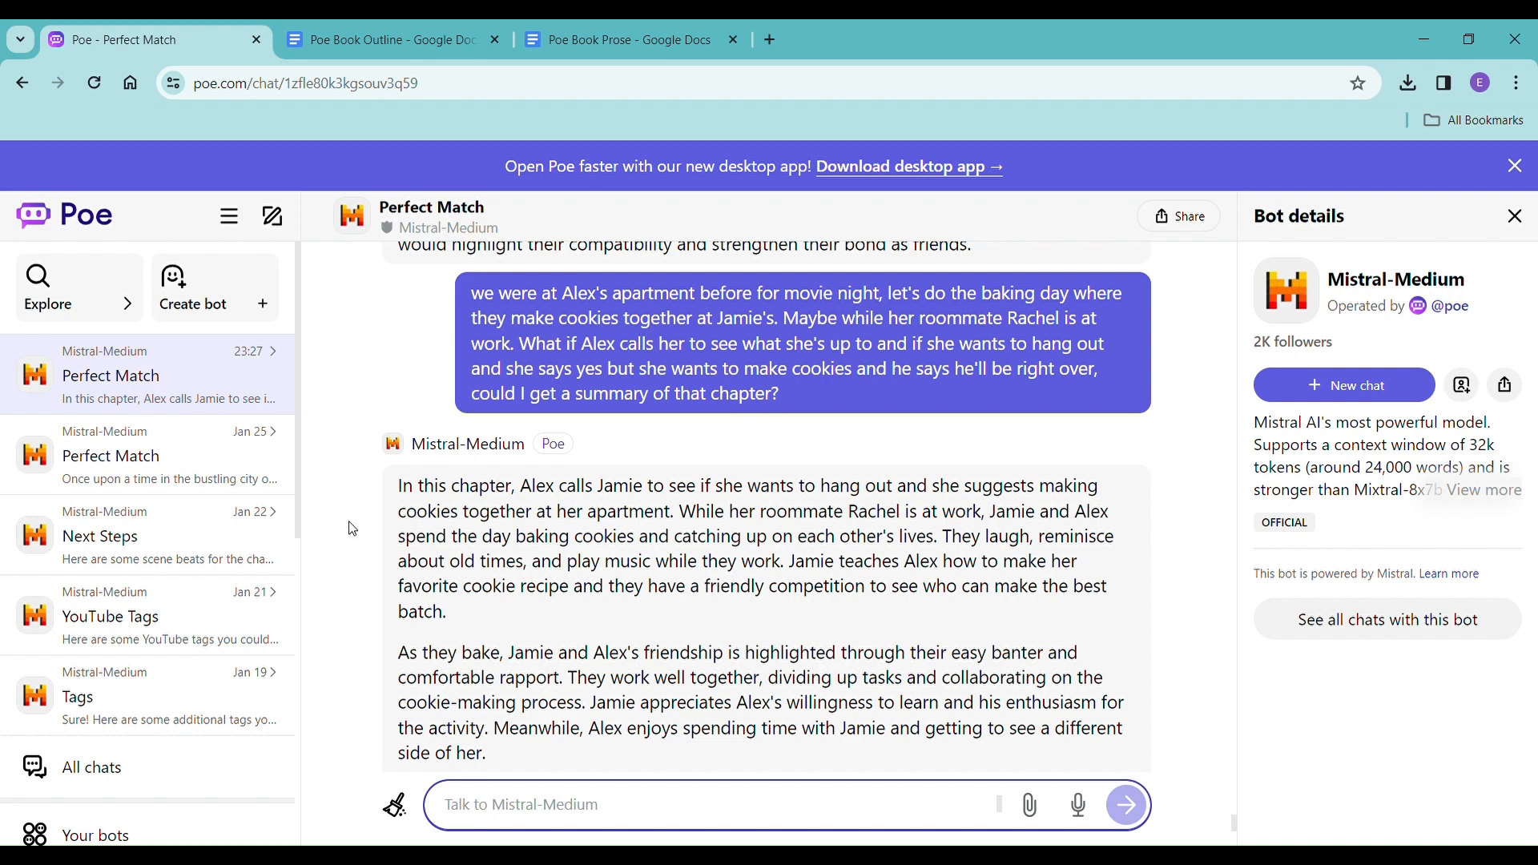
Copy both paragraphs of the cookie-baking chapter summary from the bot's reply and switch to the Poe Book Outline document.
{"action": "left_click", "coordinate": [408, 489]}
{"action": "left_click_drag", "start_coordinate": [413, 489], "coordinate": [594, 758]}
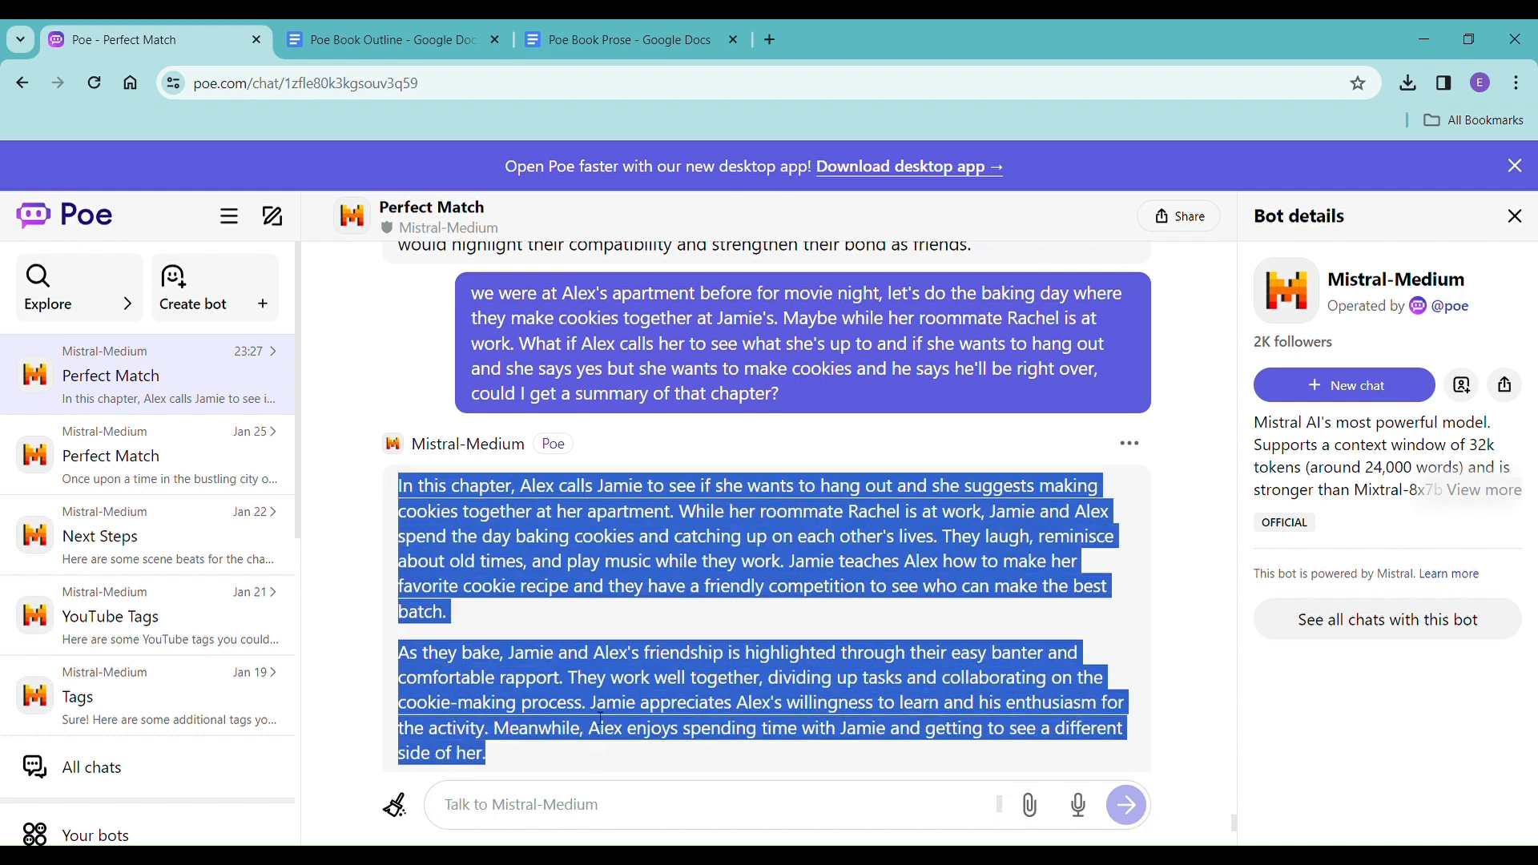
{"action": "left_click", "coordinate": [417, 32]}
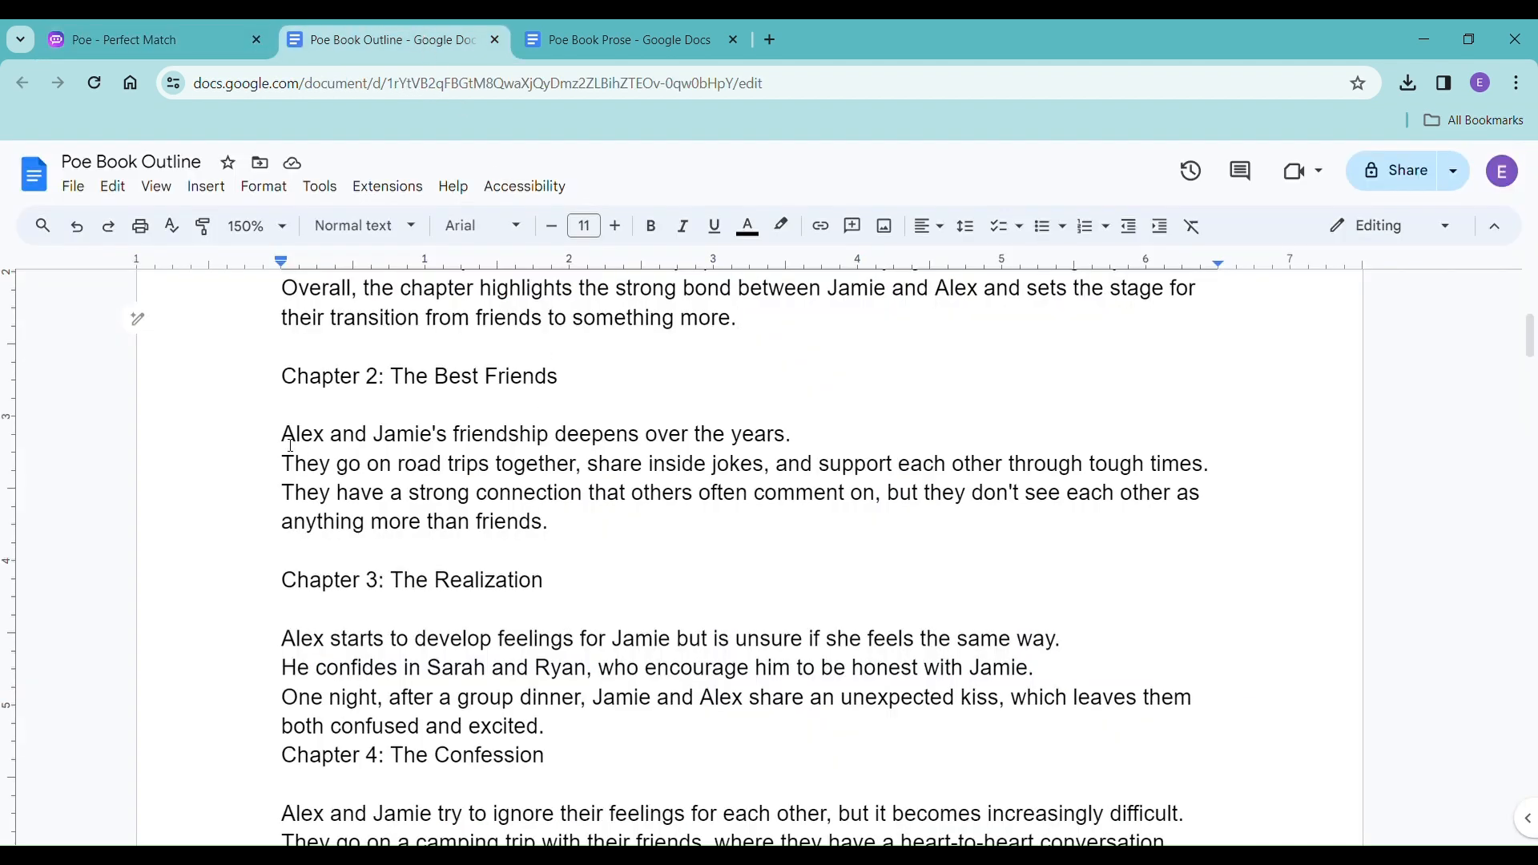
{"action": "left_click_drag", "start_coordinate": [290, 446], "coordinate": [618, 532]}
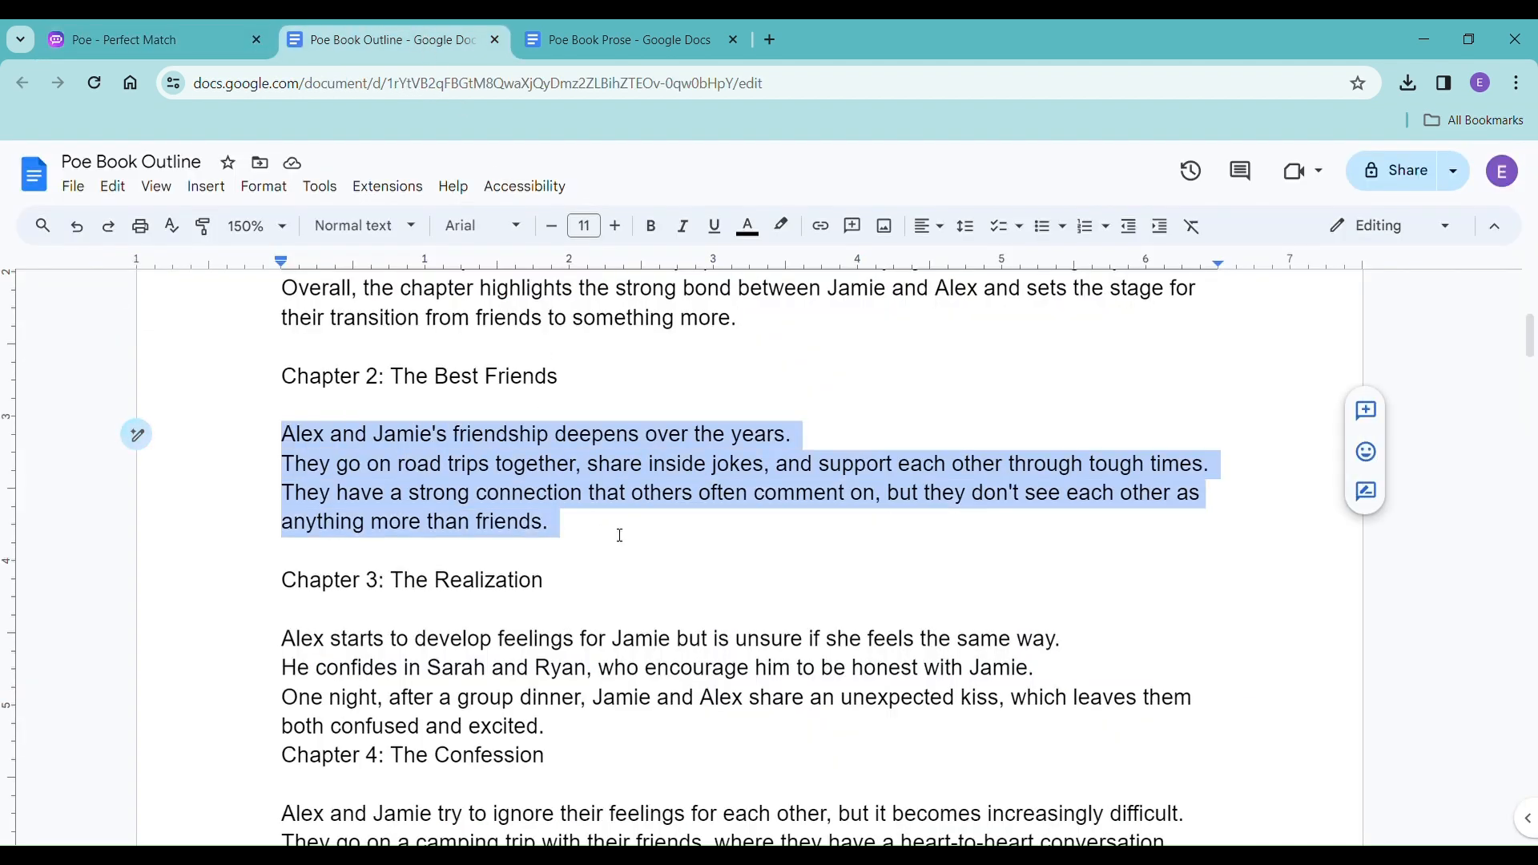
{"action": "left_click", "coordinate": [154, 42]}
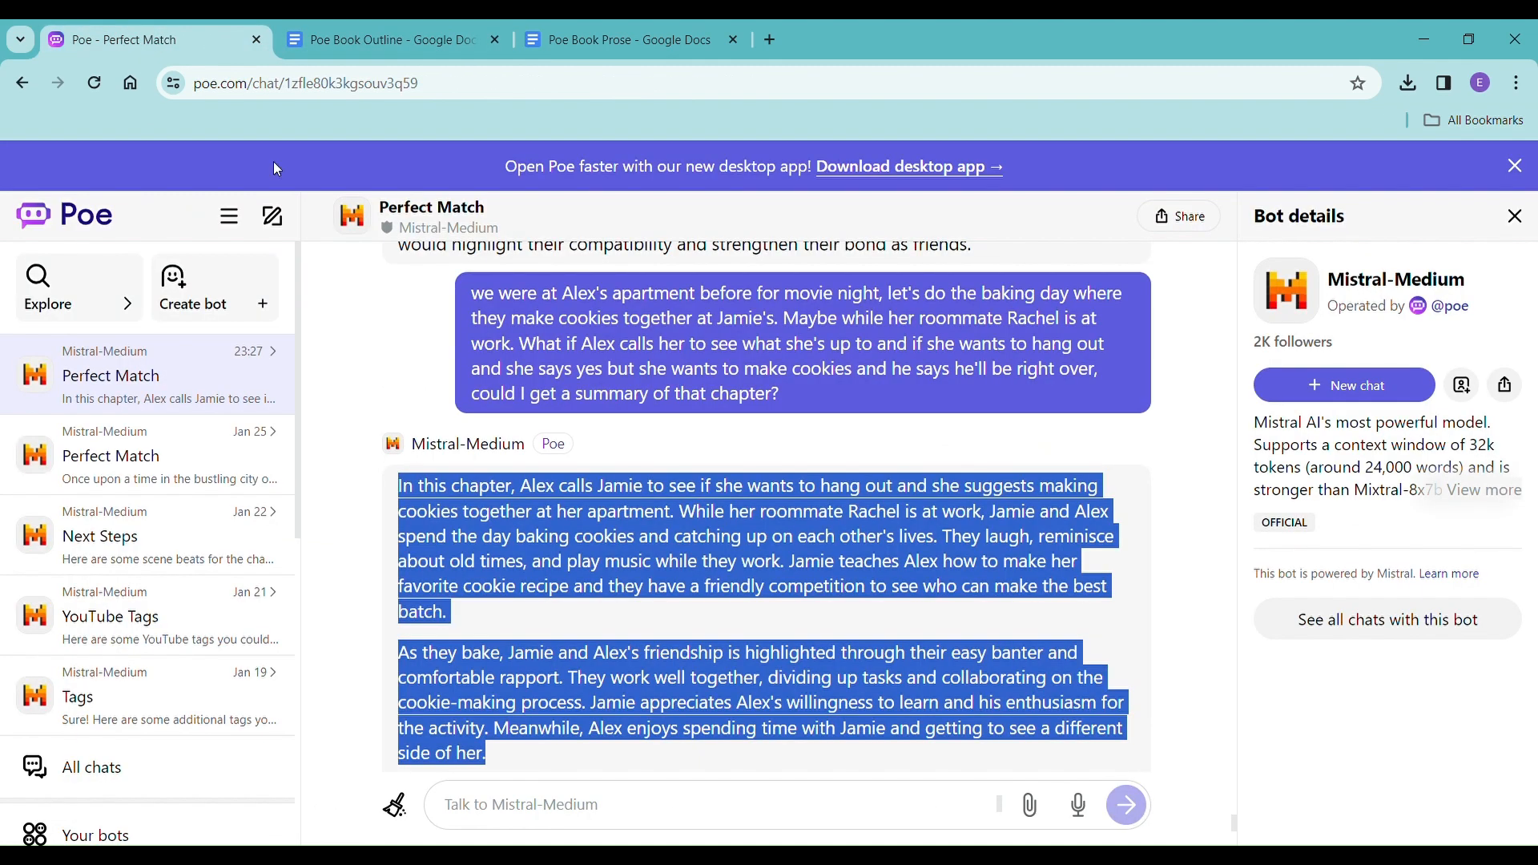
{"action": "left_click_drag", "start_coordinate": [398, 501], "coordinate": [580, 757]}
{"action": "key", "text": "ctrl+c"}
{"action": "left_click", "coordinate": [440, 36]}
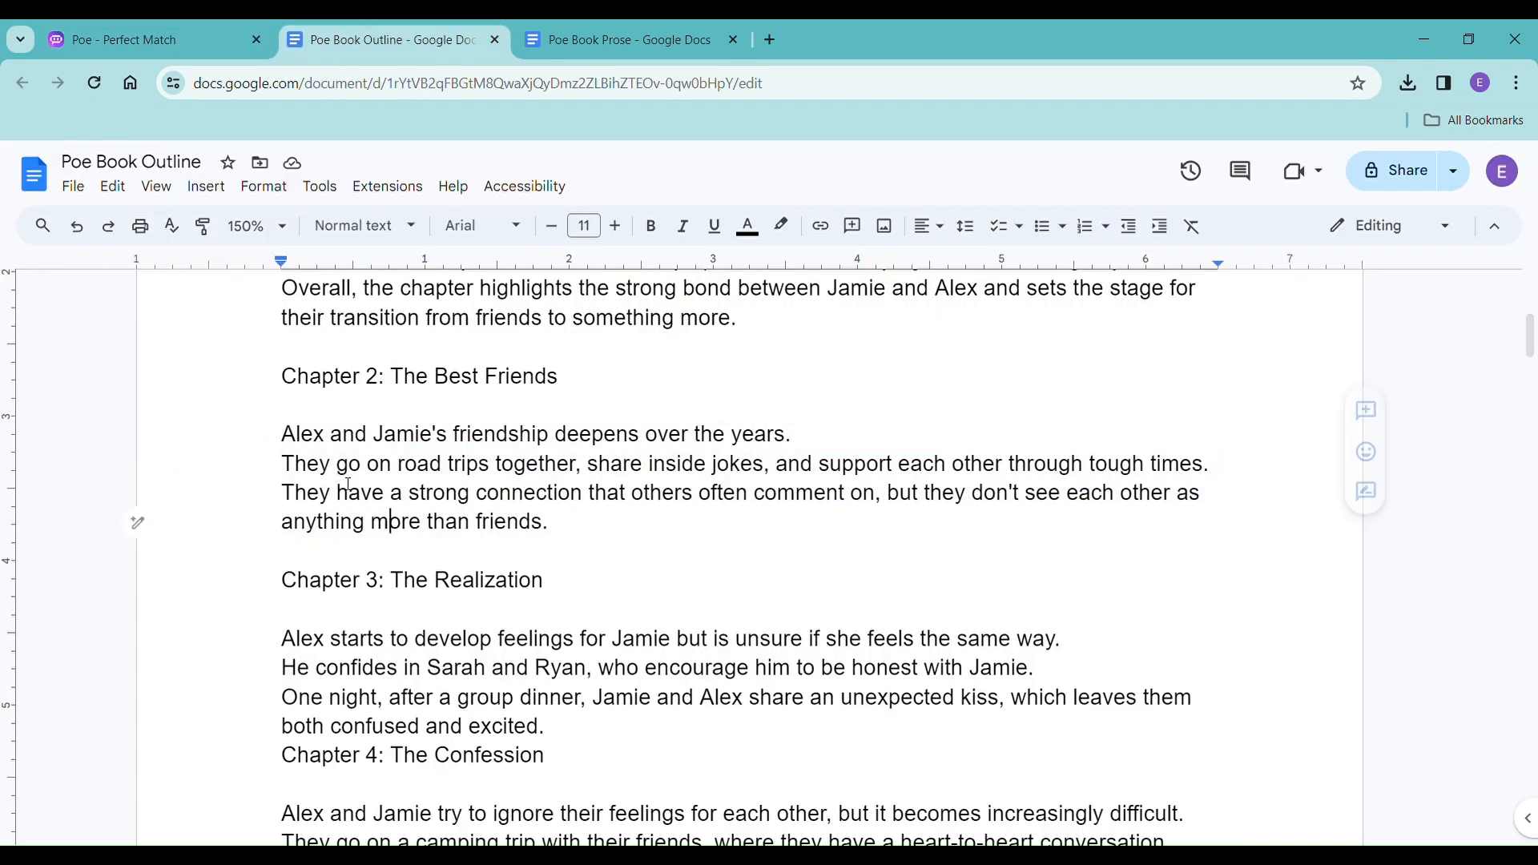
Replace the text under Chapter 2: The Best Friends with the copied summary, pasted without formatting, and add a line break before Chapter 3.
{"action": "left_click", "coordinate": [297, 453]}
{"action": "left_click_drag", "start_coordinate": [284, 436], "coordinate": [603, 547]}
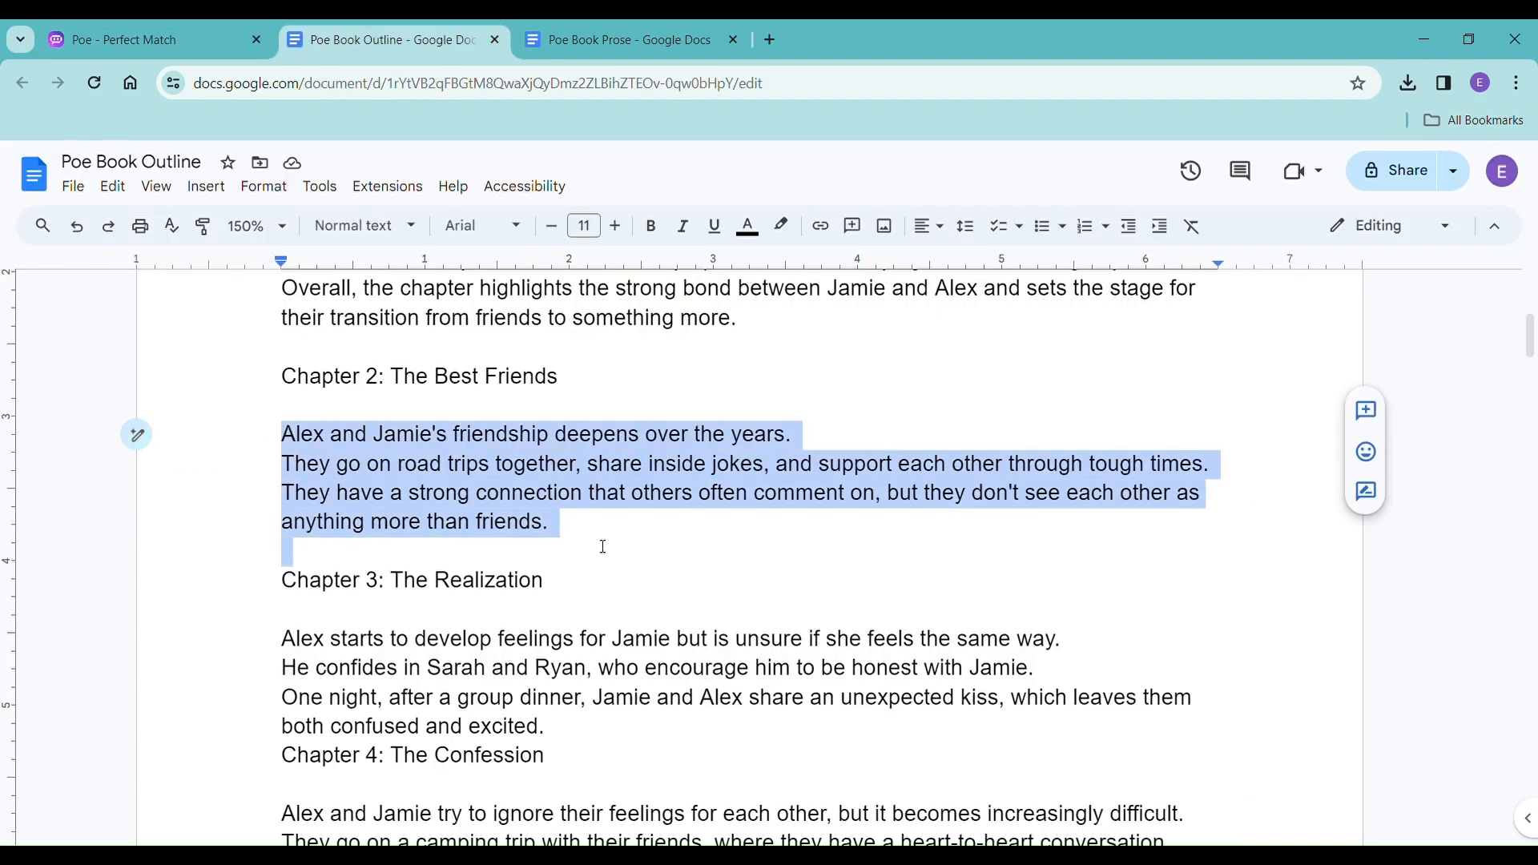
{"action": "key", "text": "ctrl+v"}
{"action": "key", "text": "ctrl+z"}
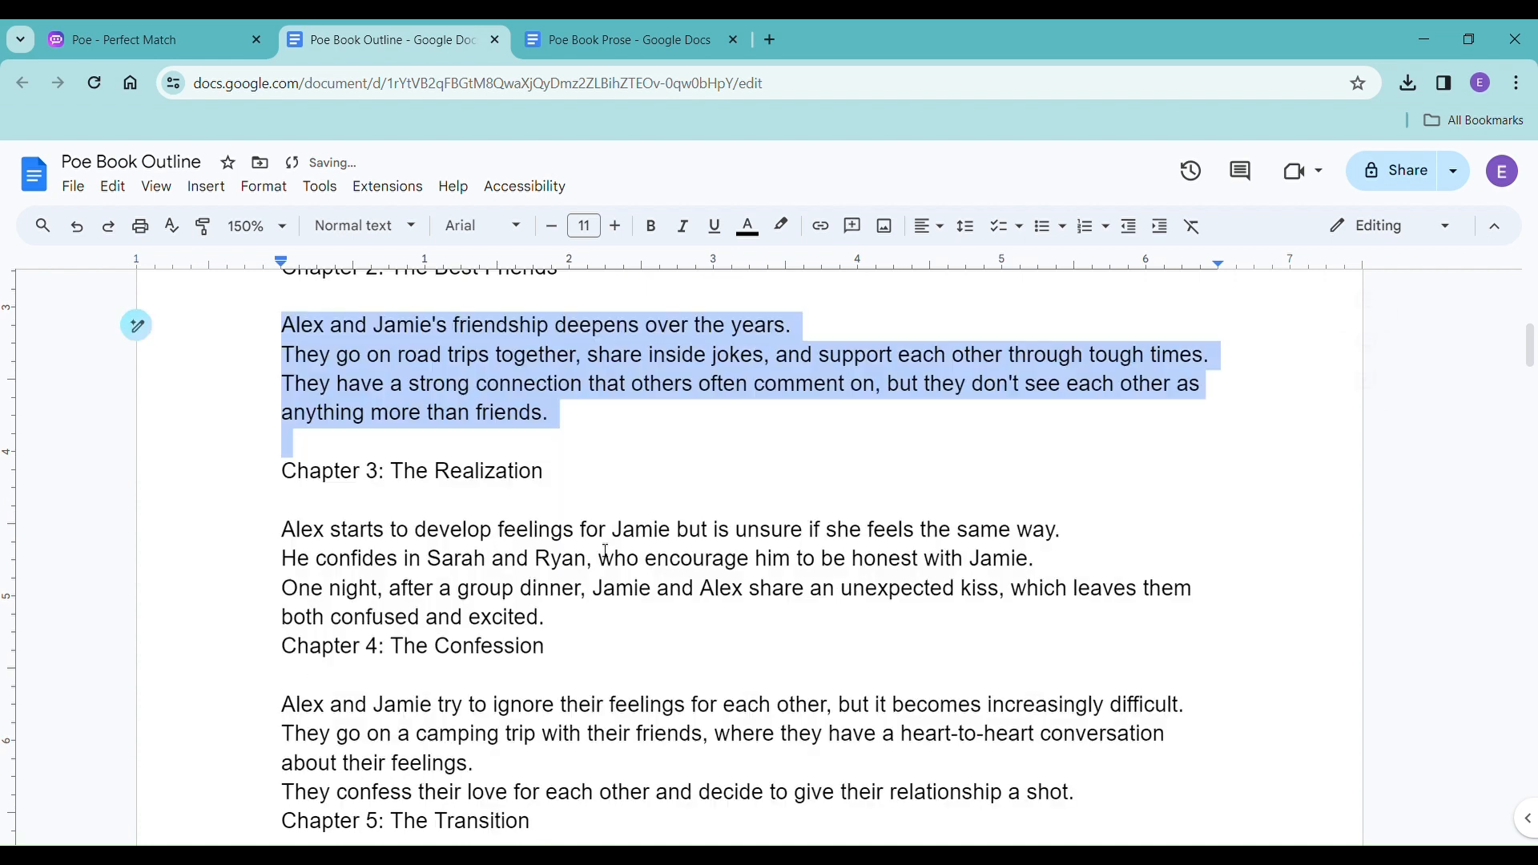
{"action": "right_click", "coordinate": [496, 433]}
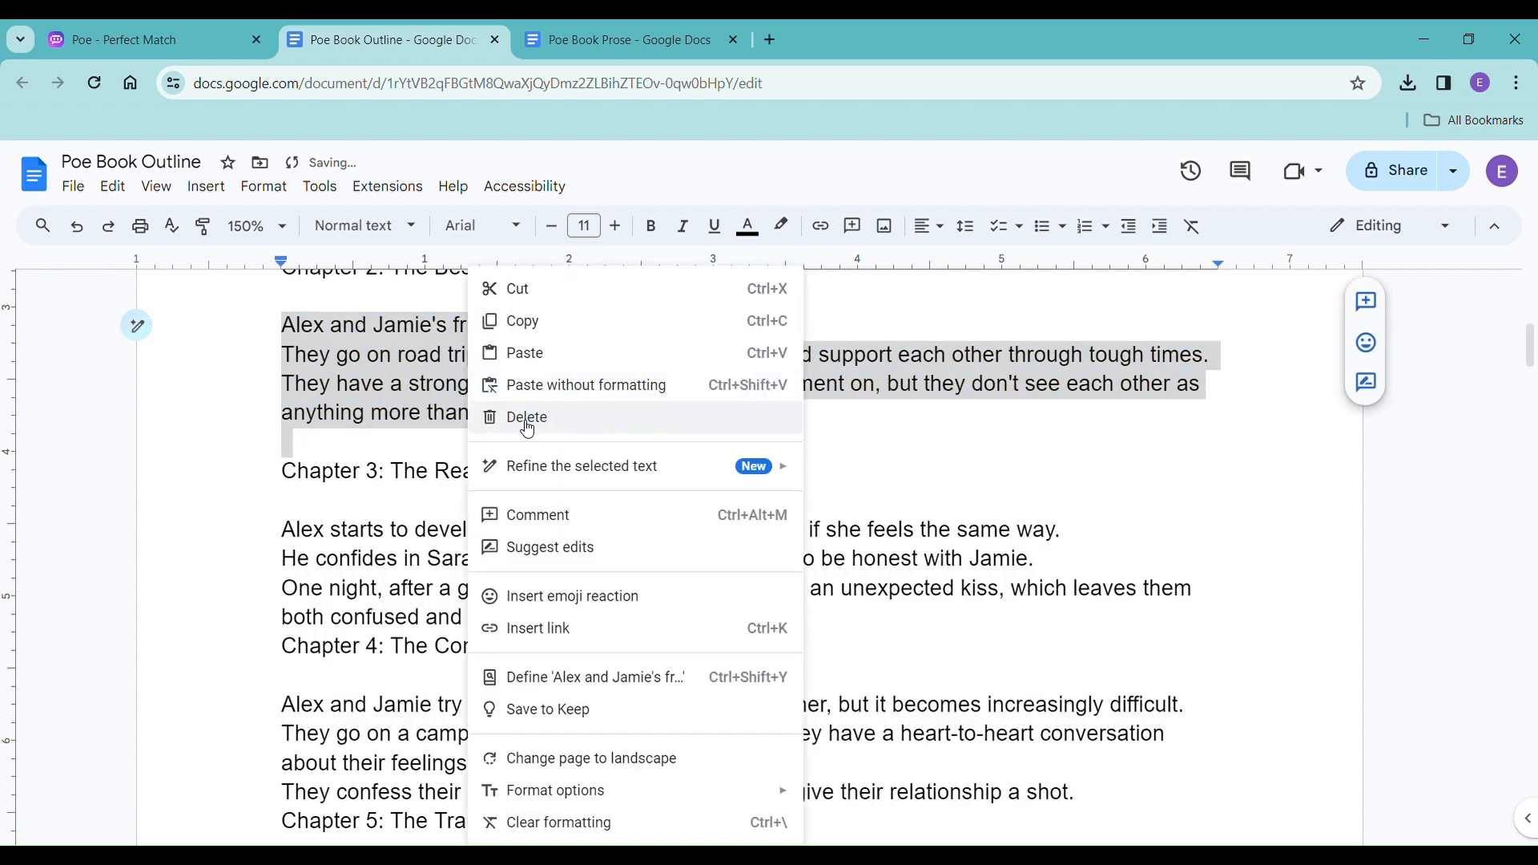
{"action": "left_click", "coordinate": [609, 388]}
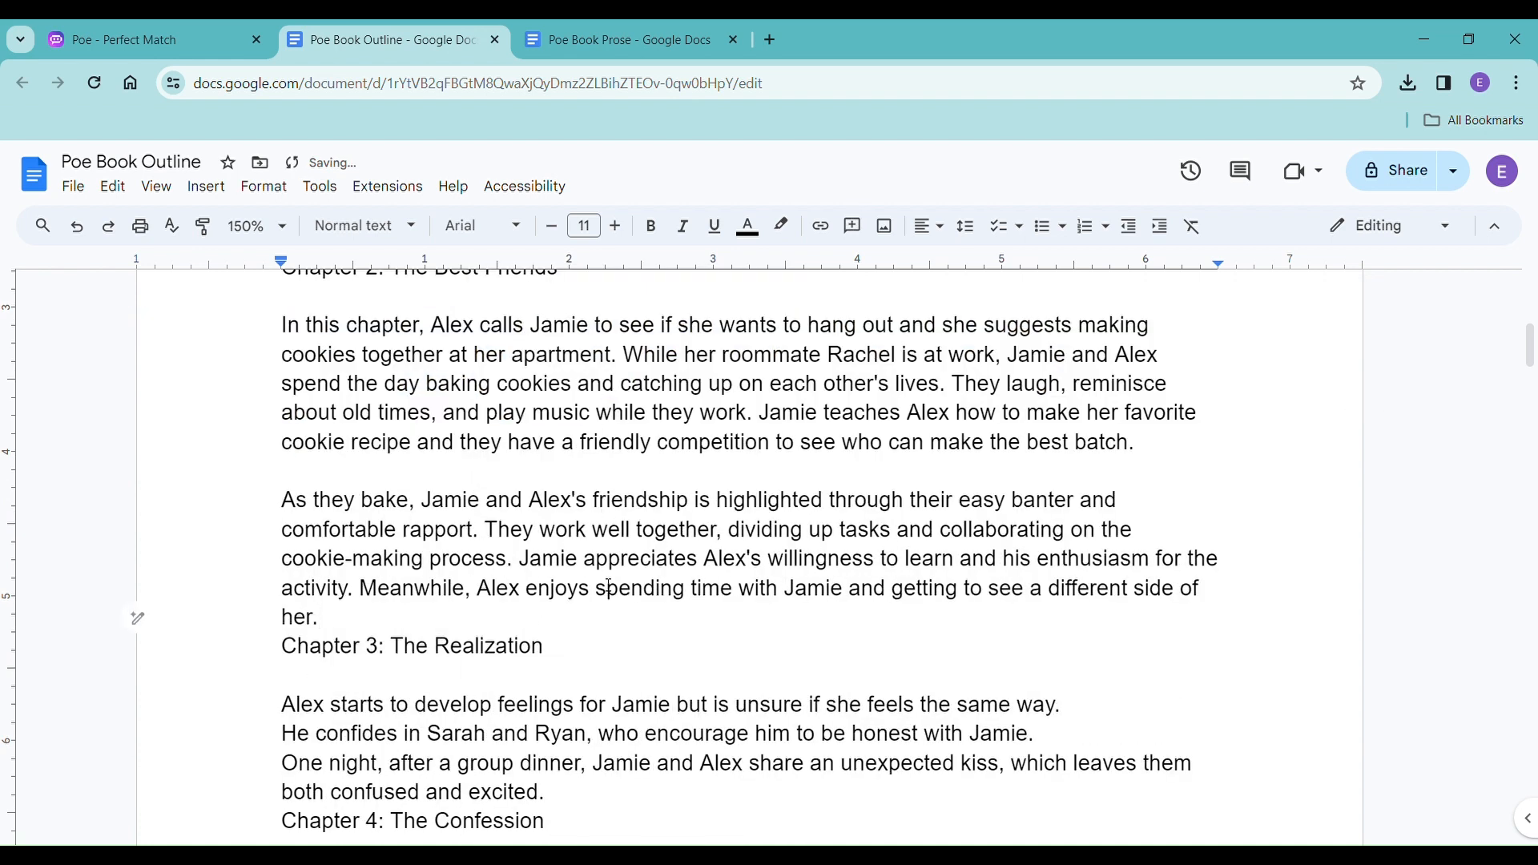
{"action": "key", "text": "Return"}
Add the note "(written)" after the Chapter 1: The Meet-Cute heading.
{"action": "scroll", "coordinate": [609, 586], "scroll_direction": "up", "scroll_amount": 7}
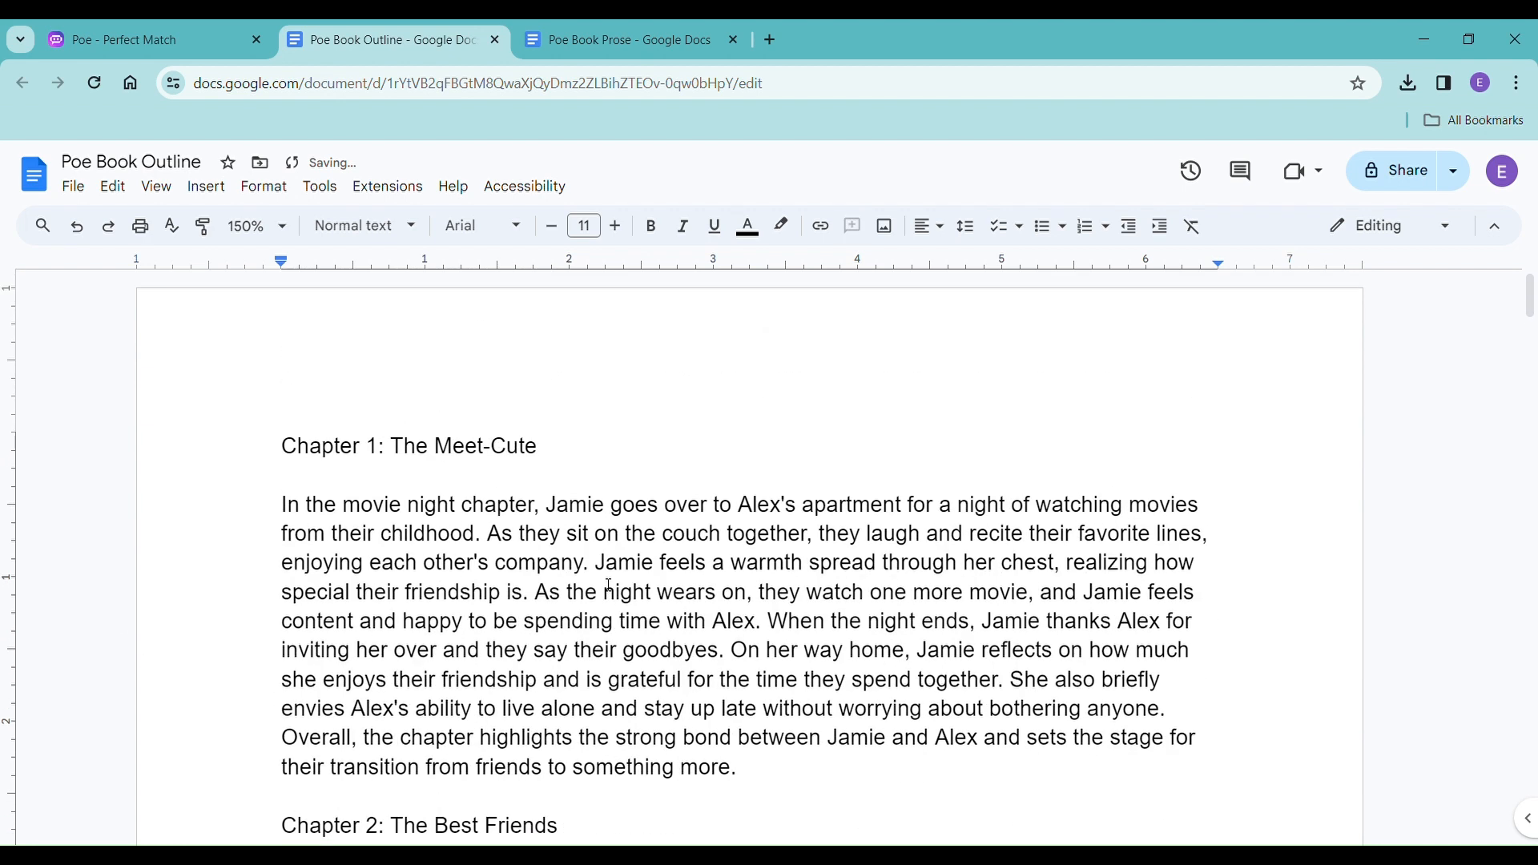
{"action": "left_click", "coordinate": [620, 429]}
{"action": "type", "text": "*written("}
{"action": "key", "text": "BackSpace"}
{"action": "key", "text": "BackSpace"}
{"action": "key", "text": "BackSpace"}
{"action": "key", "text": "BackSpace"}
{"action": "key", "text": "BackSpace"}
{"action": "key", "text": "BackSpace"}
{"action": "key", "text": "BackSpace"}
{"action": "key", "text": "BackSpace"}
{"action": "type", "text": "written)"}
Add the note "(written)" after the Chapter 2: The Best Friends heading.
{"action": "scroll", "coordinate": [633, 481], "scroll_direction": "down", "scroll_amount": 3}
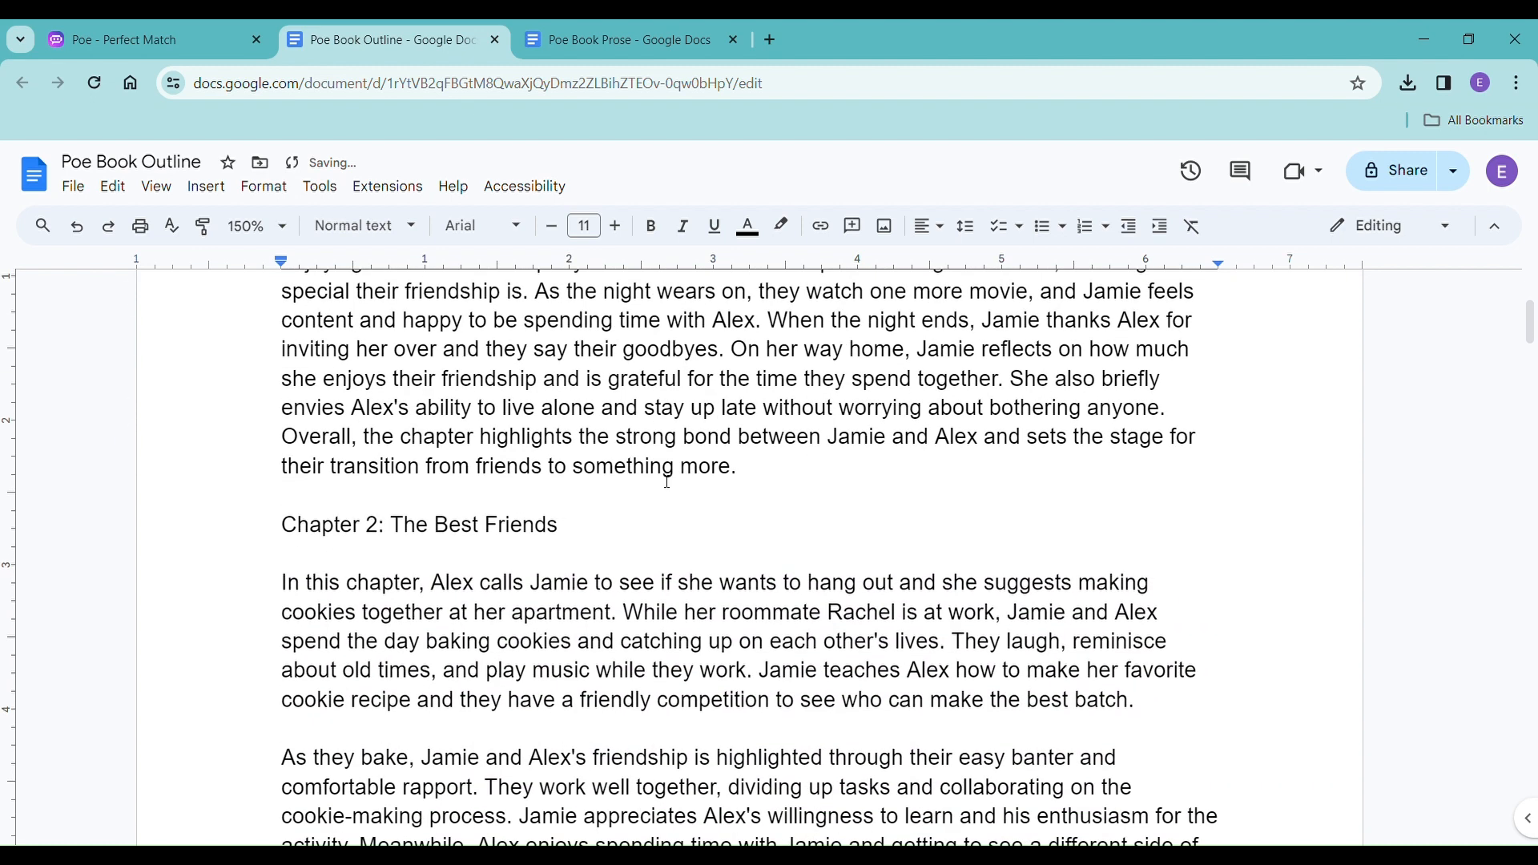
{"action": "double_click", "coordinate": [652, 539]}
{"action": "type", "text": "(written)"}
{"action": "scroll", "coordinate": [852, 456], "scroll_direction": "down", "scroll_amount": 3}
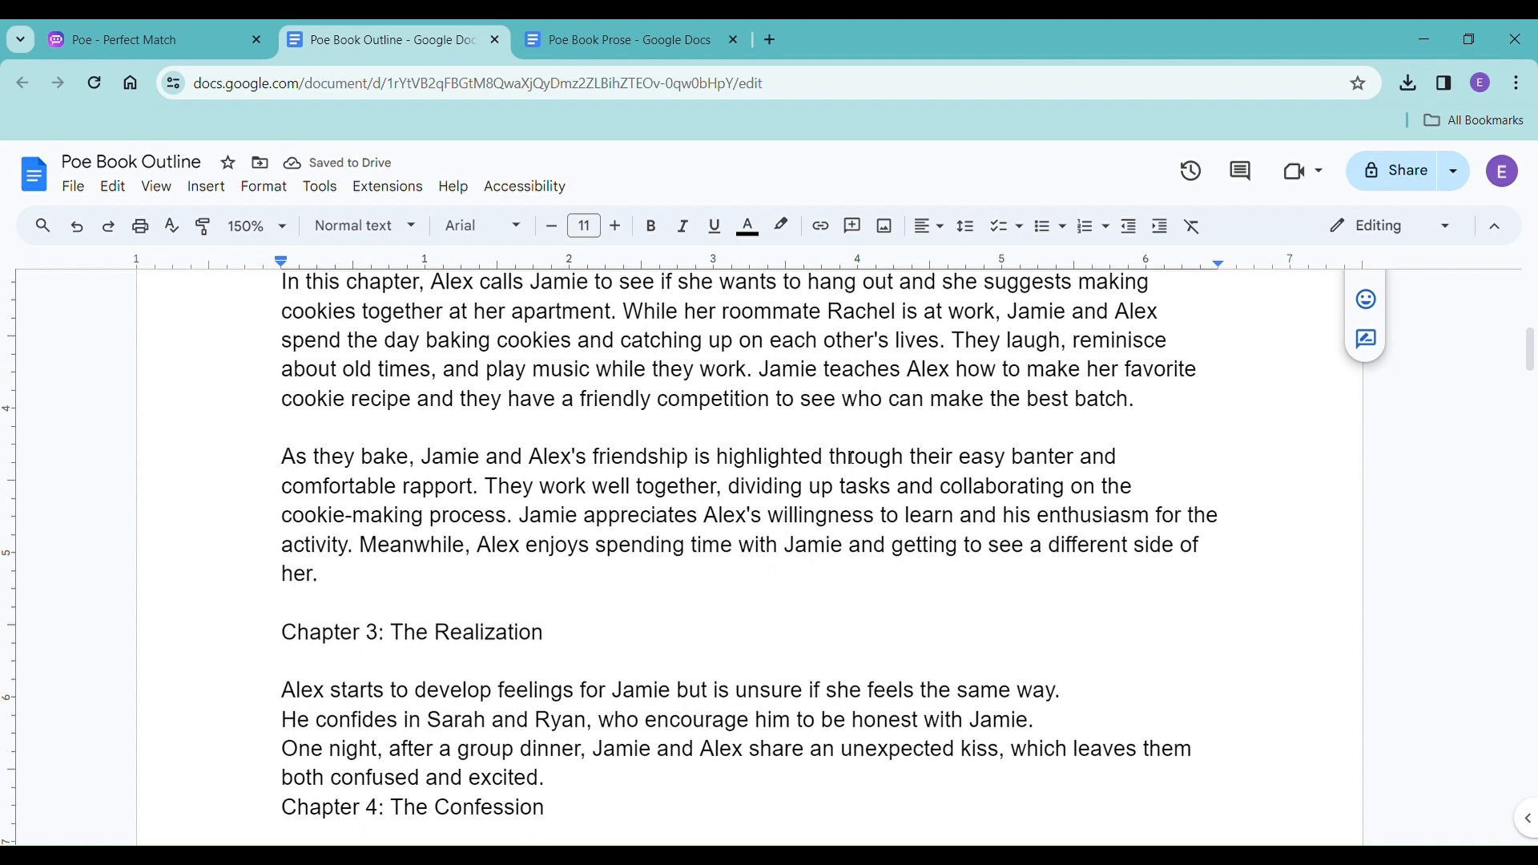
Change the note after the Chapter 2: The Best Friends heading to "(currently writing)".
{"action": "scroll", "coordinate": [851, 458], "scroll_direction": "up", "scroll_amount": 1}
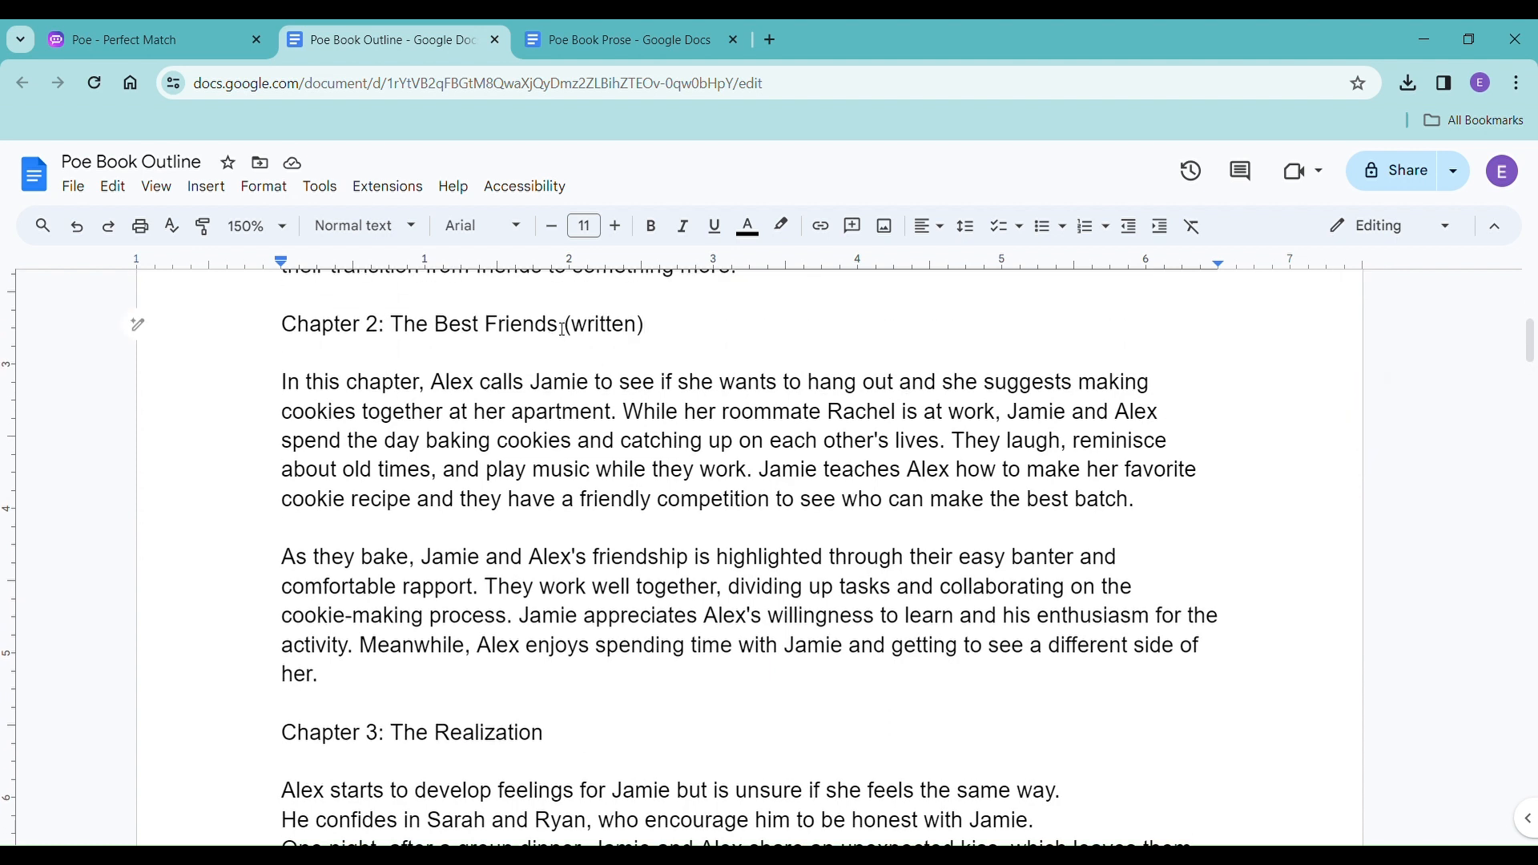
{"action": "left_click_drag", "start_coordinate": [575, 330], "coordinate": [637, 330]}
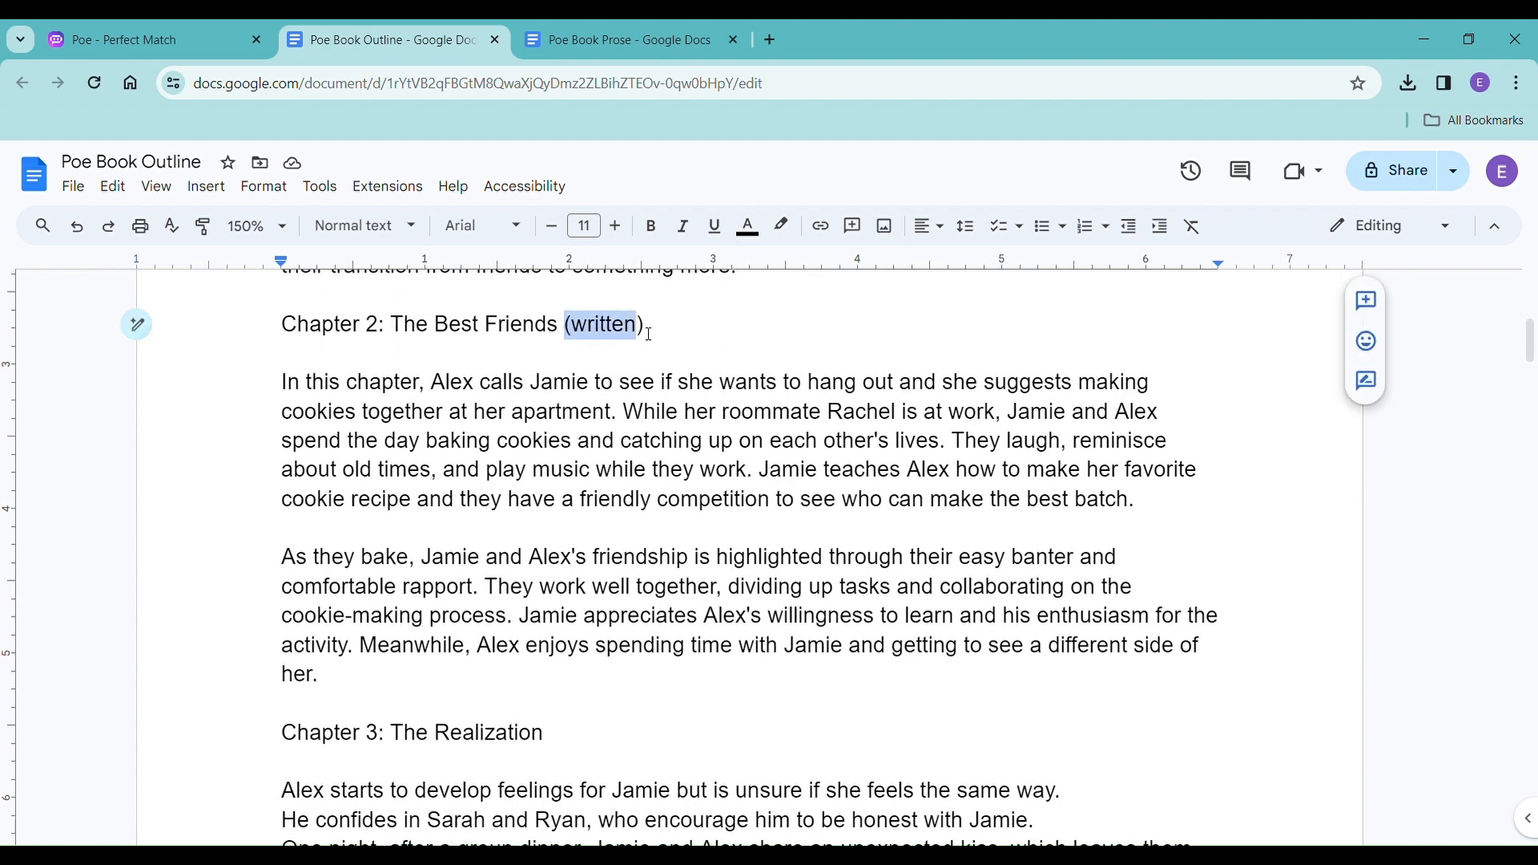
{"action": "key", "text": "BackSpace"}
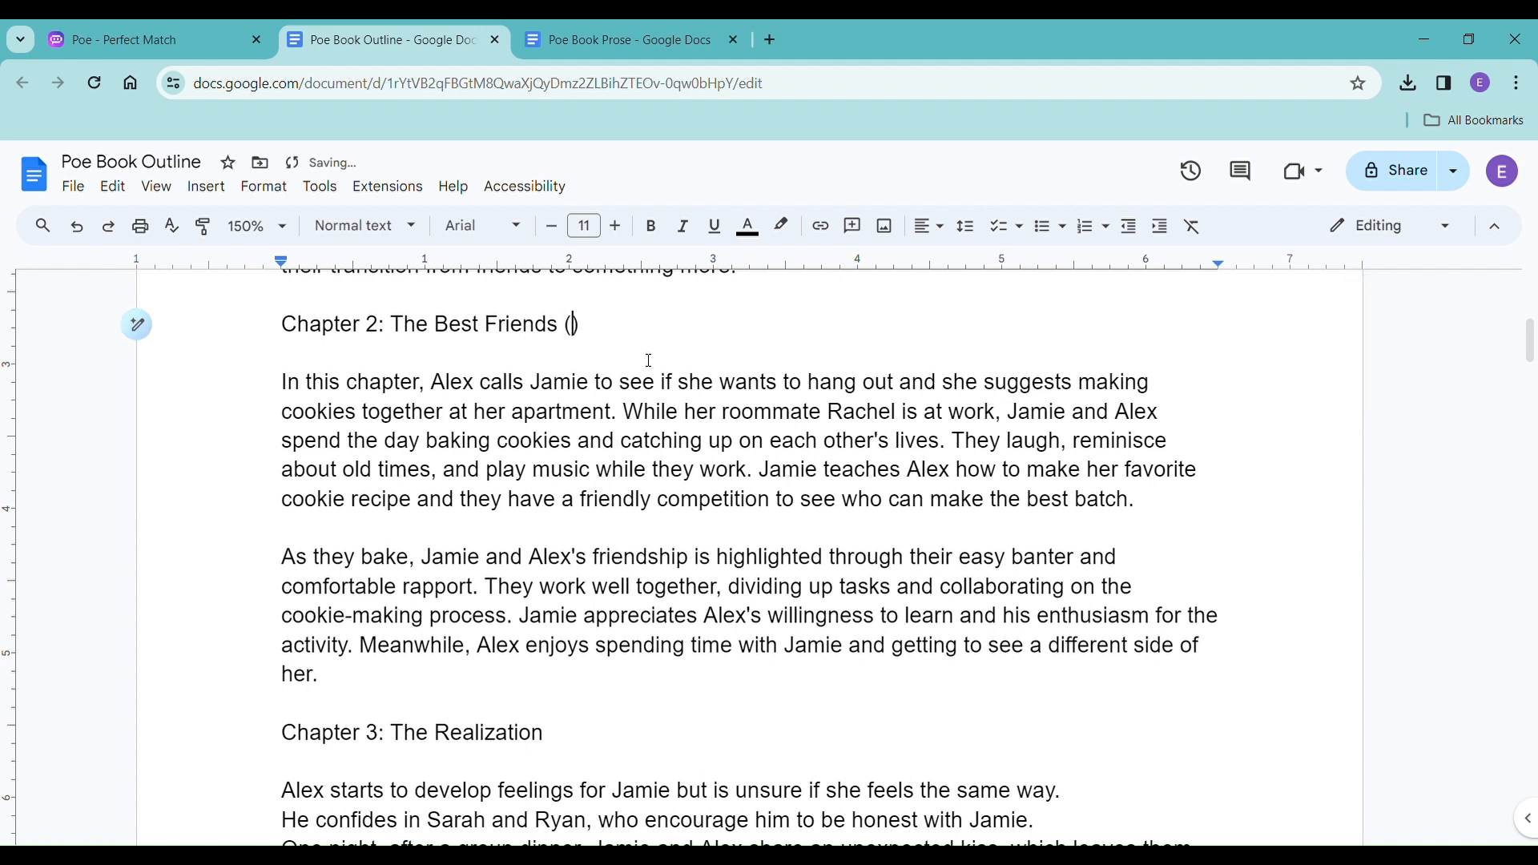
{"action": "type", "text": "currently writing"}
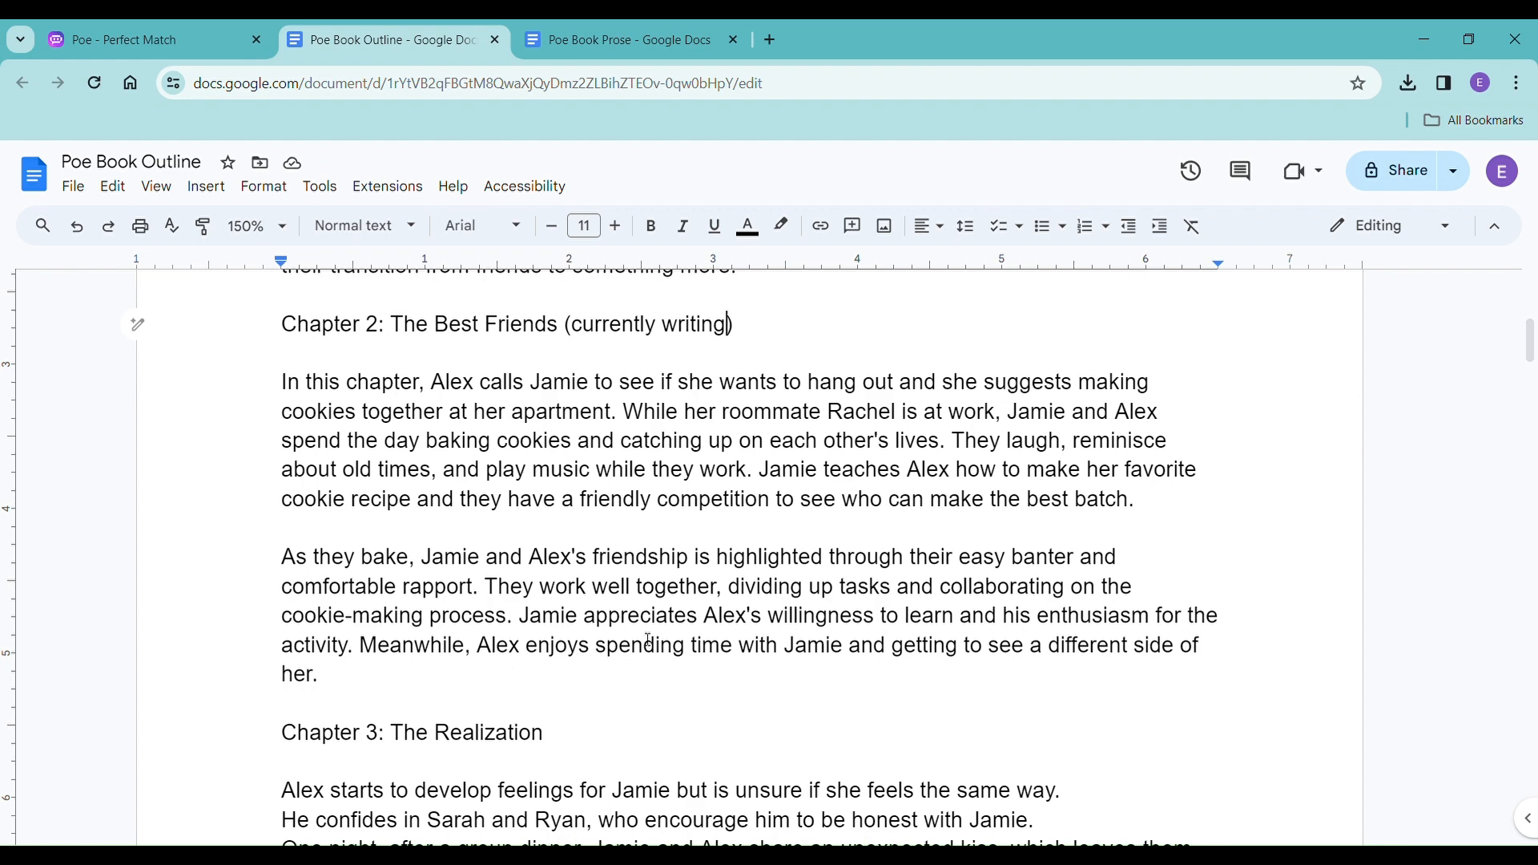
In the Poe Book Prose document, start a new page after the last paragraph with the heading "Chapter Two" and a blank line below.
{"action": "left_click", "coordinate": [616, 40]}
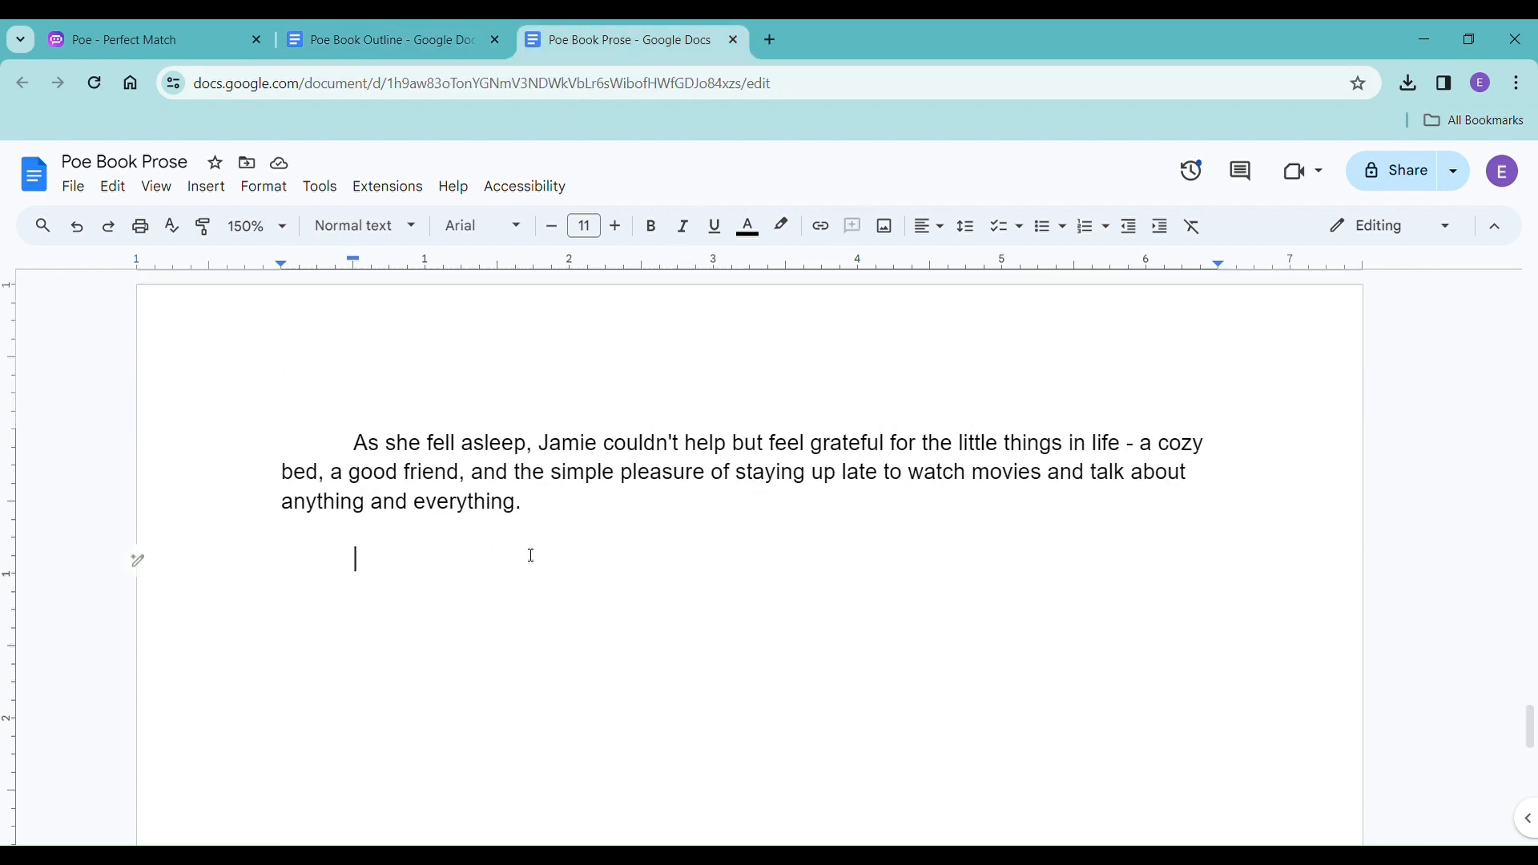
{"action": "key", "text": "ctrl+Return"}
{"action": "type", "text": "Chapter Two"}
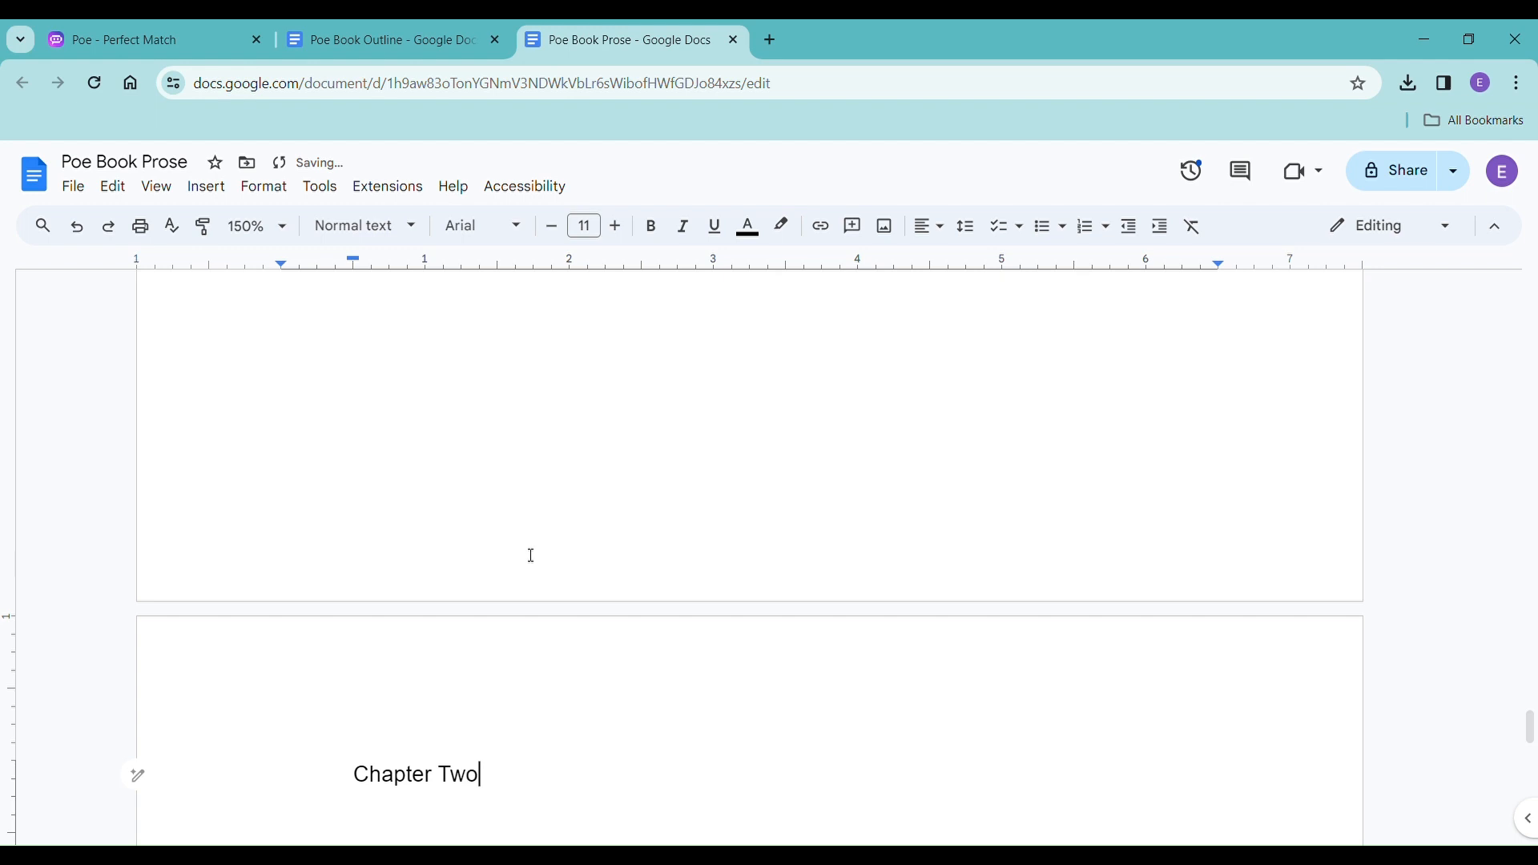
{"action": "key", "text": "Return"}
{"action": "key", "text": "Return"}
Review the first chapter's closing paragraphs about Jamie's apartment, then return to the empty line under "Chapter Two".
{"action": "scroll", "coordinate": [531, 553], "scroll_direction": "down", "scroll_amount": 5}
{"action": "scroll", "coordinate": [545, 544], "scroll_direction": "up", "scroll_amount": 3}
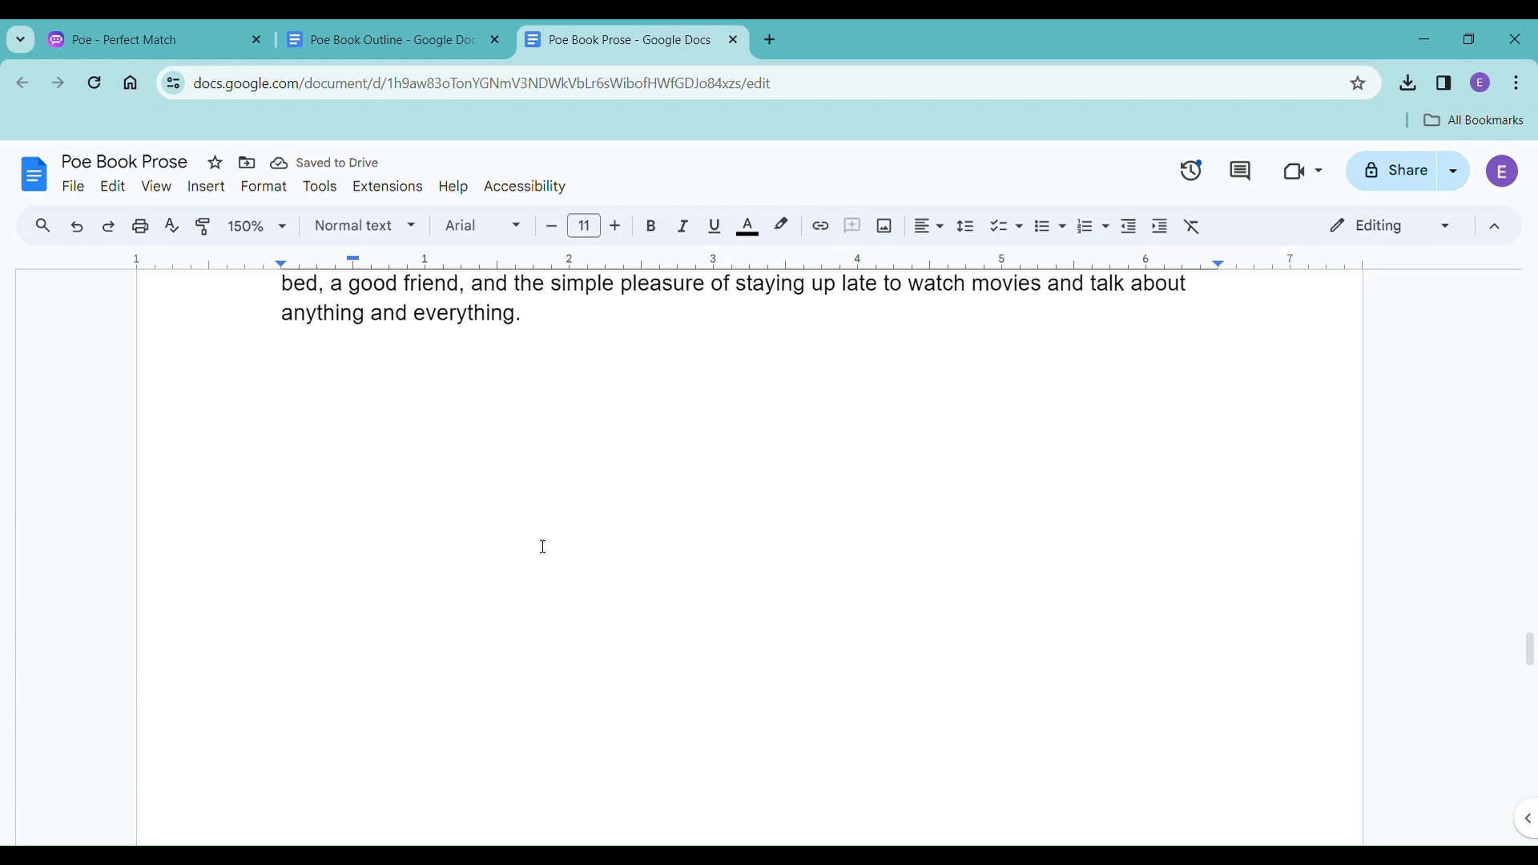
{"action": "scroll", "coordinate": [545, 548], "scroll_direction": "down", "scroll_amount": 4}
{"action": "scroll", "coordinate": [546, 548], "scroll_direction": "down", "scroll_amount": 5}
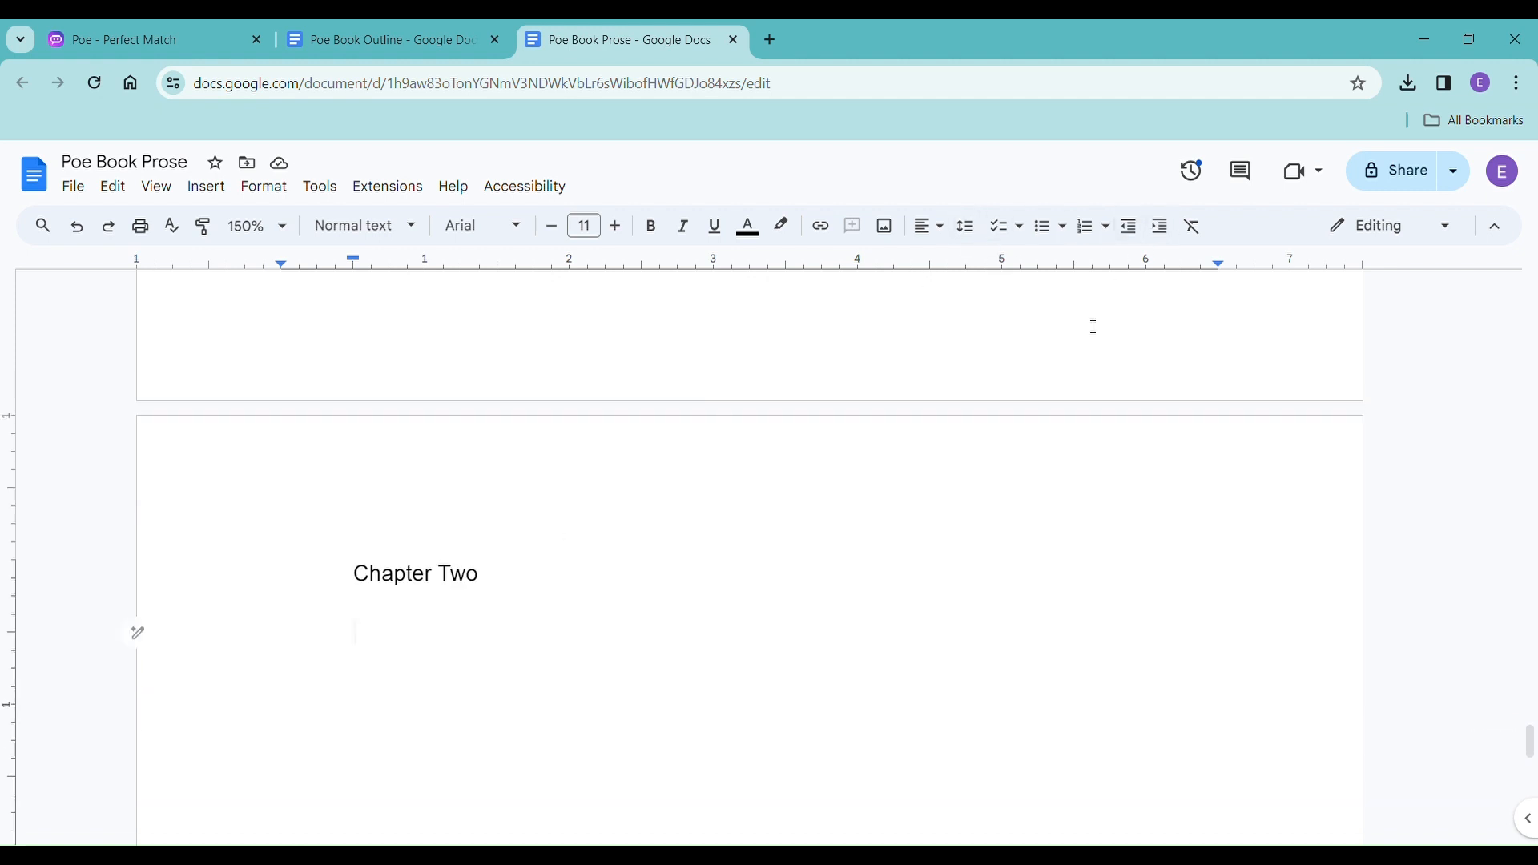
{"action": "scroll", "coordinate": [646, 425], "scroll_direction": "up", "scroll_amount": 15}
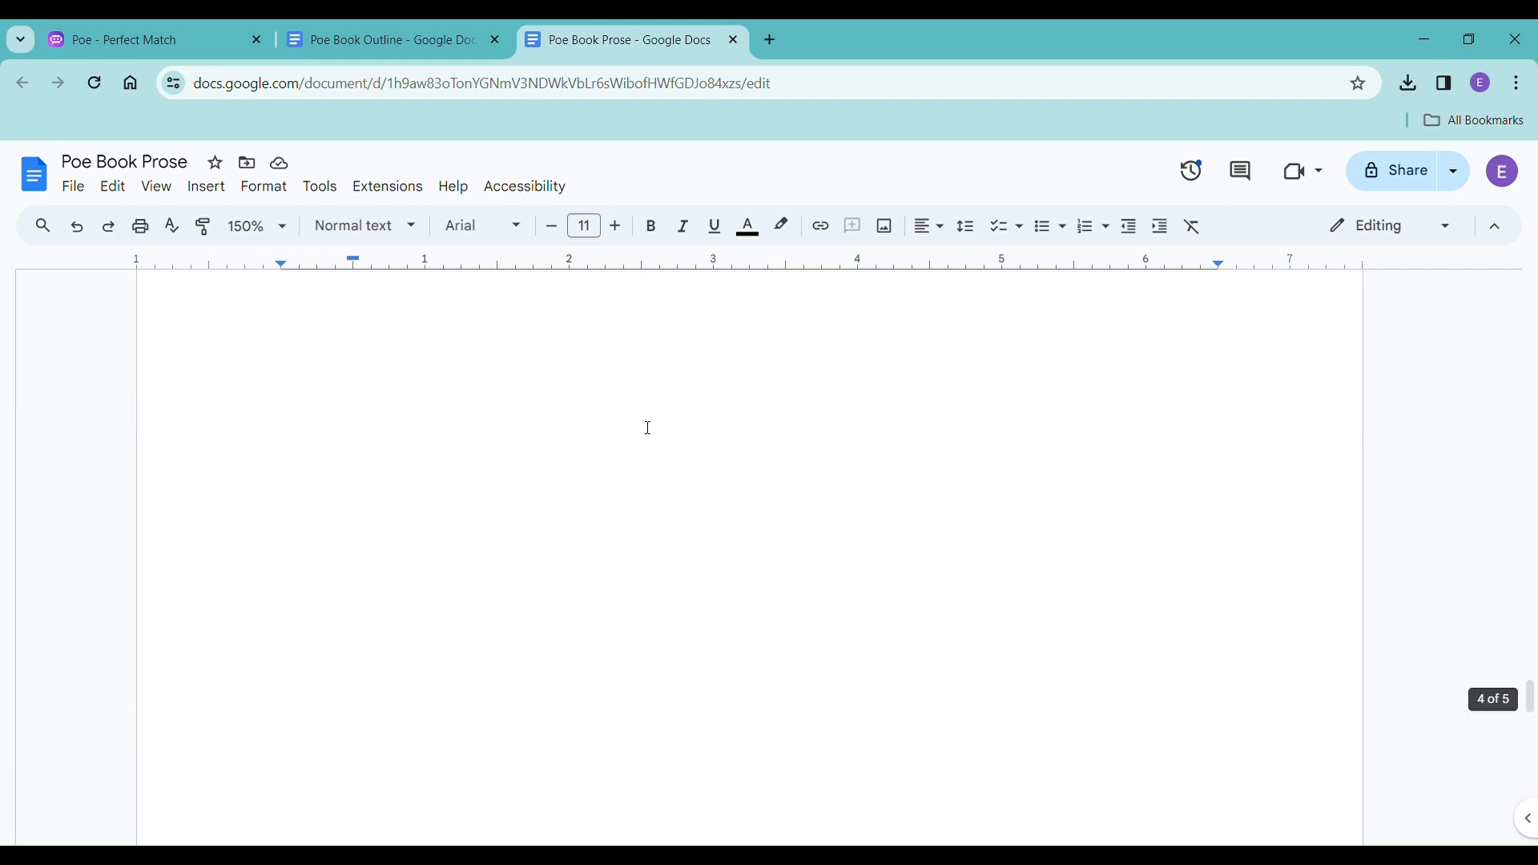
{"action": "scroll", "coordinate": [648, 428], "scroll_direction": "up", "scroll_amount": 6}
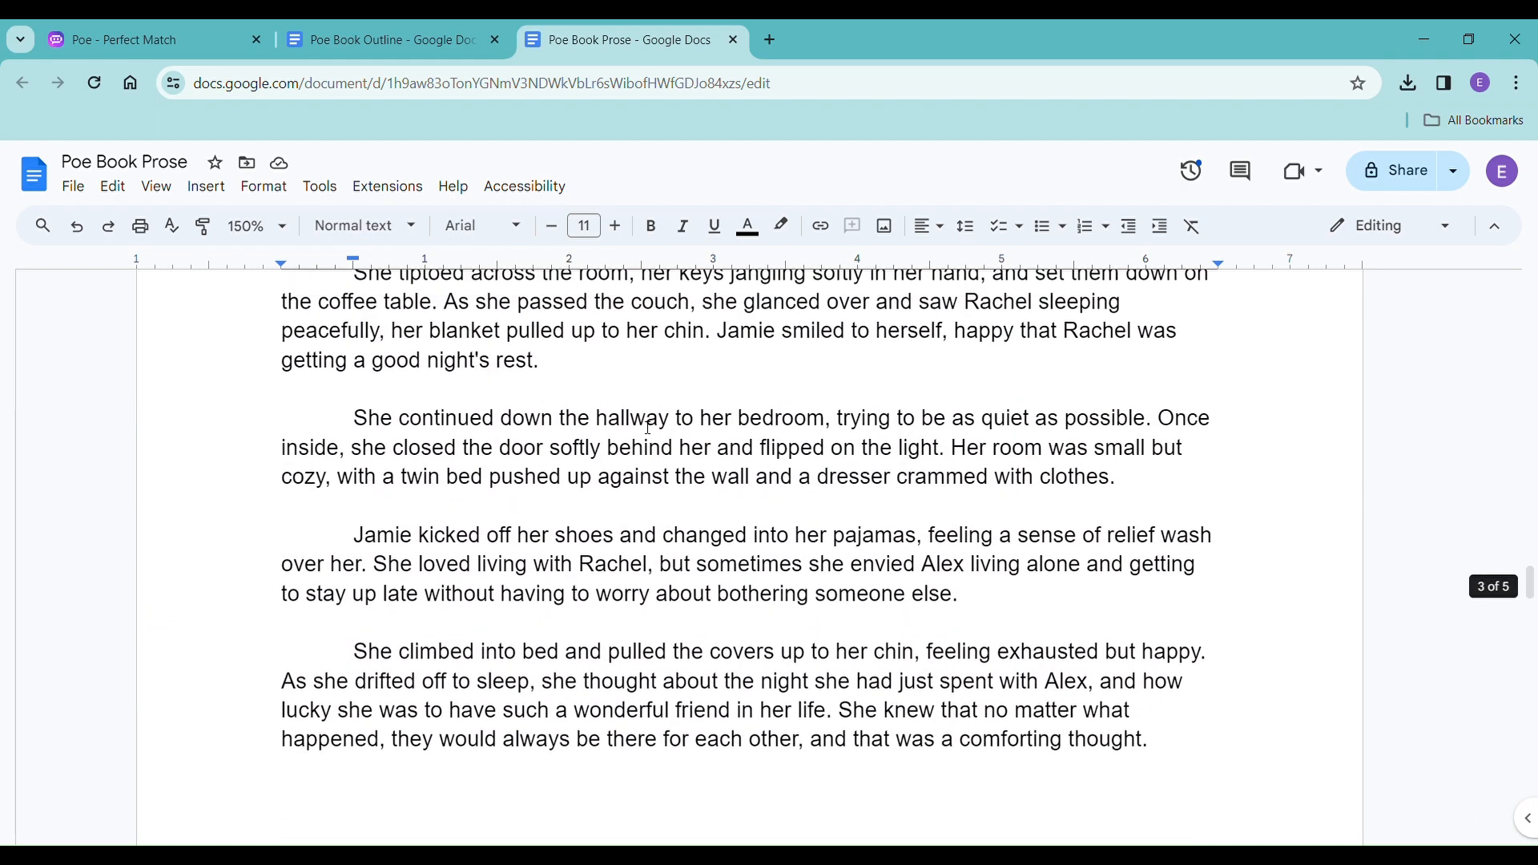
{"action": "scroll", "coordinate": [648, 427], "scroll_direction": "up", "scroll_amount": 3}
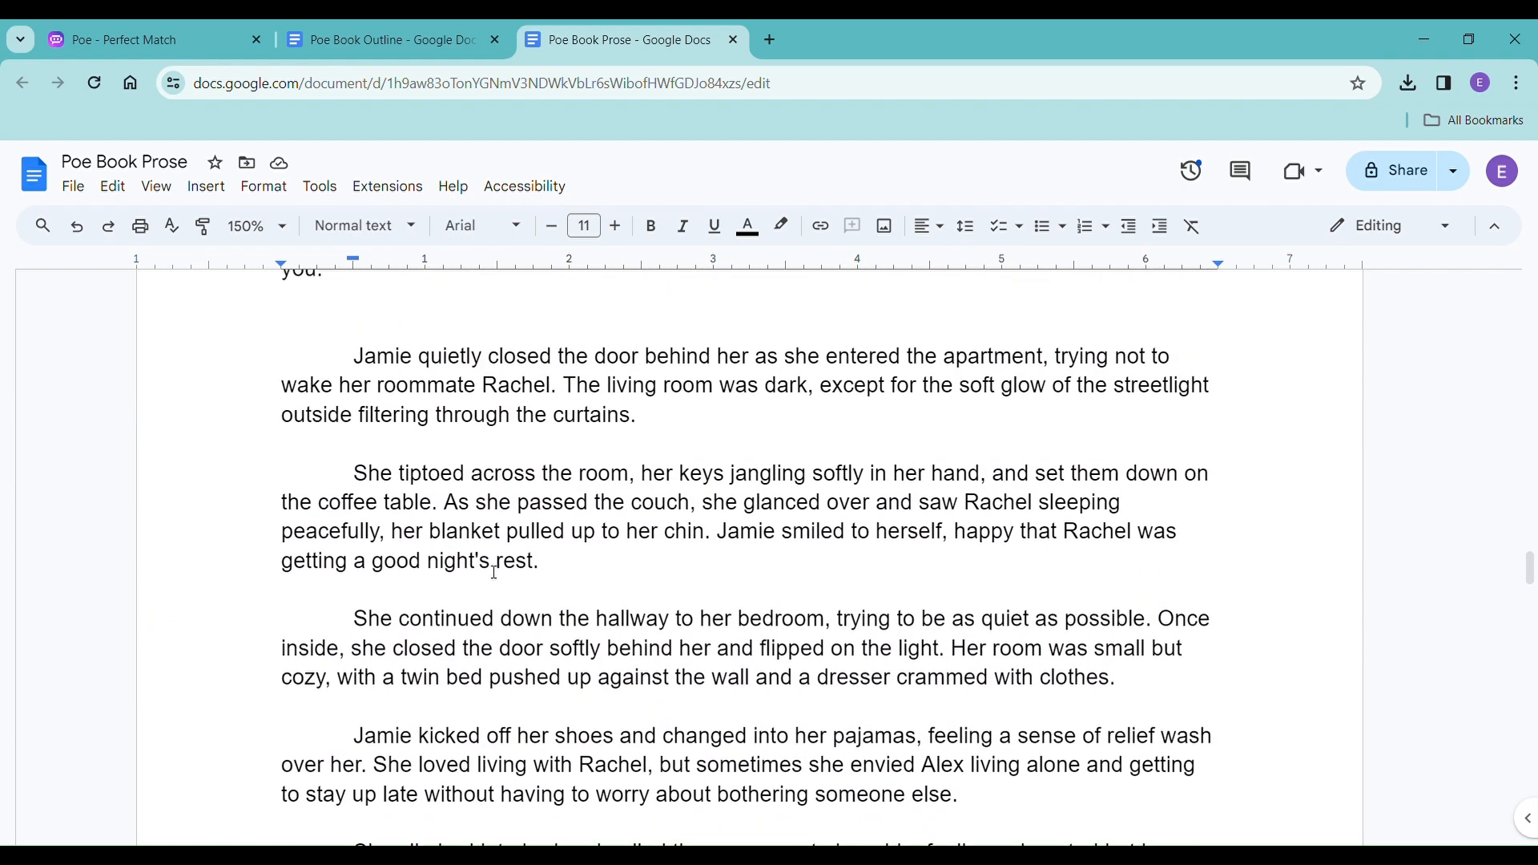
{"action": "triple_click", "coordinate": [355, 646]}
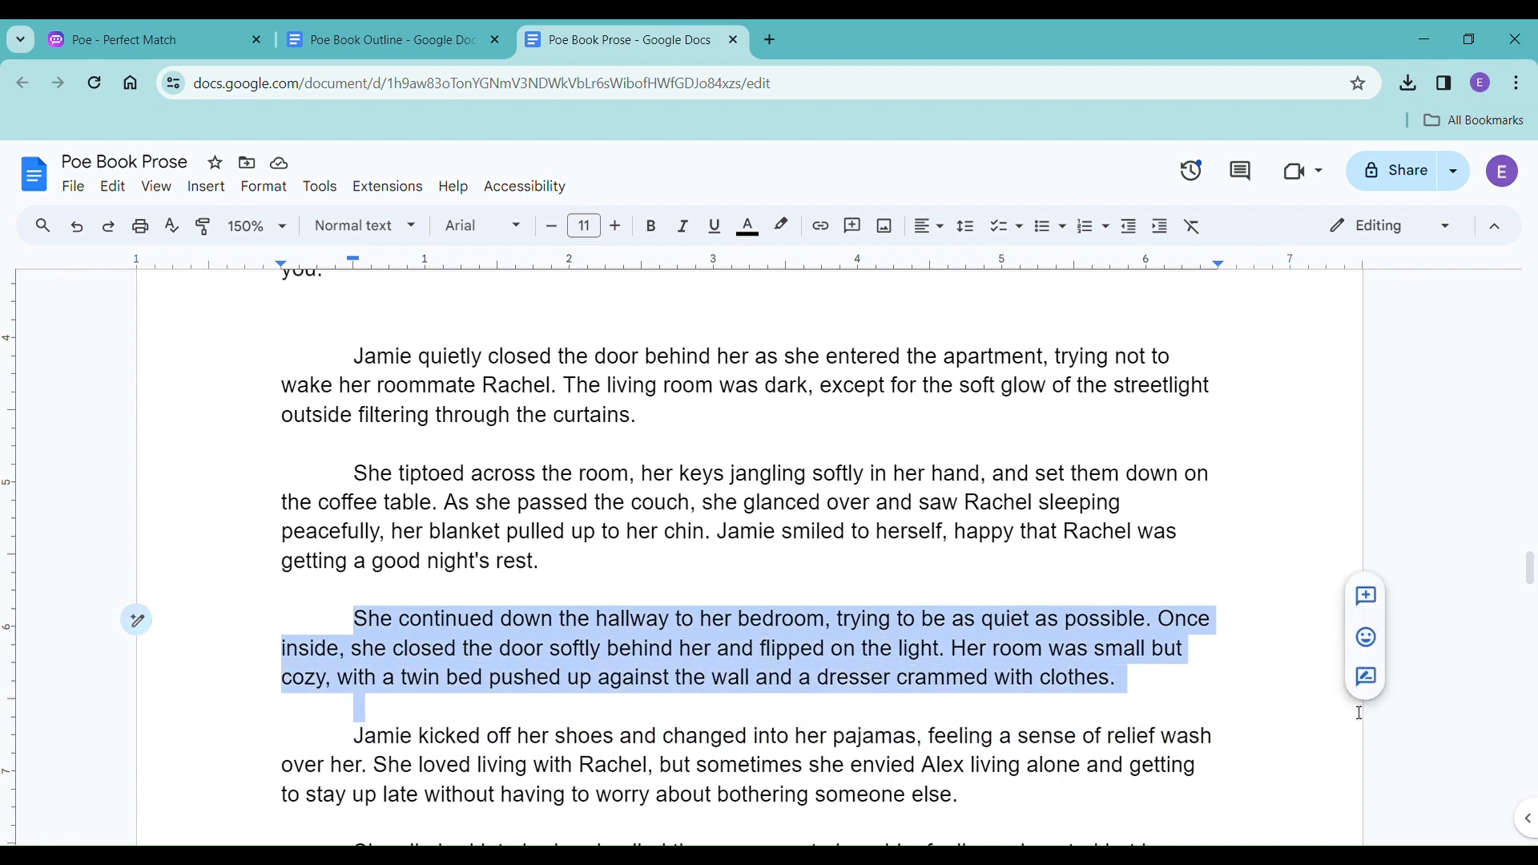
{"action": "left_click_drag", "start_coordinate": [1343, 706], "coordinate": [1332, 689]}
{"action": "scroll", "coordinate": [1073, 641], "scroll_direction": "down", "scroll_amount": 15}
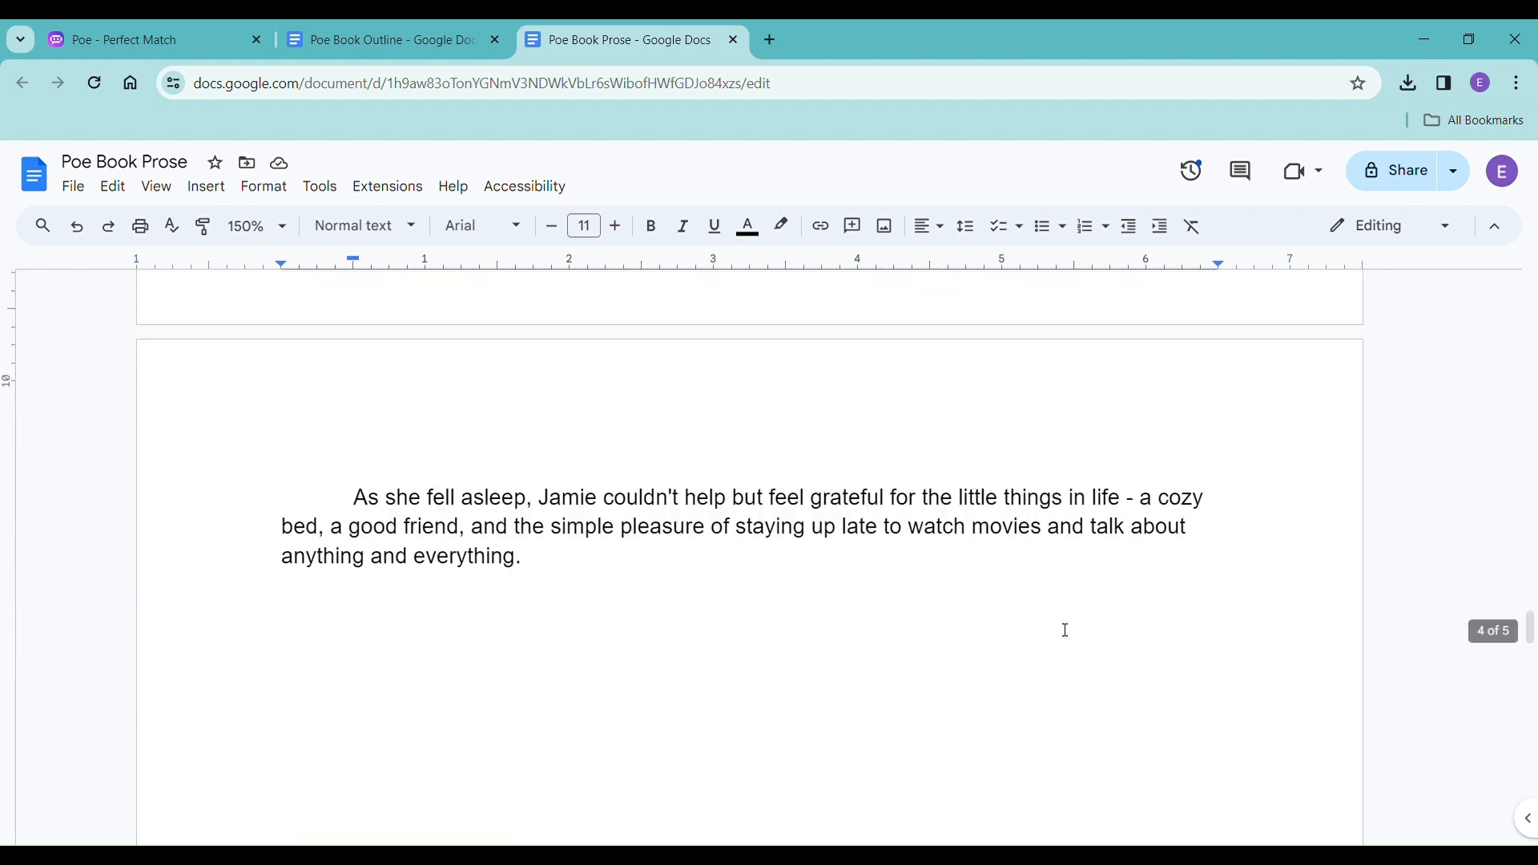
{"action": "scroll", "coordinate": [1066, 631], "scroll_direction": "down", "scroll_amount": 6}
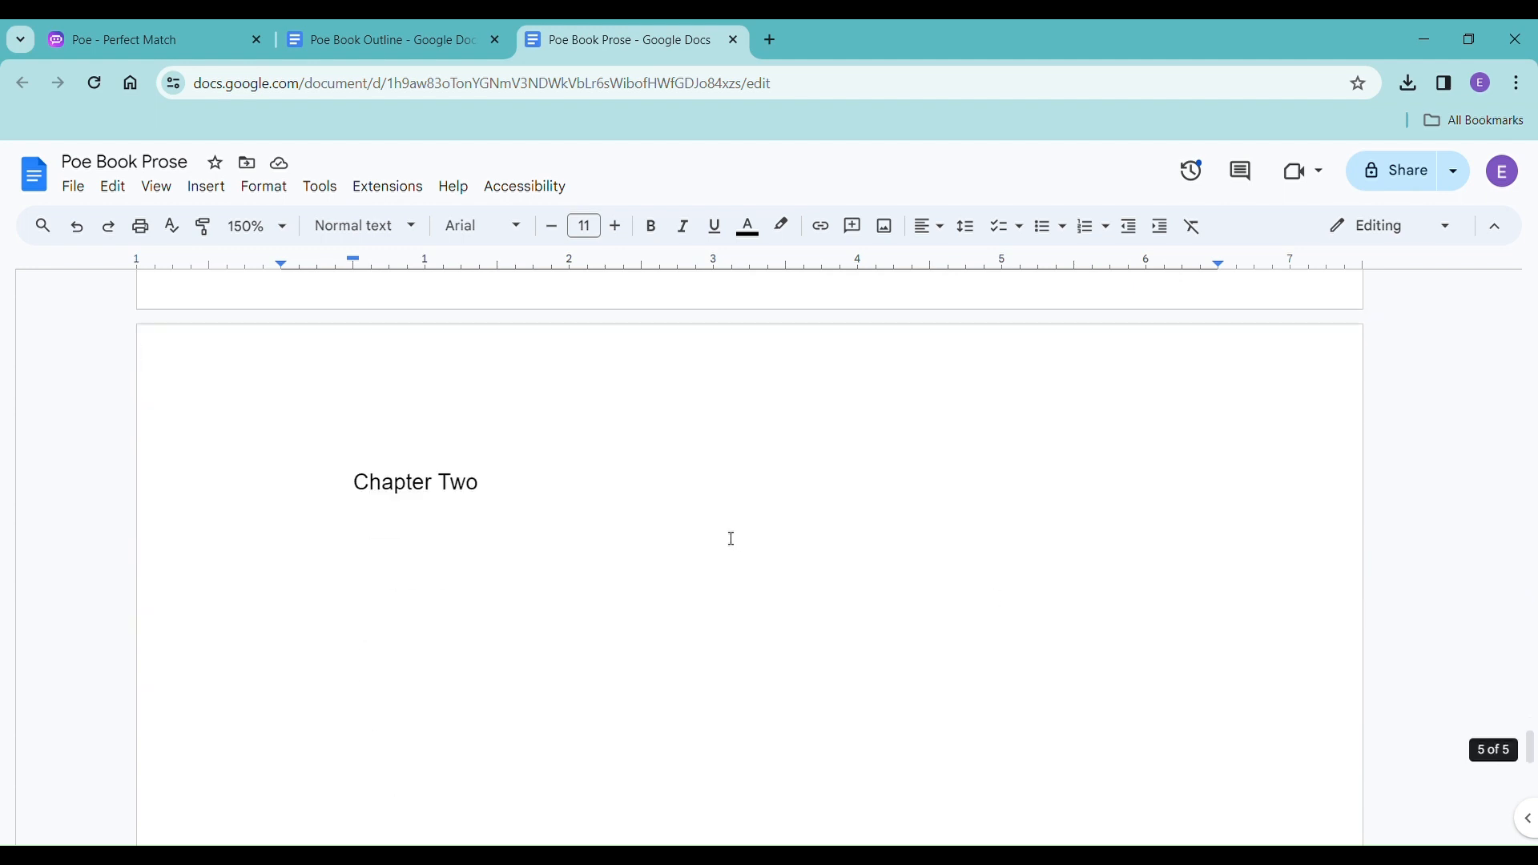
{"action": "left_click", "coordinate": [473, 551]}
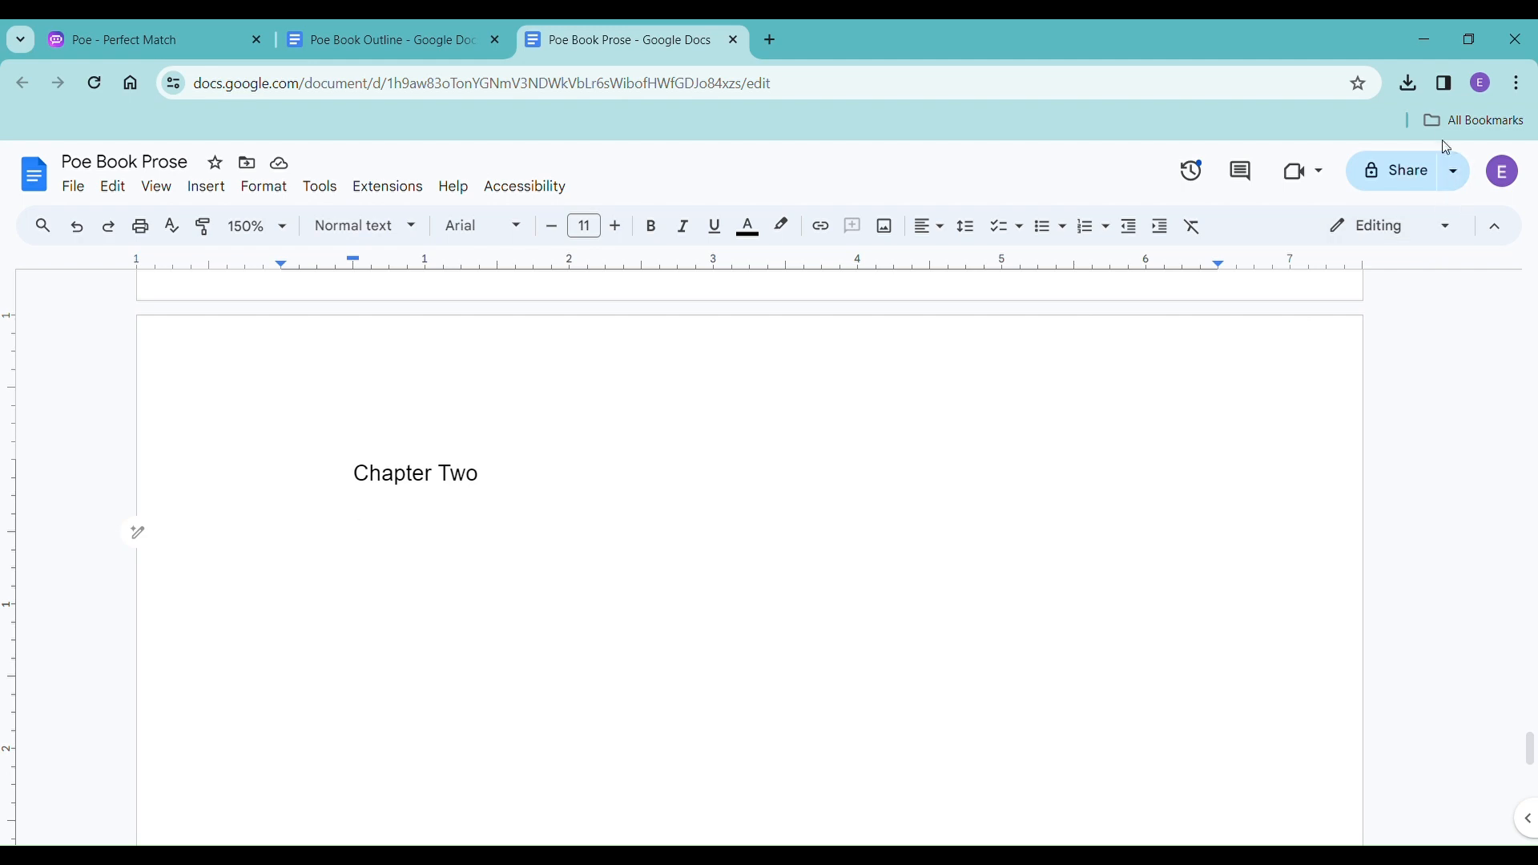
Switch to the Poe chat and ask Mistral-Medium "please turn that chapter into scene beats".
{"action": "key", "text": "ctrl+Tab"}
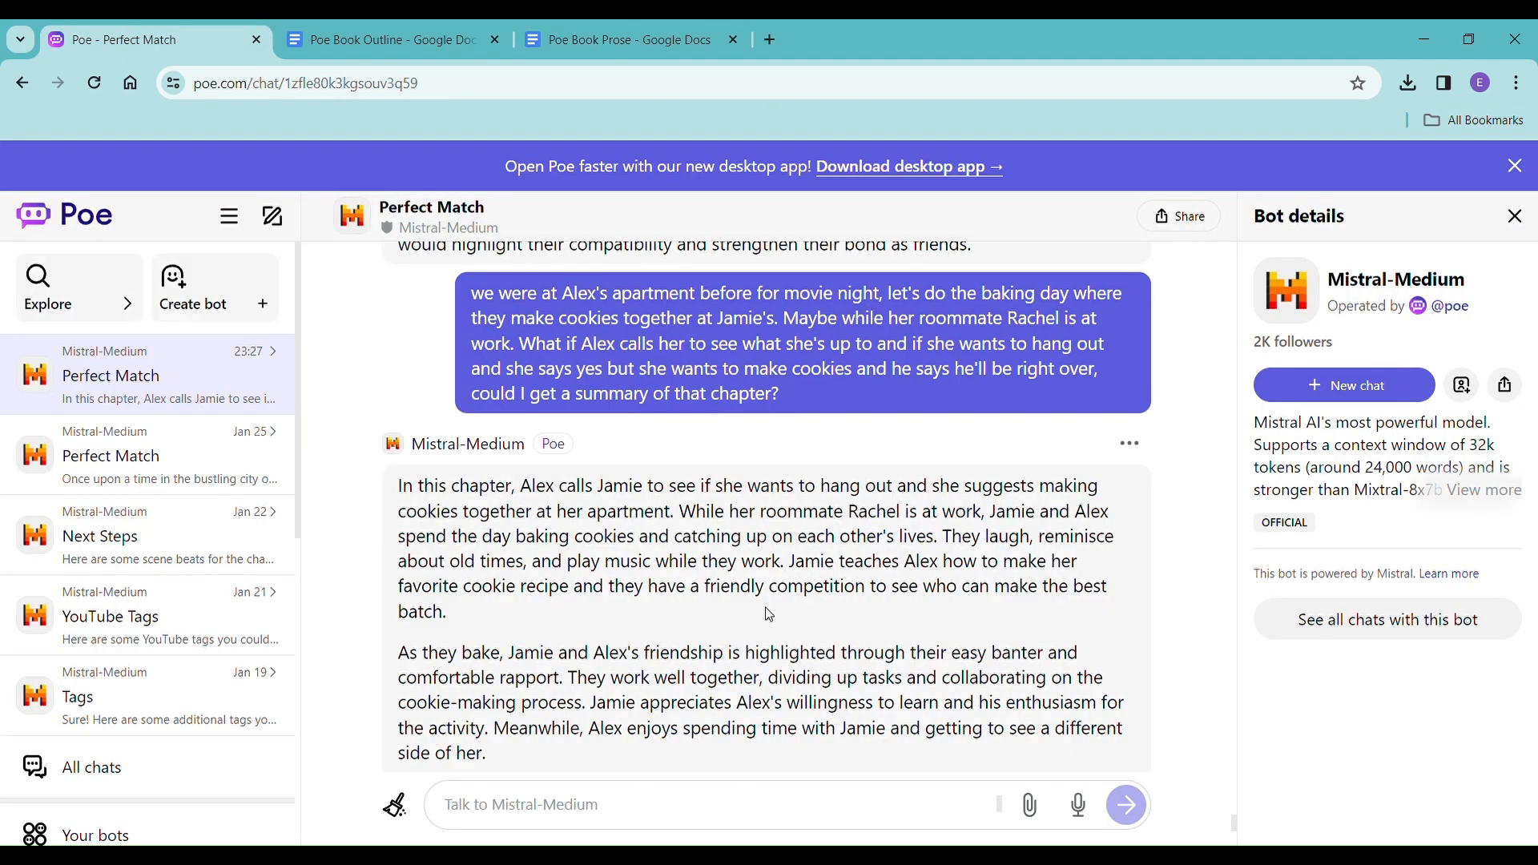
{"action": "left_click", "coordinate": [665, 820]}
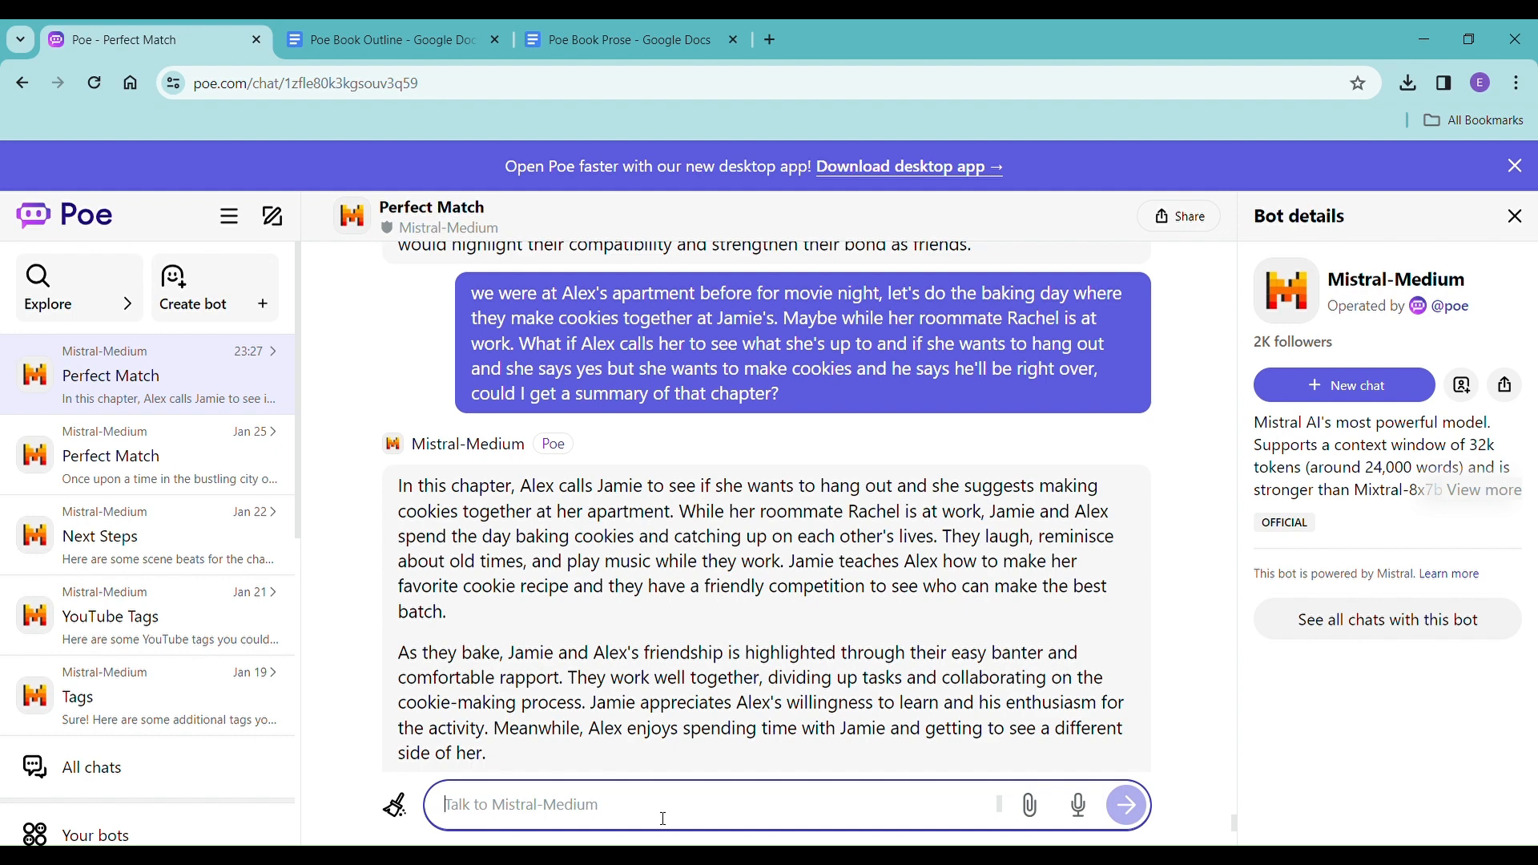
{"action": "type", "text": "pleas"}
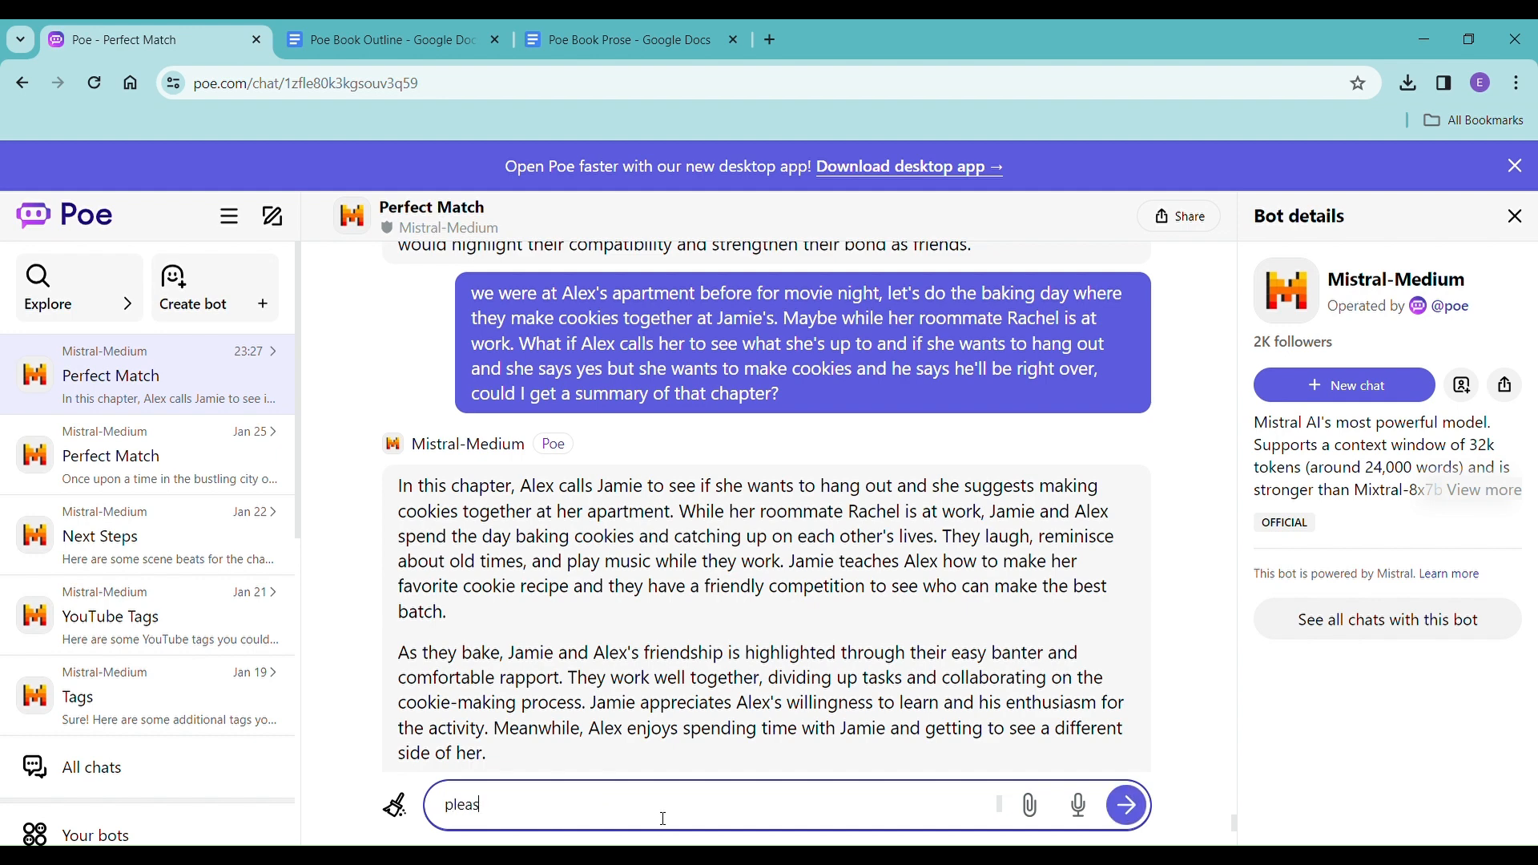
{"action": "type", "text": "e turn that chapter into scene beats"}
{"action": "key", "text": "Return"}
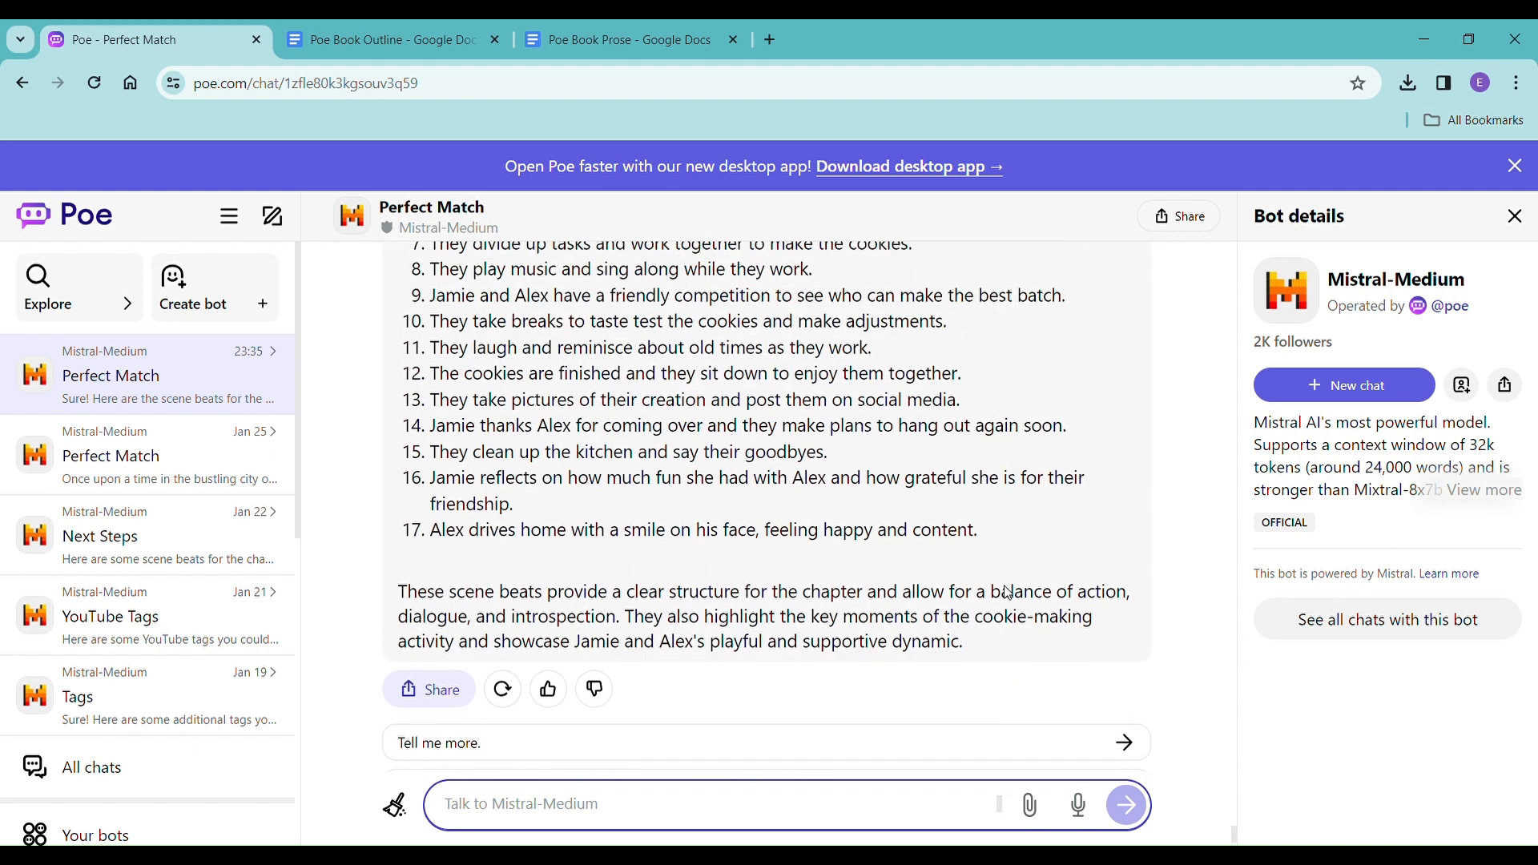
Look over the scene beats for the cookie-making chapter and send the prompt "please write the first beat".
{"action": "scroll", "coordinate": [1008, 593], "scroll_direction": "up", "scroll_amount": 4}
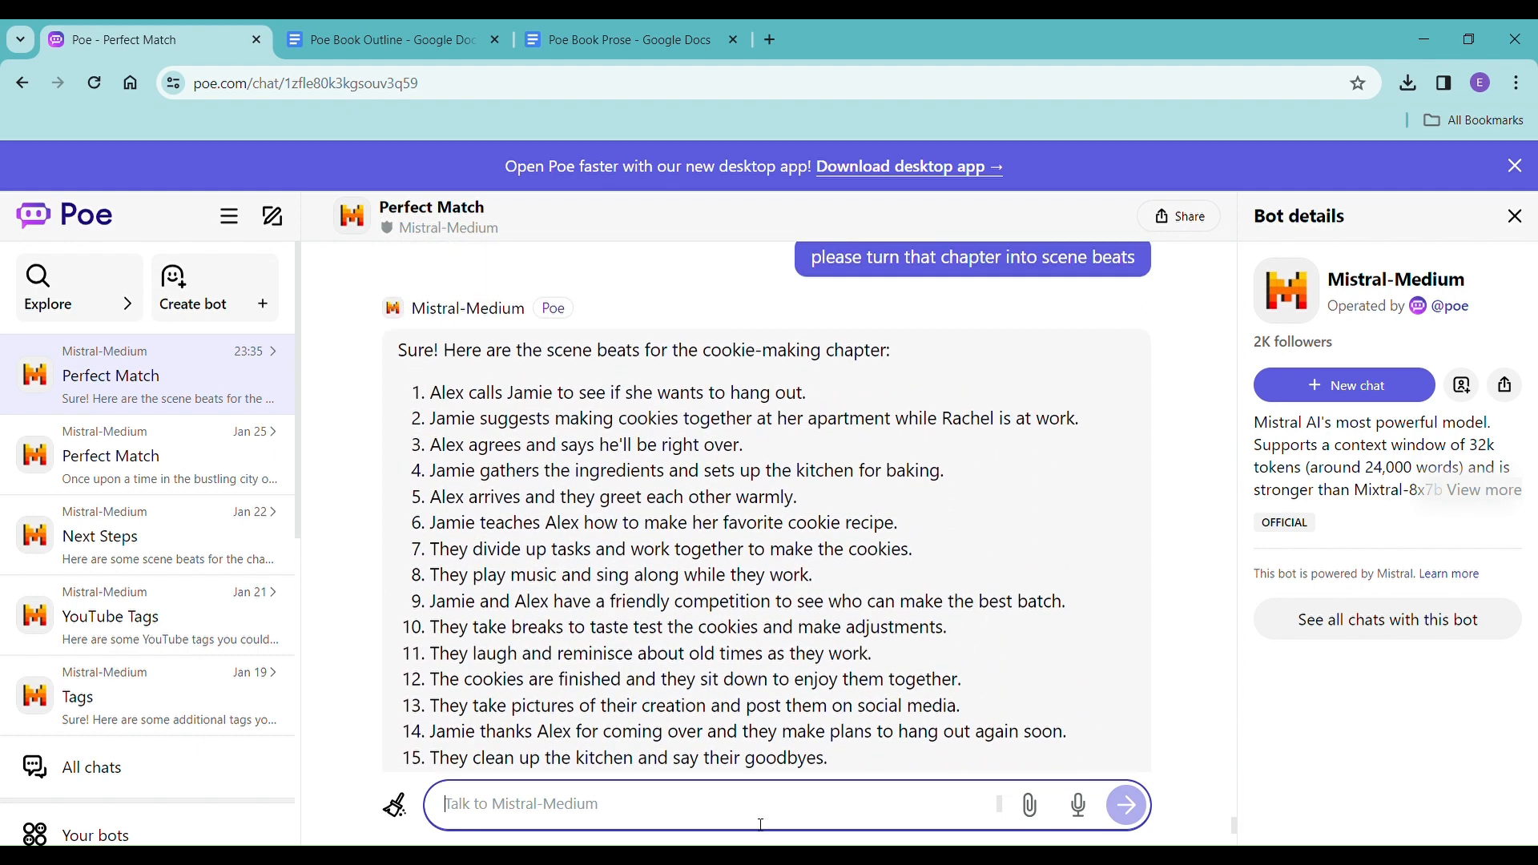
{"action": "type", "text": "please write"}
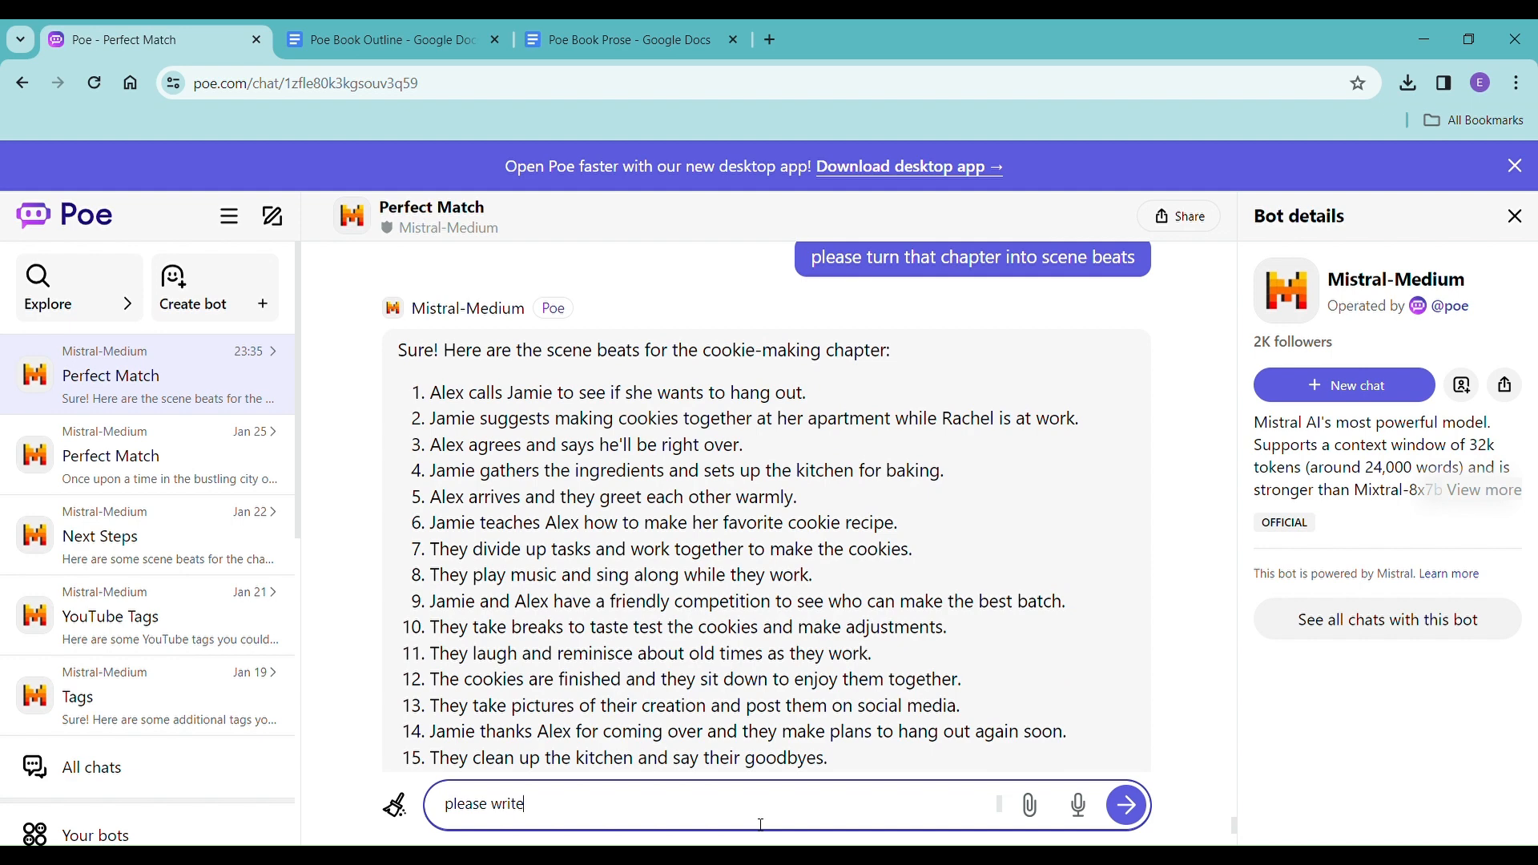
{"action": "type", "text": " the first beat"}
{"action": "key", "text": "Return"}
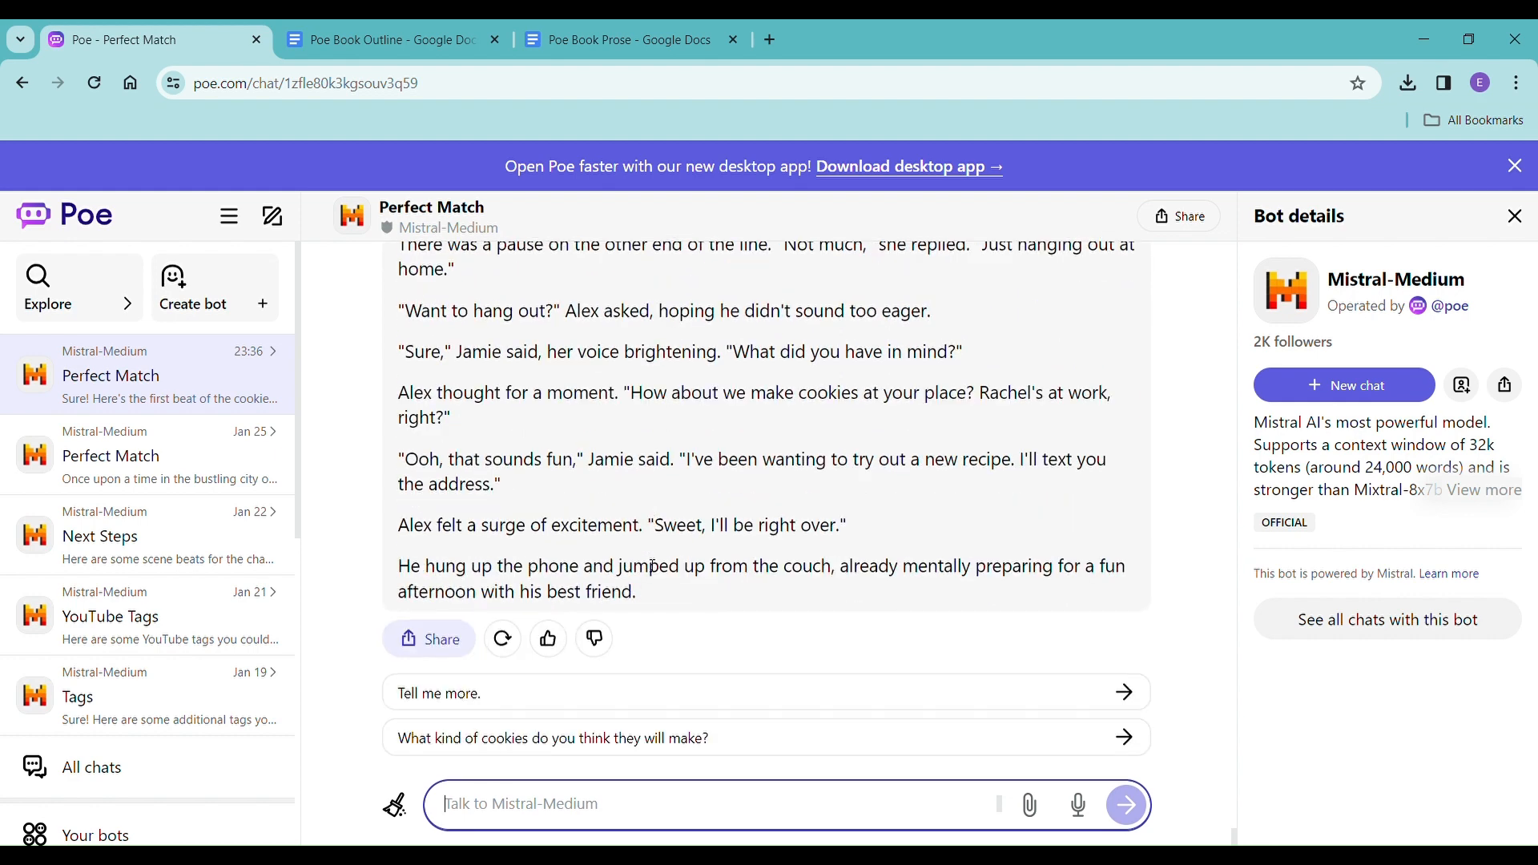
Copy the first beat's prose into Poe Book Prose under "Chapter Two" without formatting, and start a new line after it.
{"action": "scroll", "coordinate": [653, 568], "scroll_direction": "up", "scroll_amount": 5}
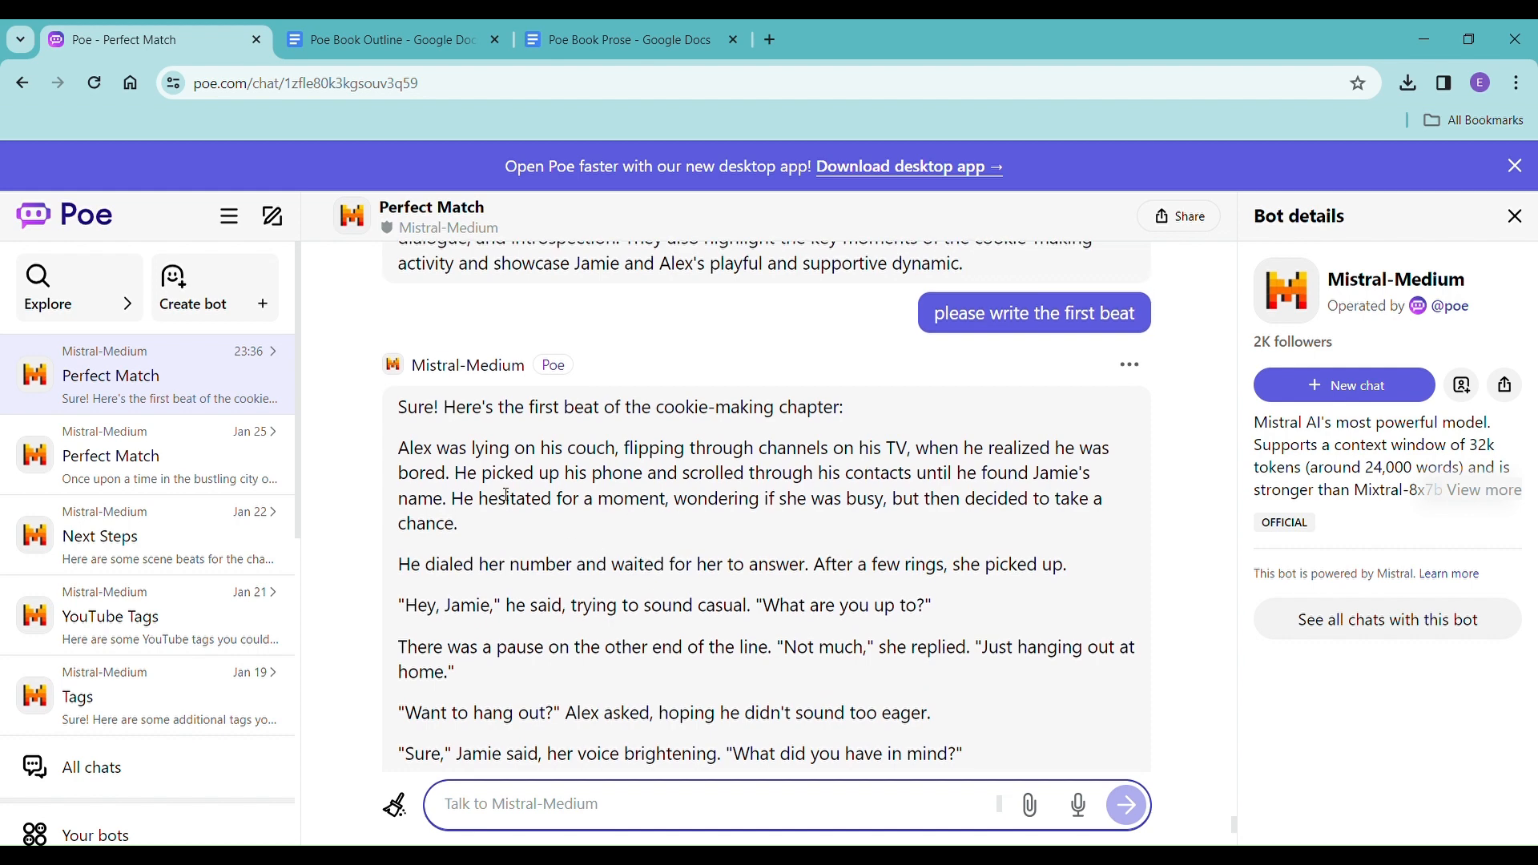
{"action": "left_click_drag", "start_coordinate": [407, 458], "coordinate": [653, 599]}
{"action": "scroll", "coordinate": [618, 553], "scroll_direction": "down", "scroll_amount": 5}
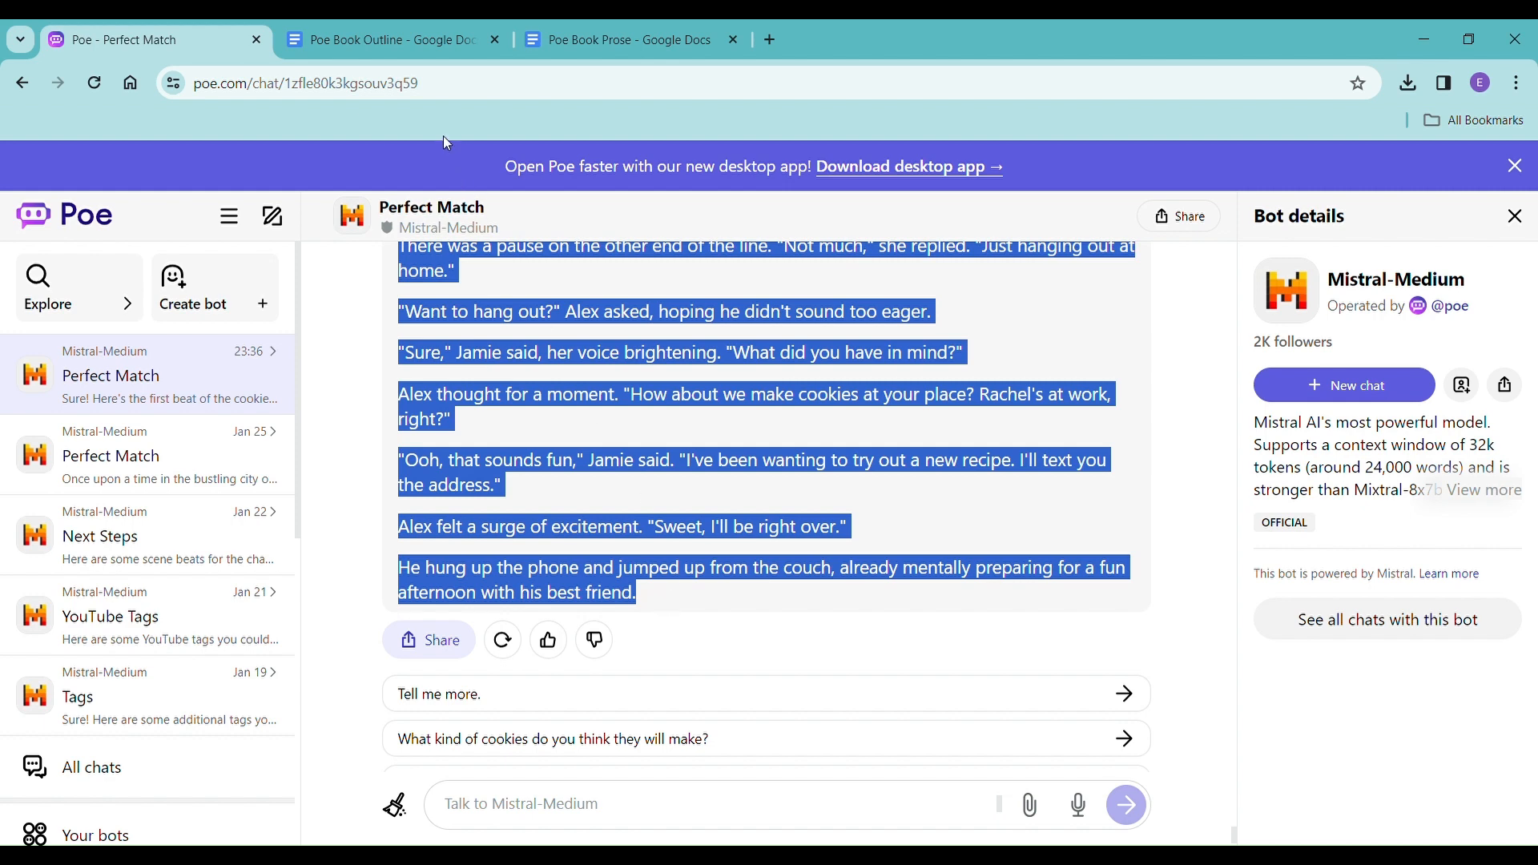
{"action": "left_click", "coordinate": [572, 41]}
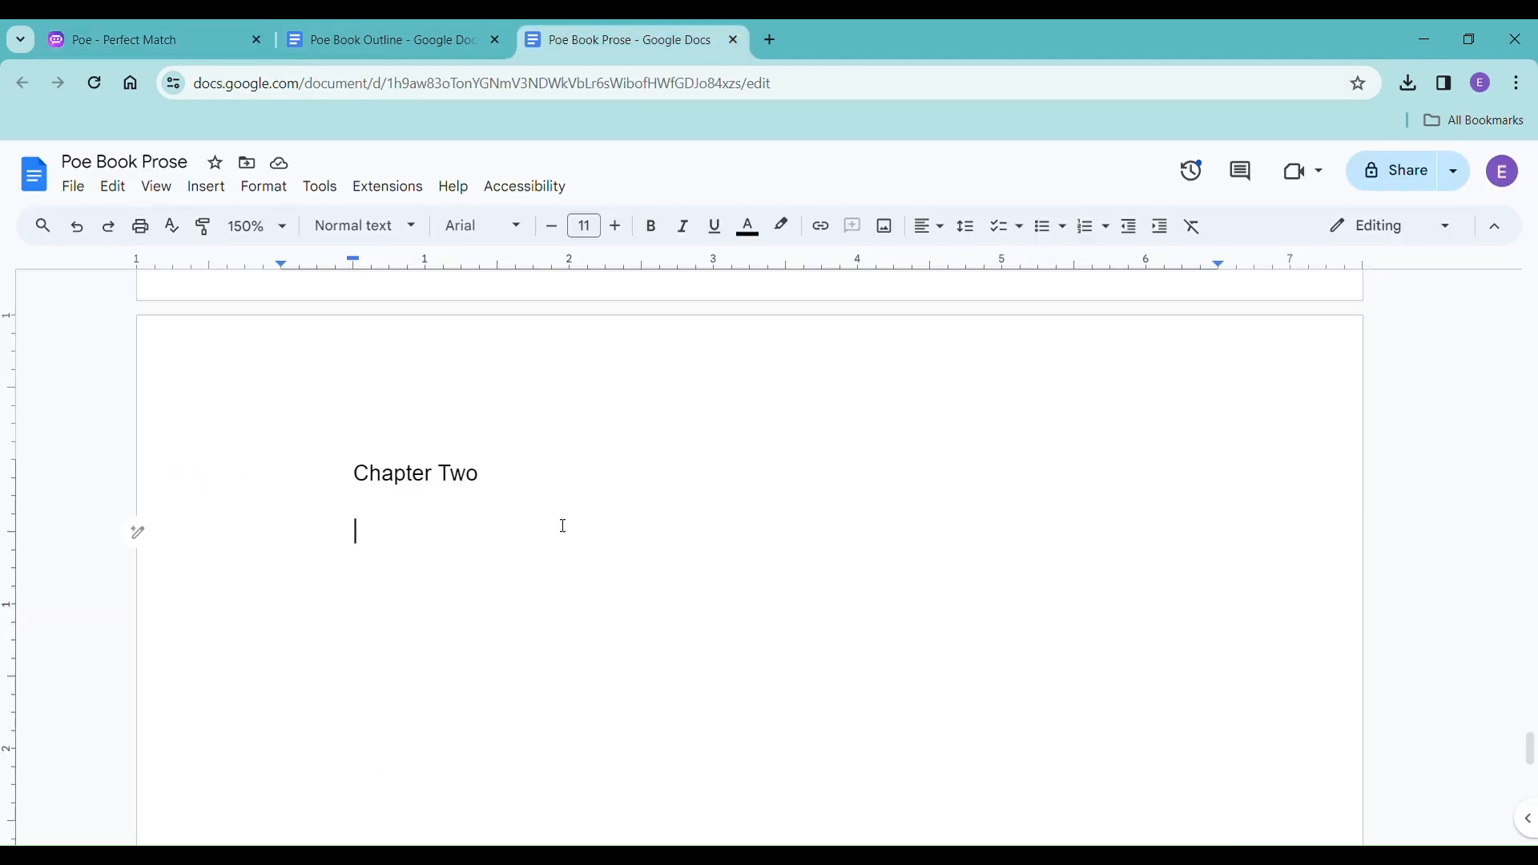
{"action": "right_click", "coordinate": [379, 541]}
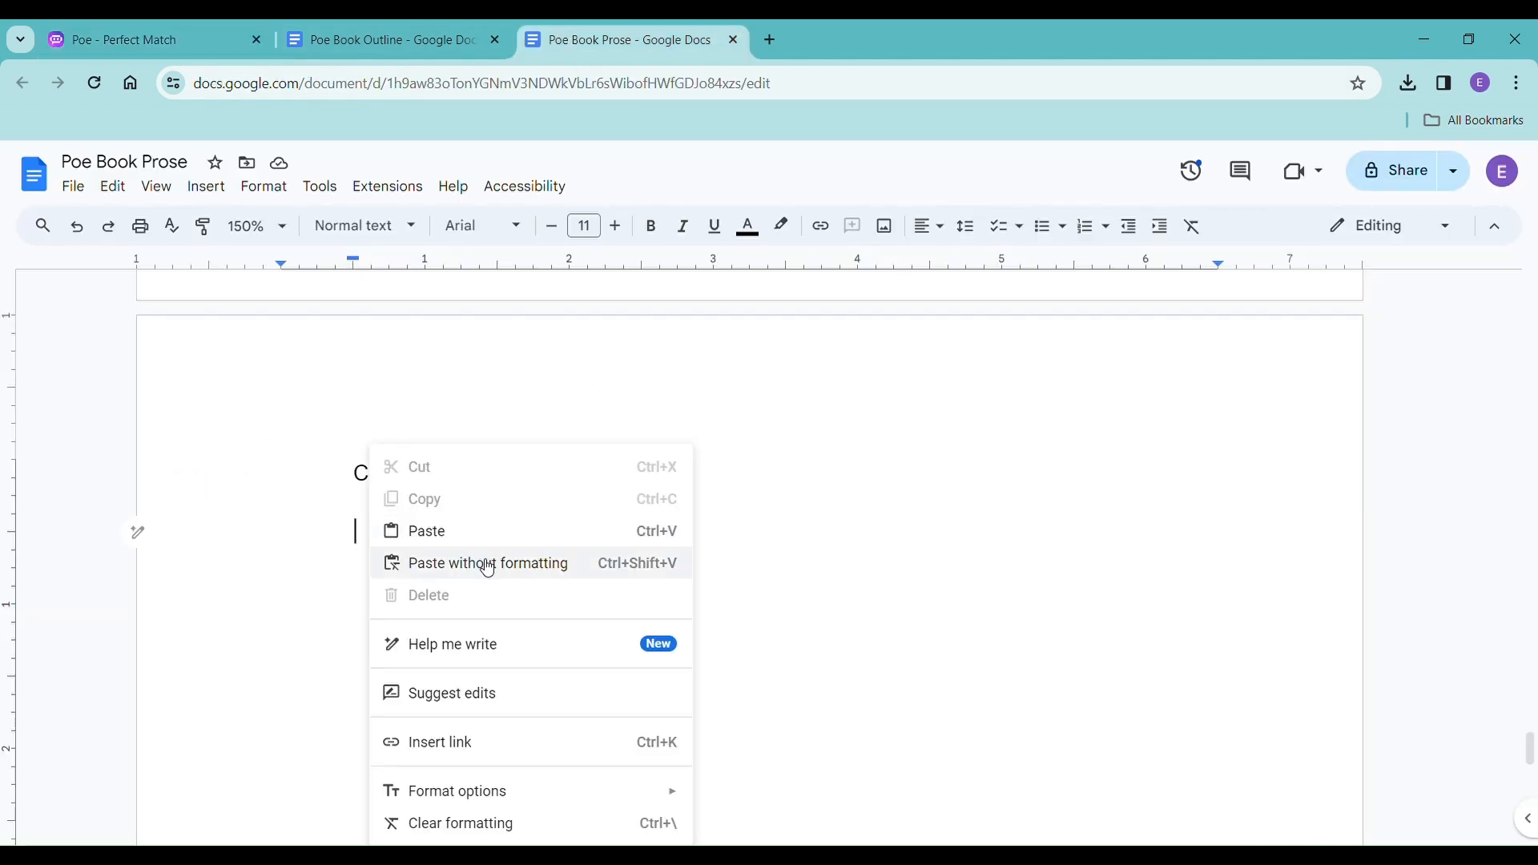
{"action": "left_click", "coordinate": [488, 564]}
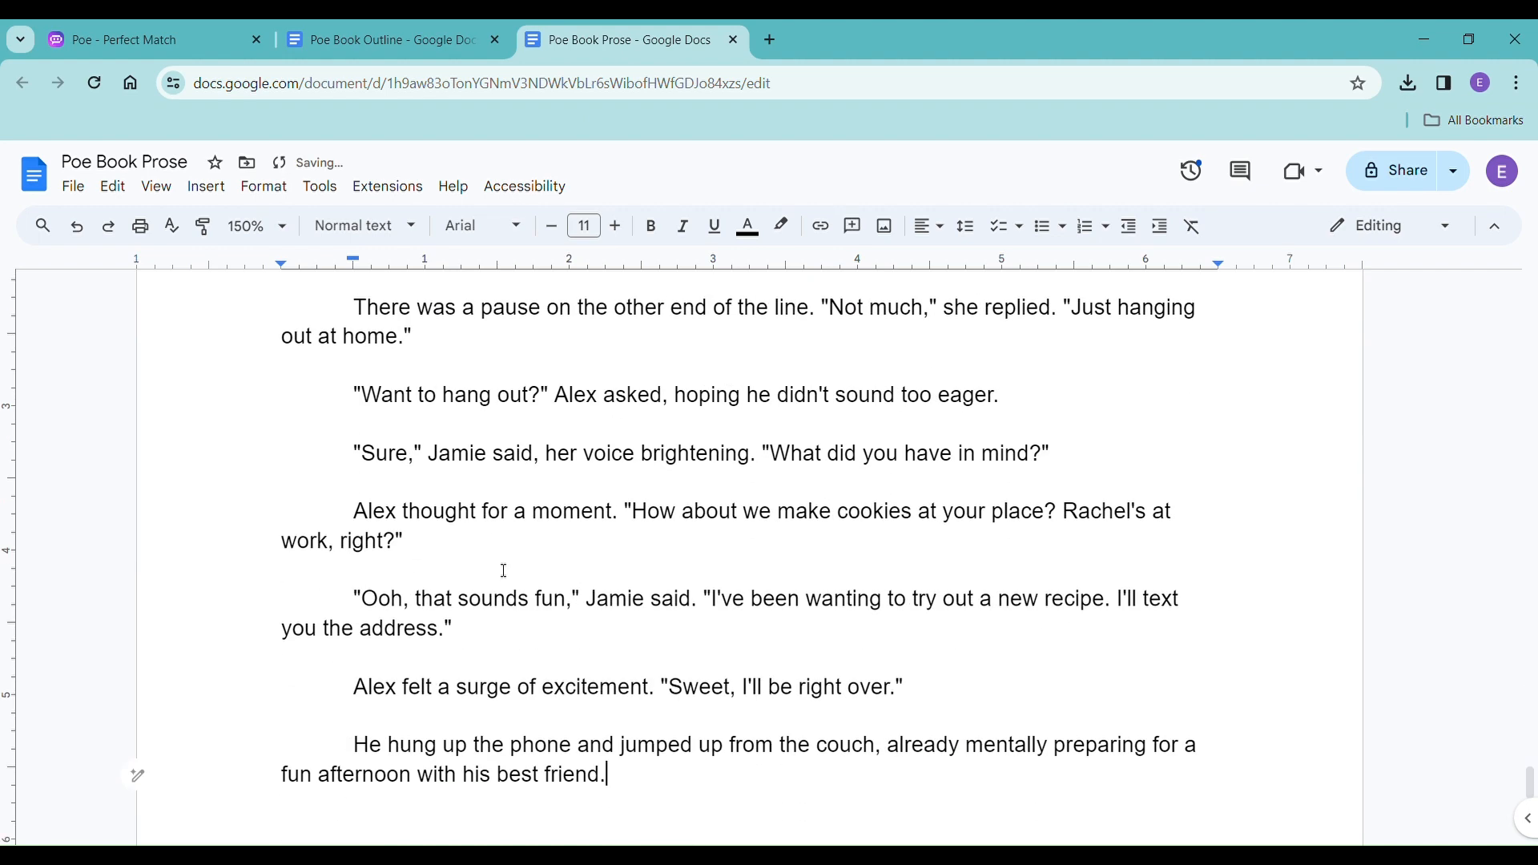
{"action": "key", "text": "Return"}
Return to the Poe chat and send Mistral-Medium the prompt "please write the next beat".
{"action": "left_click", "coordinate": [128, 36]}
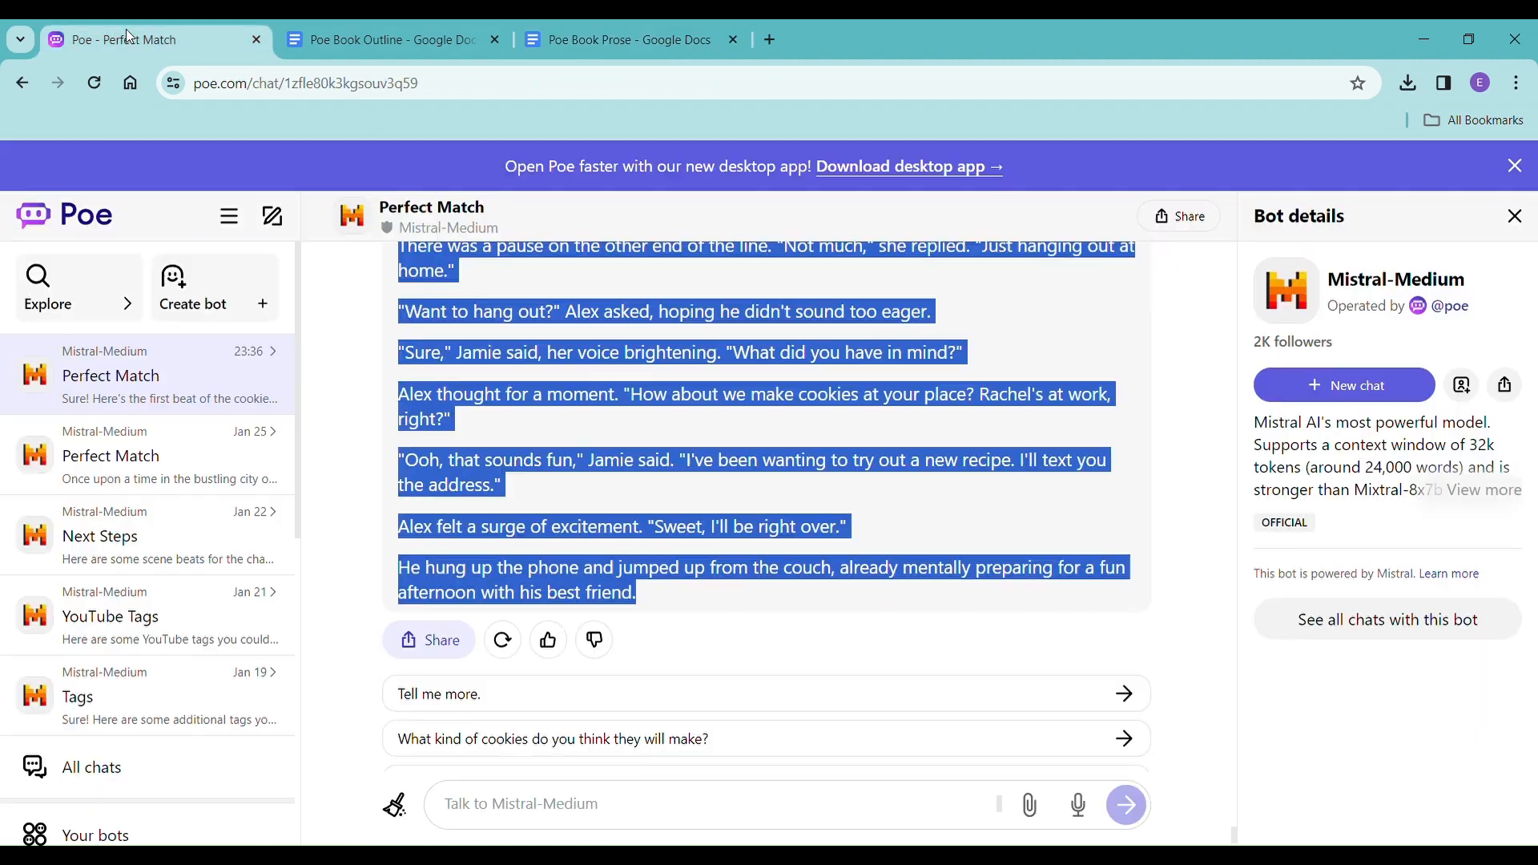
{"action": "left_click", "coordinate": [582, 801]}
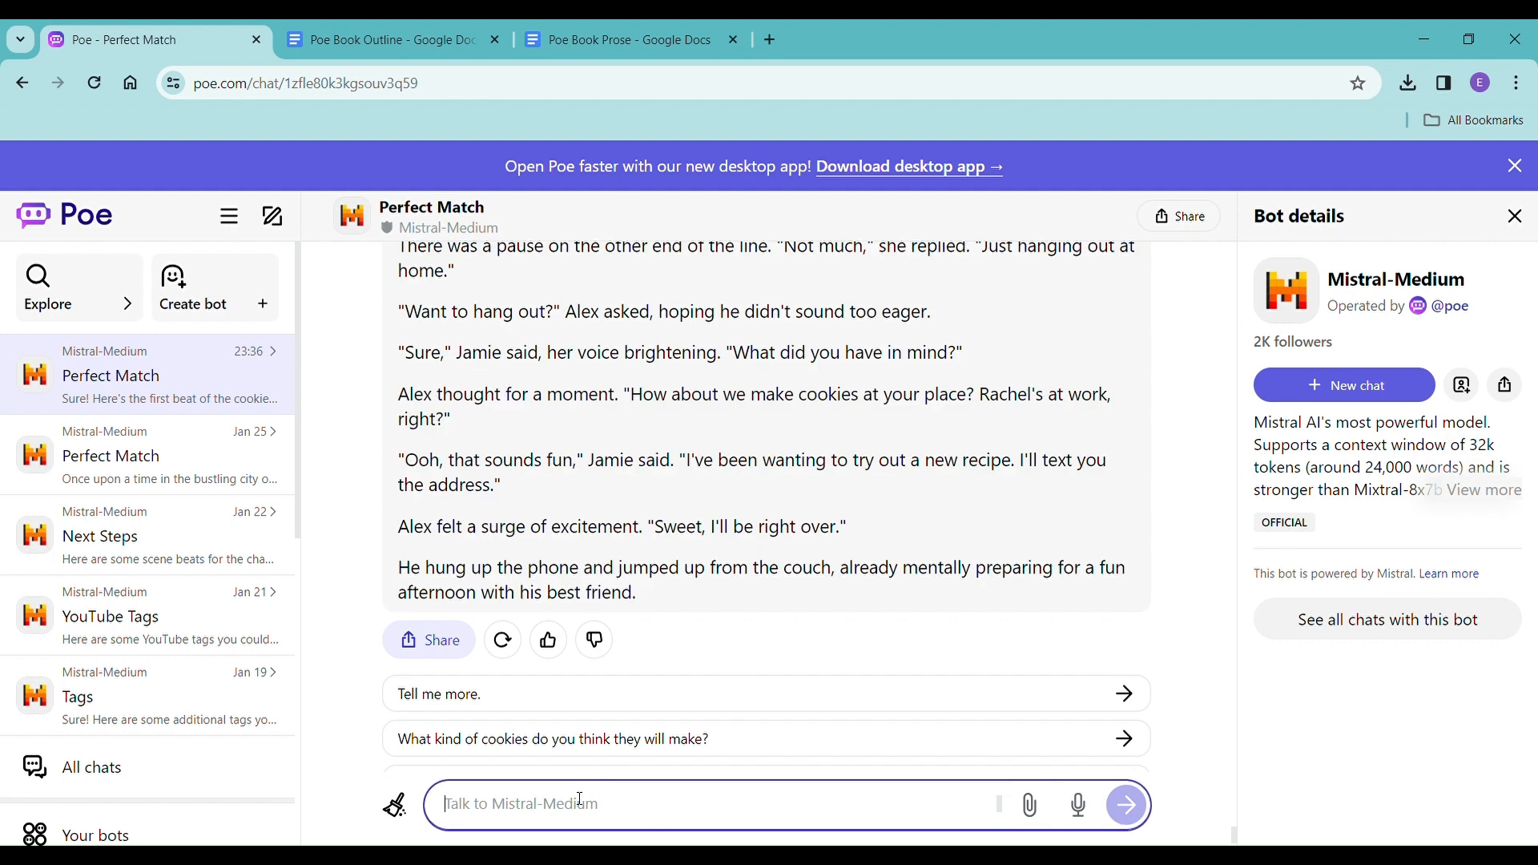
{"action": "type", "text": "ple"}
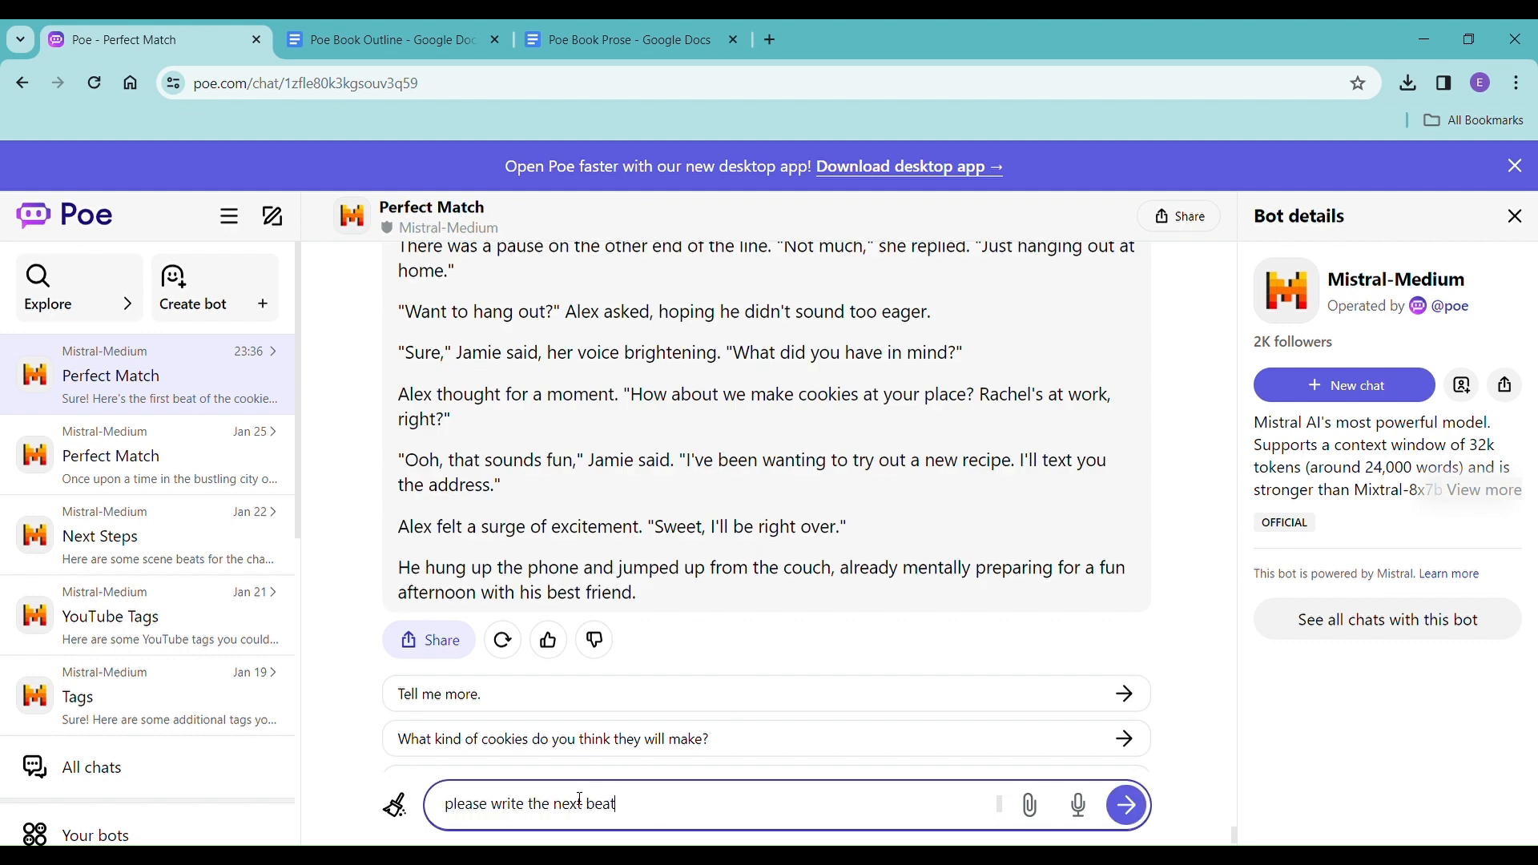
{"action": "type", "text": "ase write the next beat"}
{"action": "key", "text": "Return"}
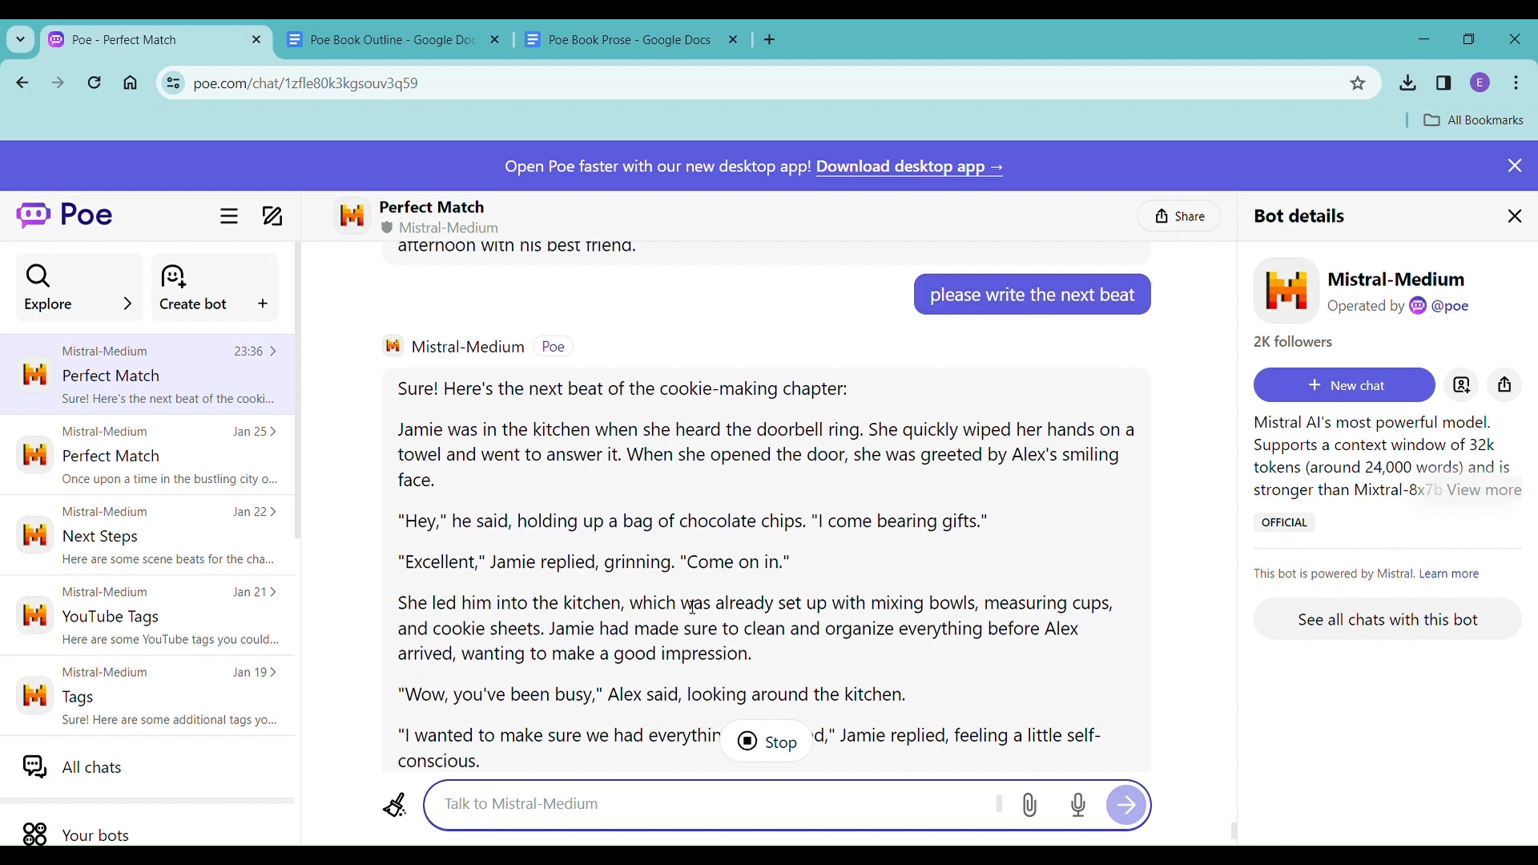
Copy the second beat's prose to the end of Poe Book Prose without formatting and delete the stray word "Share" below it.
{"action": "scroll", "coordinate": [658, 698], "scroll_direction": "down", "scroll_amount": 4}
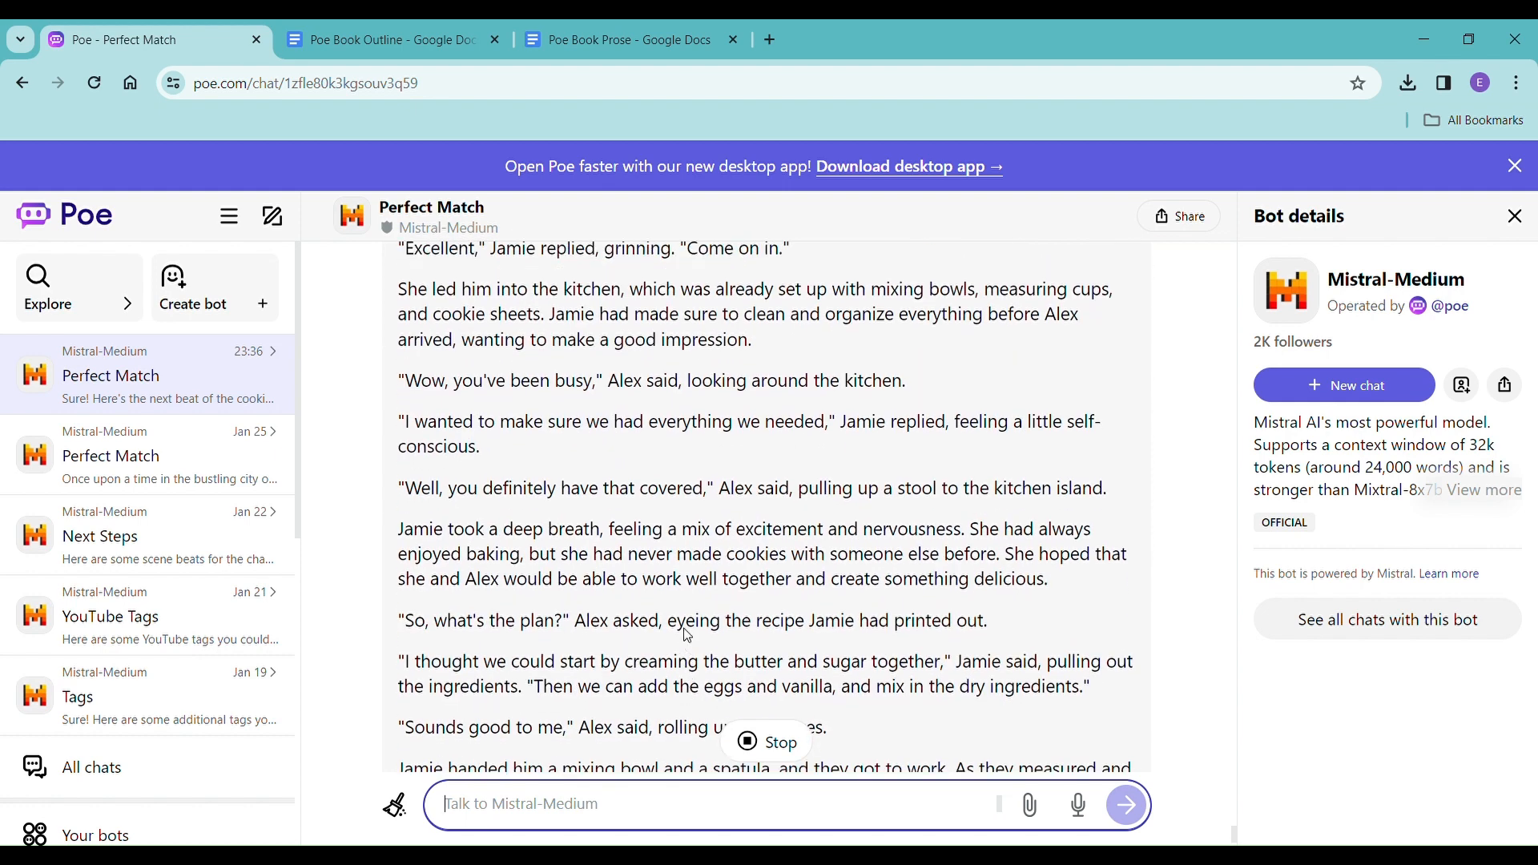
{"action": "scroll", "coordinate": [737, 597], "scroll_direction": "up", "scroll_amount": 1}
{"action": "scroll", "coordinate": [739, 591], "scroll_direction": "down", "scroll_amount": 3}
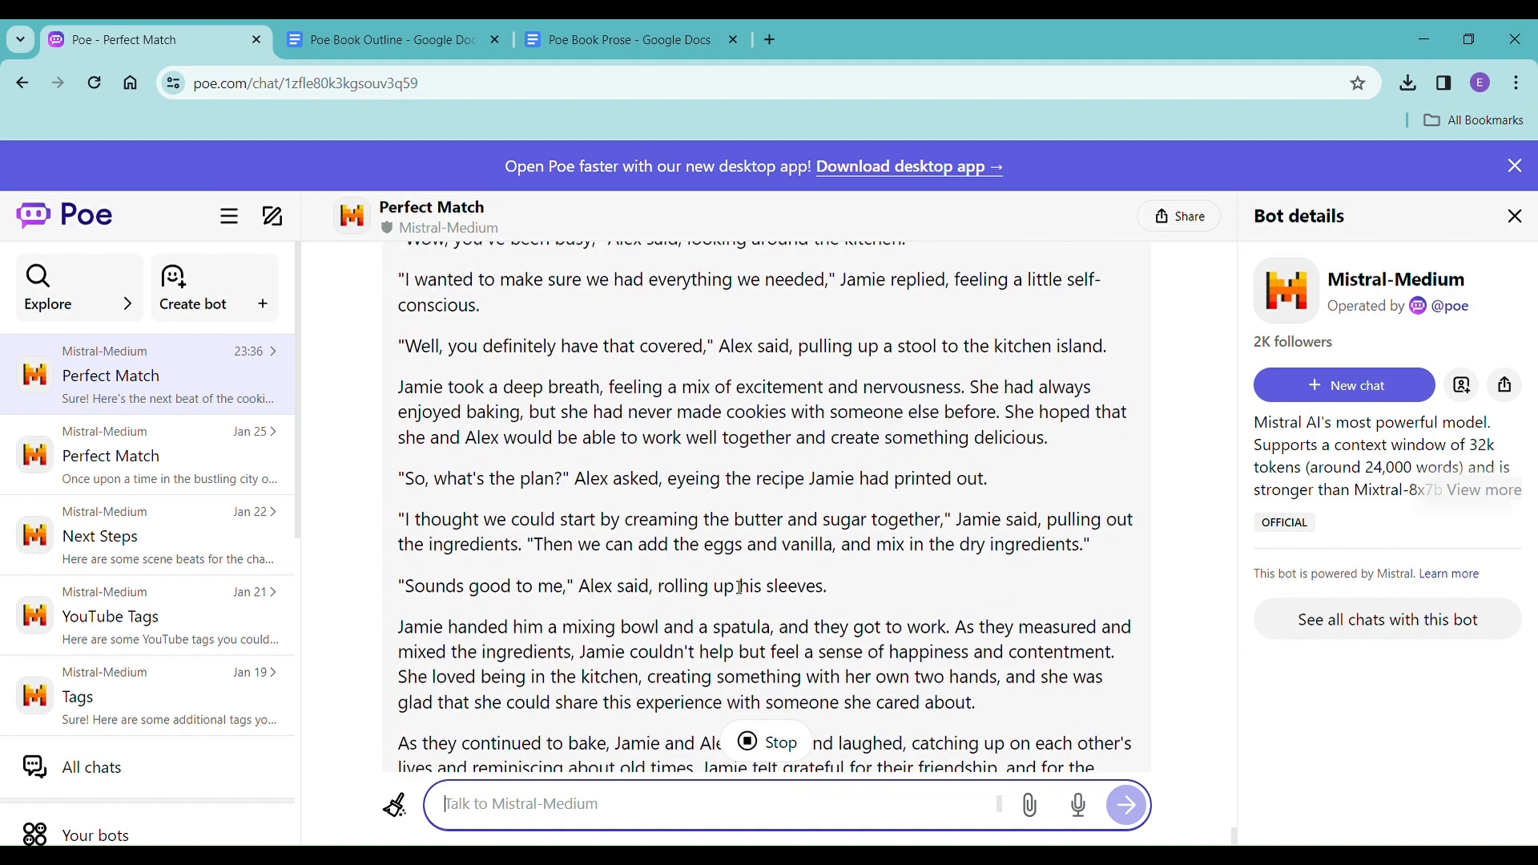
{"action": "scroll", "coordinate": [739, 589], "scroll_direction": "down", "scroll_amount": 1}
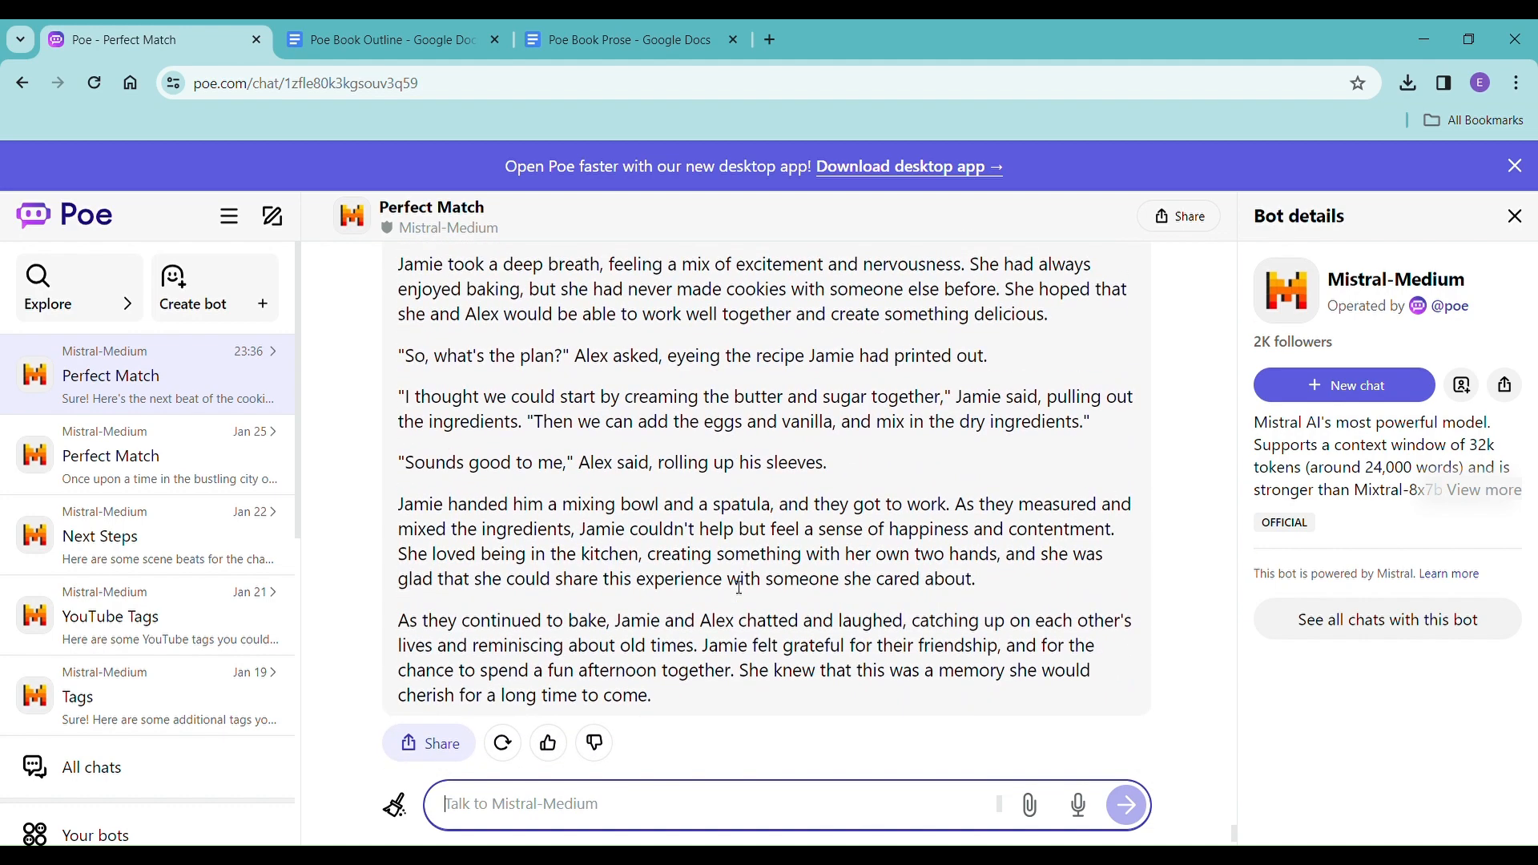
{"action": "scroll", "coordinate": [739, 589], "scroll_direction": "up", "scroll_amount": 5}
{"action": "scroll", "coordinate": [740, 587], "scroll_direction": "up", "scroll_amount": 4}
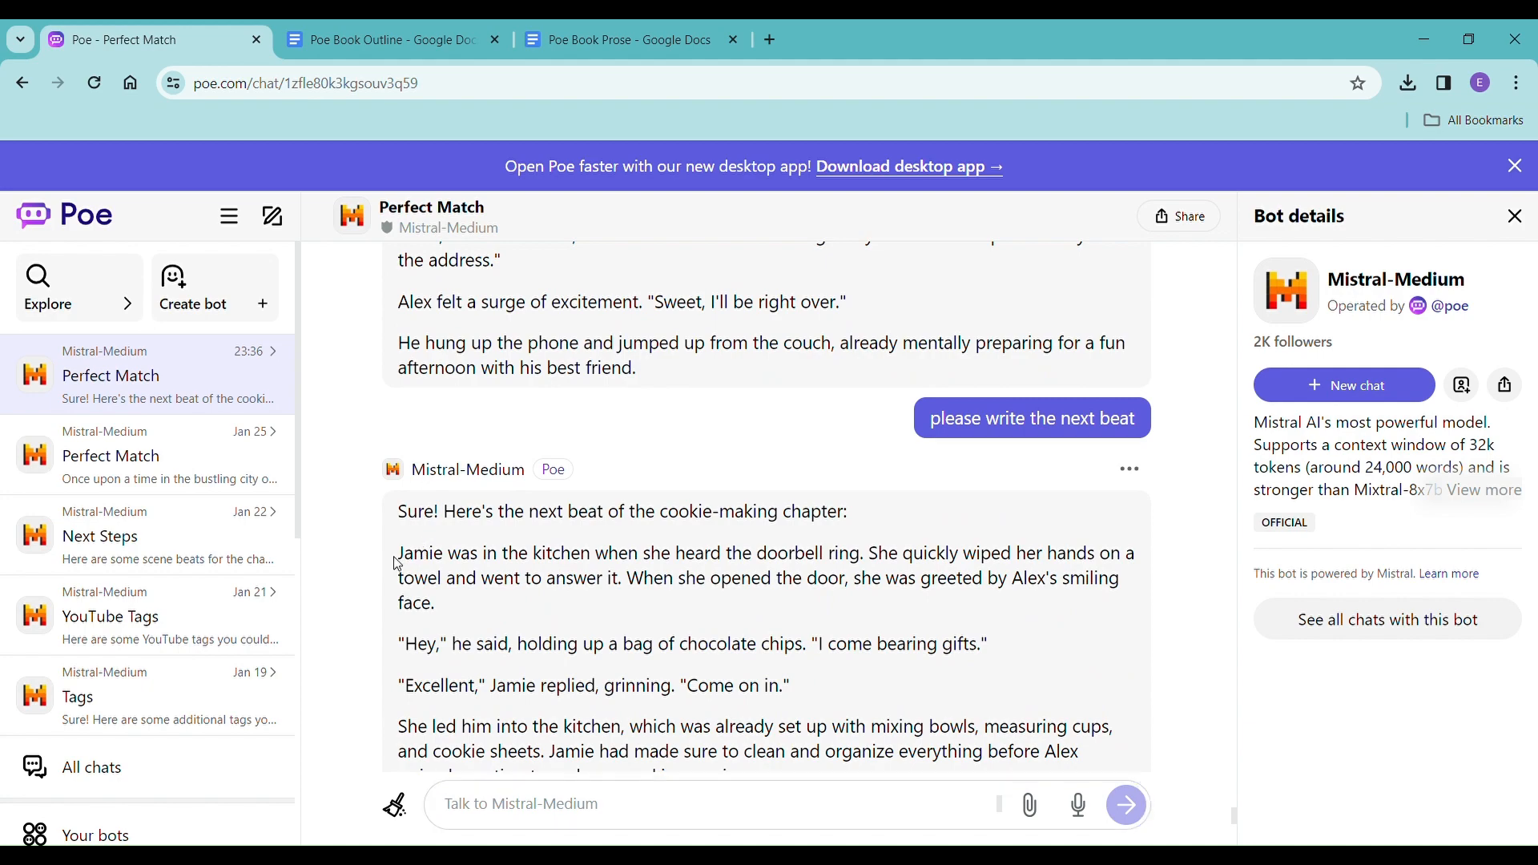
{"action": "left_click_drag", "start_coordinate": [397, 564], "coordinate": [873, 662]}
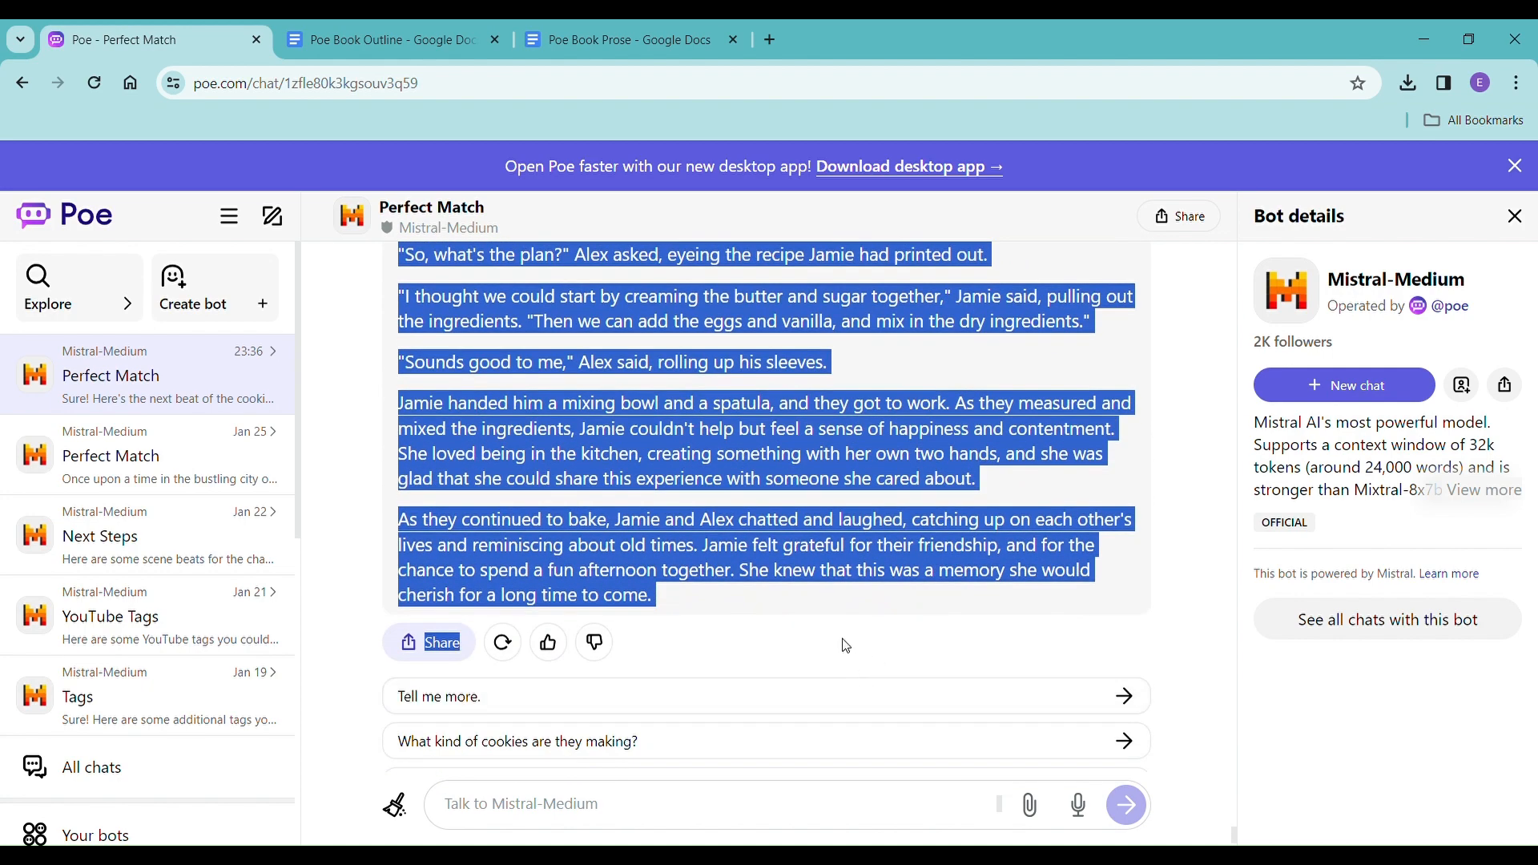
{"action": "left_click", "coordinate": [566, 41]}
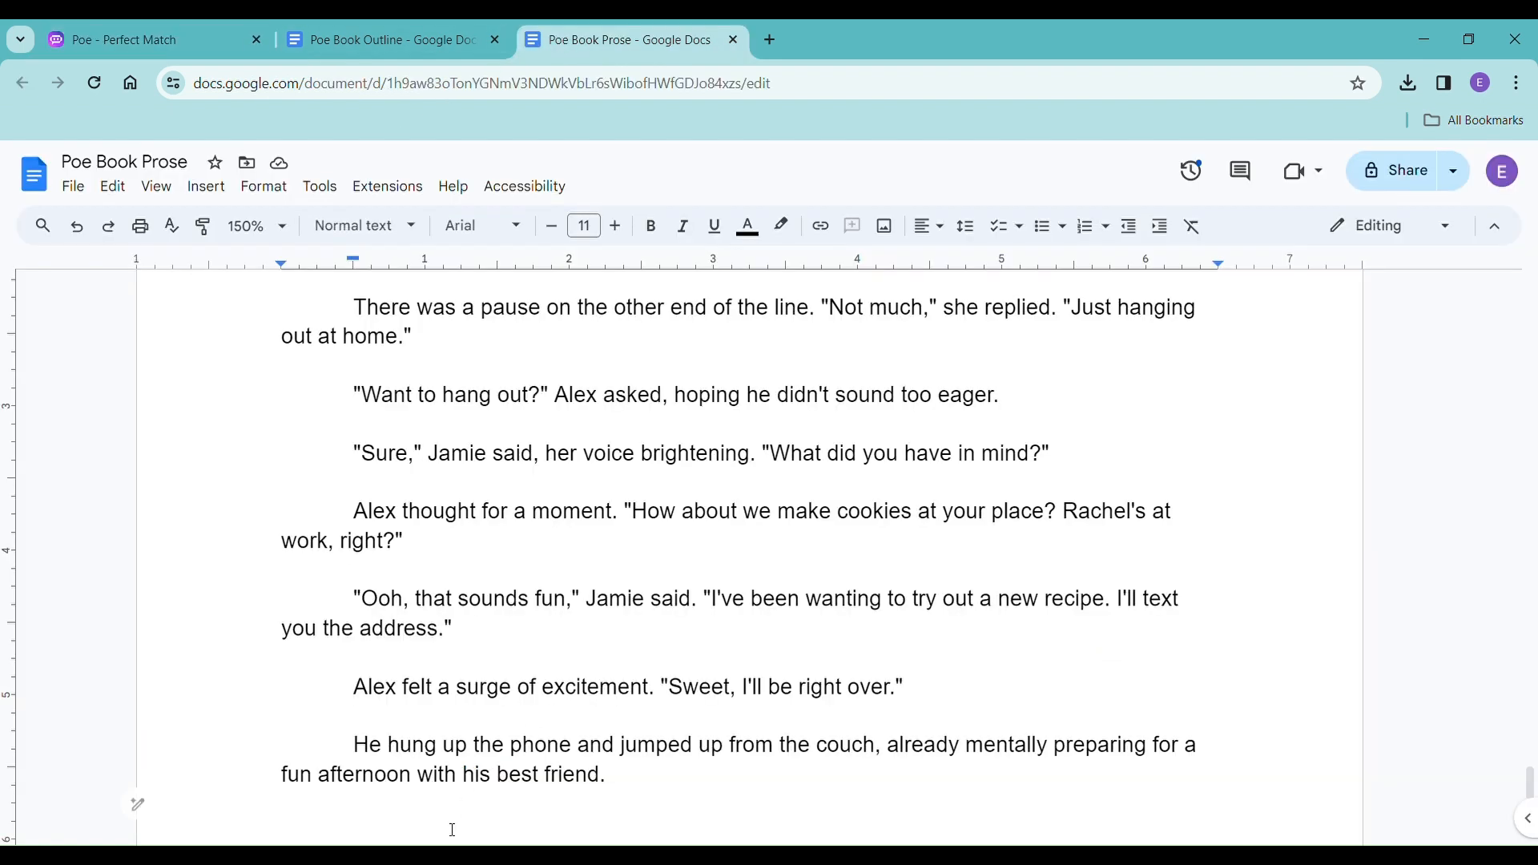
{"action": "right_click", "coordinate": [366, 809]}
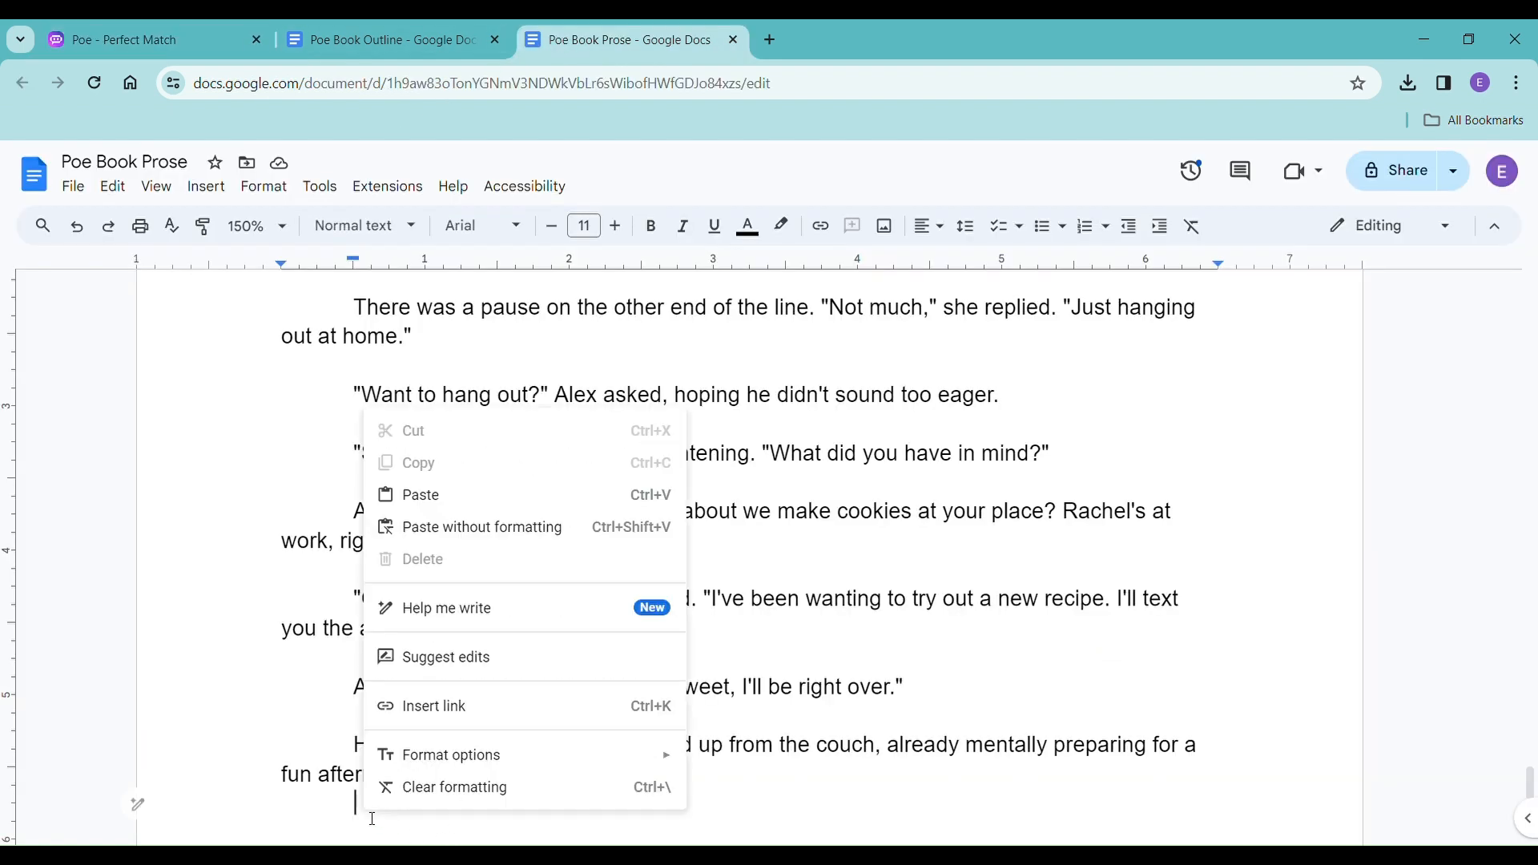
{"action": "left_click", "coordinate": [522, 531]}
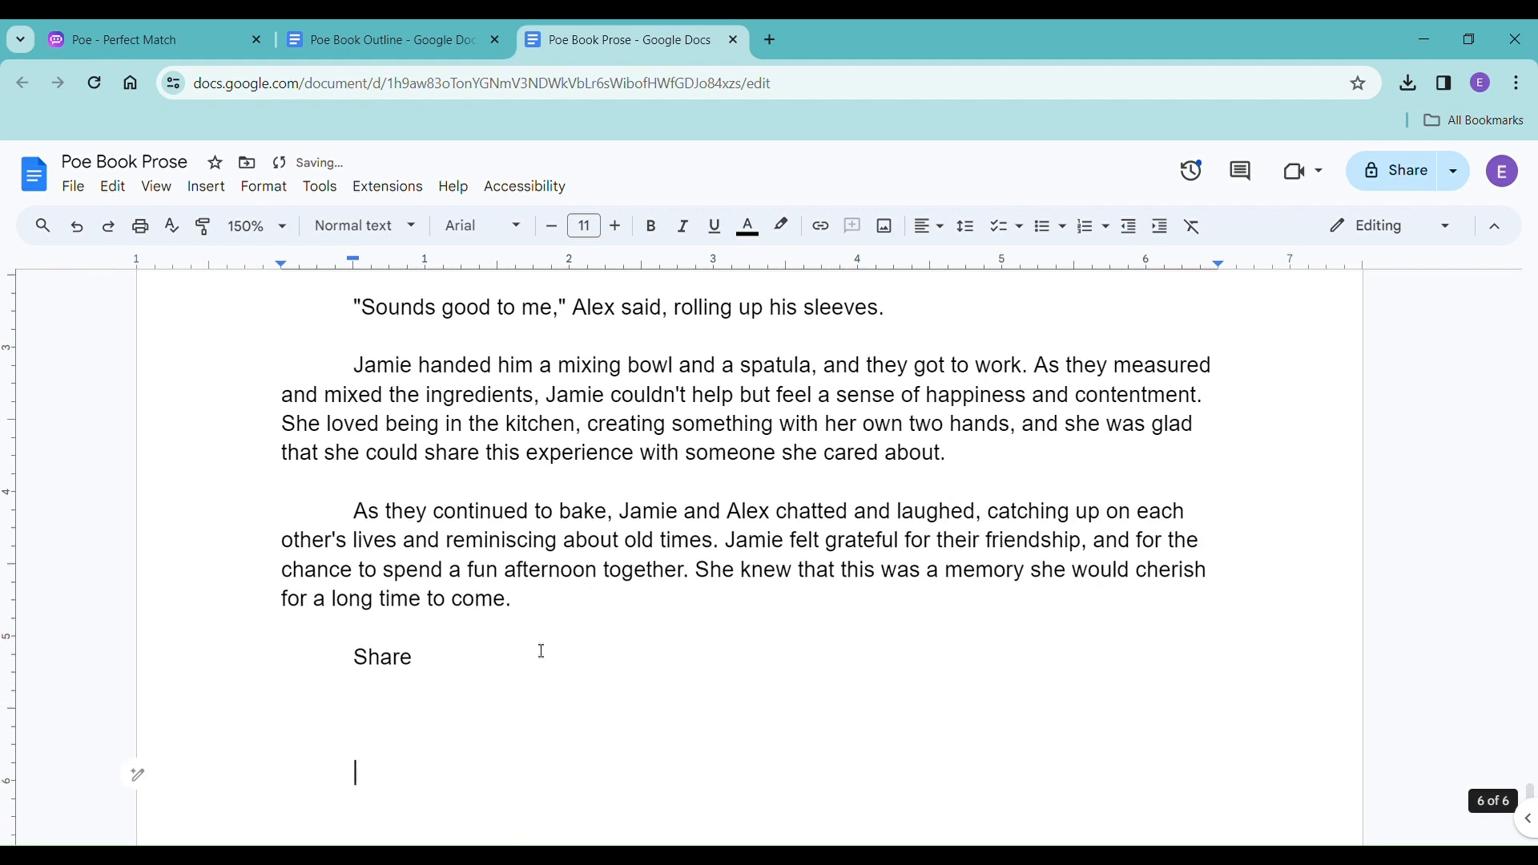
{"action": "left_click_drag", "start_coordinate": [352, 665], "coordinate": [419, 667]}
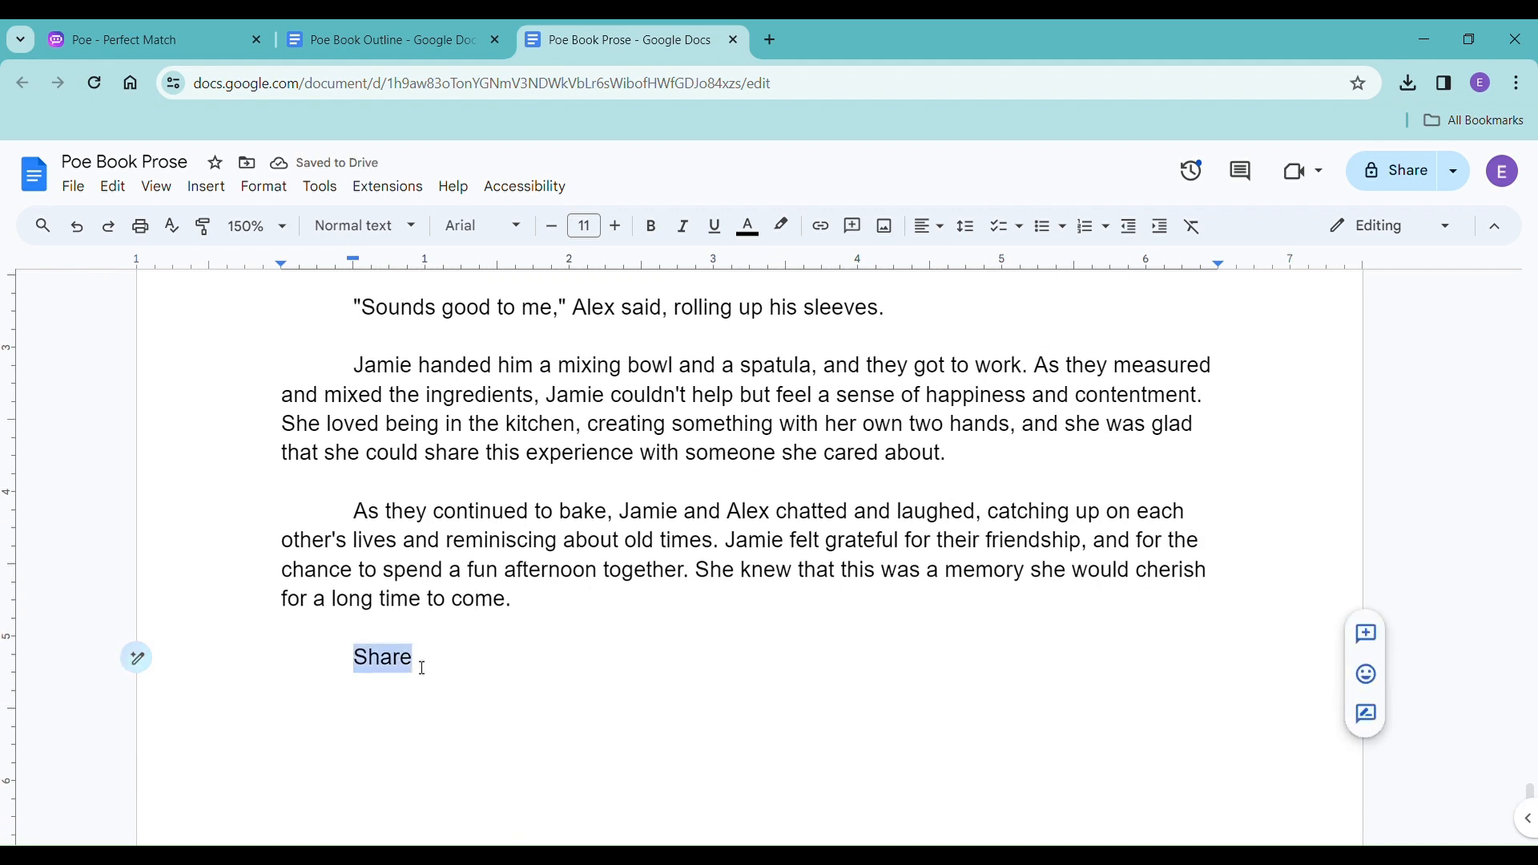
{"action": "key", "text": "BackSpace"}
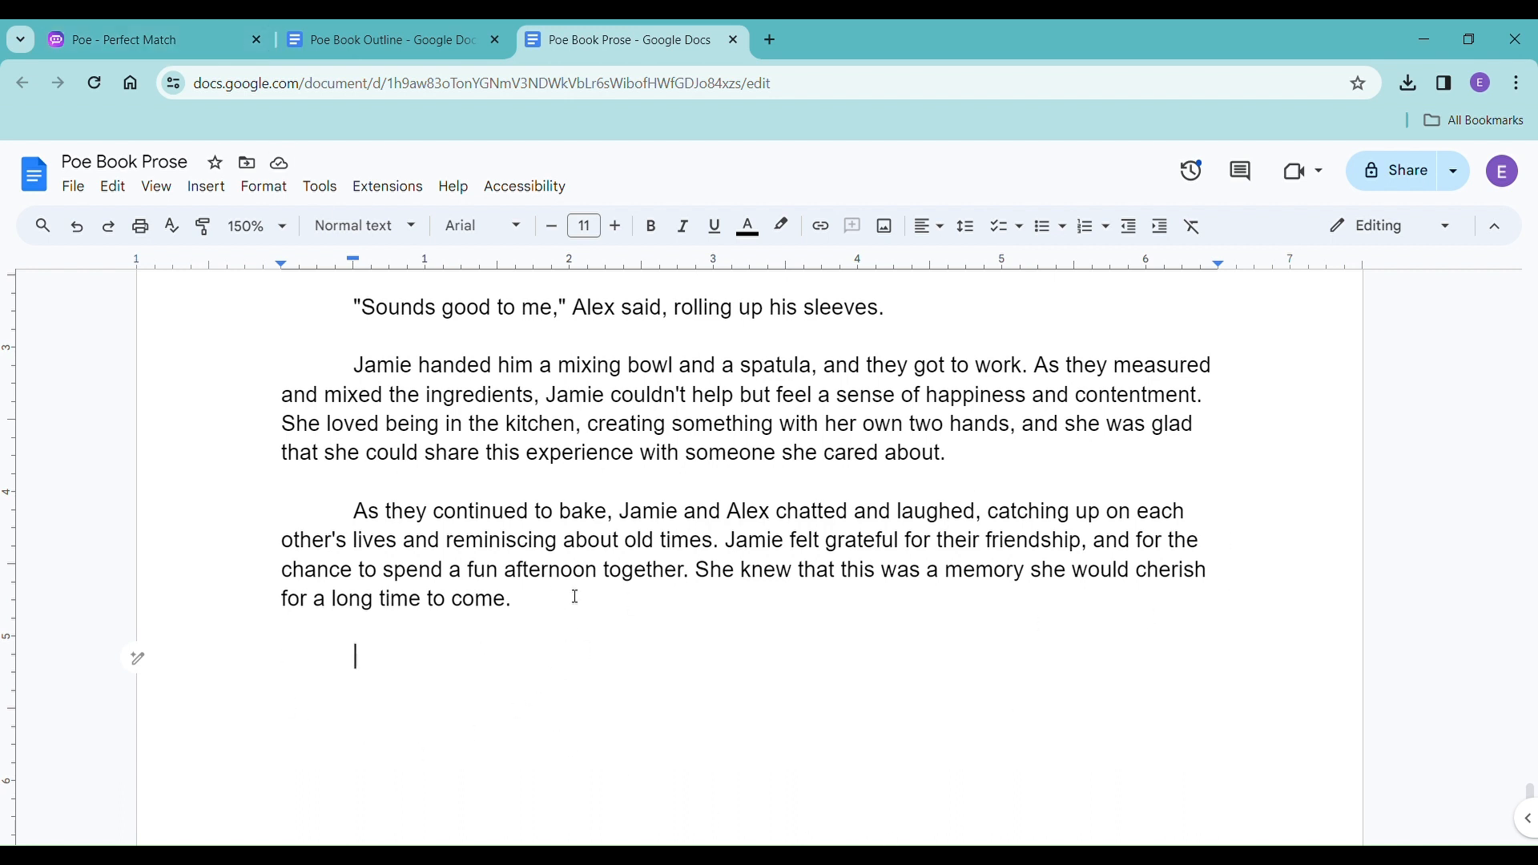
Go back to the Poe chat and ask Mistral-Medium to write beat 3 of the cookie-making chapter.
{"action": "left_click", "coordinate": [144, 37]}
{"action": "left_click", "coordinate": [574, 820]}
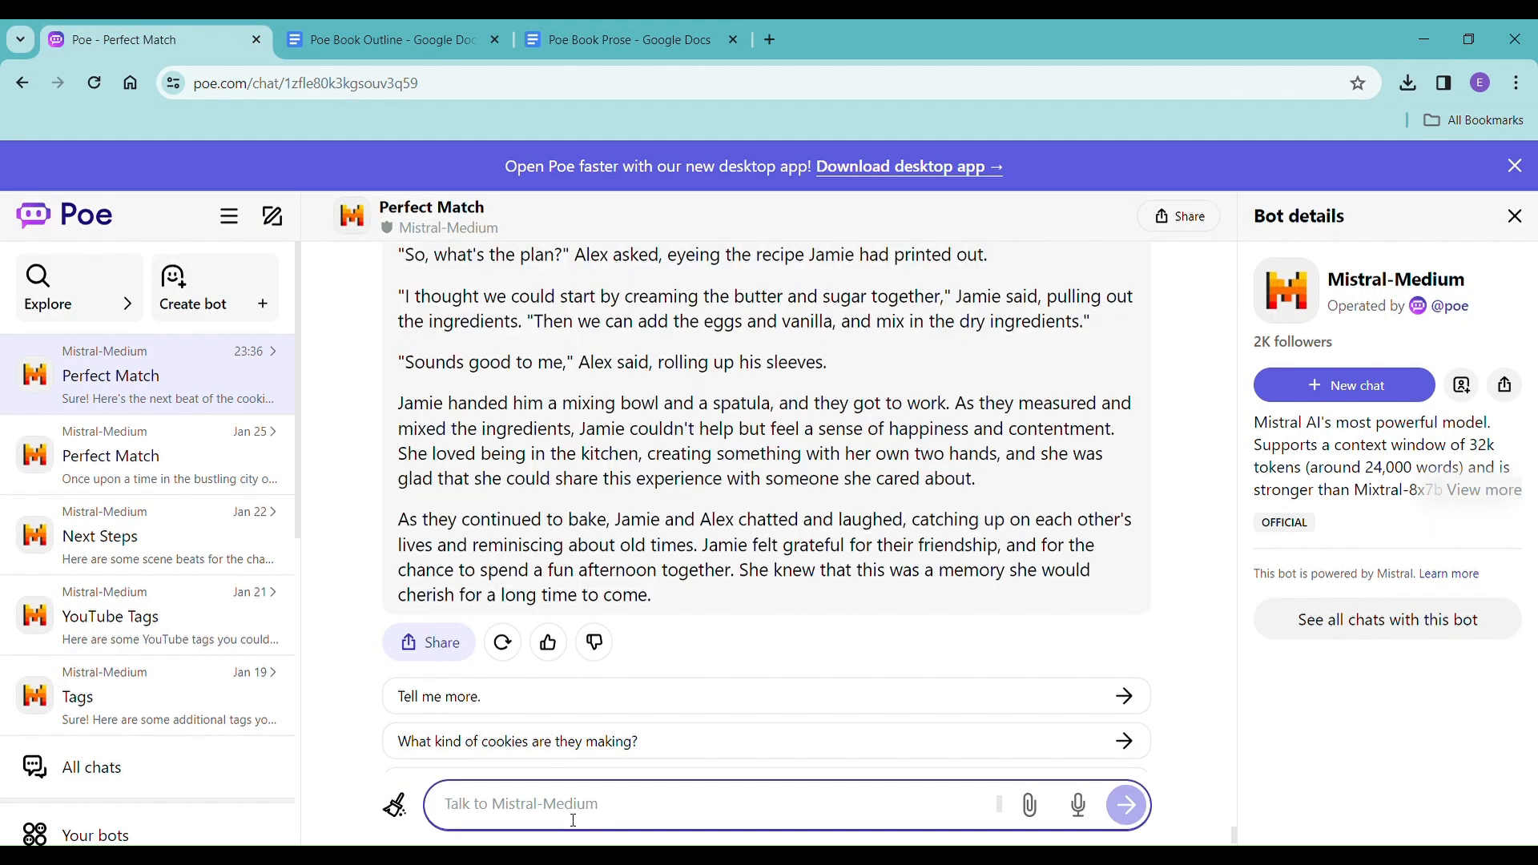
{"action": "type", "text": "please write beat 3"}
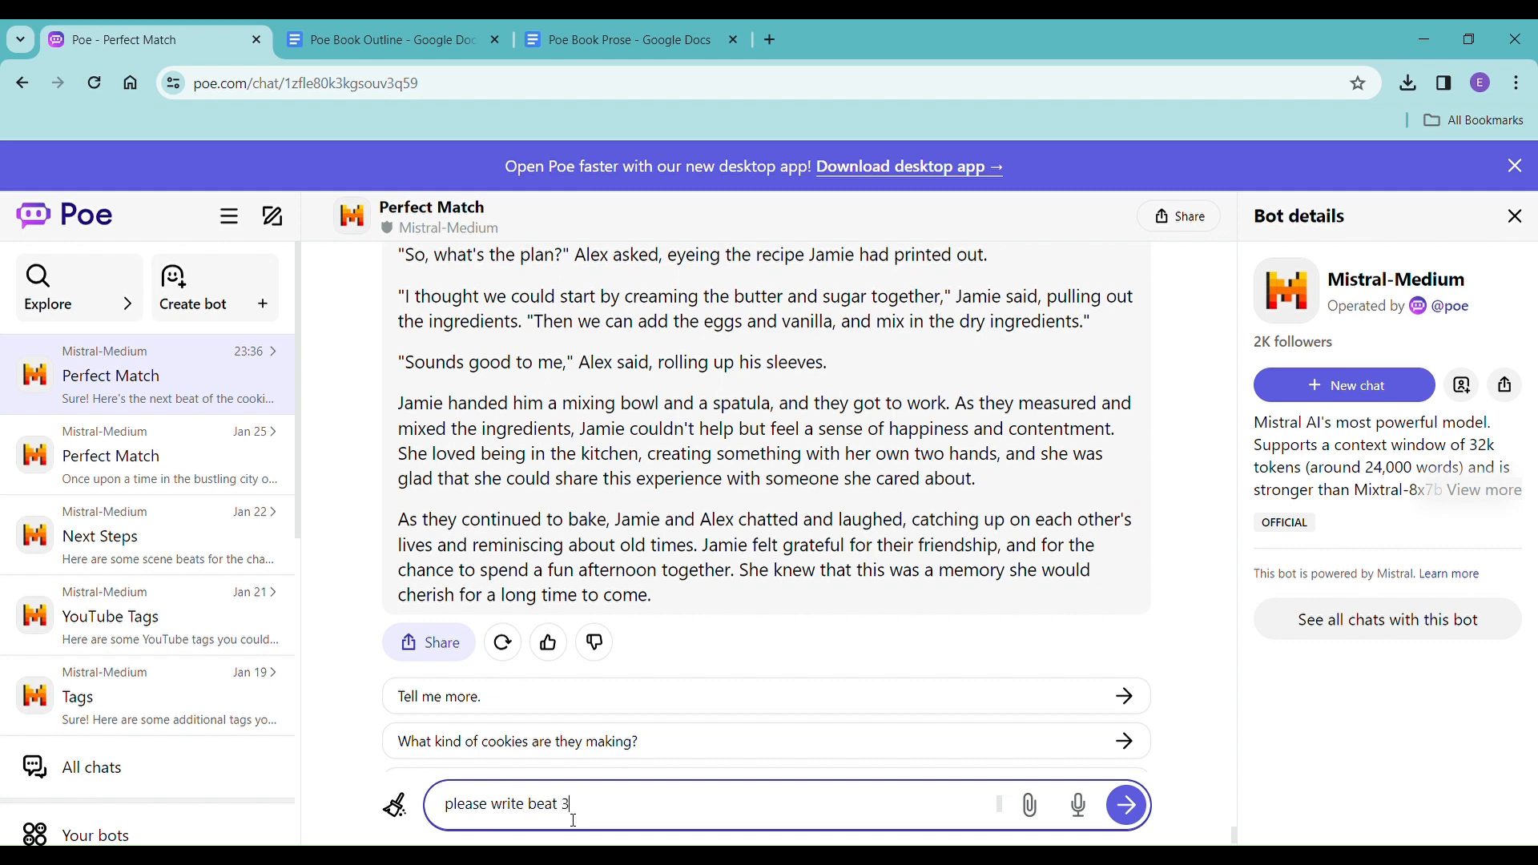
{"action": "key", "text": "Return"}
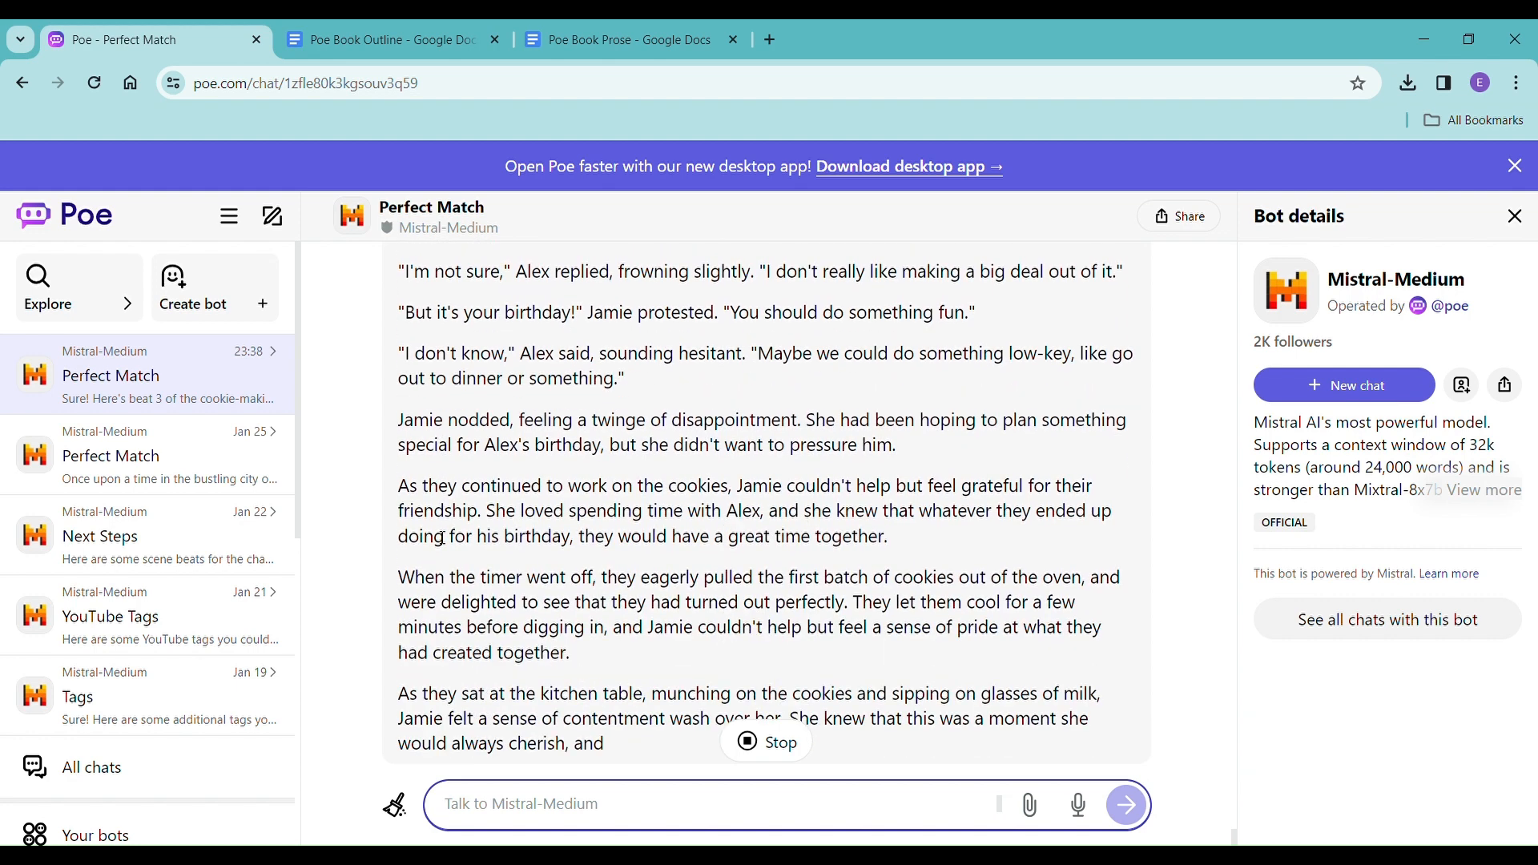
Copy all of beat 3's prose and insert it without formatting on the empty last line of Poe Book Prose.
{"action": "scroll", "coordinate": [446, 528], "scroll_direction": "up", "scroll_amount": 4}
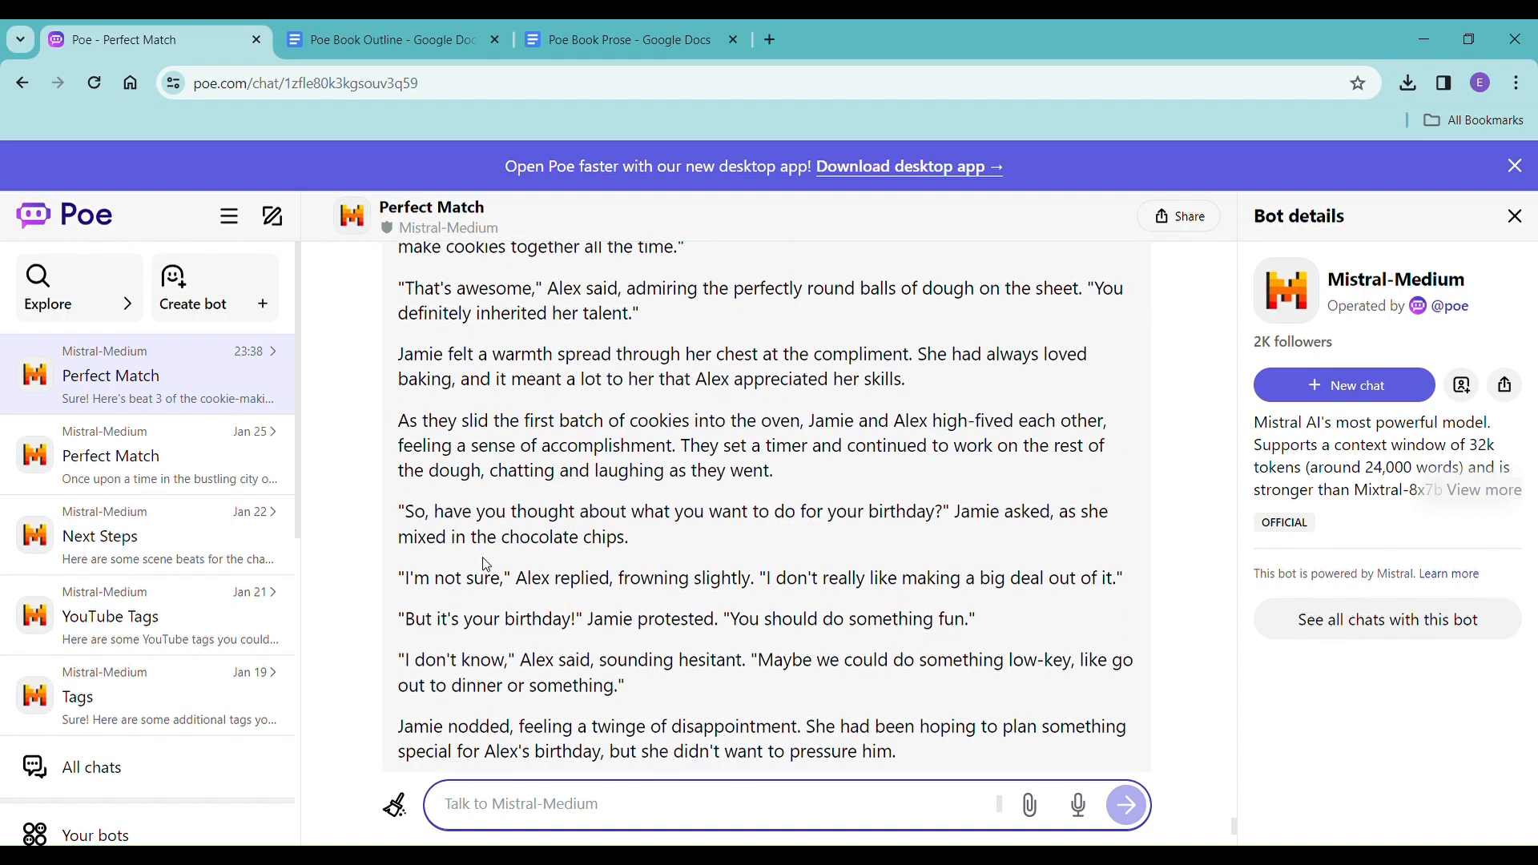
{"action": "scroll", "coordinate": [717, 537], "scroll_direction": "down", "scroll_amount": 6}
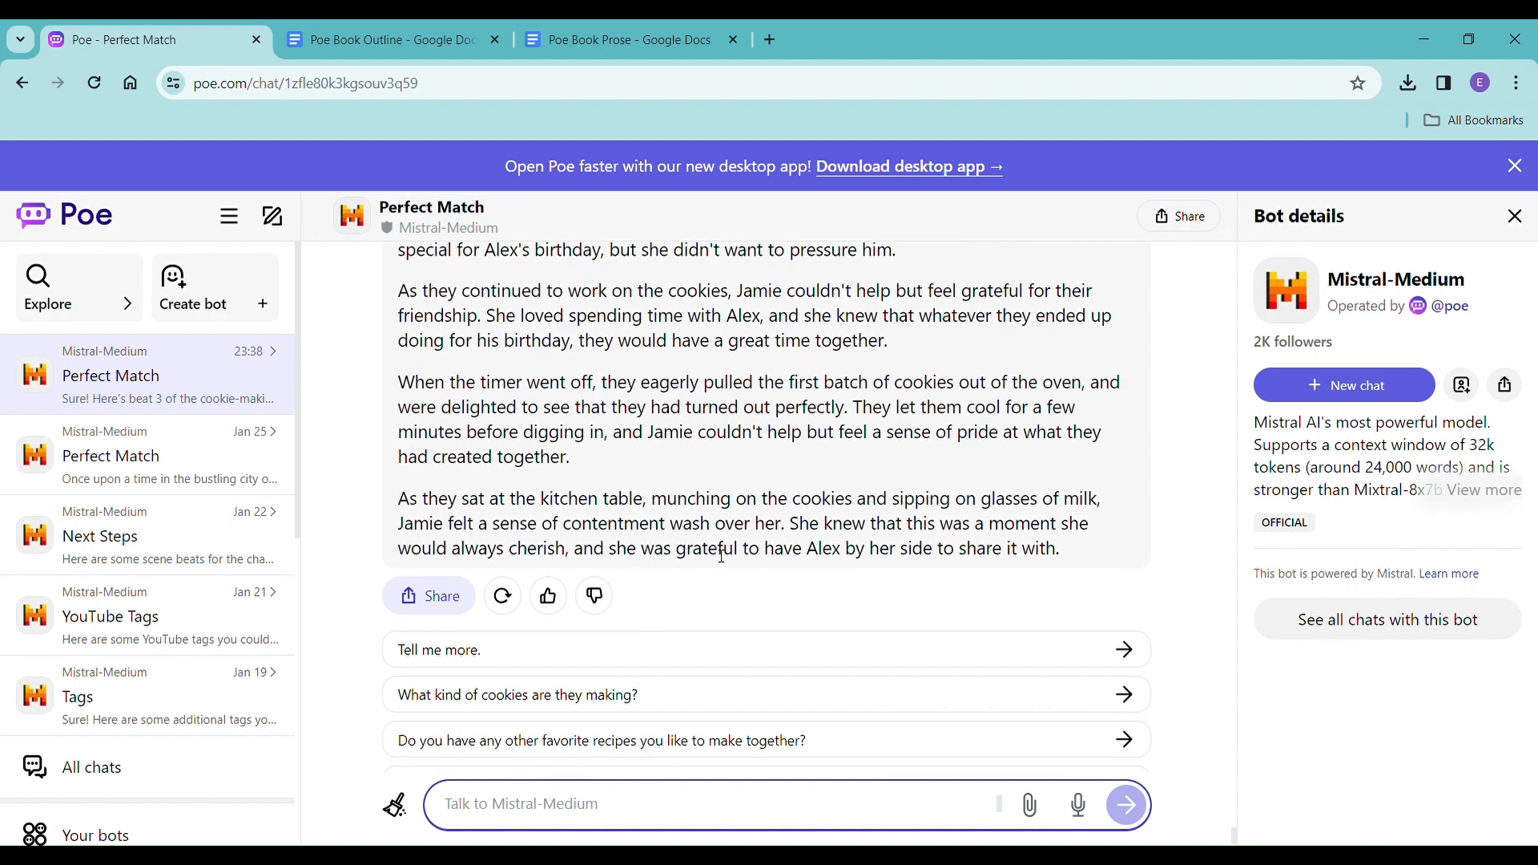
{"action": "scroll", "coordinate": [722, 555], "scroll_direction": "up", "scroll_amount": 10}
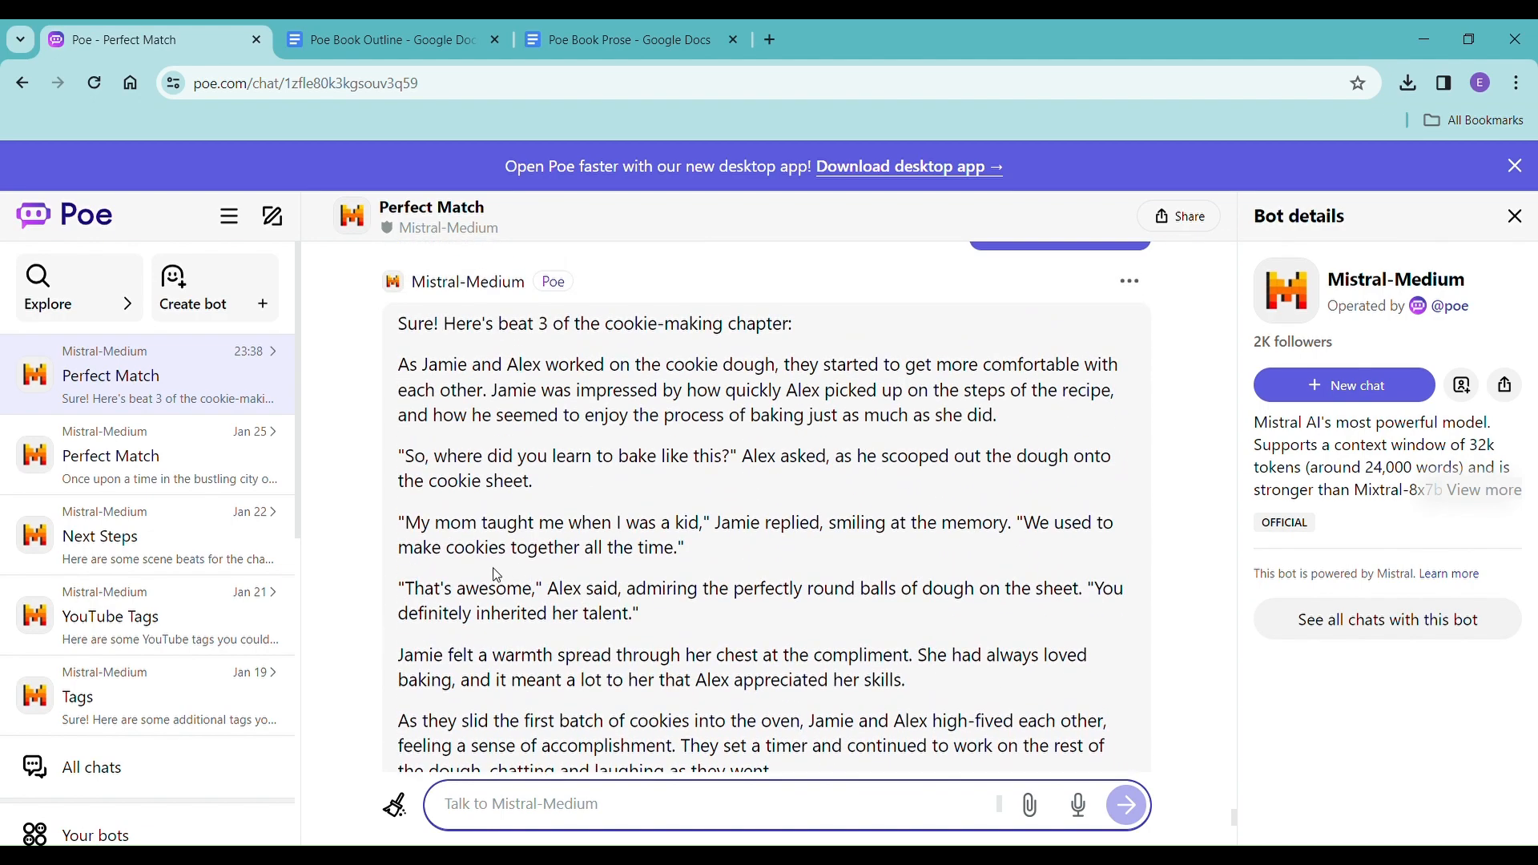
{"action": "left_click_drag", "start_coordinate": [402, 369], "coordinate": [1079, 648]}
{"action": "key", "text": "ctrl+c"}
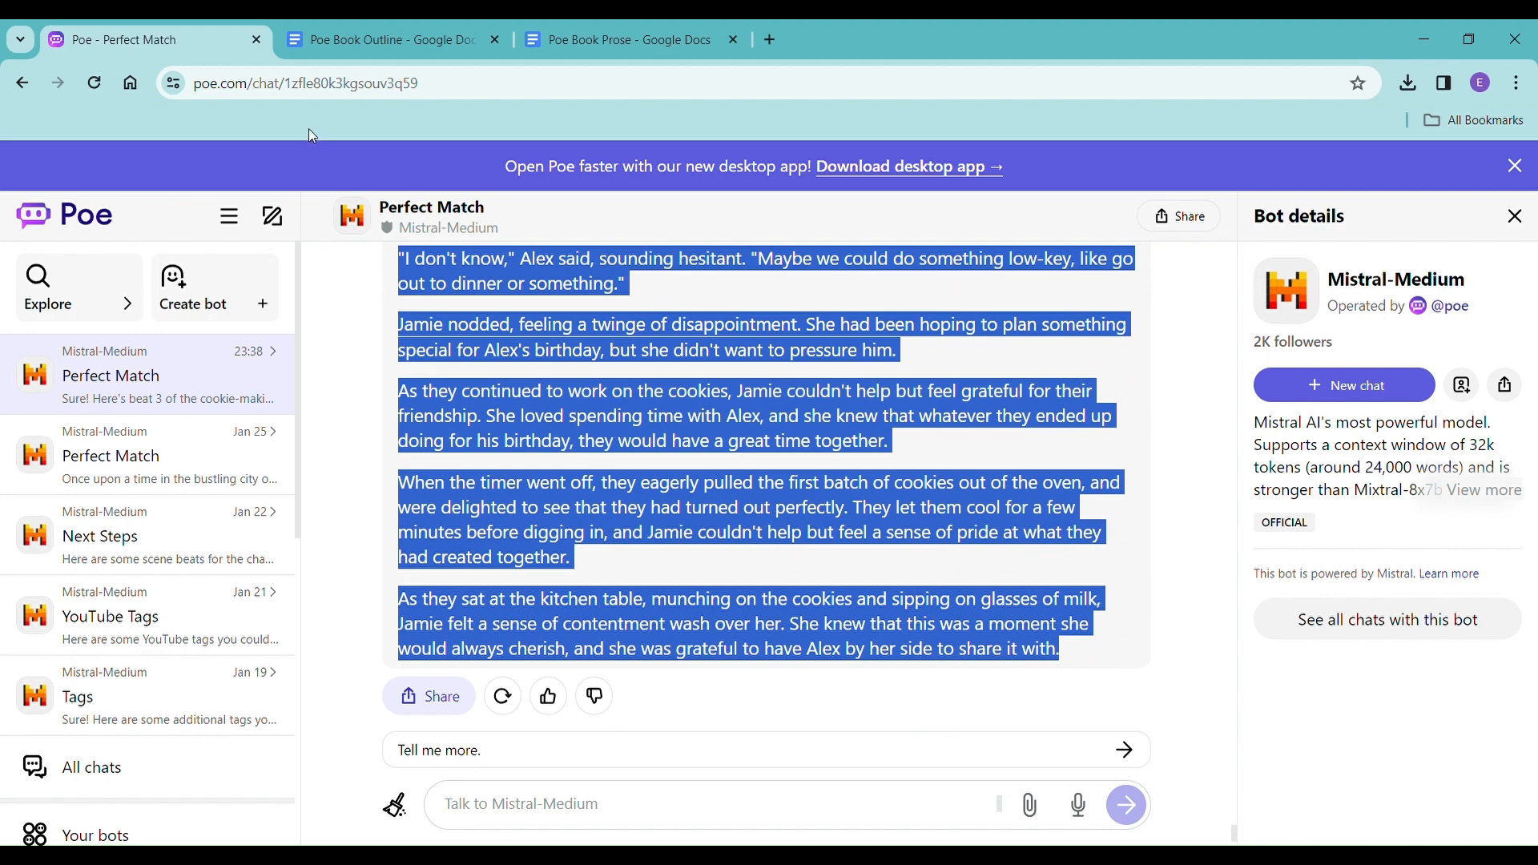
{"action": "left_click", "coordinate": [573, 37]}
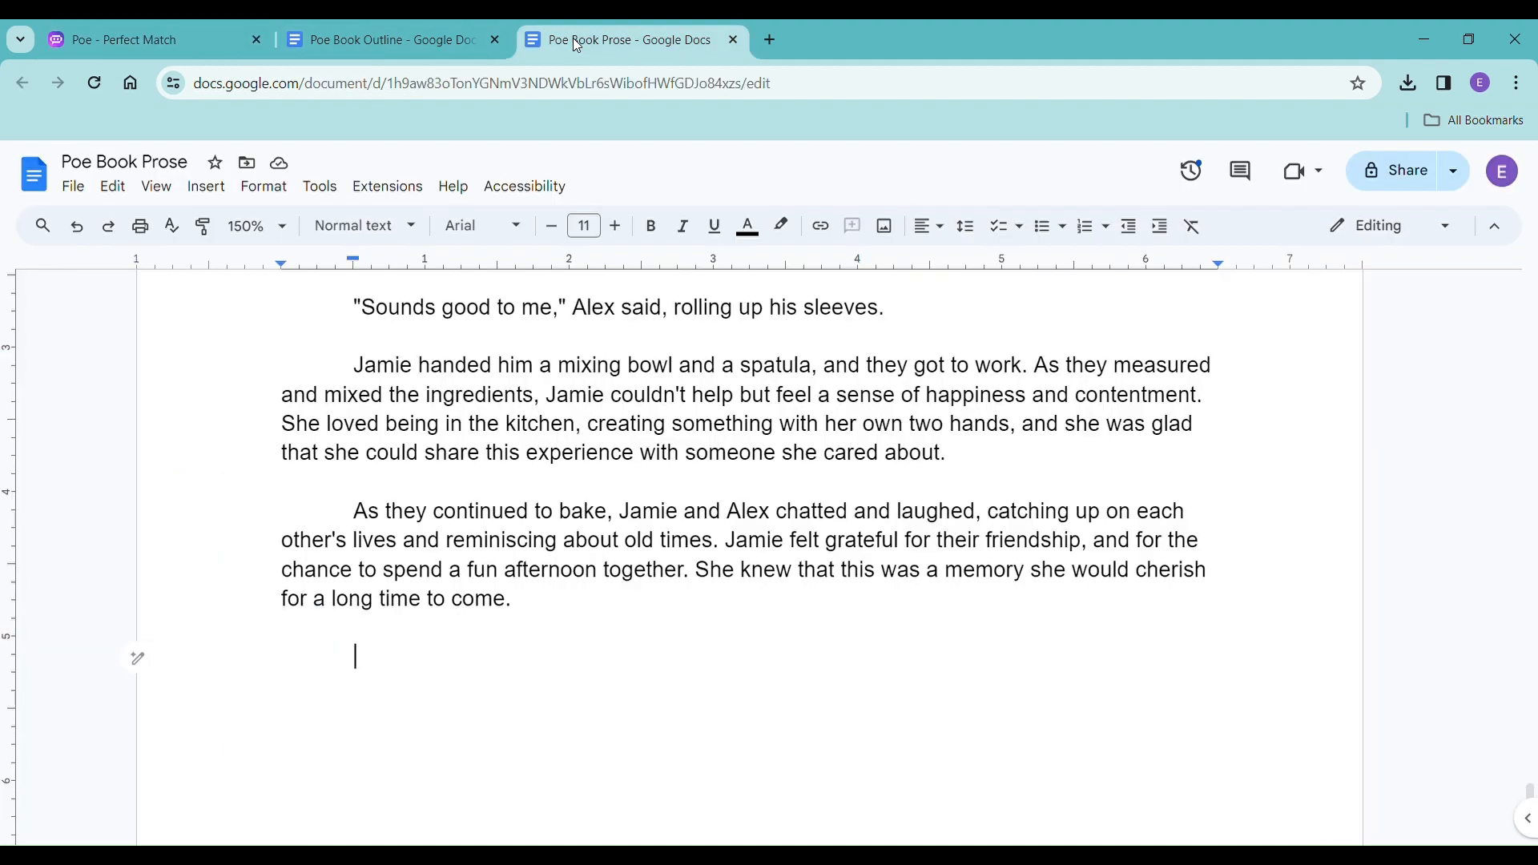
{"action": "right_click", "coordinate": [373, 642]}
{"action": "left_click", "coordinate": [516, 354]}
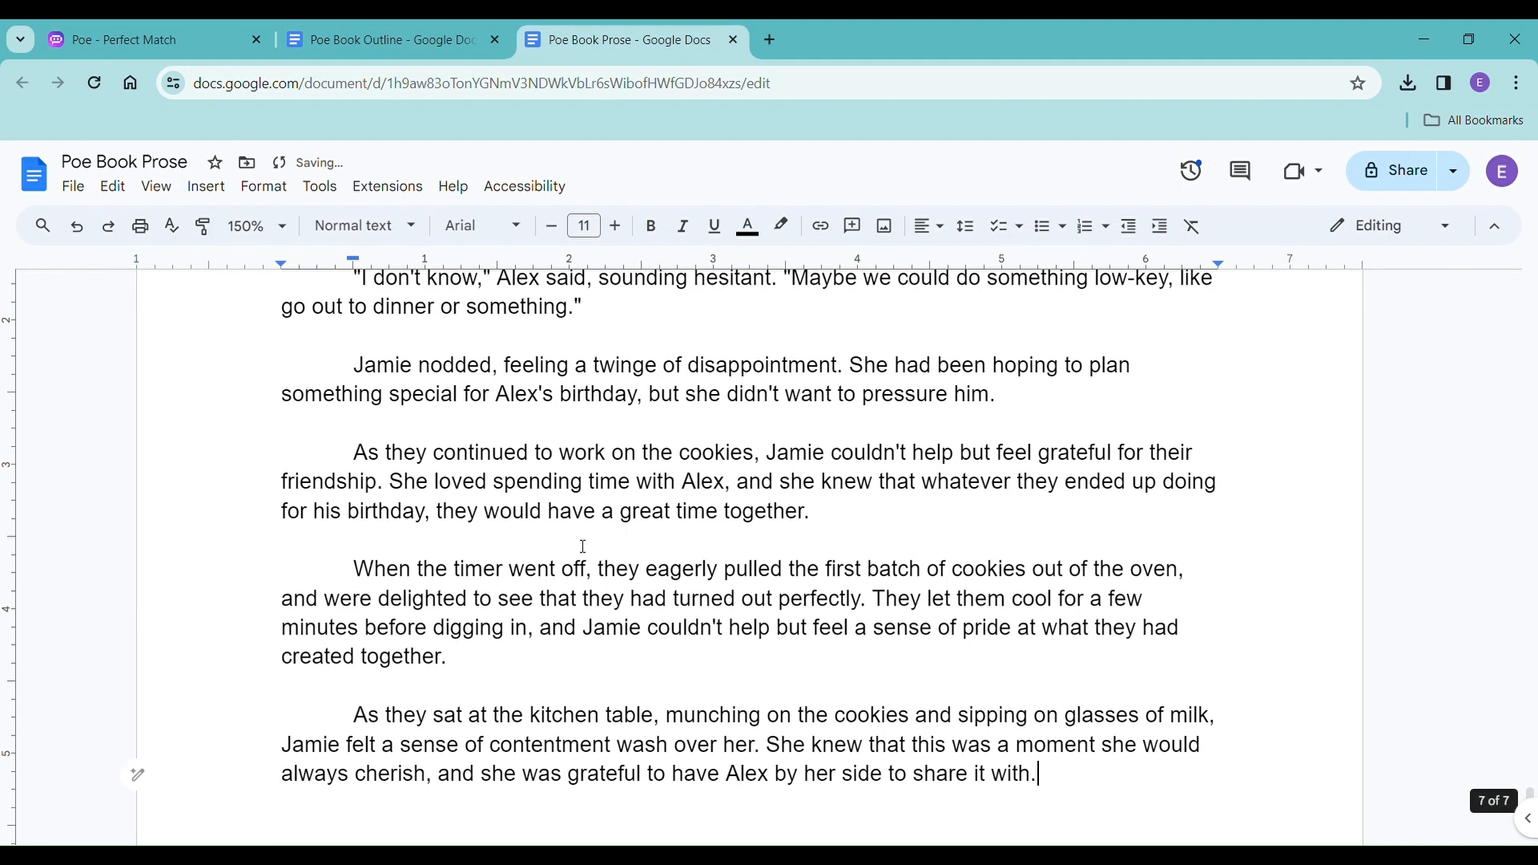
Add an empty line after beat 3 in Poe Book Prose, and send Mistral-Medium "please write the next beat" in the Poe chat.
{"action": "key", "text": "Return"}
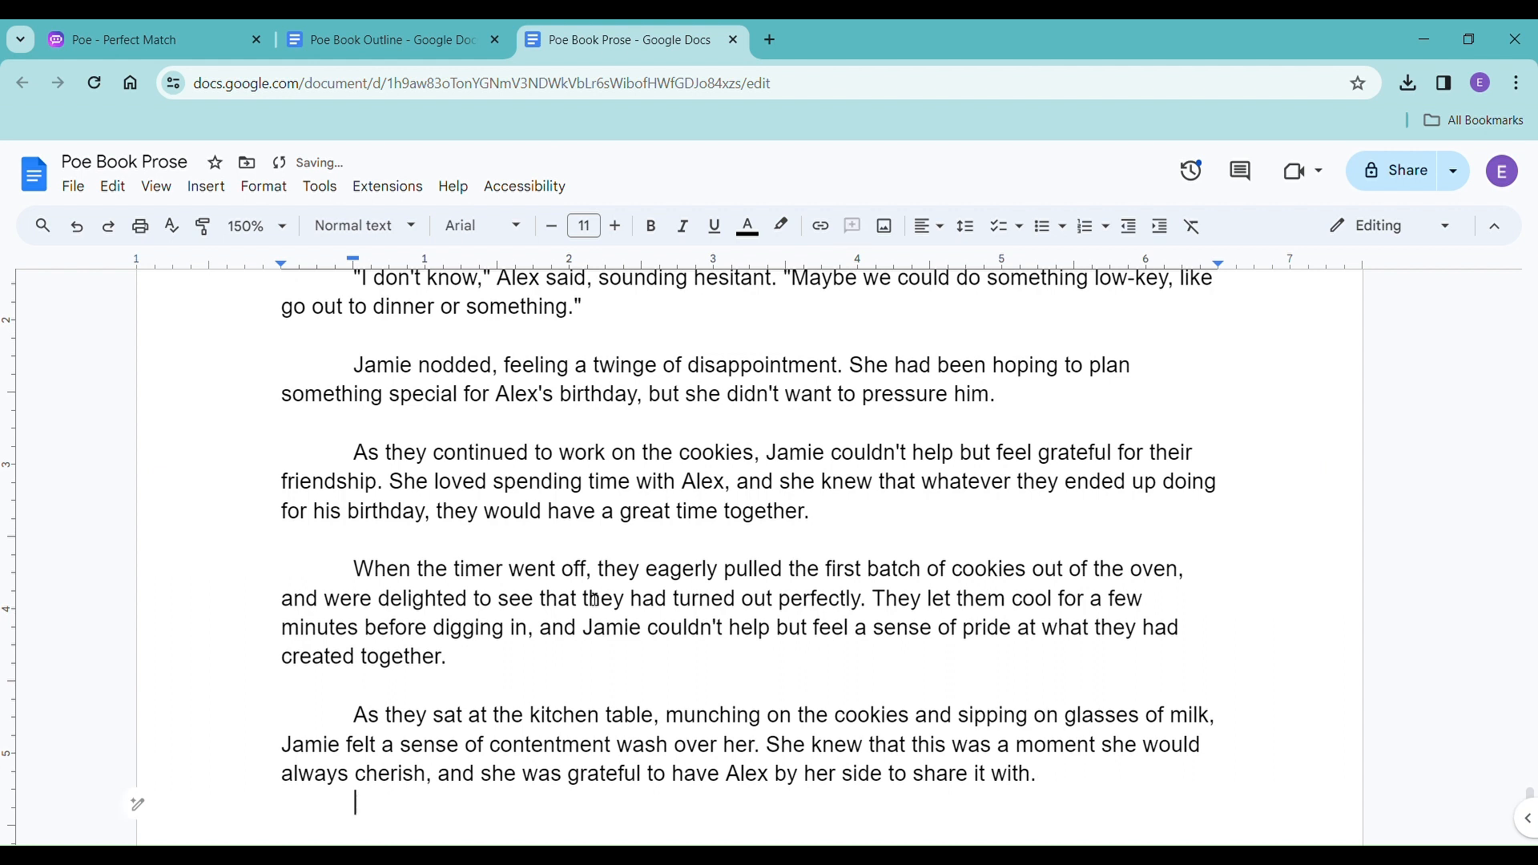
{"action": "left_click", "coordinate": [117, 35]}
{"action": "left_click", "coordinate": [639, 830]}
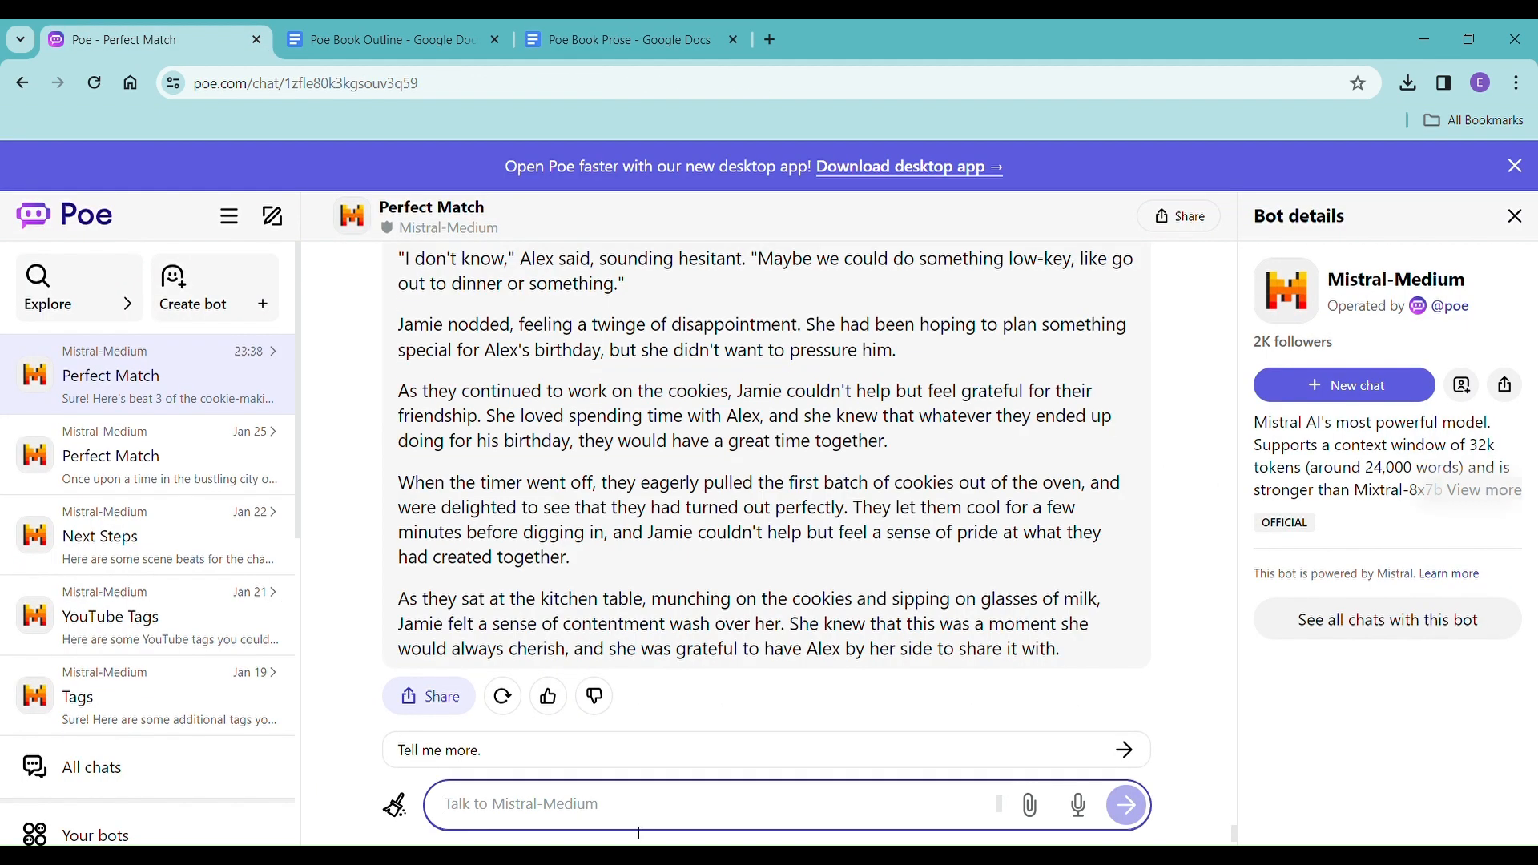
{"action": "type", "text": "please write the next beat"}
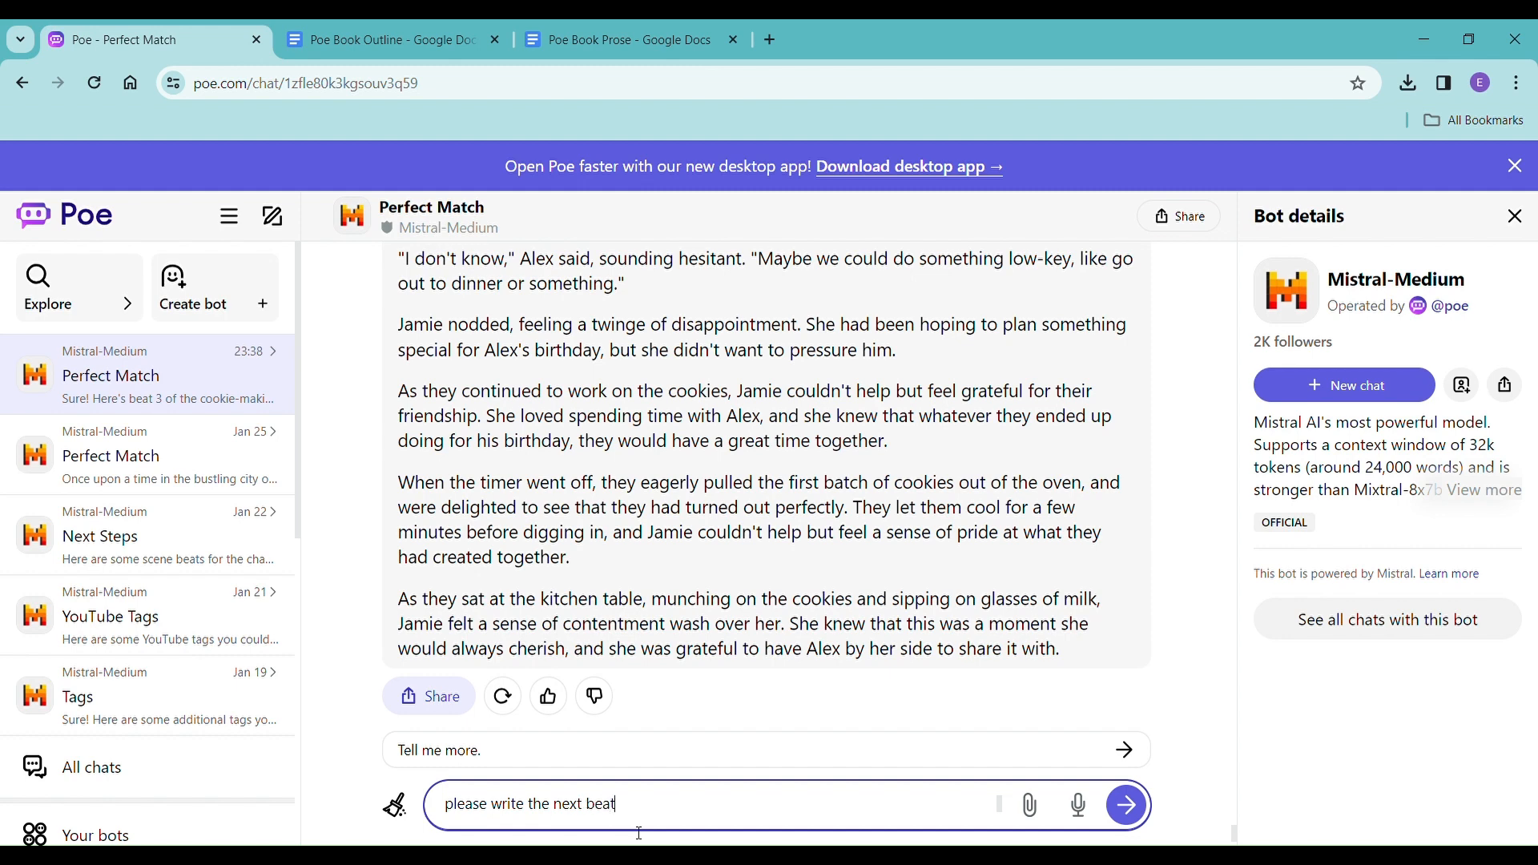
{"action": "key", "text": "Return"}
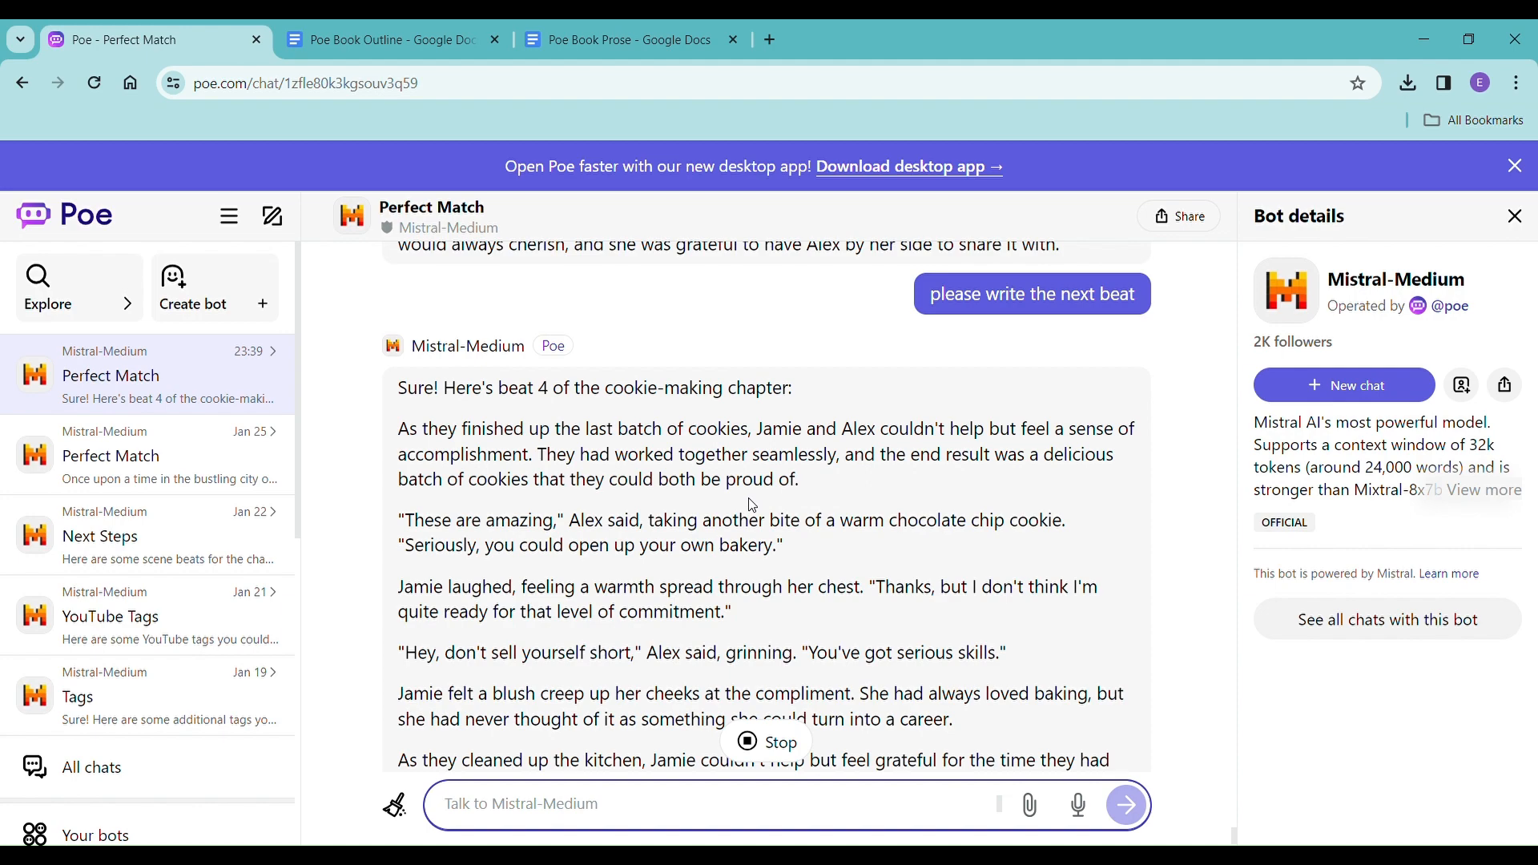
Review the numbered scene beats for the cookie-making chapter earlier in the chat and compare them with the prose written for beat 4.
{"action": "scroll", "coordinate": [758, 518], "scroll_direction": "up", "scroll_amount": 10}
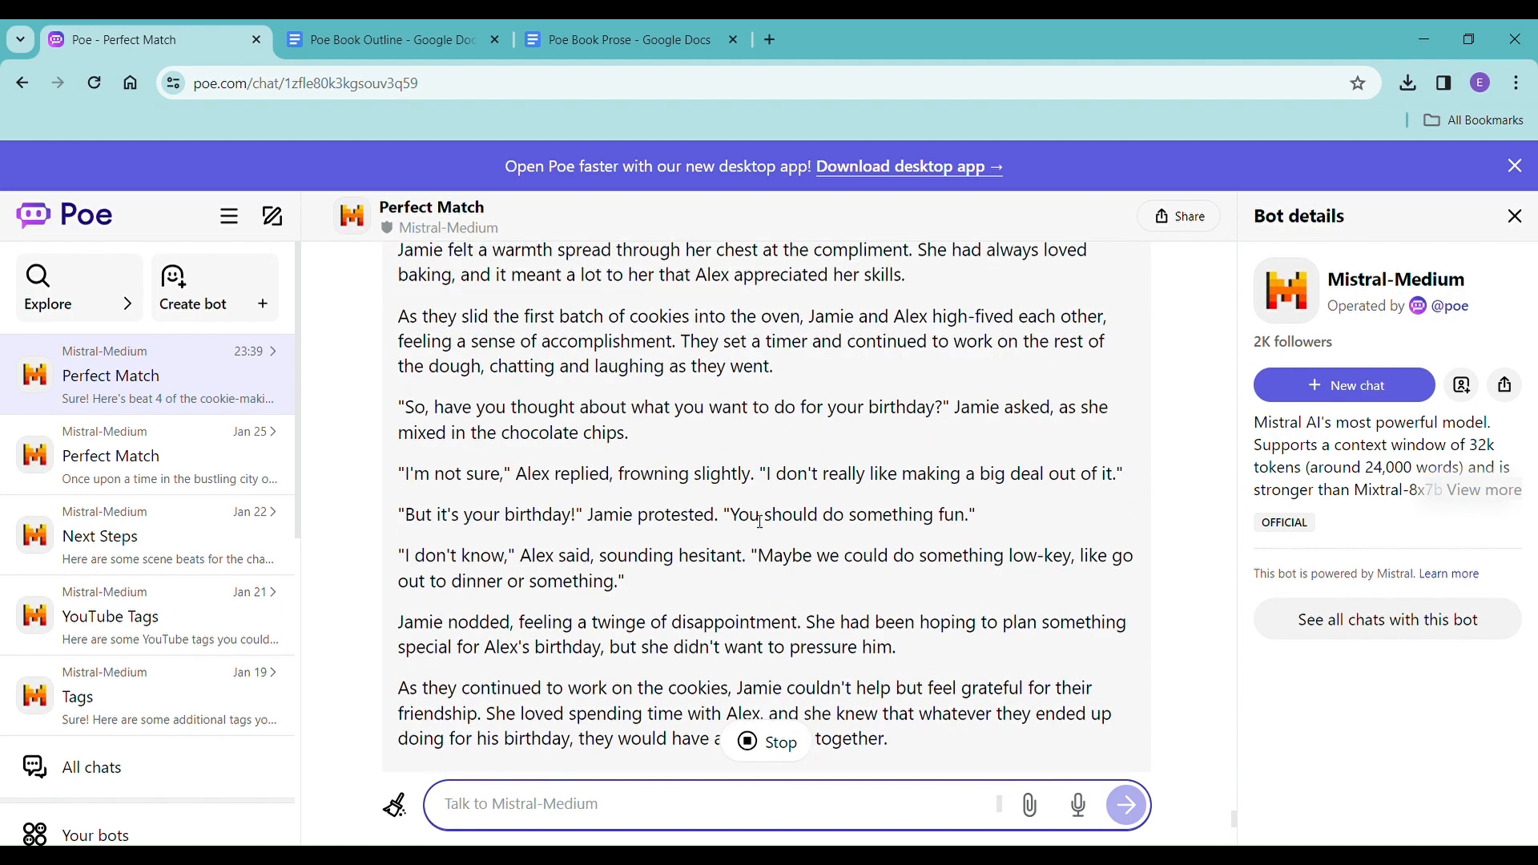
{"action": "scroll", "coordinate": [764, 522], "scroll_direction": "down", "scroll_amount": 5}
{"action": "scroll", "coordinate": [763, 521], "scroll_direction": "up", "scroll_amount": 1}
{"action": "scroll", "coordinate": [764, 521], "scroll_direction": "up", "scroll_amount": 15}
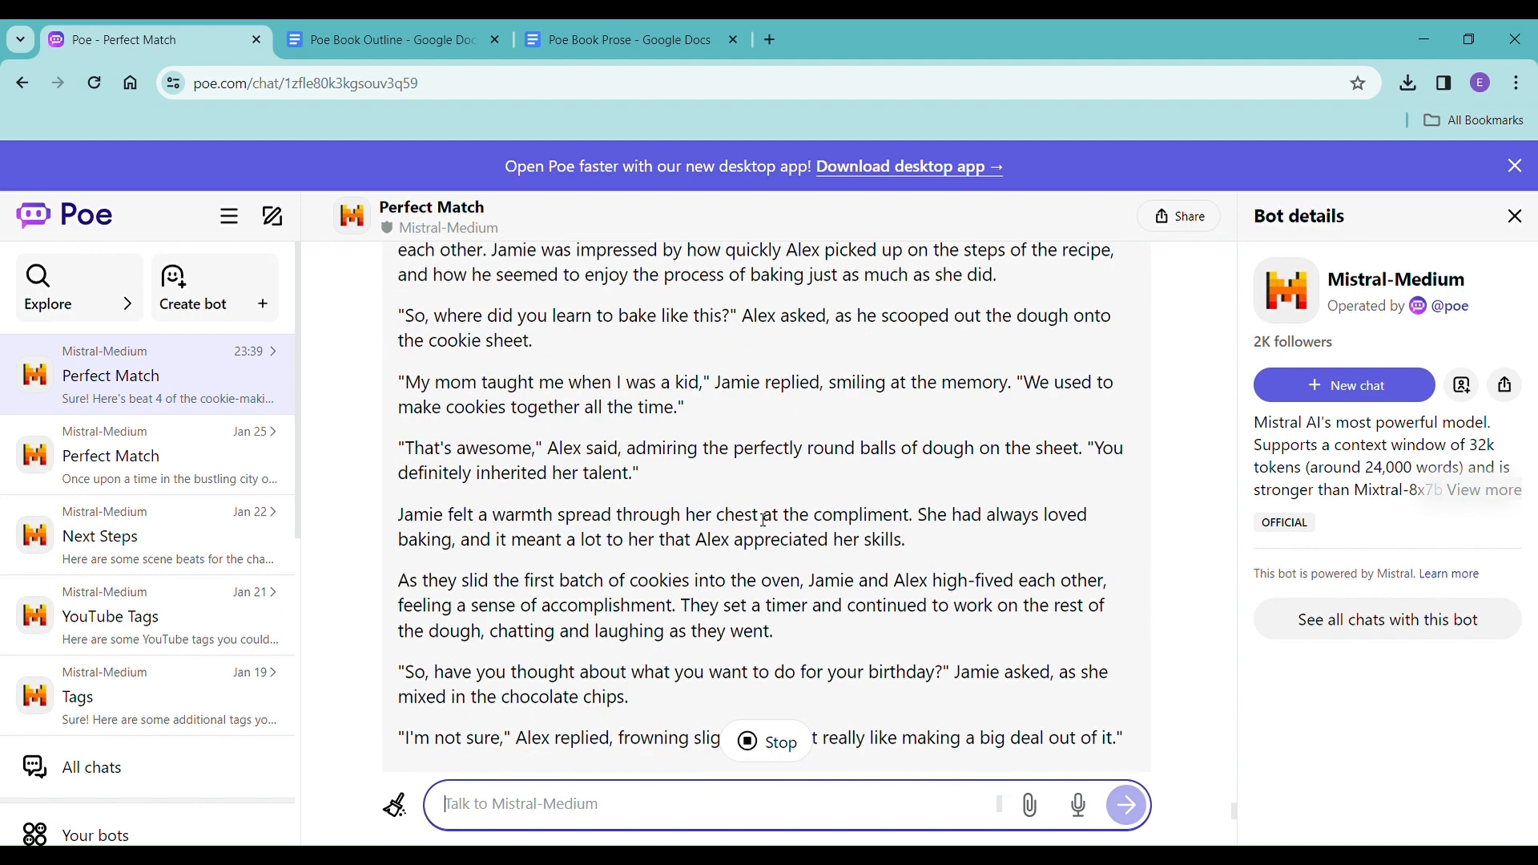
{"action": "scroll", "coordinate": [763, 521], "scroll_direction": "up", "scroll_amount": 15}
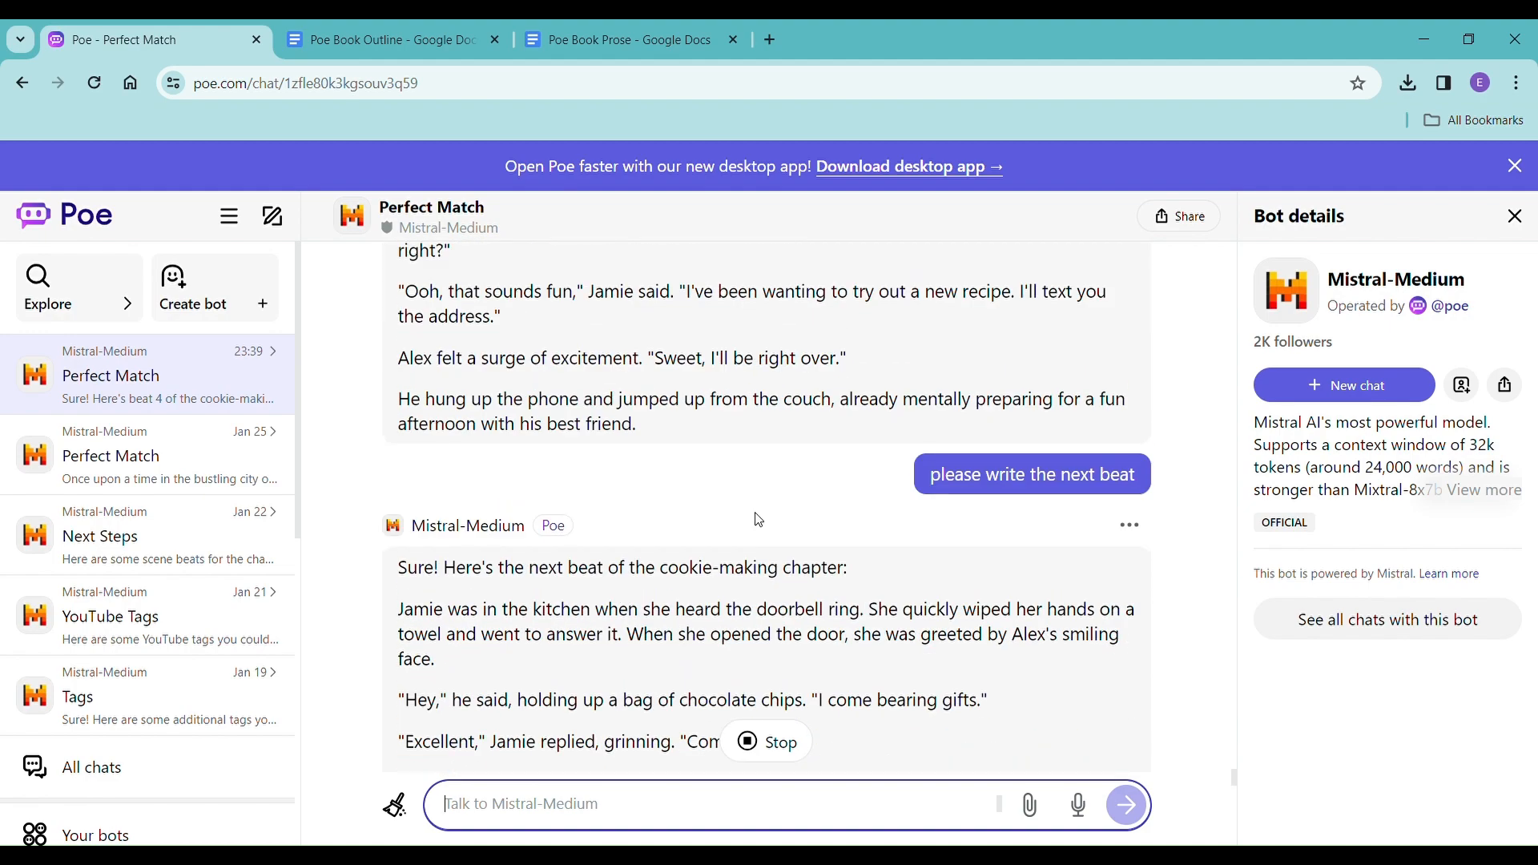
{"action": "scroll", "coordinate": [759, 520], "scroll_direction": "down", "scroll_amount": 20}
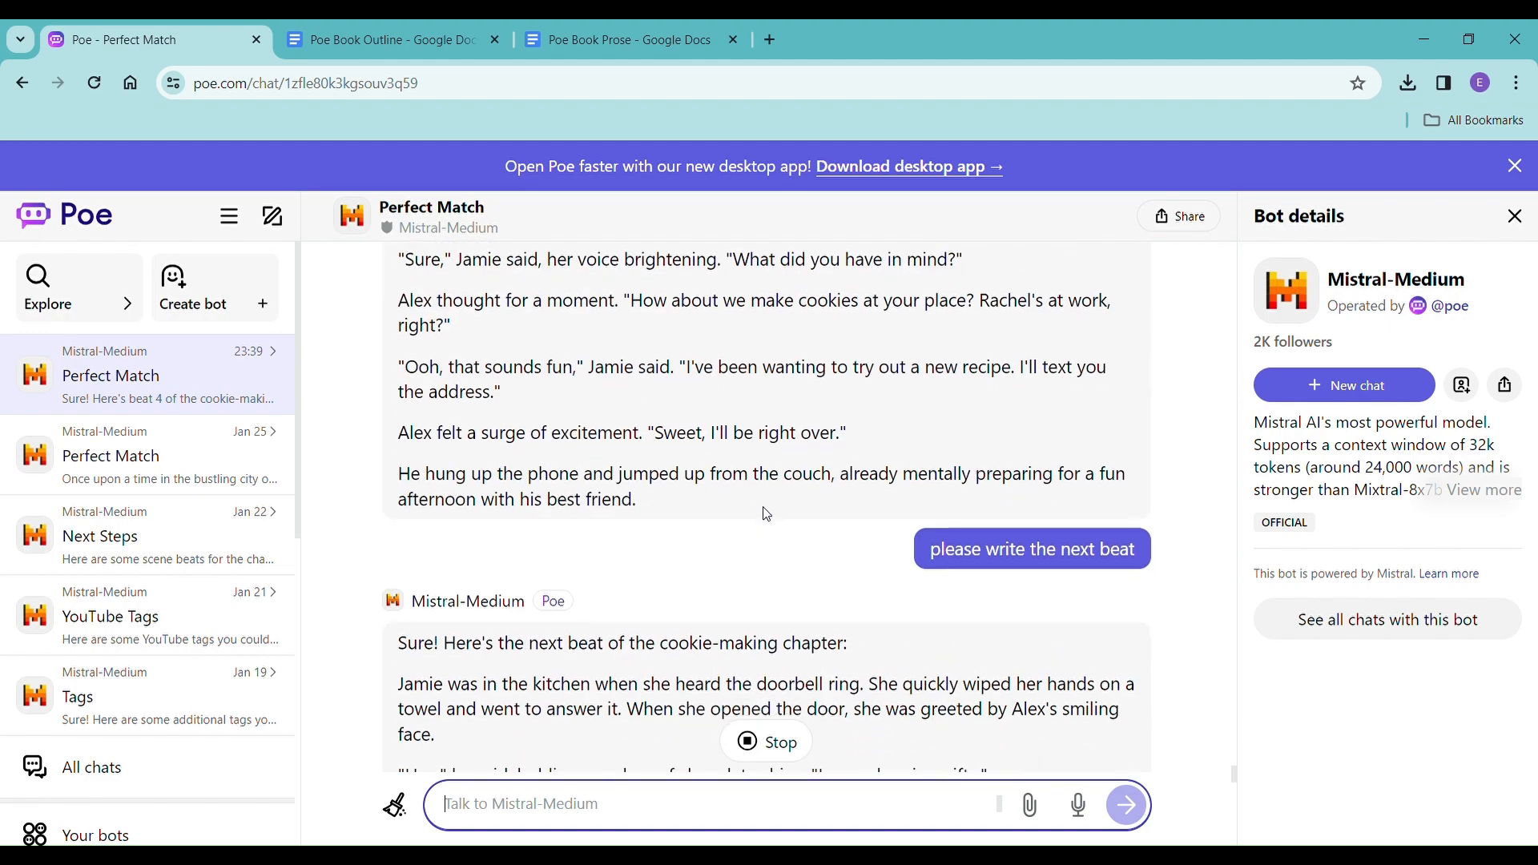
{"action": "scroll", "coordinate": [771, 513], "scroll_direction": "down", "scroll_amount": 20}
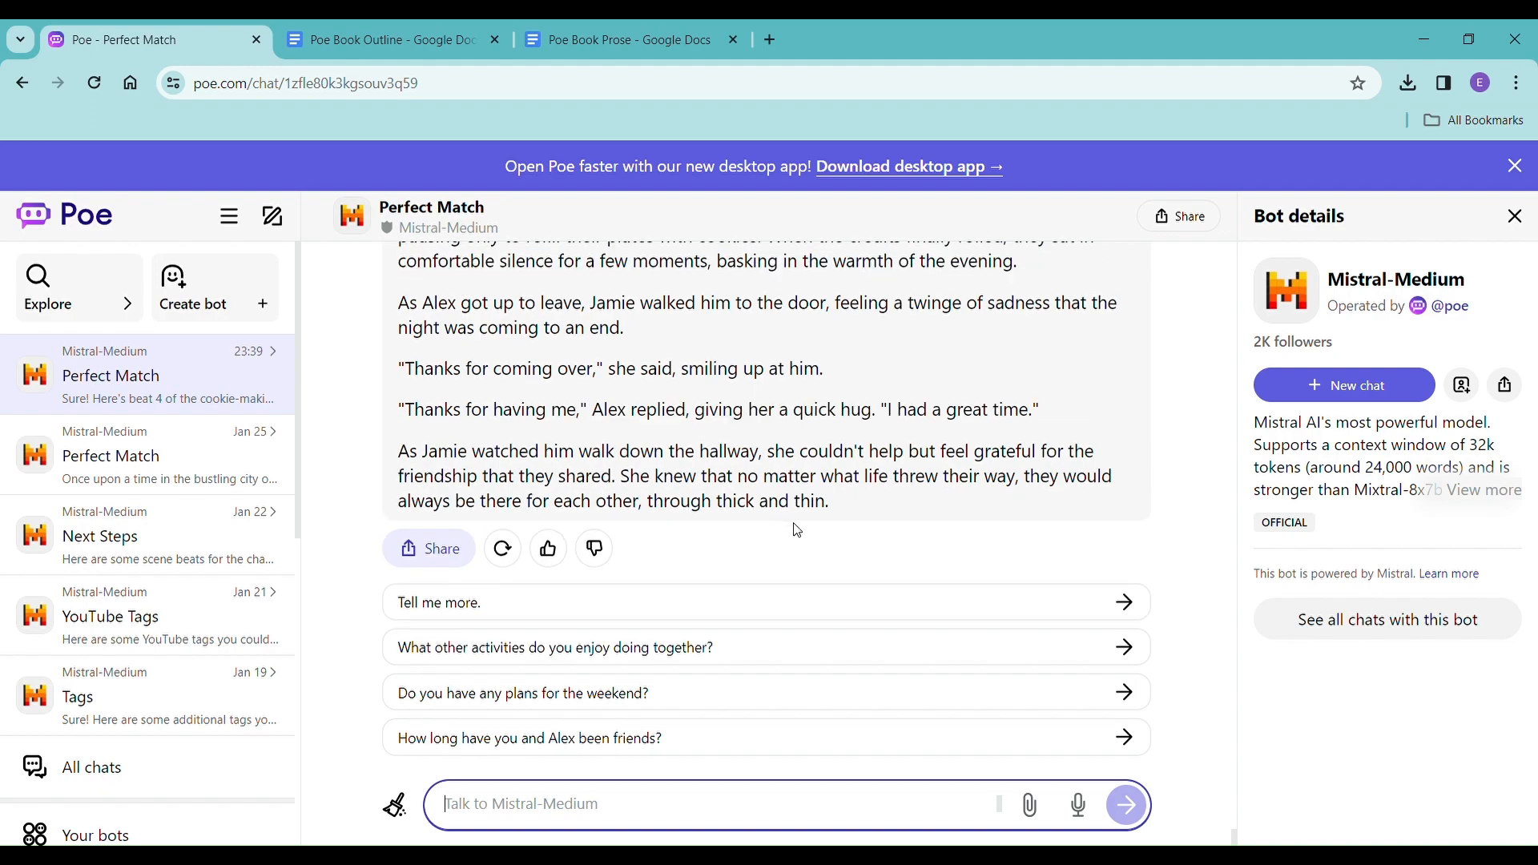
{"action": "scroll", "coordinate": [797, 531], "scroll_direction": "up", "scroll_amount": 15}
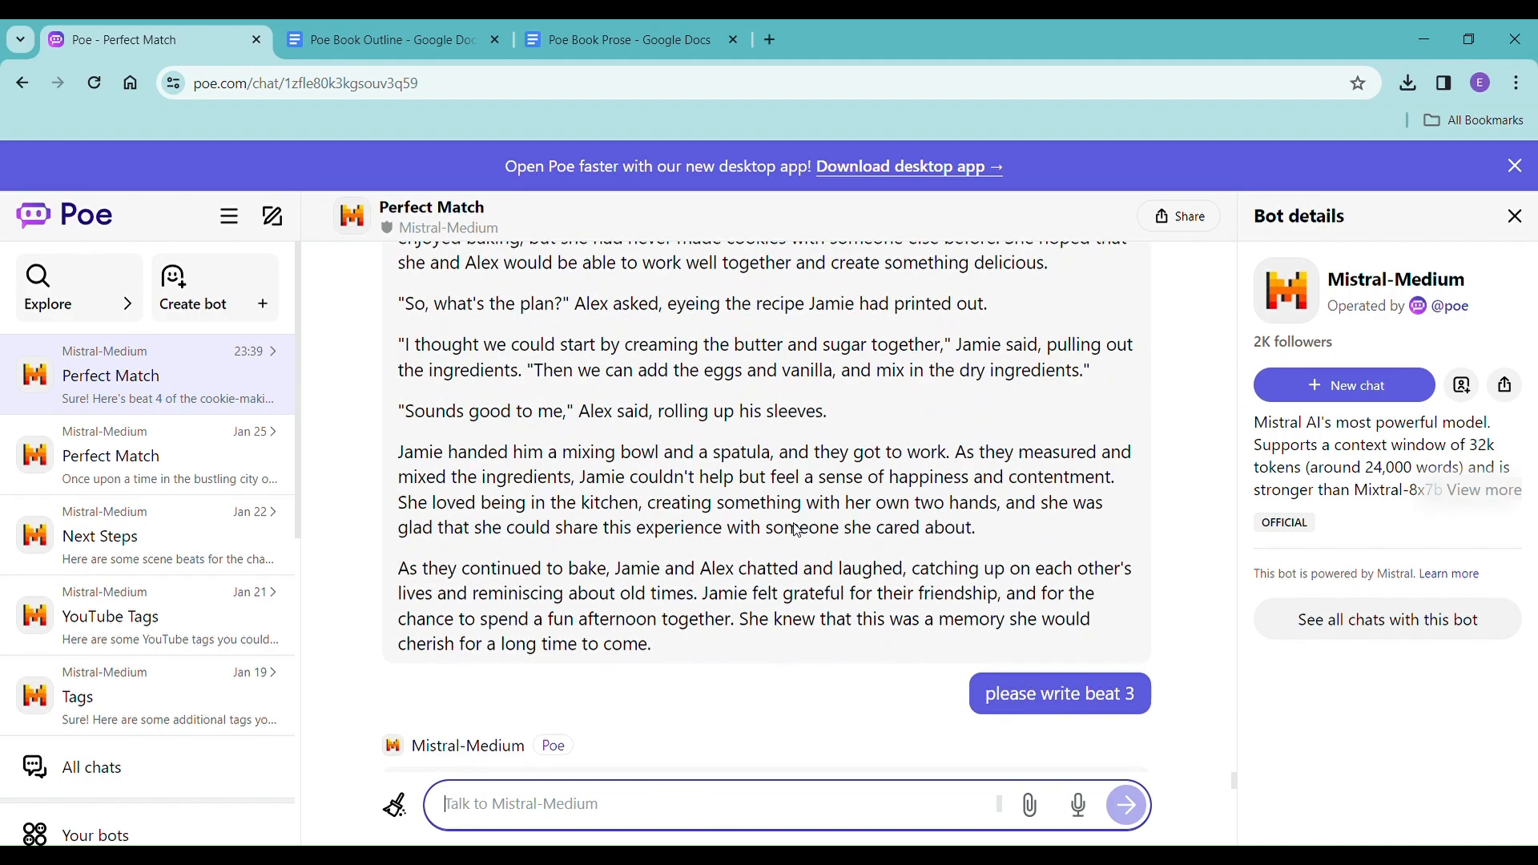
{"action": "scroll", "coordinate": [797, 531], "scroll_direction": "up", "scroll_amount": 20}
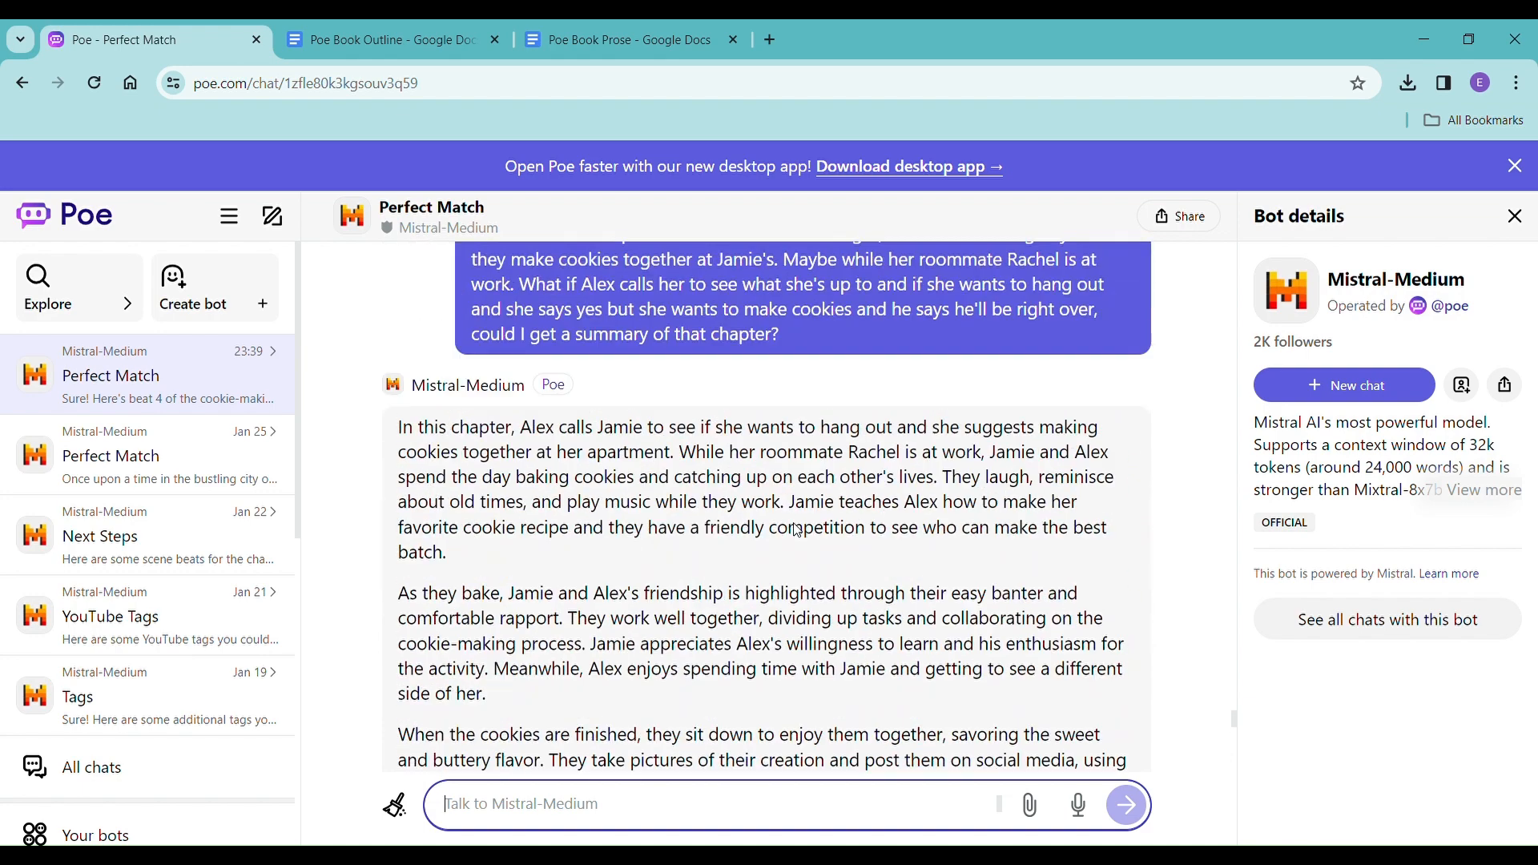
{"action": "scroll", "coordinate": [797, 530], "scroll_direction": "down", "scroll_amount": 10}
{"action": "scroll", "coordinate": [817, 505], "scroll_direction": "up", "scroll_amount": 4}
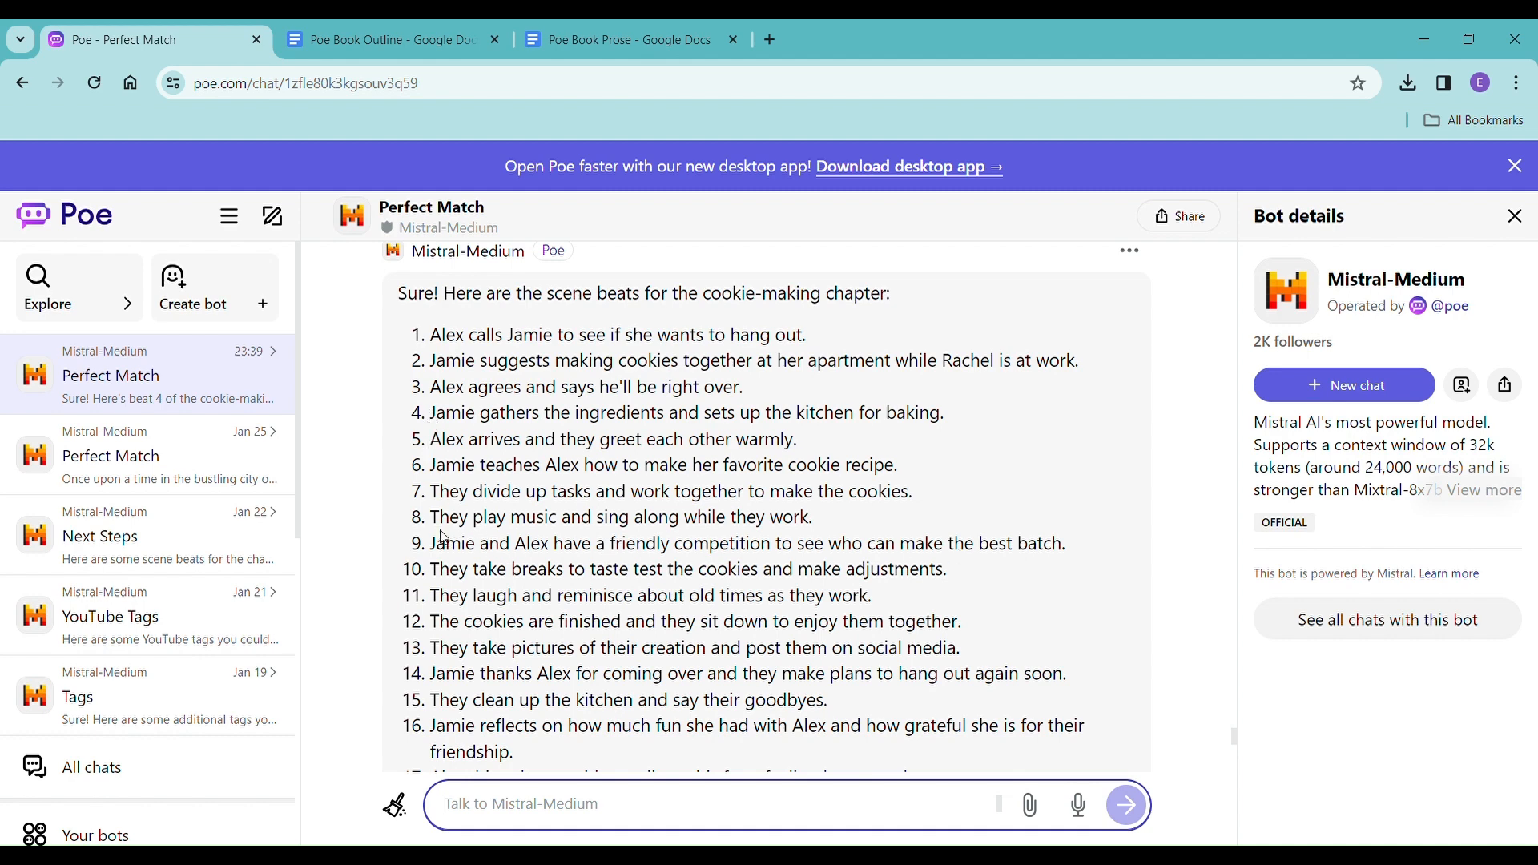
{"action": "scroll", "coordinate": [445, 538], "scroll_direction": "down", "scroll_amount": 1}
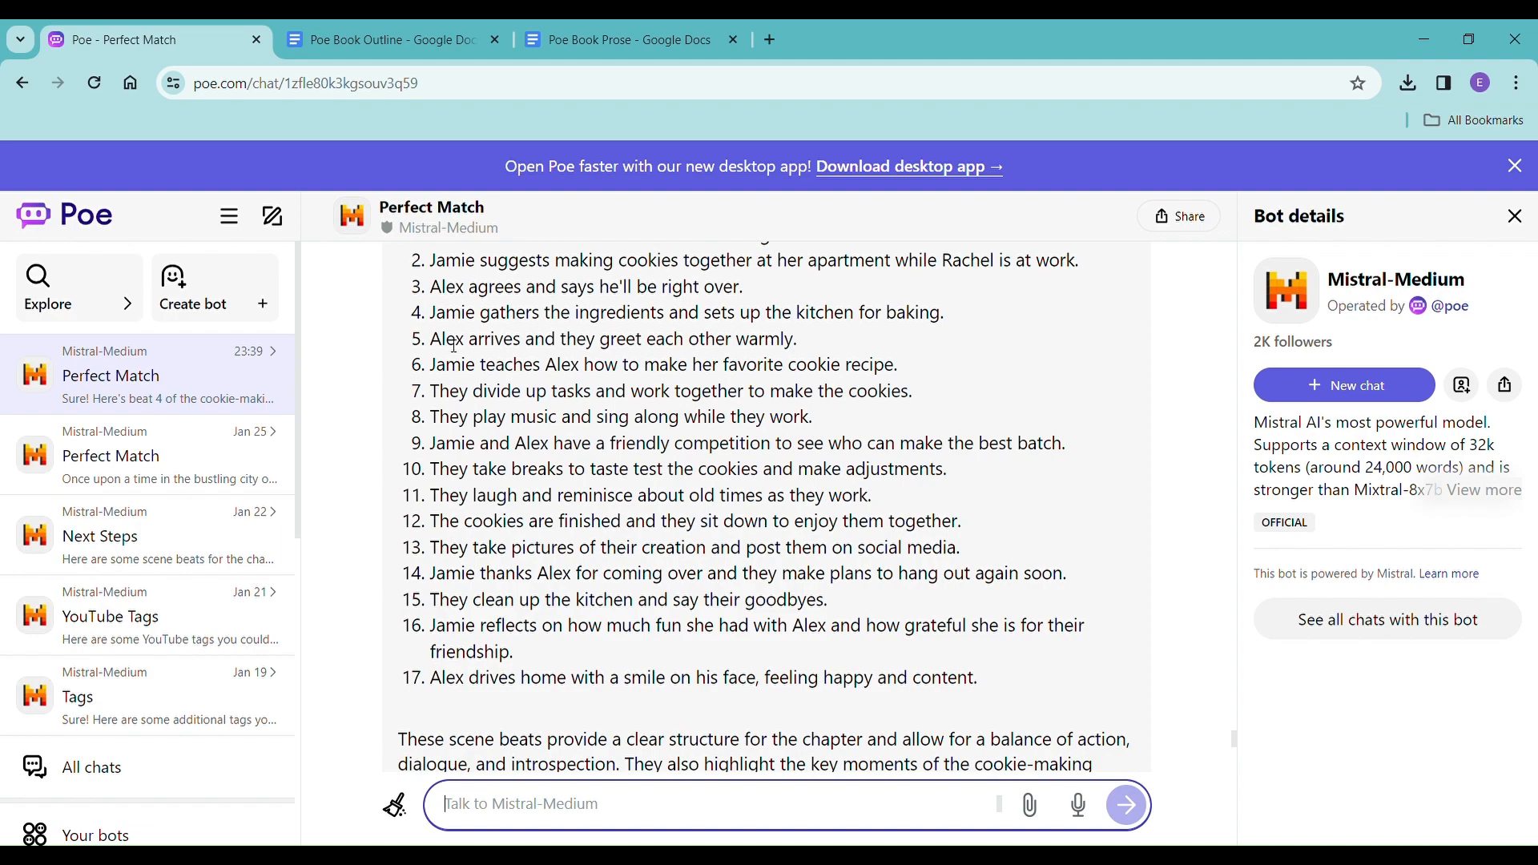
{"action": "scroll", "coordinate": [442, 561], "scroll_direction": "down", "scroll_amount": 8}
{"action": "scroll", "coordinate": [440, 574], "scroll_direction": "down", "scroll_amount": 15}
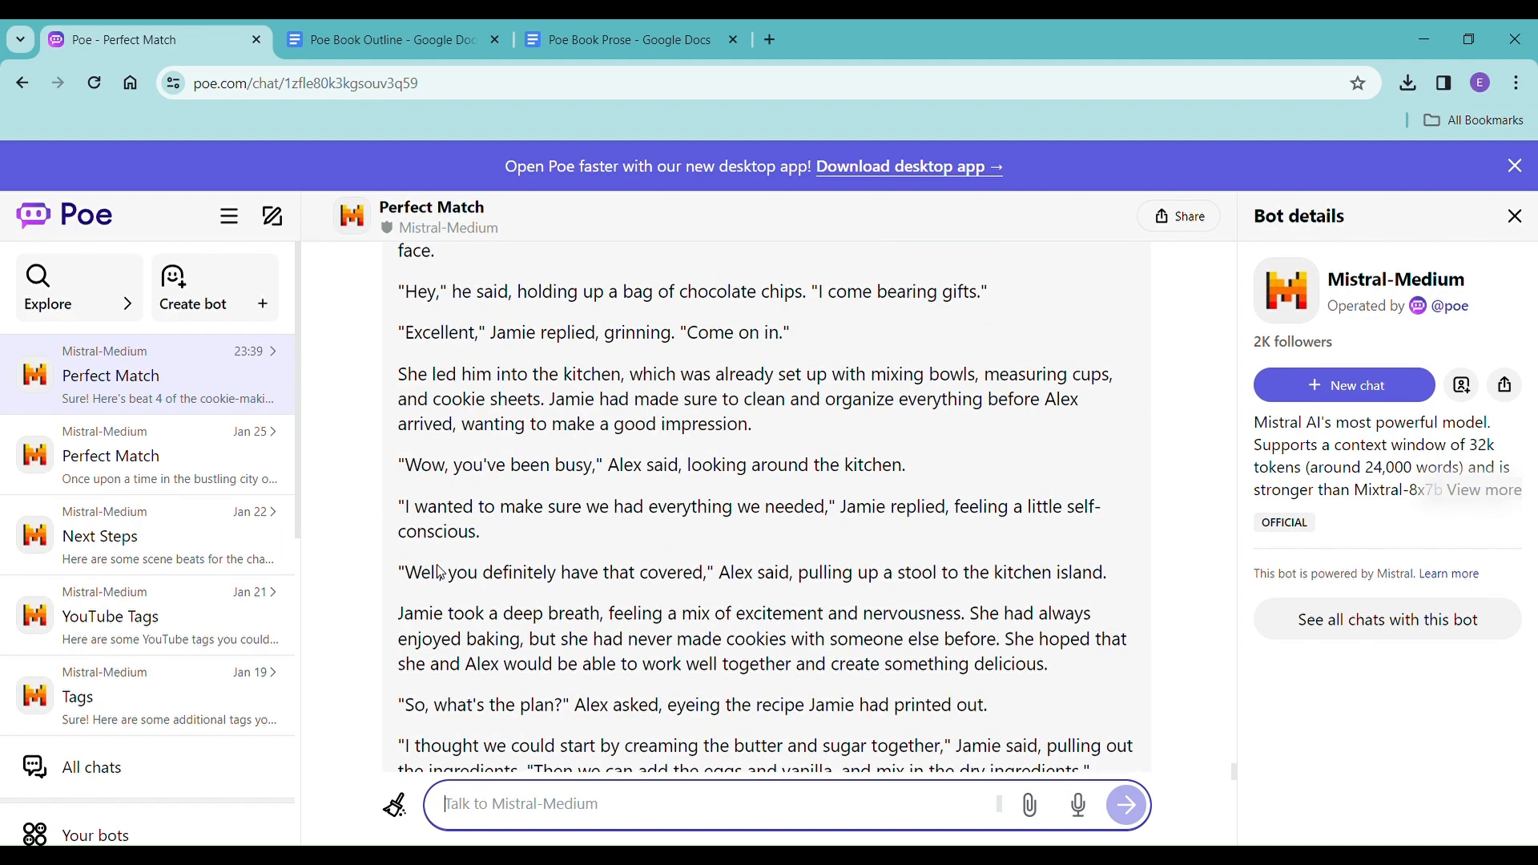
{"action": "scroll", "coordinate": [451, 576], "scroll_direction": "down", "scroll_amount": 12}
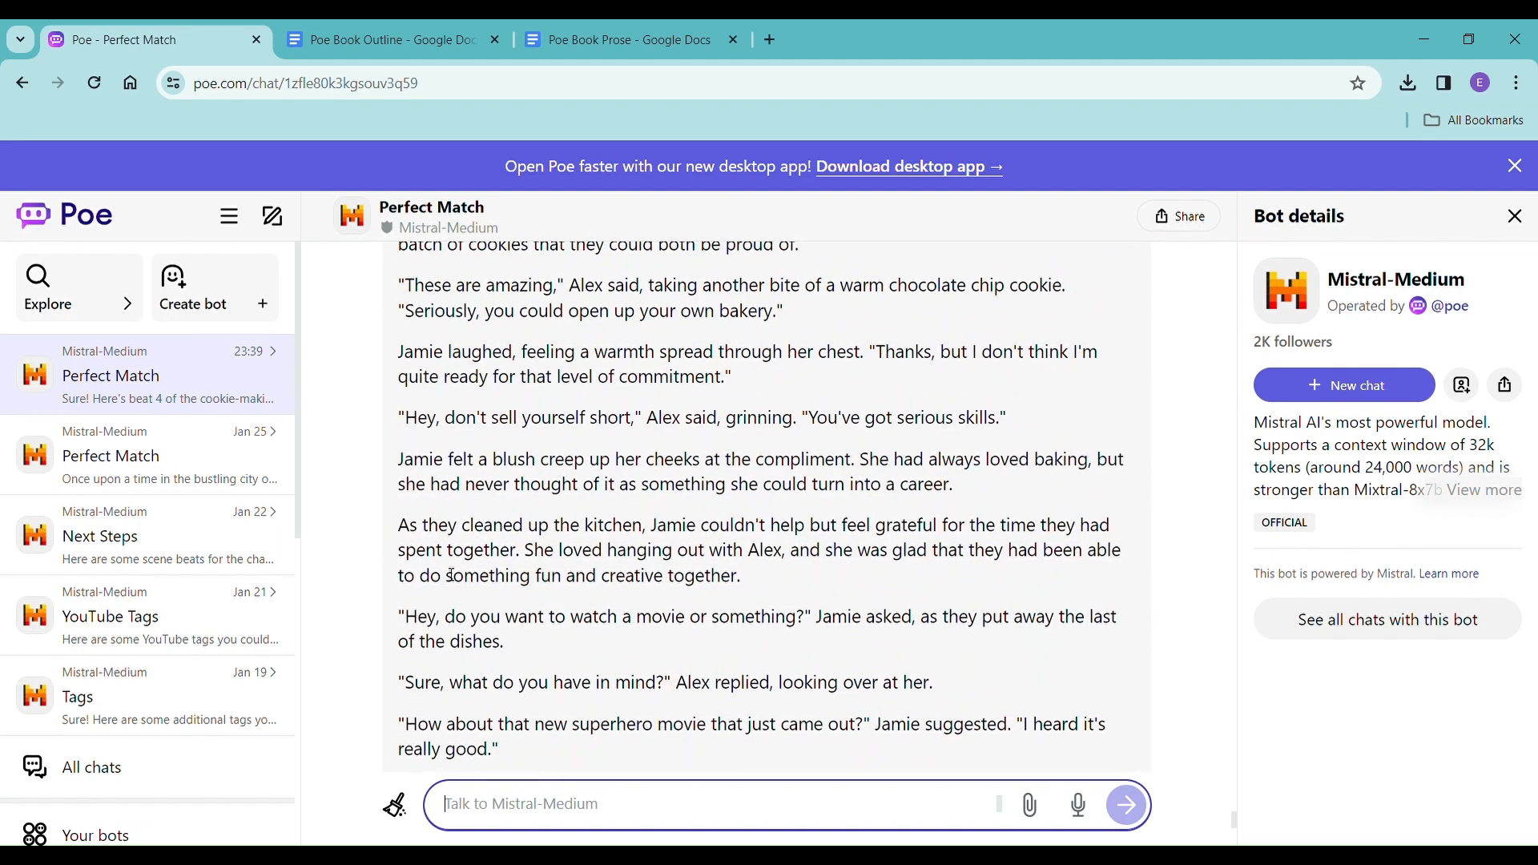
Copy all of beat 4's prose to the end of Poe Book Prose without formatting, add an empty line, and check the word count.
{"action": "scroll", "coordinate": [448, 561], "scroll_direction": "up", "scroll_amount": 20}
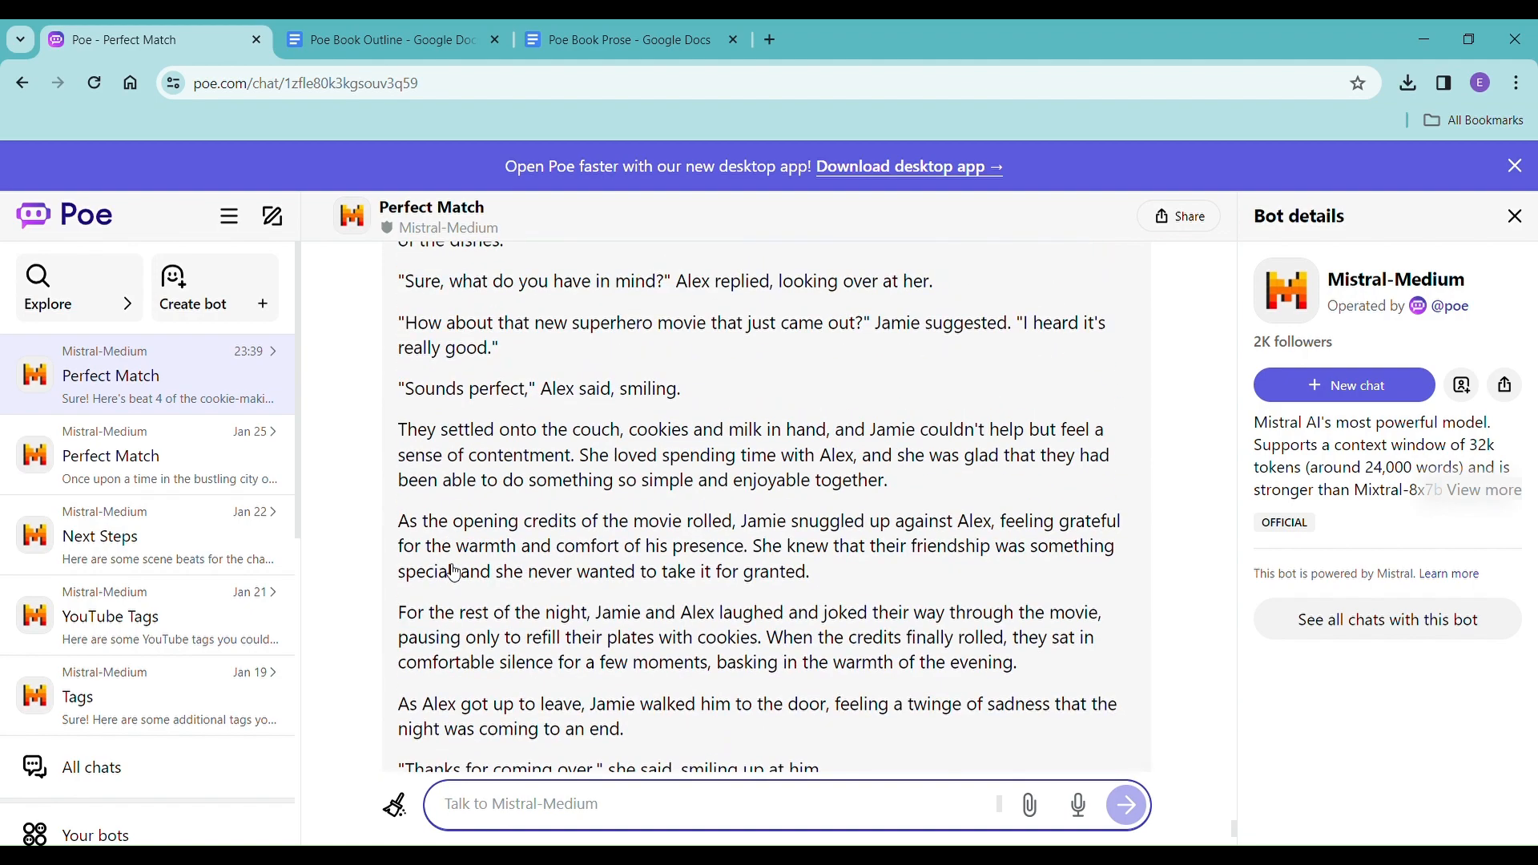
{"action": "scroll", "coordinate": [433, 506], "scroll_direction": "up", "scroll_amount": 4}
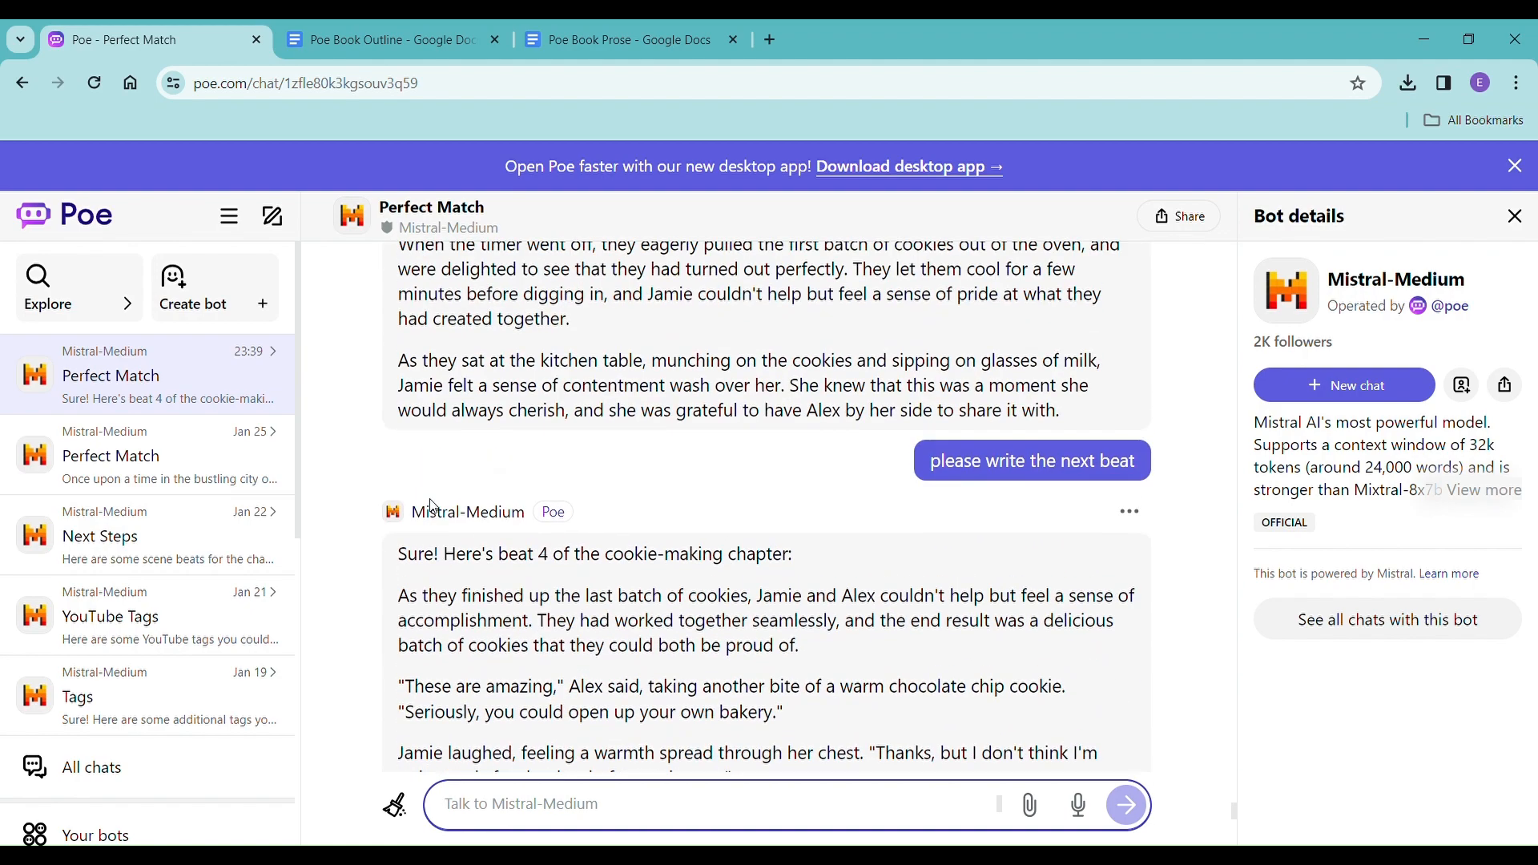
{"action": "left_click_drag", "start_coordinate": [408, 608], "coordinate": [963, 543]}
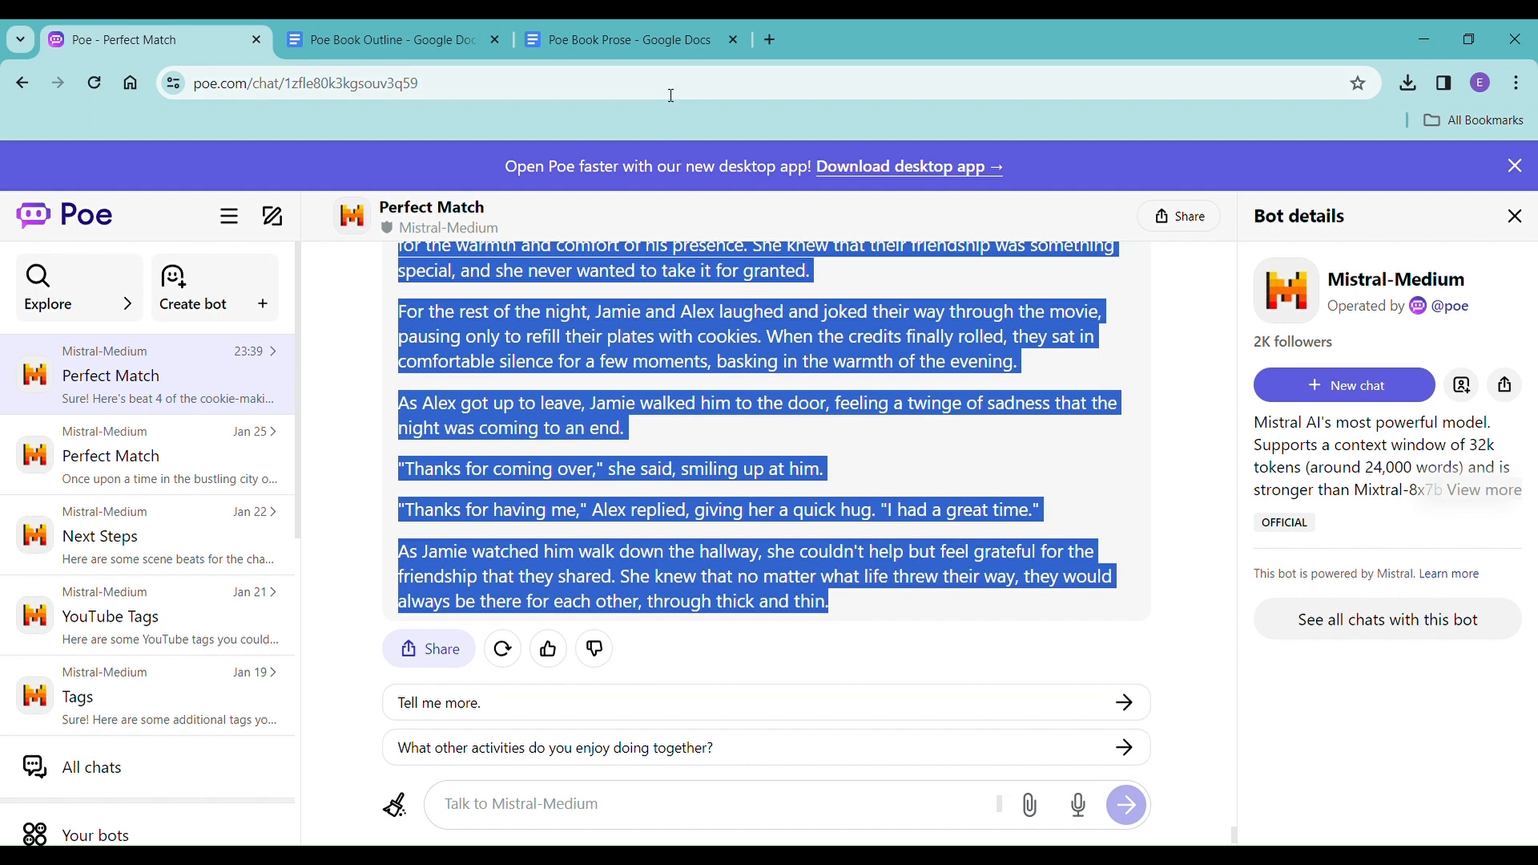
{"action": "left_click", "coordinate": [656, 55]}
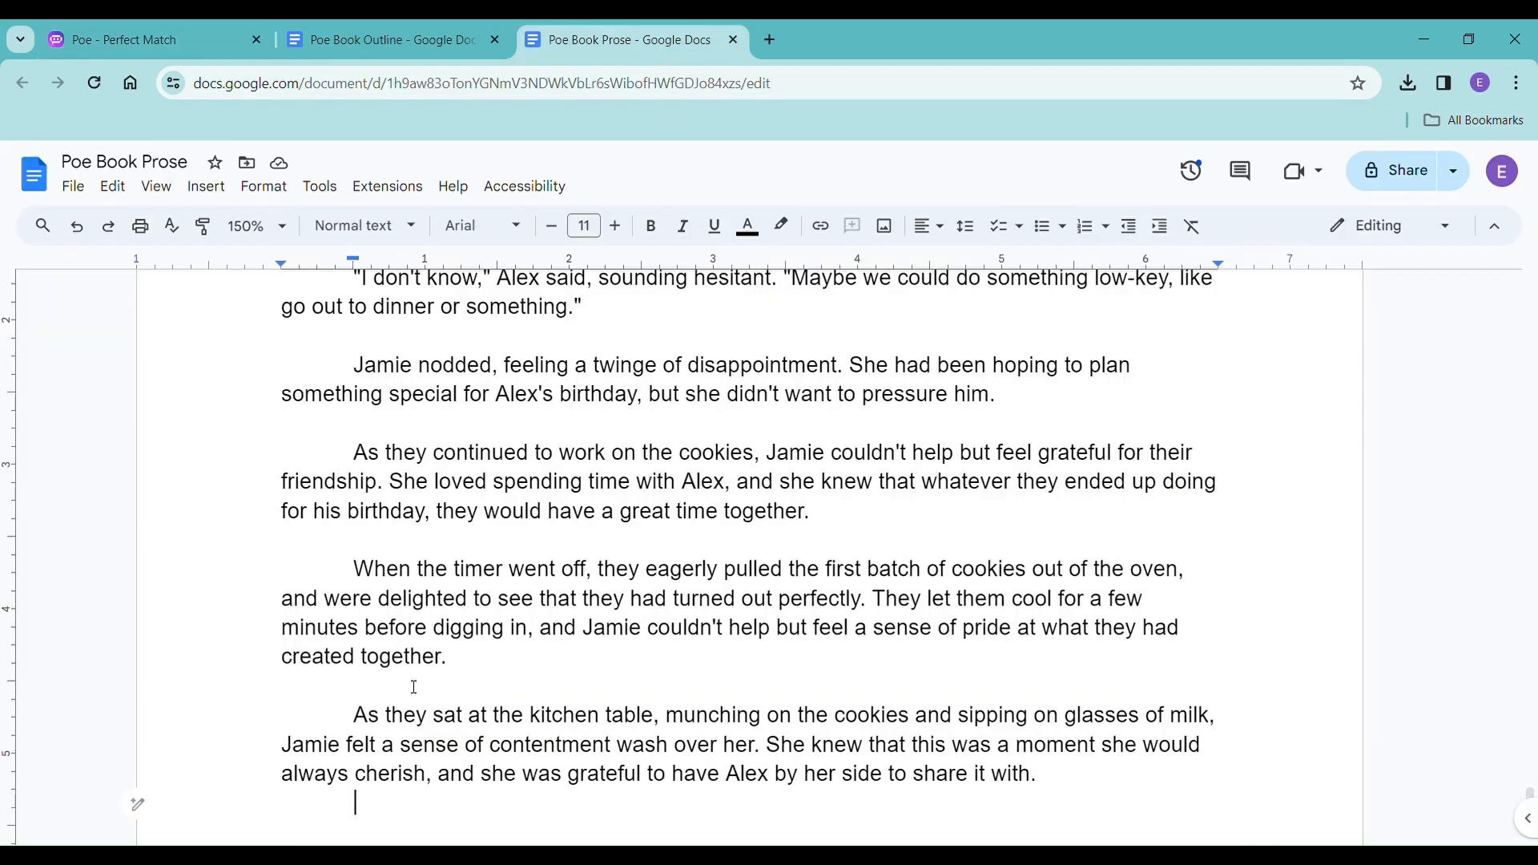
{"action": "right_click", "coordinate": [372, 806]}
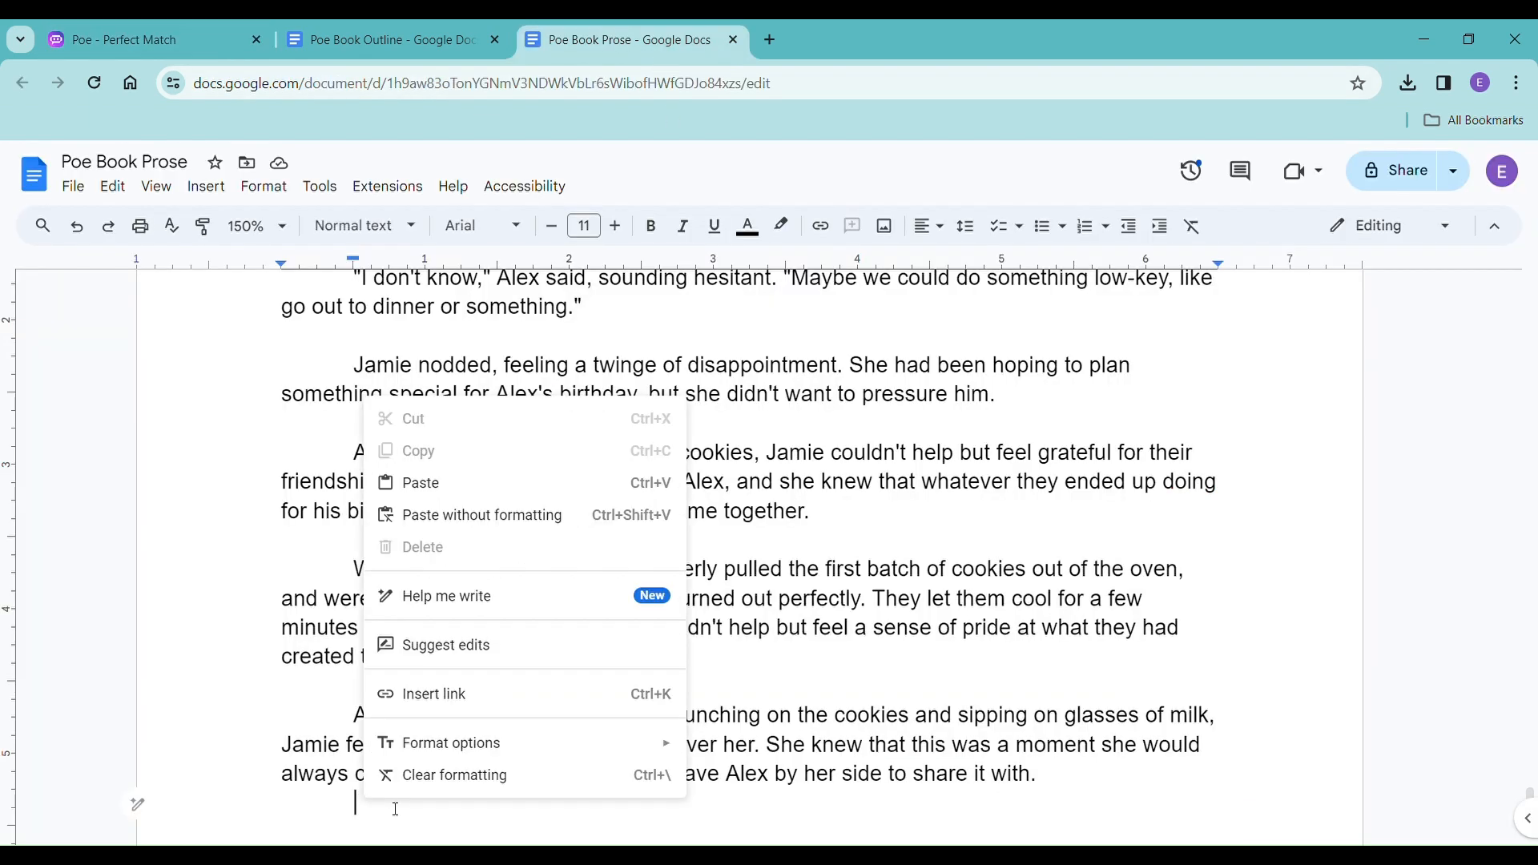
{"action": "left_click", "coordinate": [528, 519]}
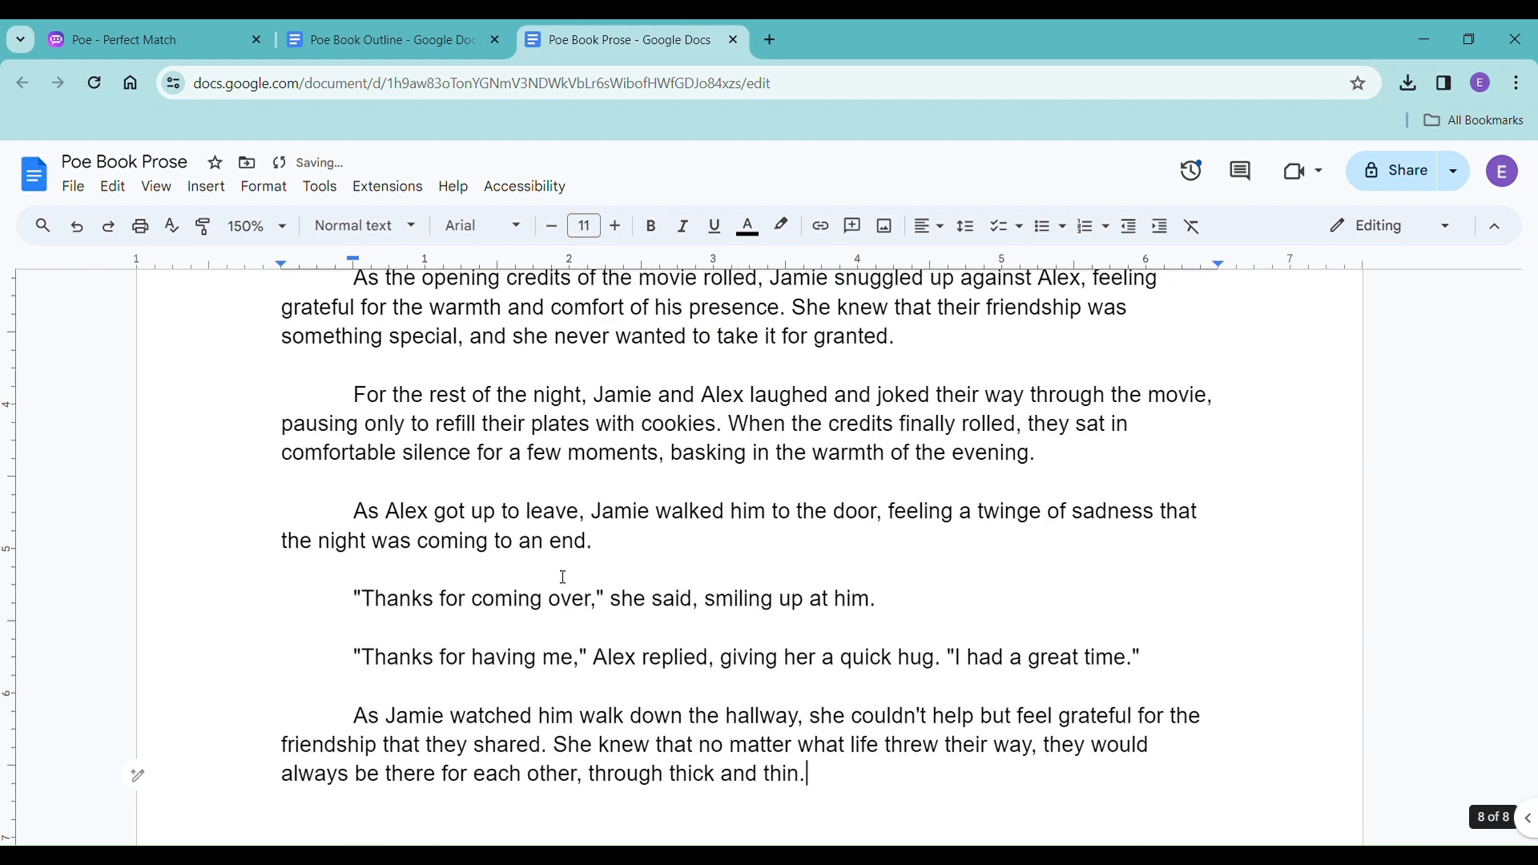
{"action": "key", "text": "Return"}
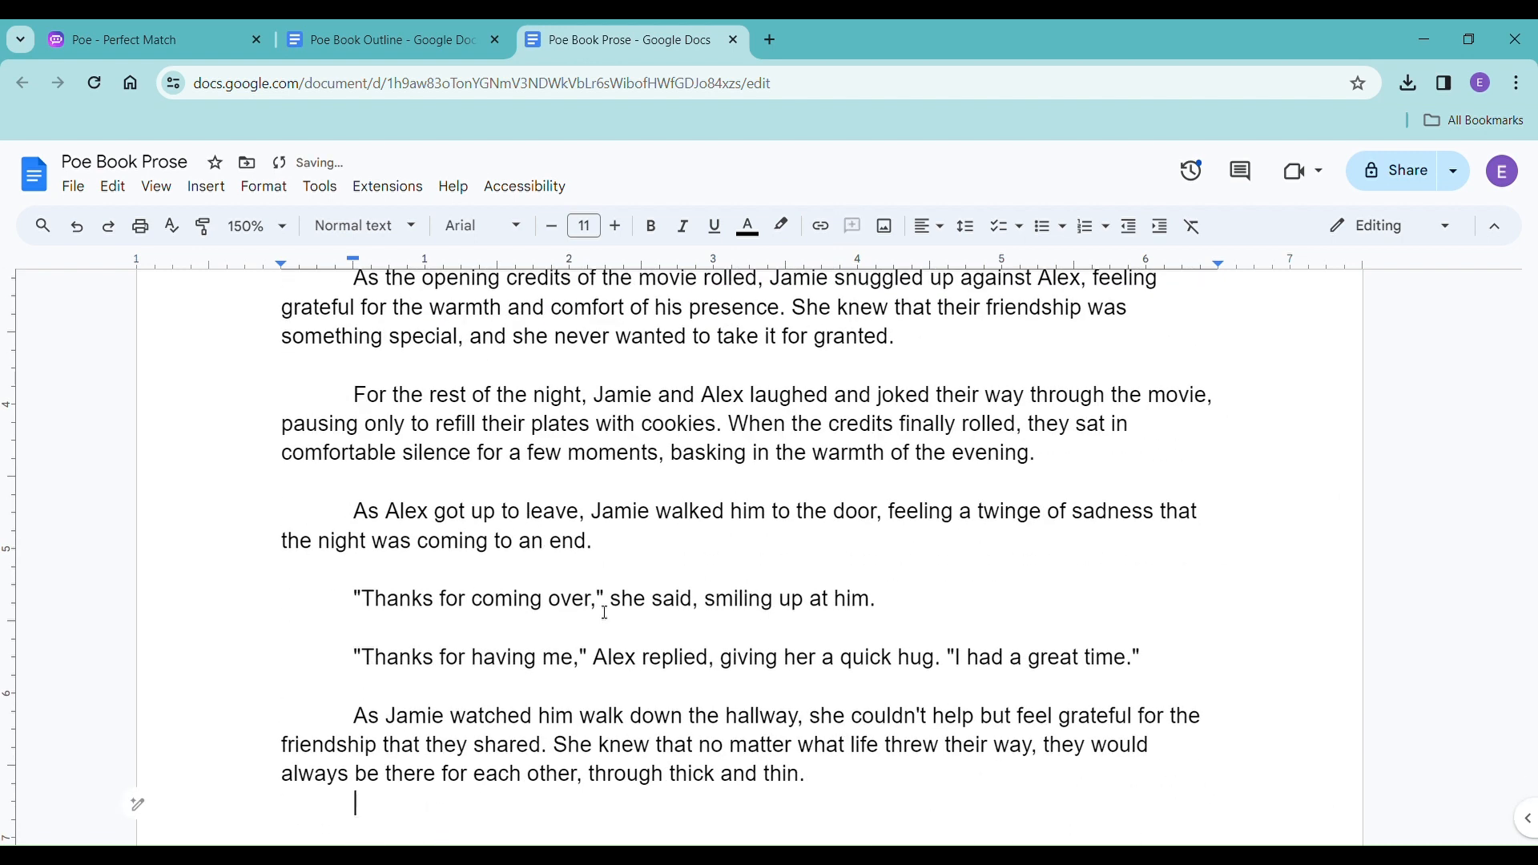
{"action": "key", "text": "ctrl+shift+c"}
{"action": "left_click", "coordinate": [885, 665]}
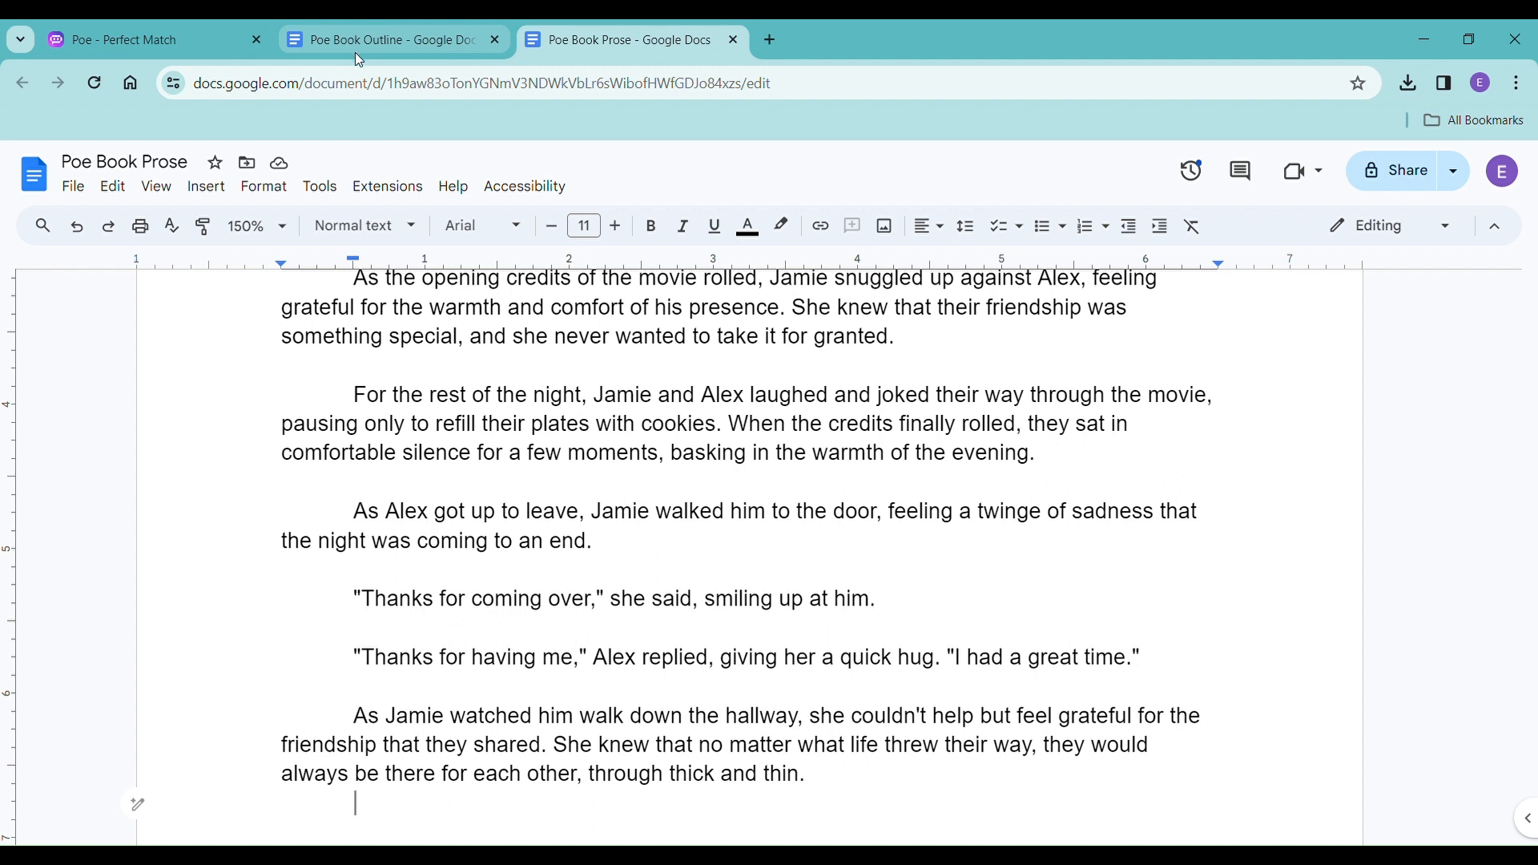
Return to the Poe chat and send Mistral-Medium the prompt "please continue this chapter".
{"action": "left_click", "coordinate": [141, 39]}
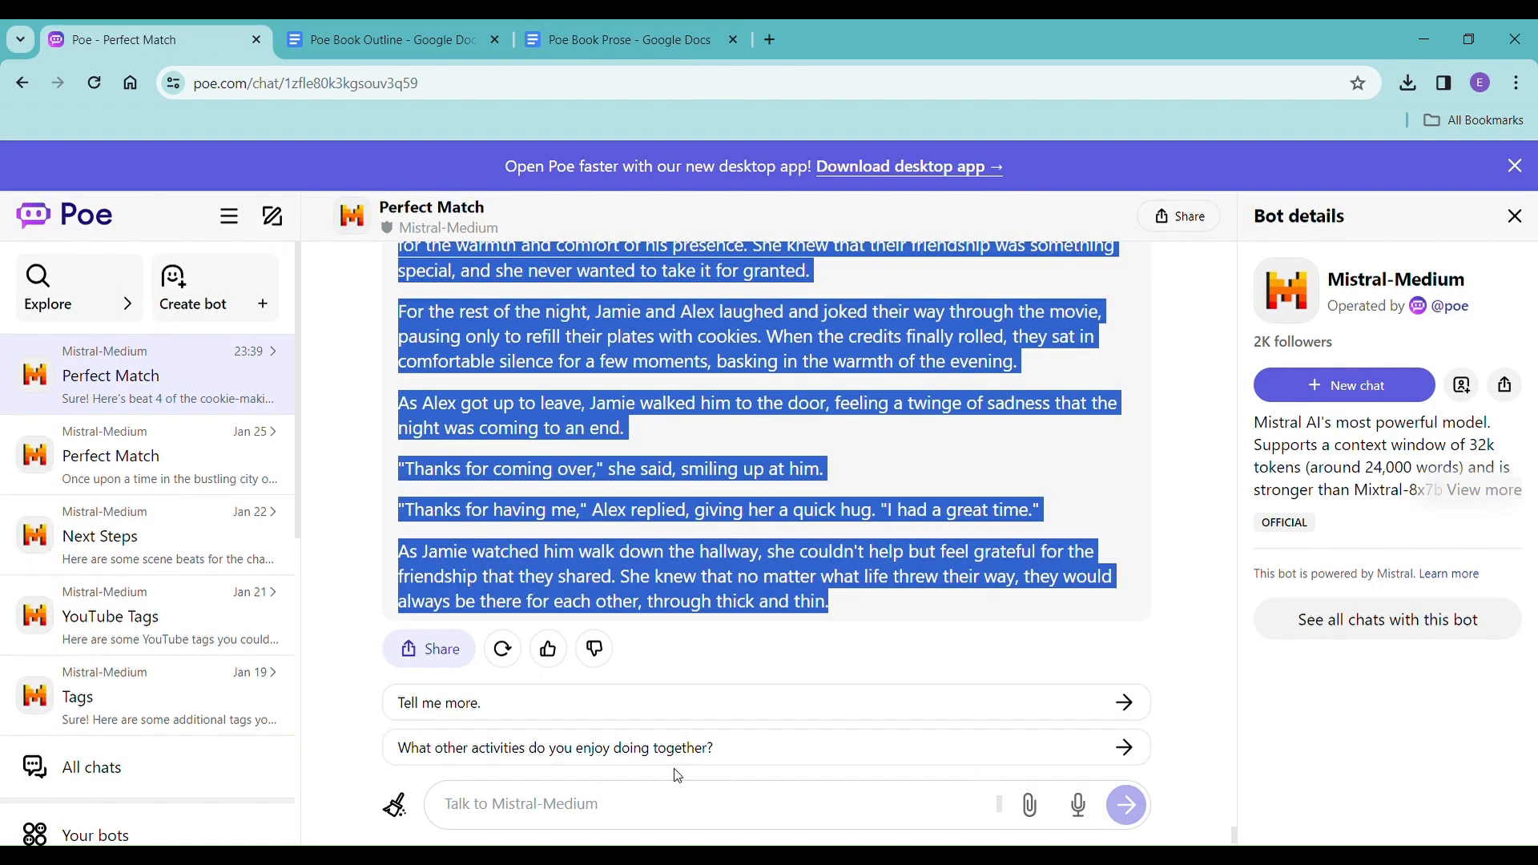
{"action": "left_click", "coordinate": [667, 805]}
{"action": "type", "text": "please conti"}
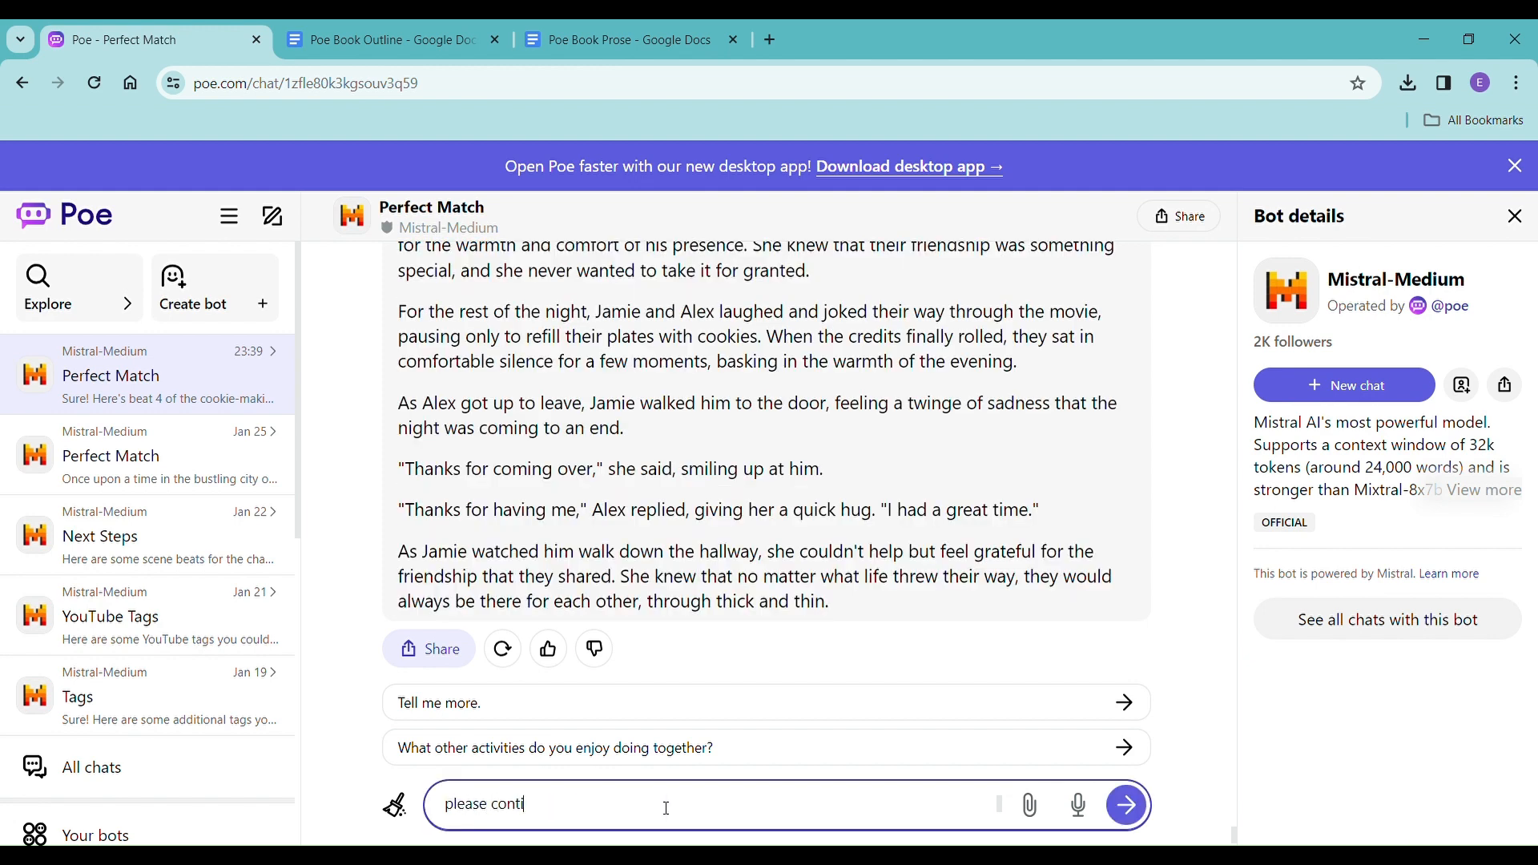
{"action": "type", "text": "nue this chapter"}
{"action": "key", "text": "Return"}
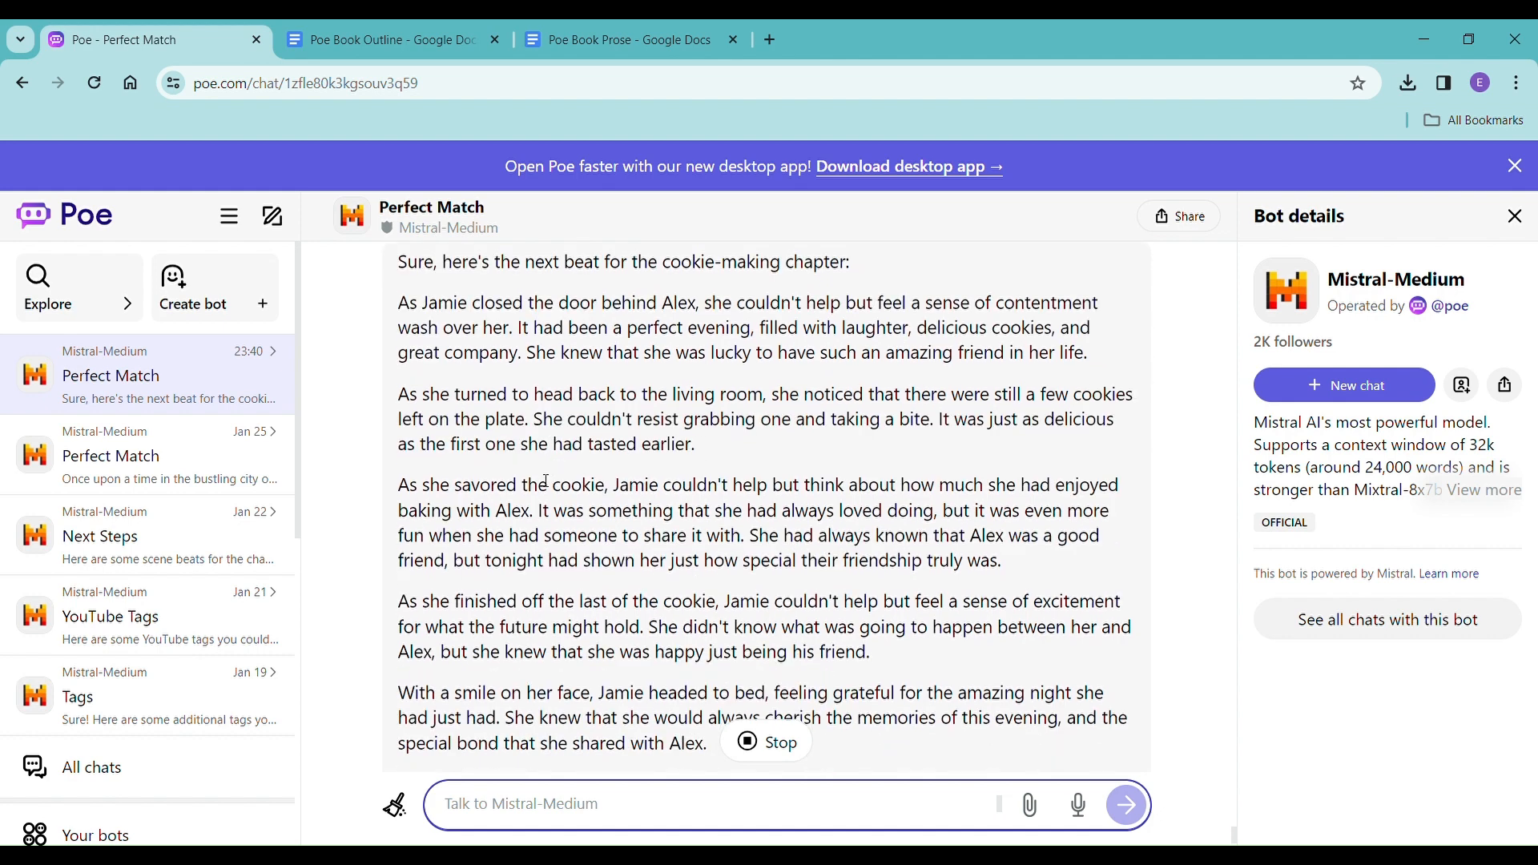
Copy the chapter continuation's prose, without its introductory line, to the end of Poe Book Prose without formatting and add an empty line below.
{"action": "scroll", "coordinate": [545, 482], "scroll_direction": "up", "scroll_amount": 3}
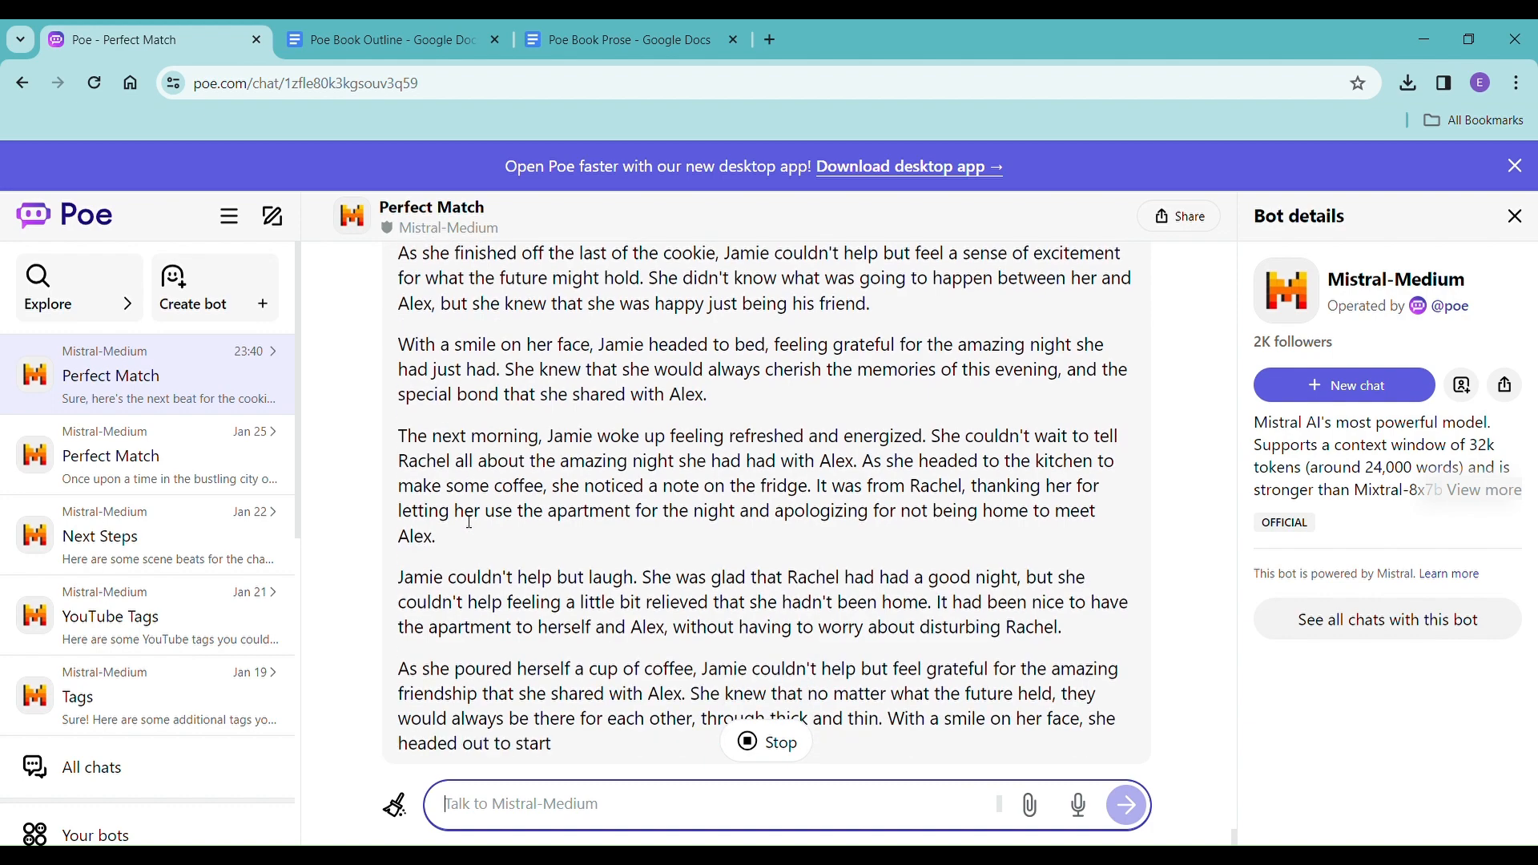
{"action": "scroll", "coordinate": [420, 318], "scroll_direction": "up", "scroll_amount": 10}
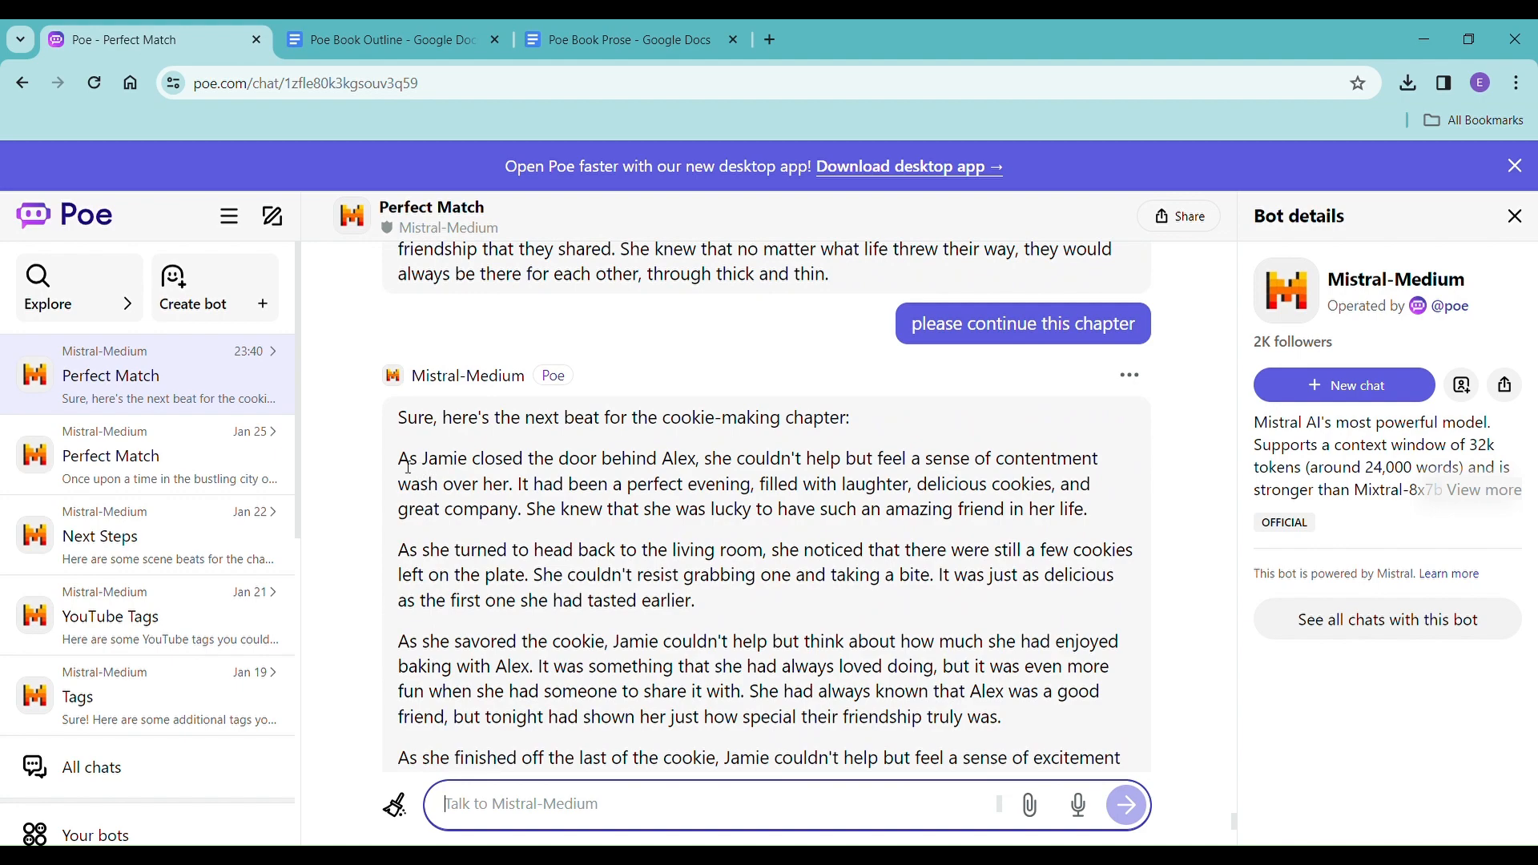
{"action": "left_click_drag", "start_coordinate": [408, 467], "coordinate": [955, 563]}
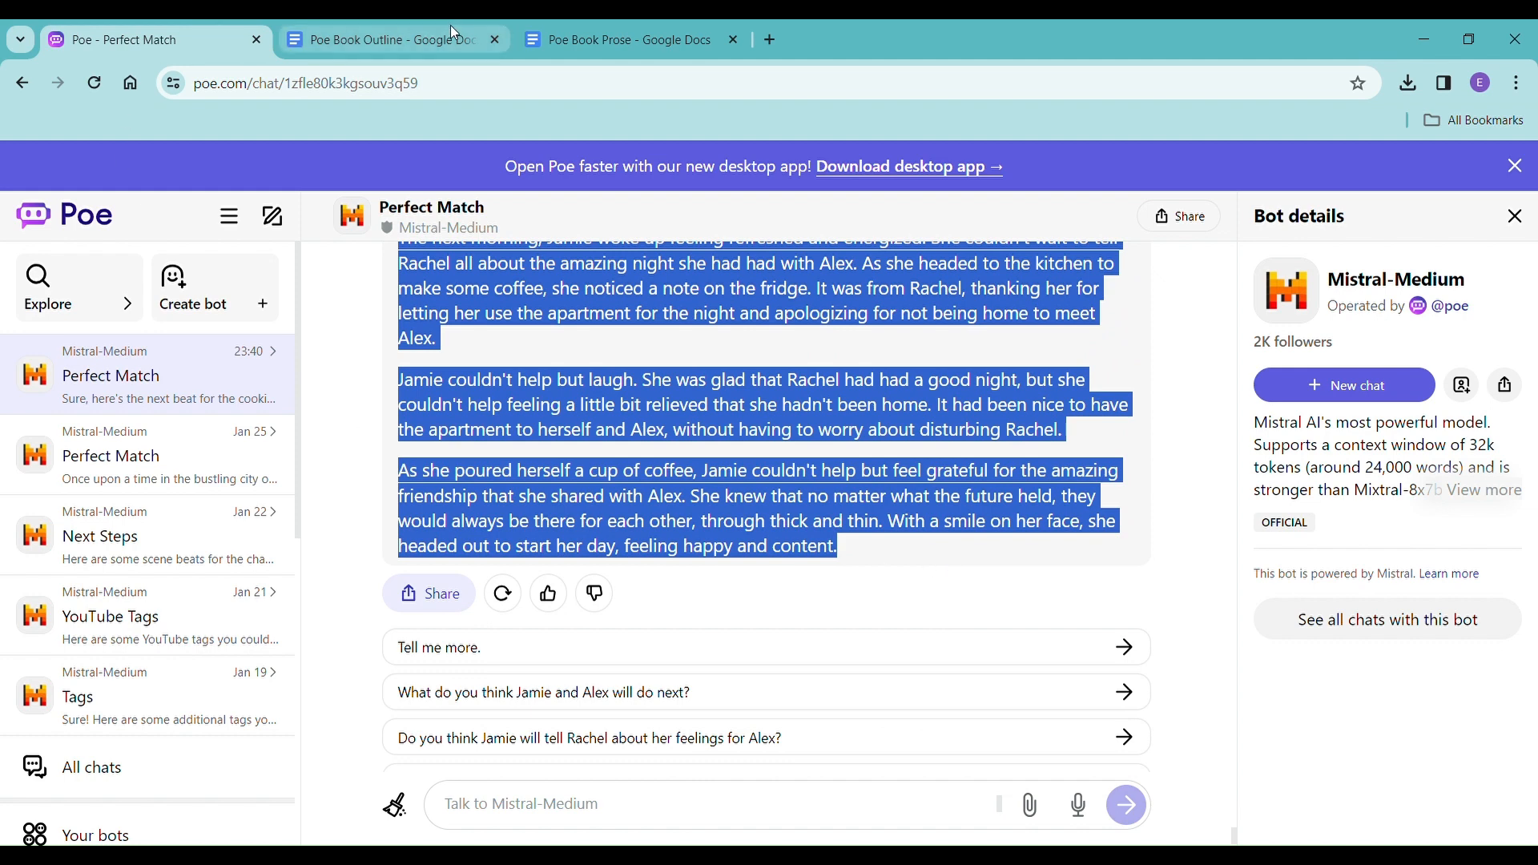
{"action": "left_click", "coordinate": [593, 39]}
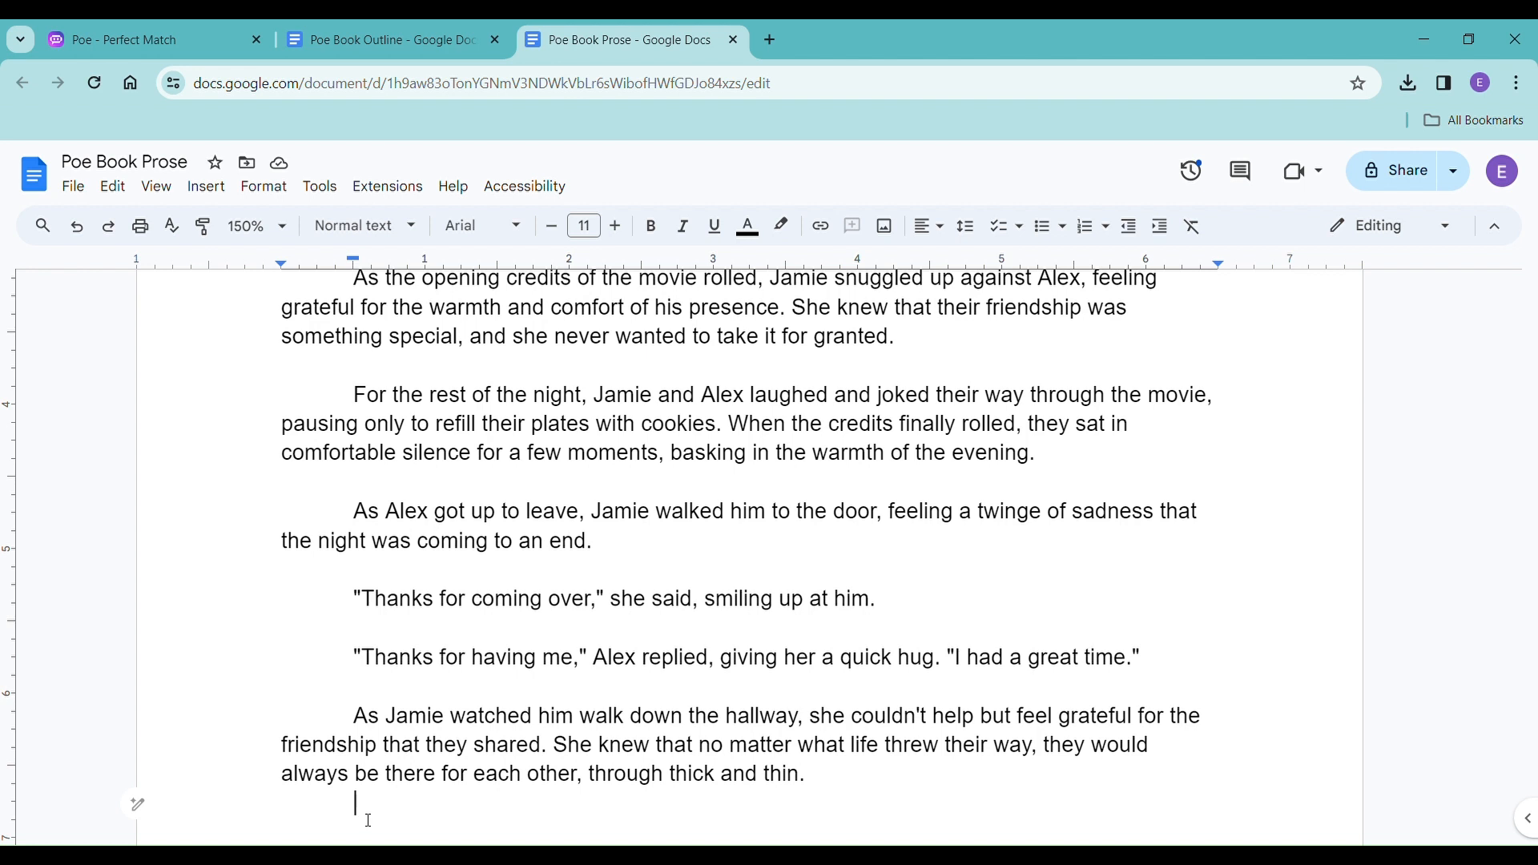
{"action": "scroll", "coordinate": [397, 745], "scroll_direction": "down", "scroll_amount": 4}
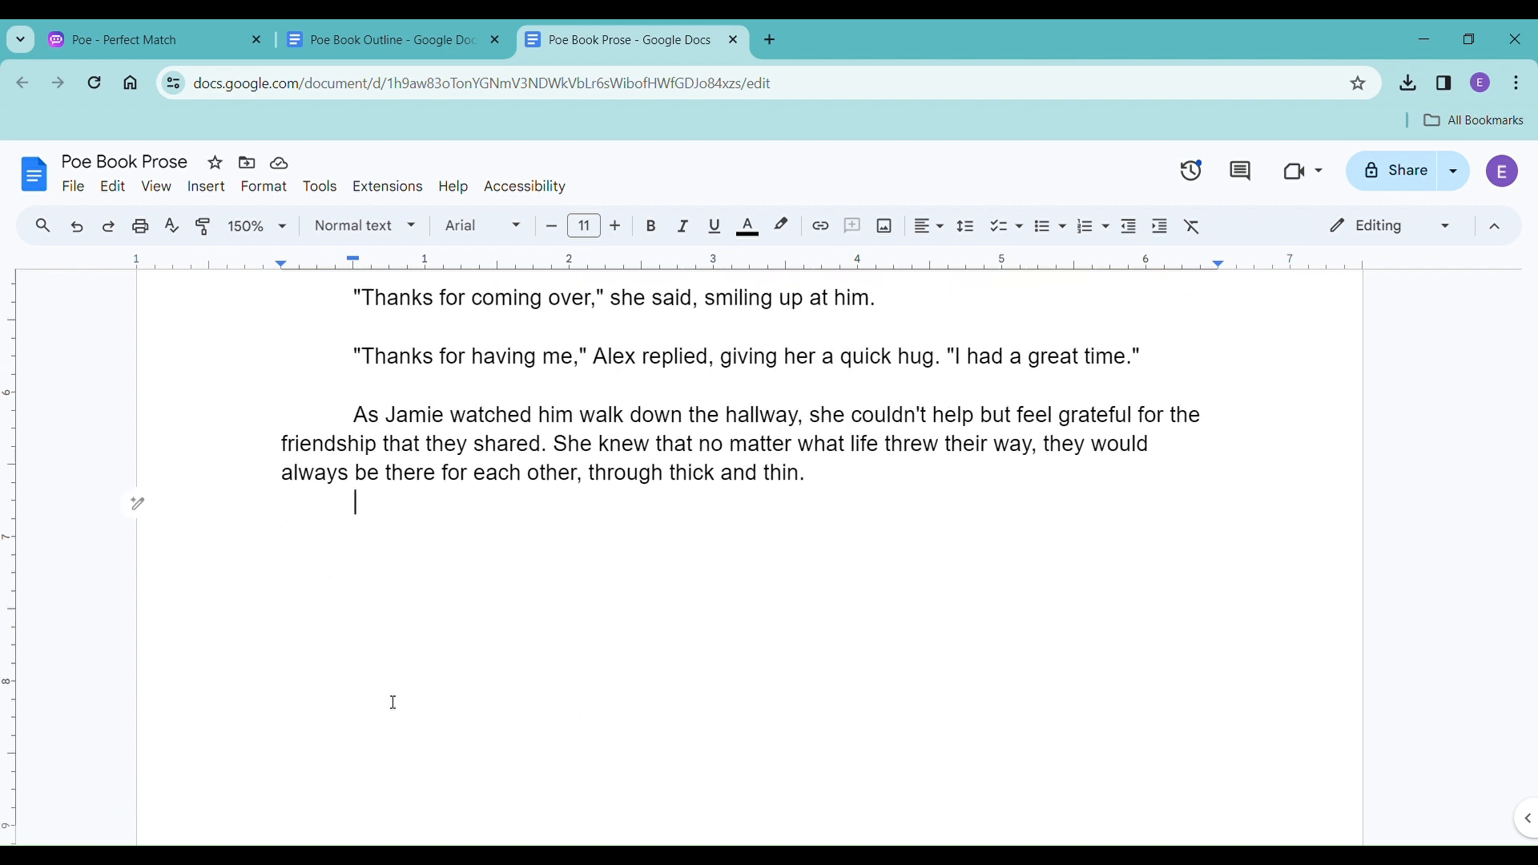
{"action": "right_click", "coordinate": [358, 503]}
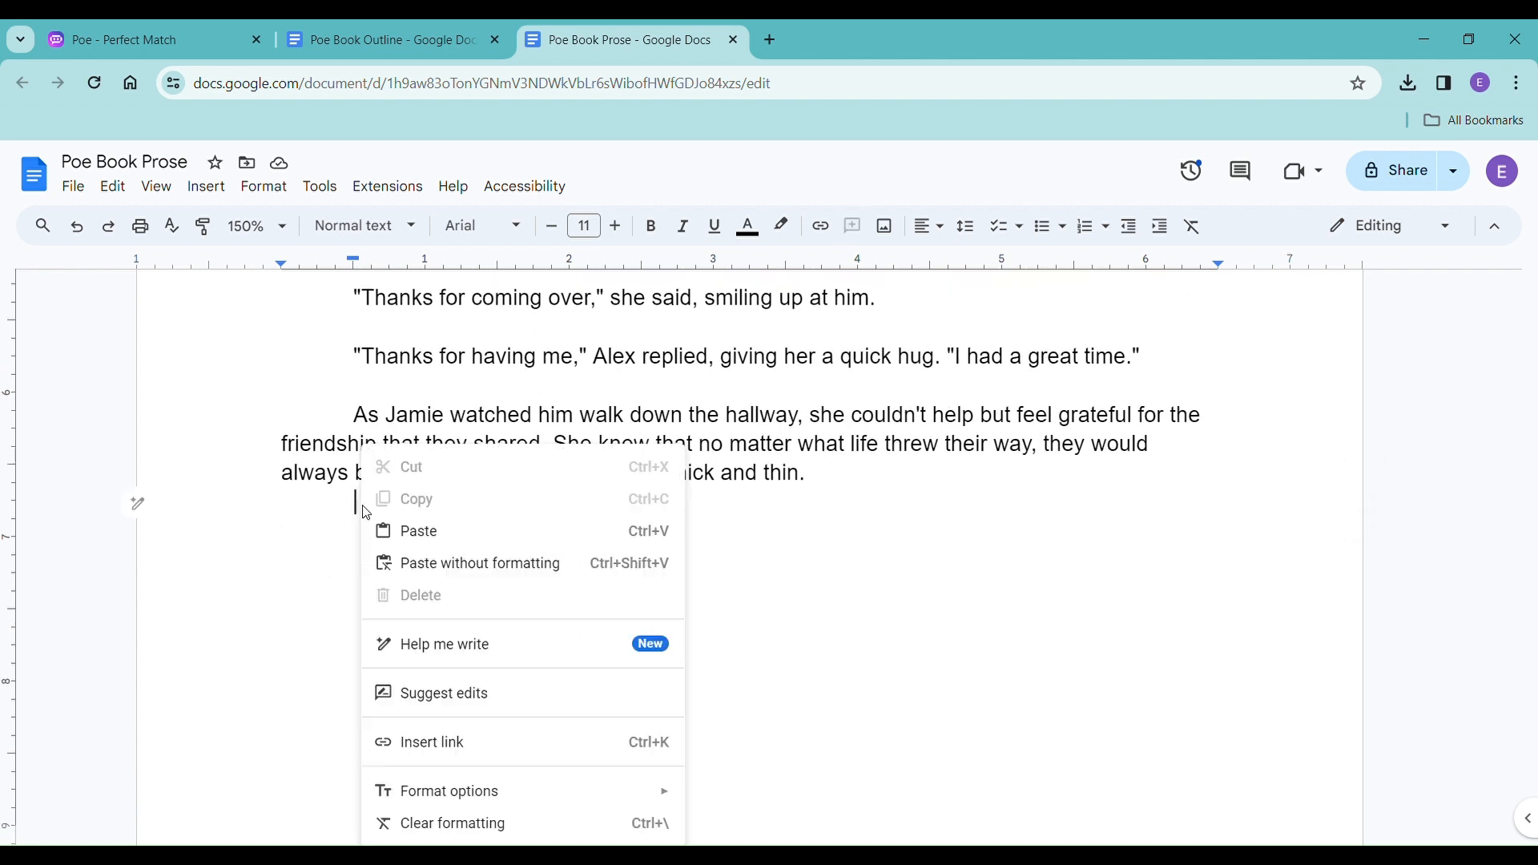
{"action": "left_click", "coordinate": [497, 580]}
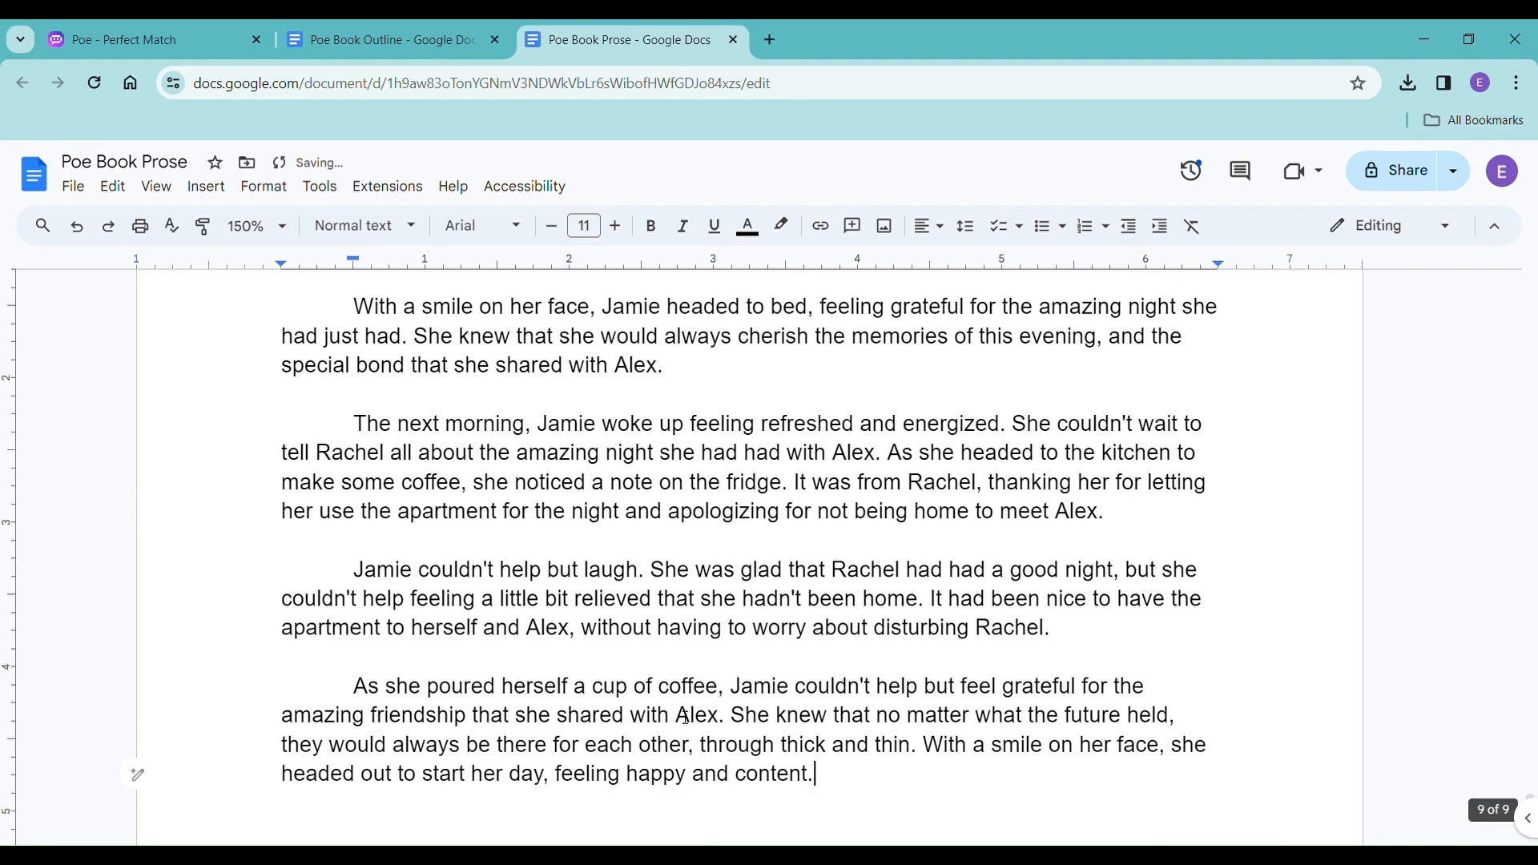
{"action": "key", "text": "Return"}
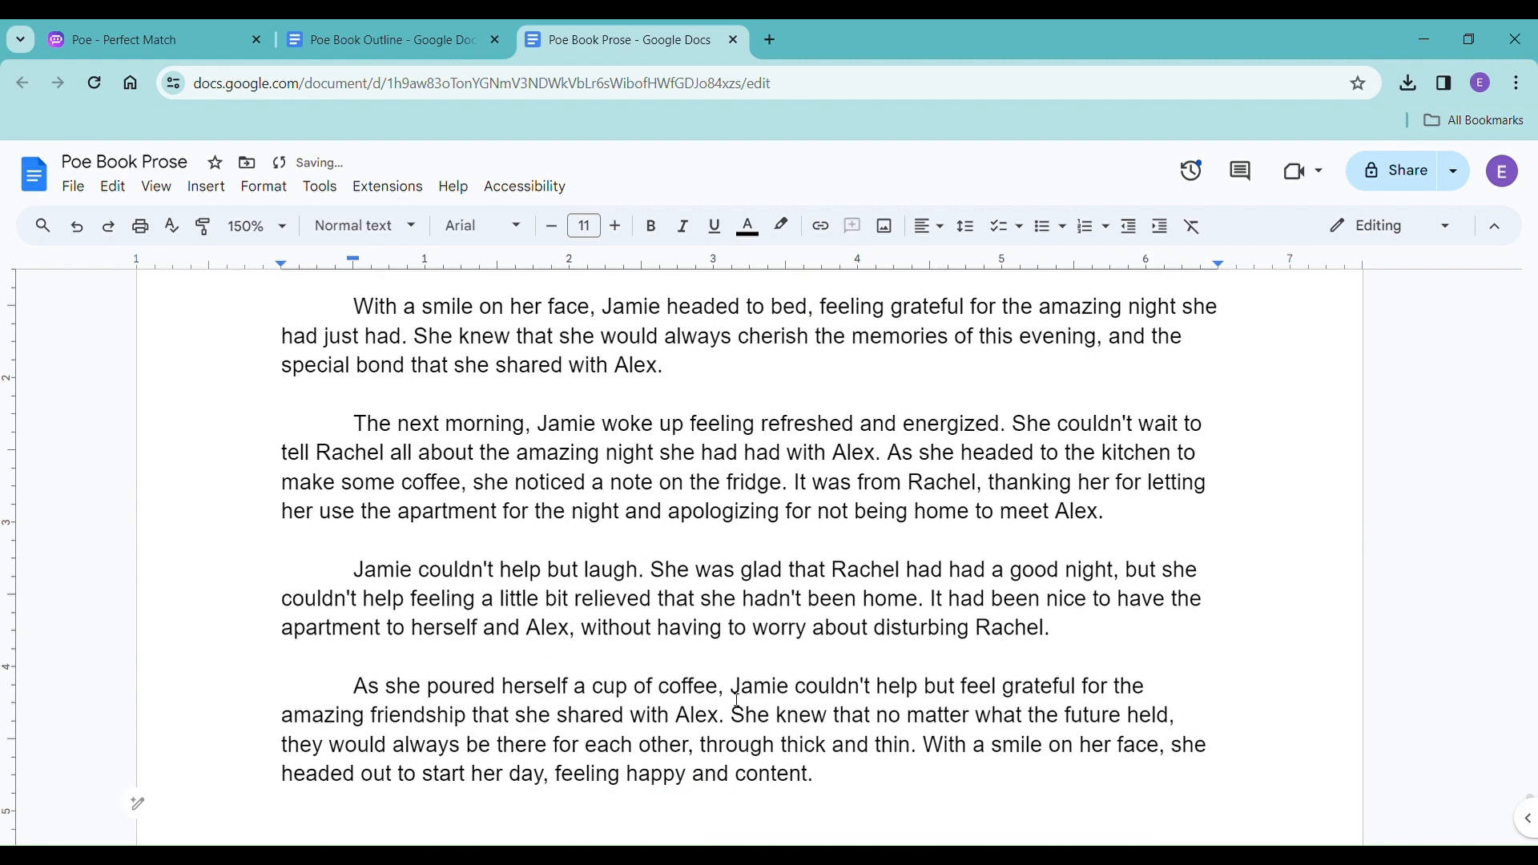
{"action": "scroll", "coordinate": [737, 700], "scroll_direction": "down", "scroll_amount": 2}
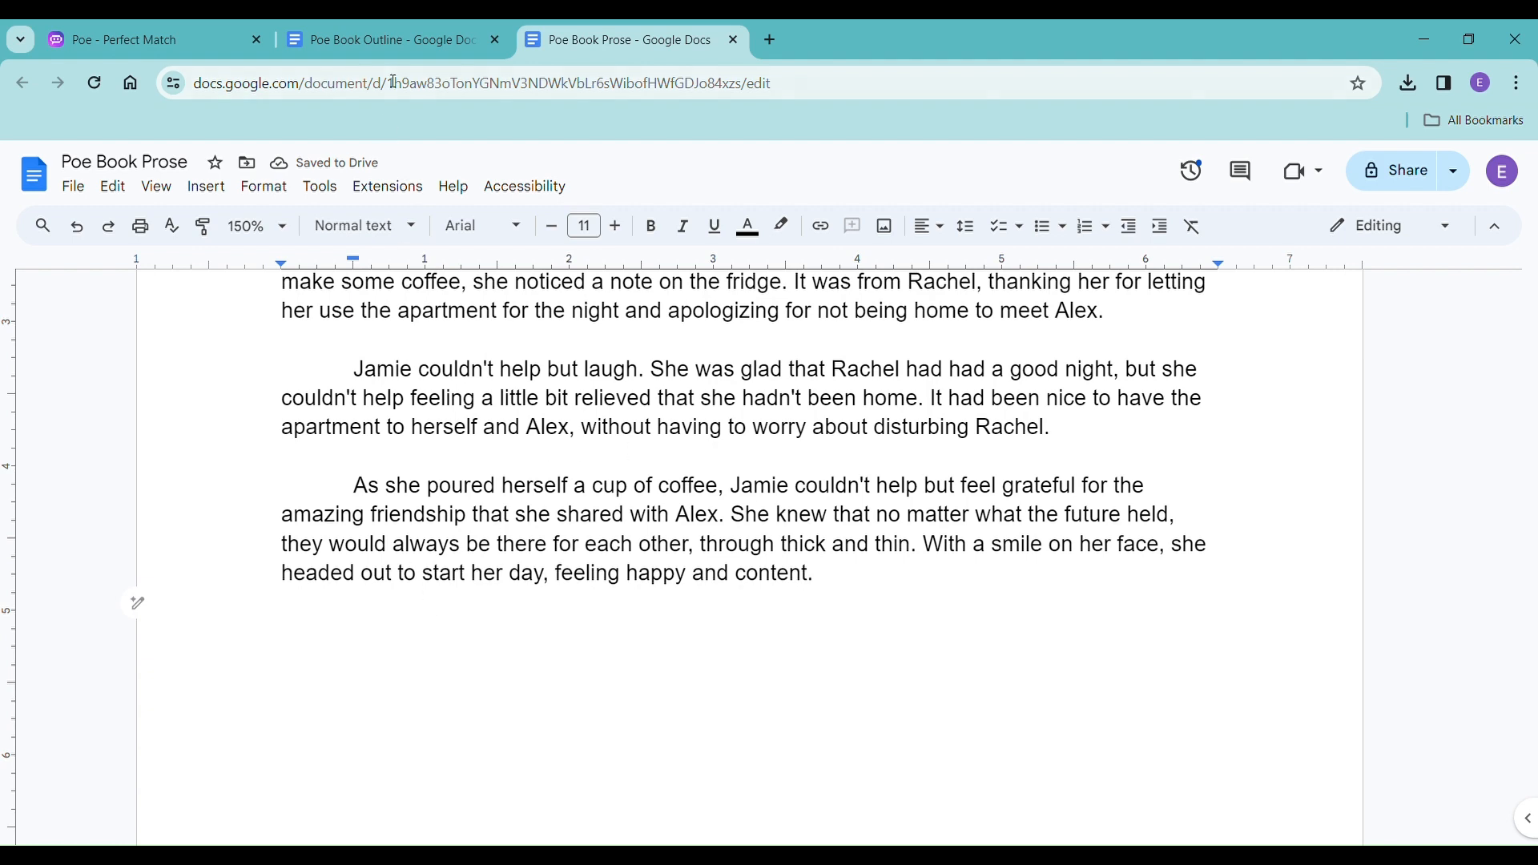
Check the Chapter 2 summary in Poe Book Outline and review the cookie-making scene beats against the prose in the Poe chat.
{"action": "left_click", "coordinate": [393, 48]}
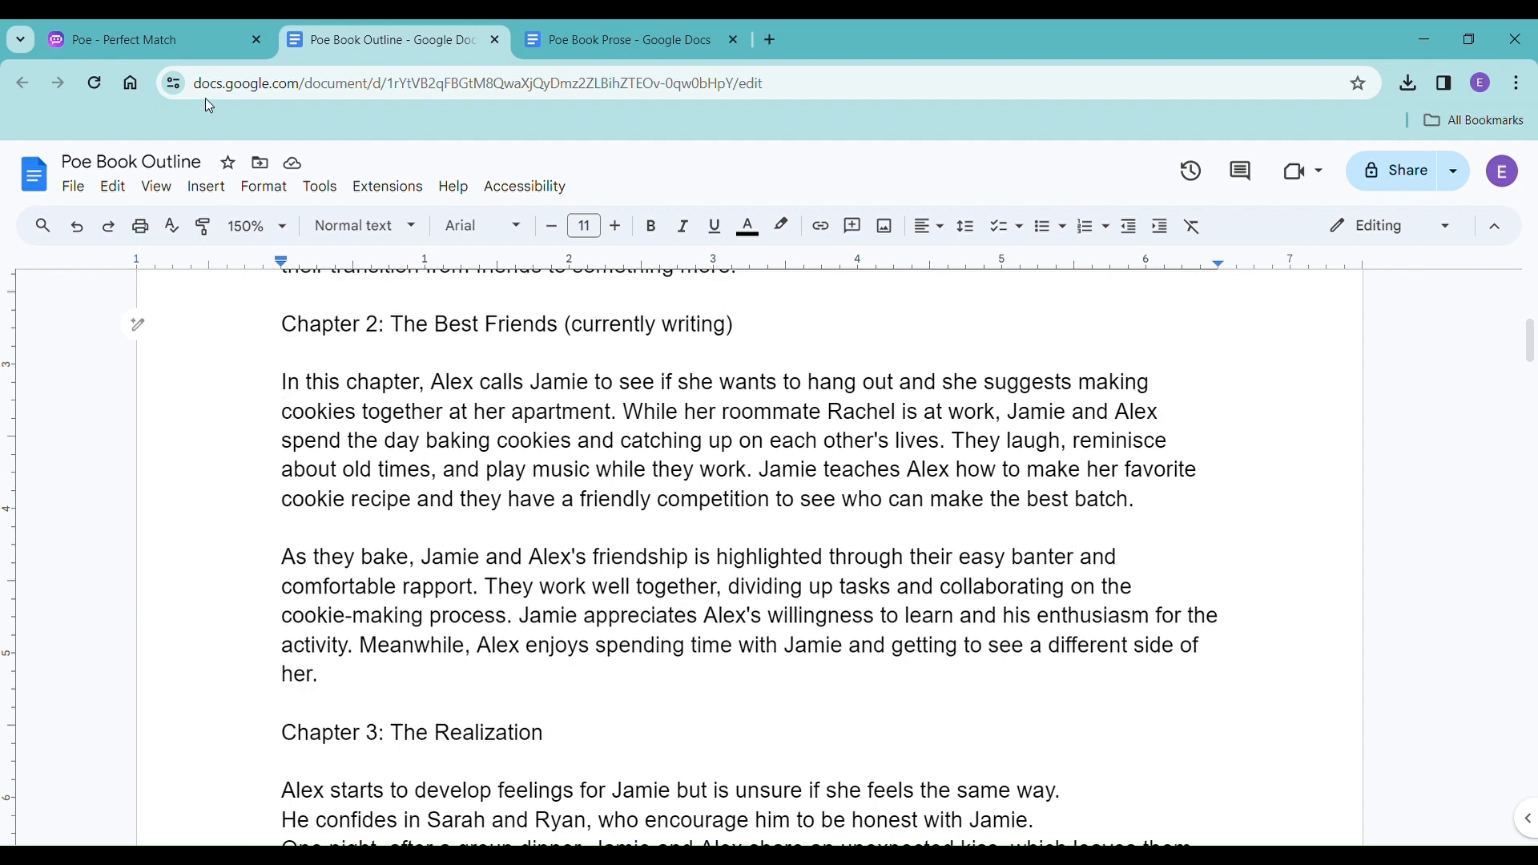
{"action": "left_click", "coordinate": [192, 44]}
{"action": "left_click", "coordinate": [395, 36]}
{"action": "left_click", "coordinate": [157, 55]}
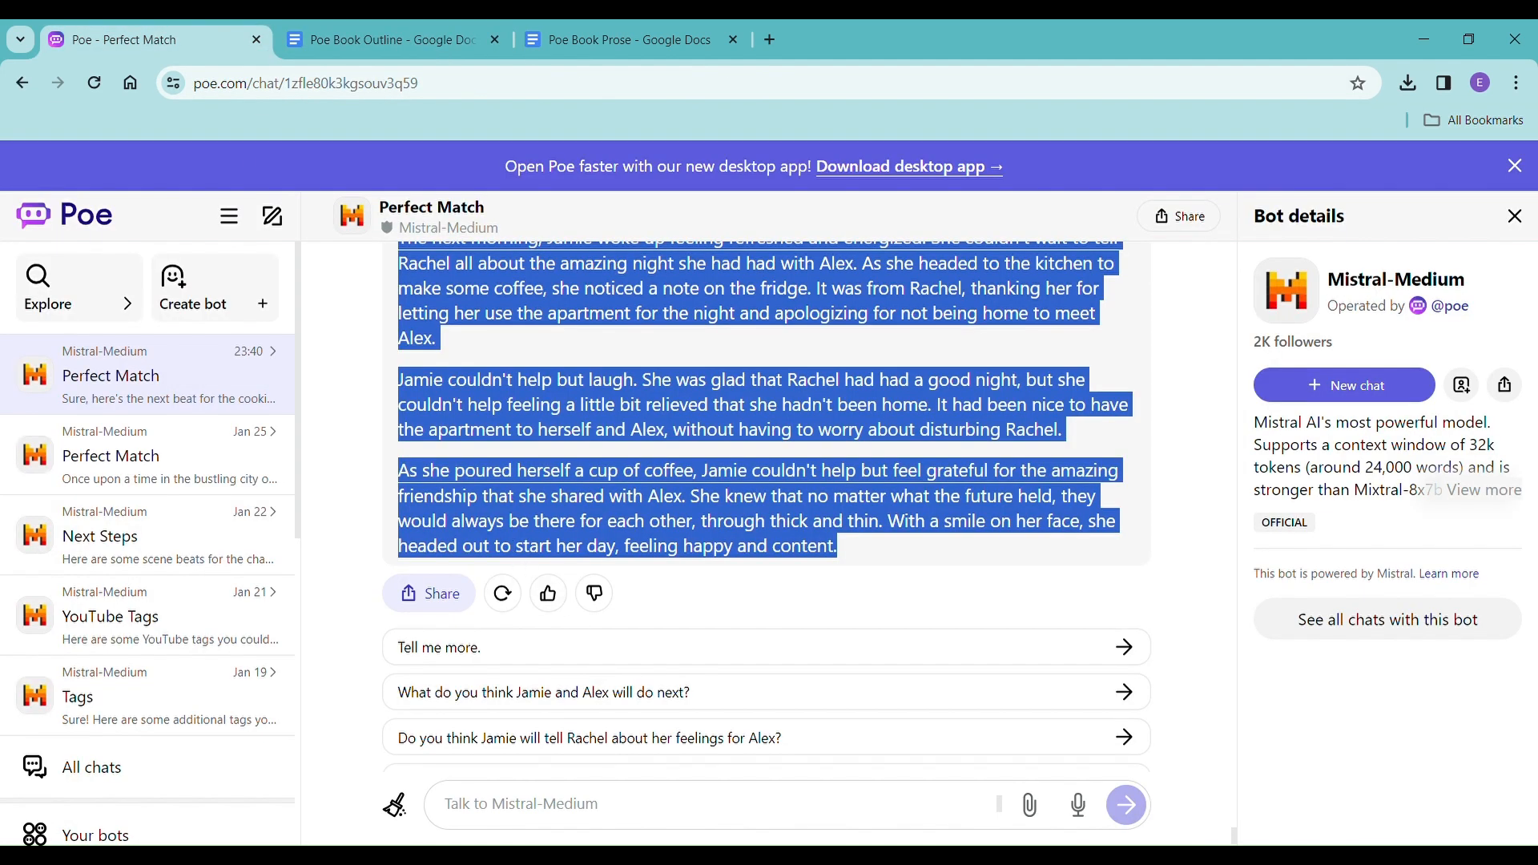
{"action": "left_click", "coordinate": [625, 824]}
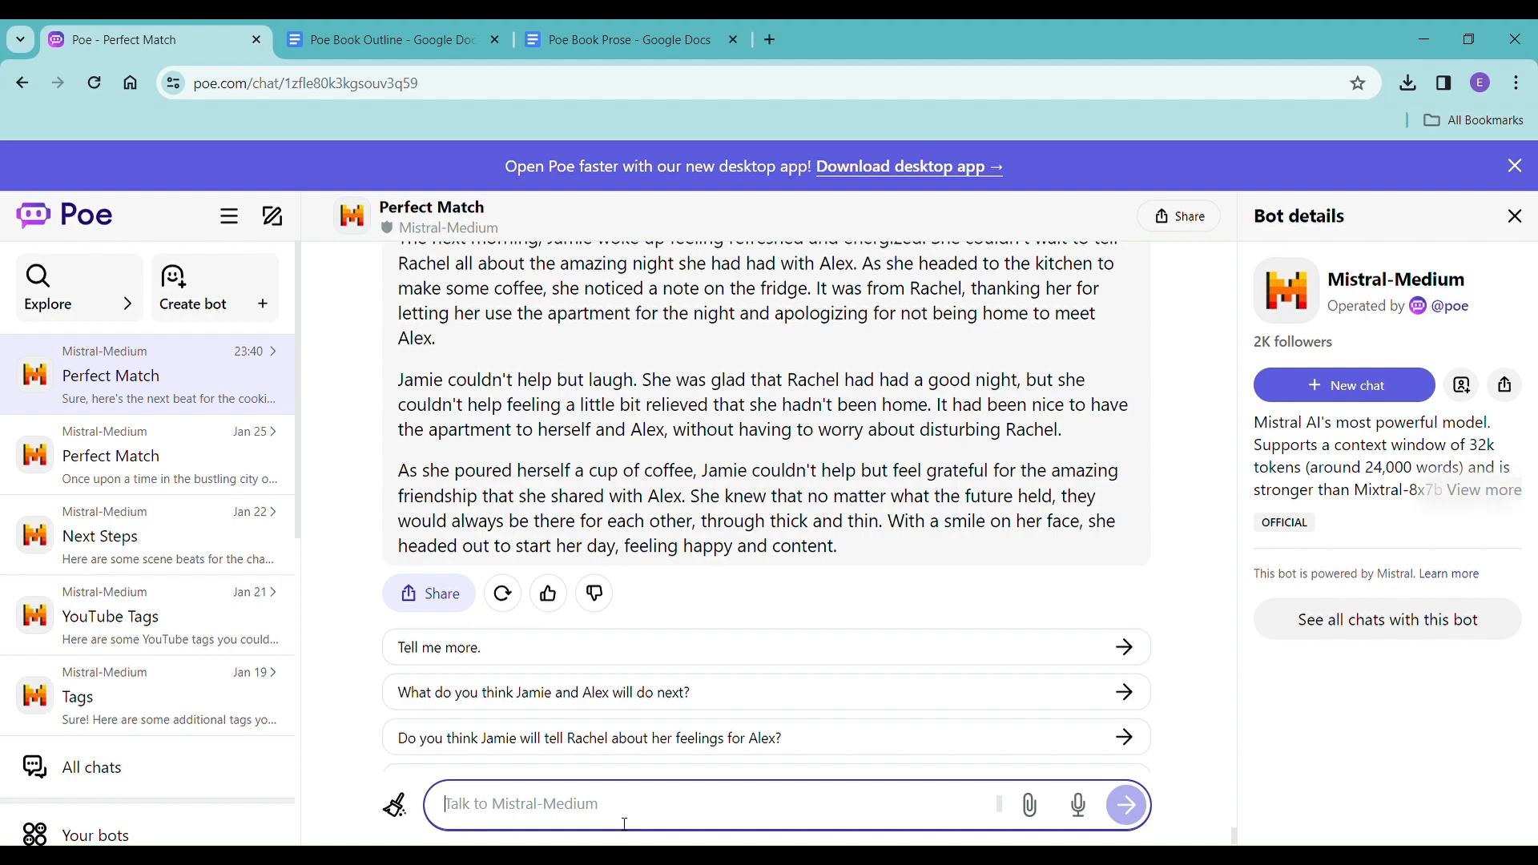
{"action": "scroll", "coordinate": [757, 568], "scroll_direction": "up", "scroll_amount": 20}
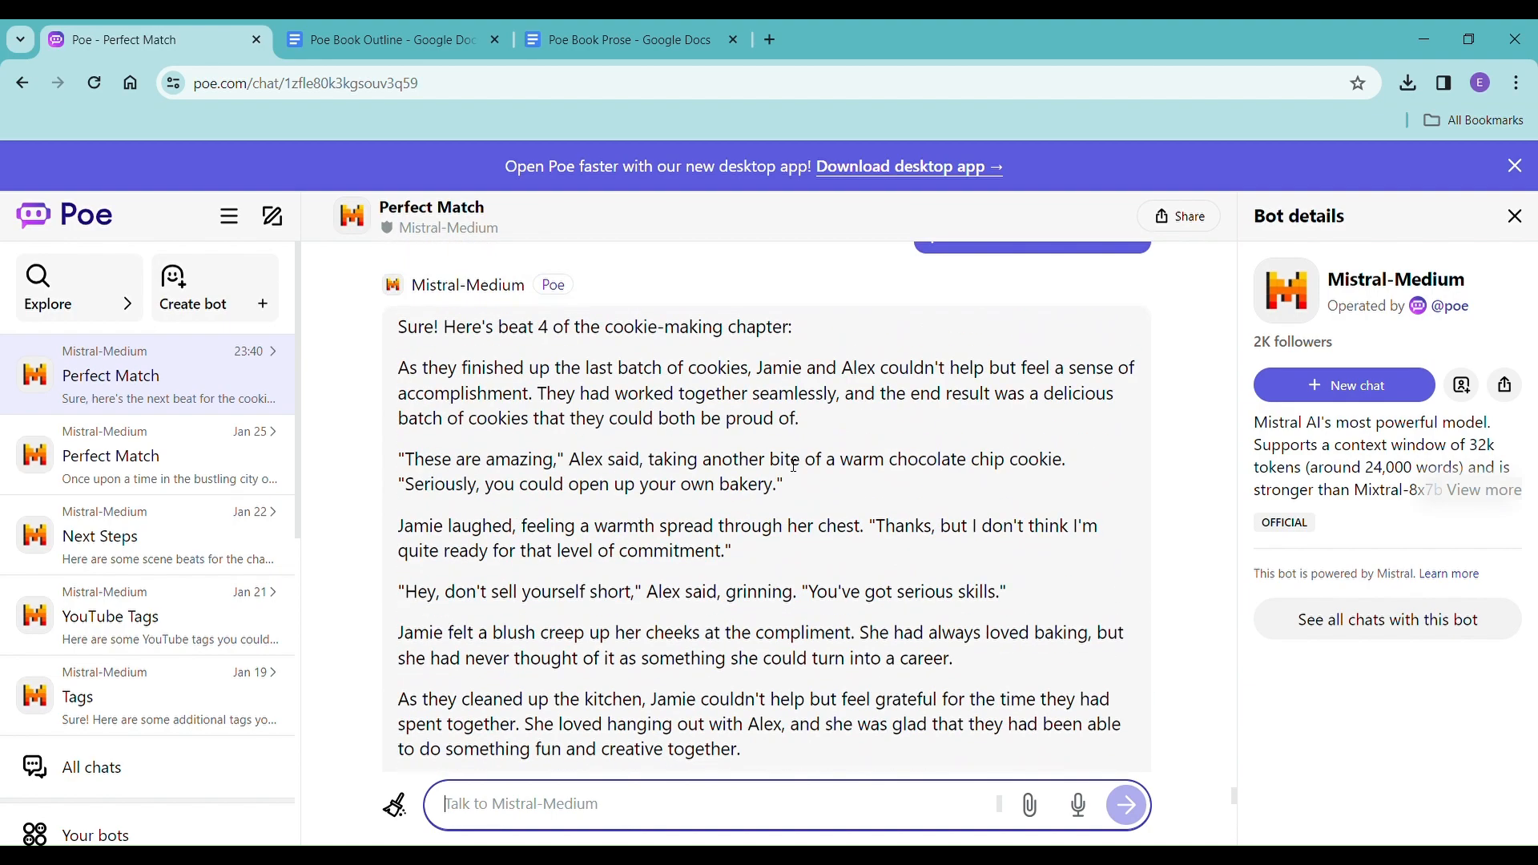
{"action": "scroll", "coordinate": [794, 466], "scroll_direction": "up", "scroll_amount": 15}
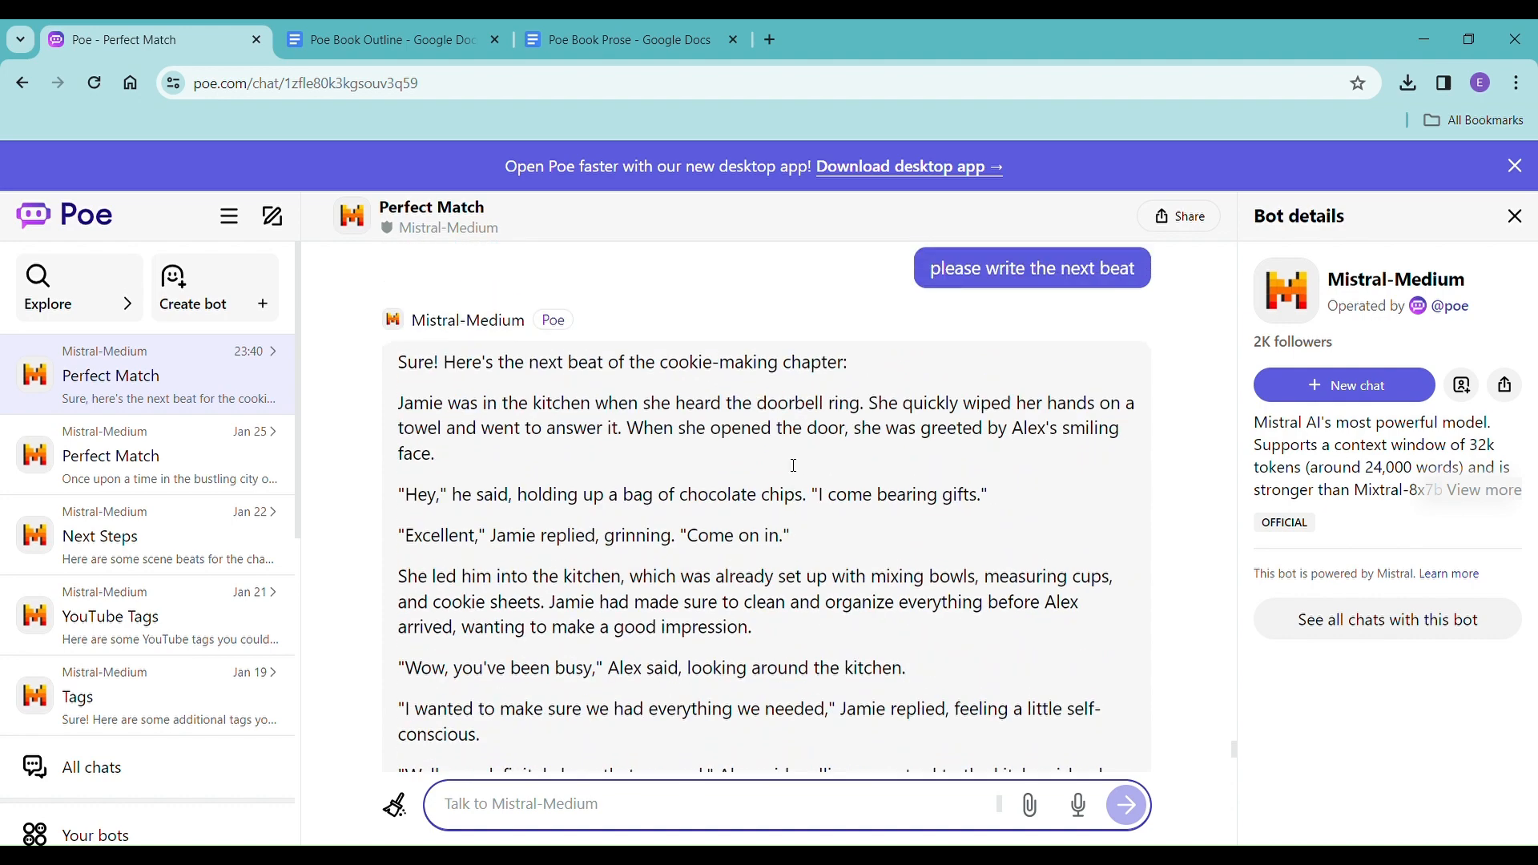
{"action": "scroll", "coordinate": [794, 466], "scroll_direction": "up", "scroll_amount": 15}
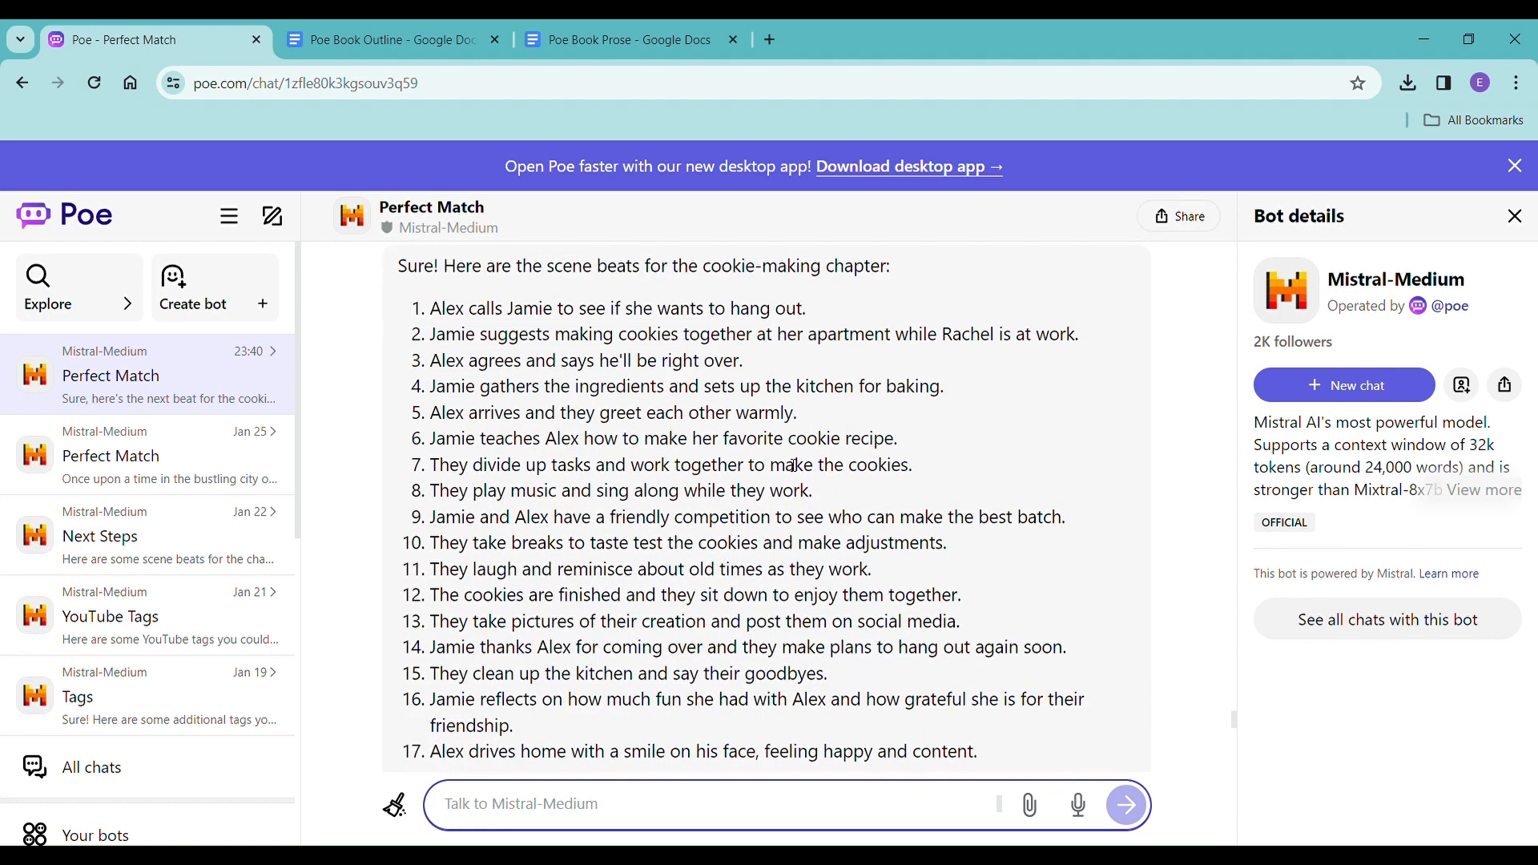
{"action": "scroll", "coordinate": [794, 465], "scroll_direction": "down", "scroll_amount": 3}
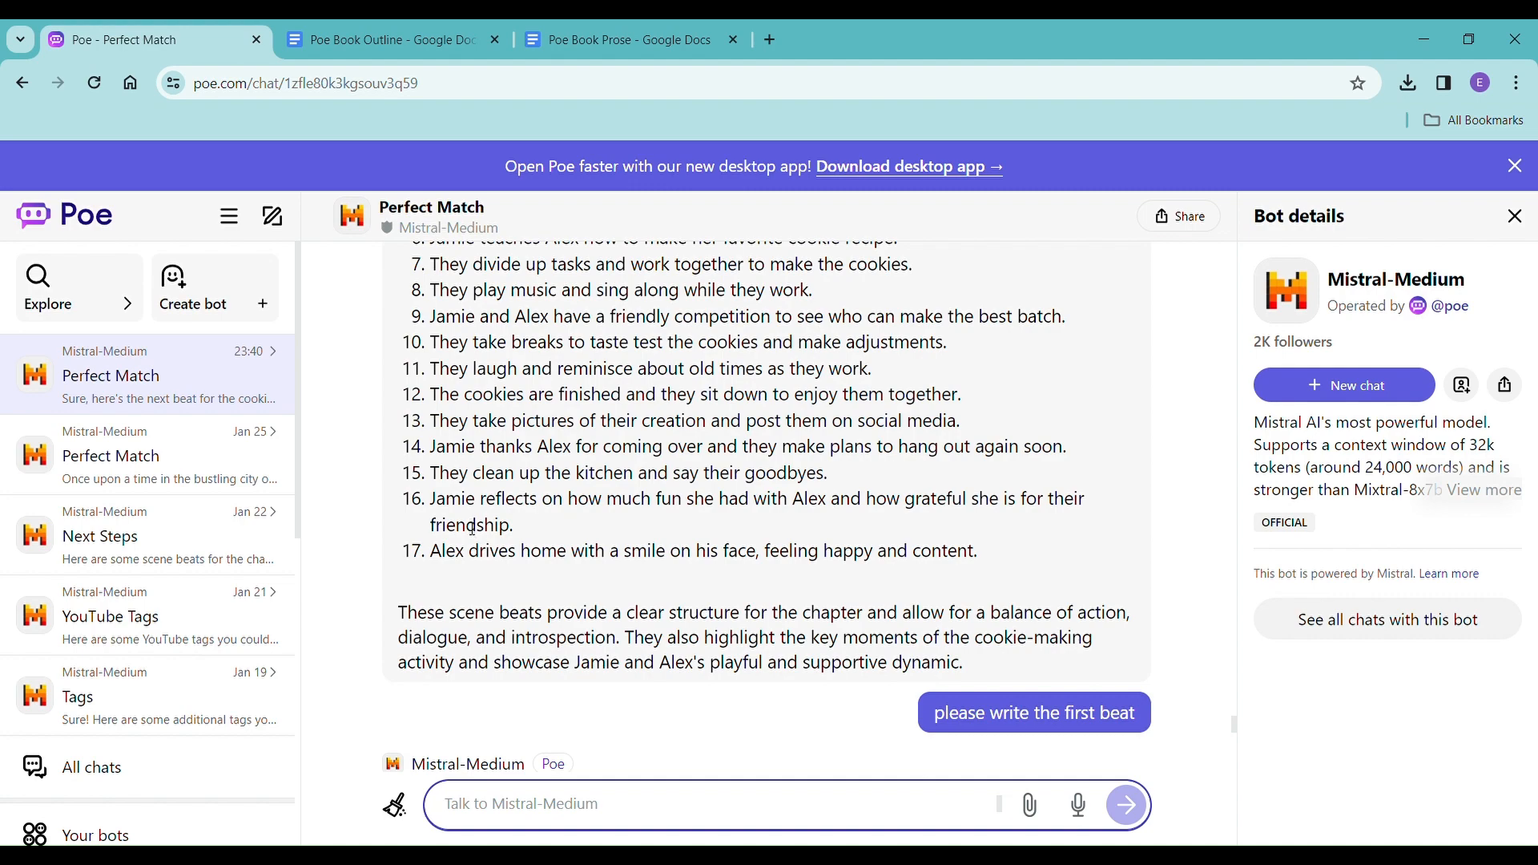
{"action": "scroll", "coordinate": [474, 564], "scroll_direction": "down", "scroll_amount": 20}
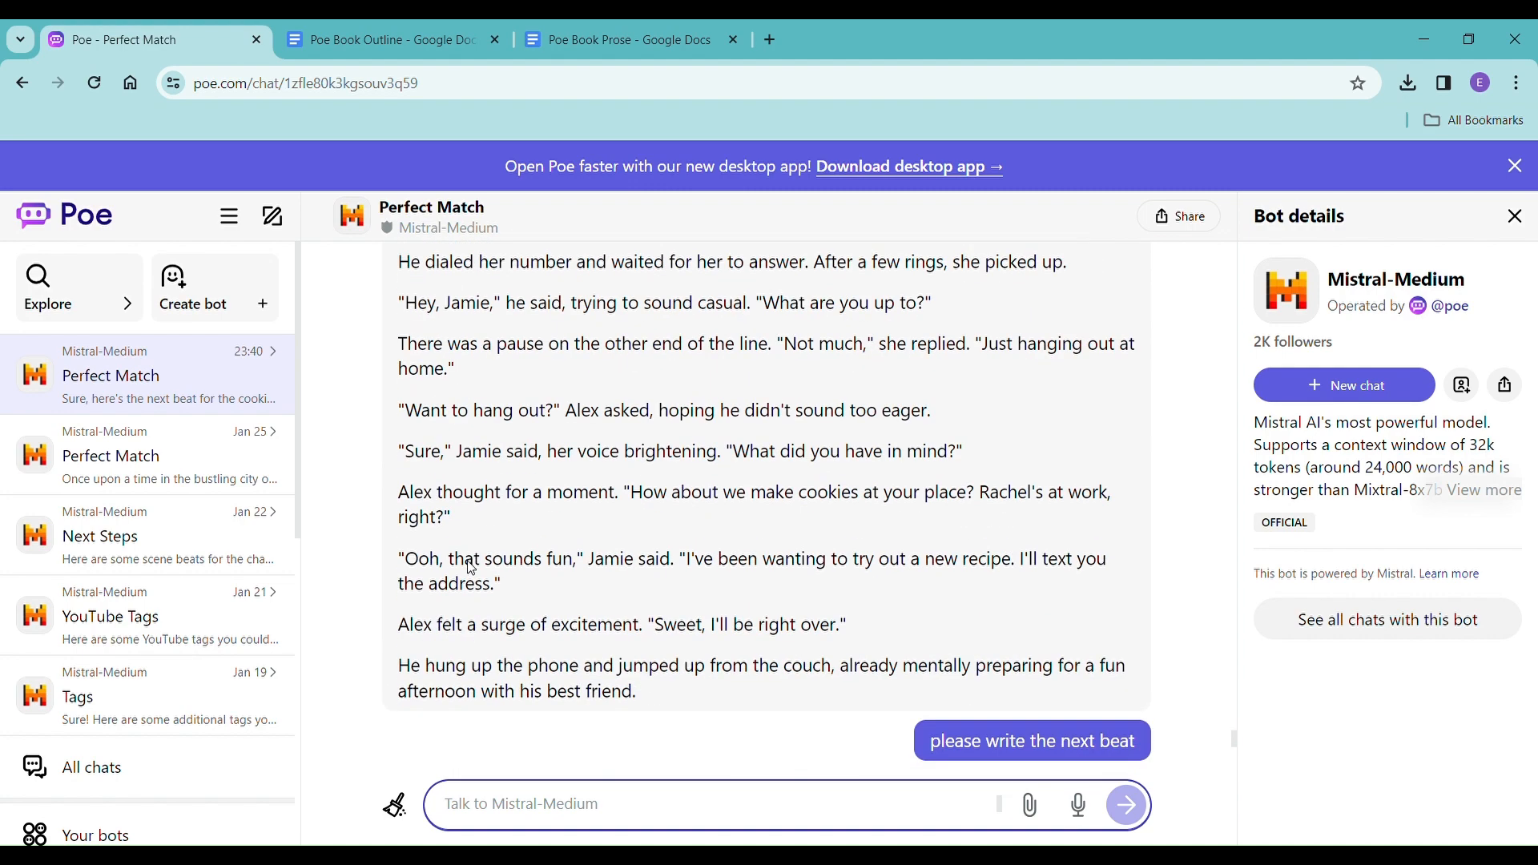
{"action": "scroll", "coordinate": [478, 577], "scroll_direction": "down", "scroll_amount": 20}
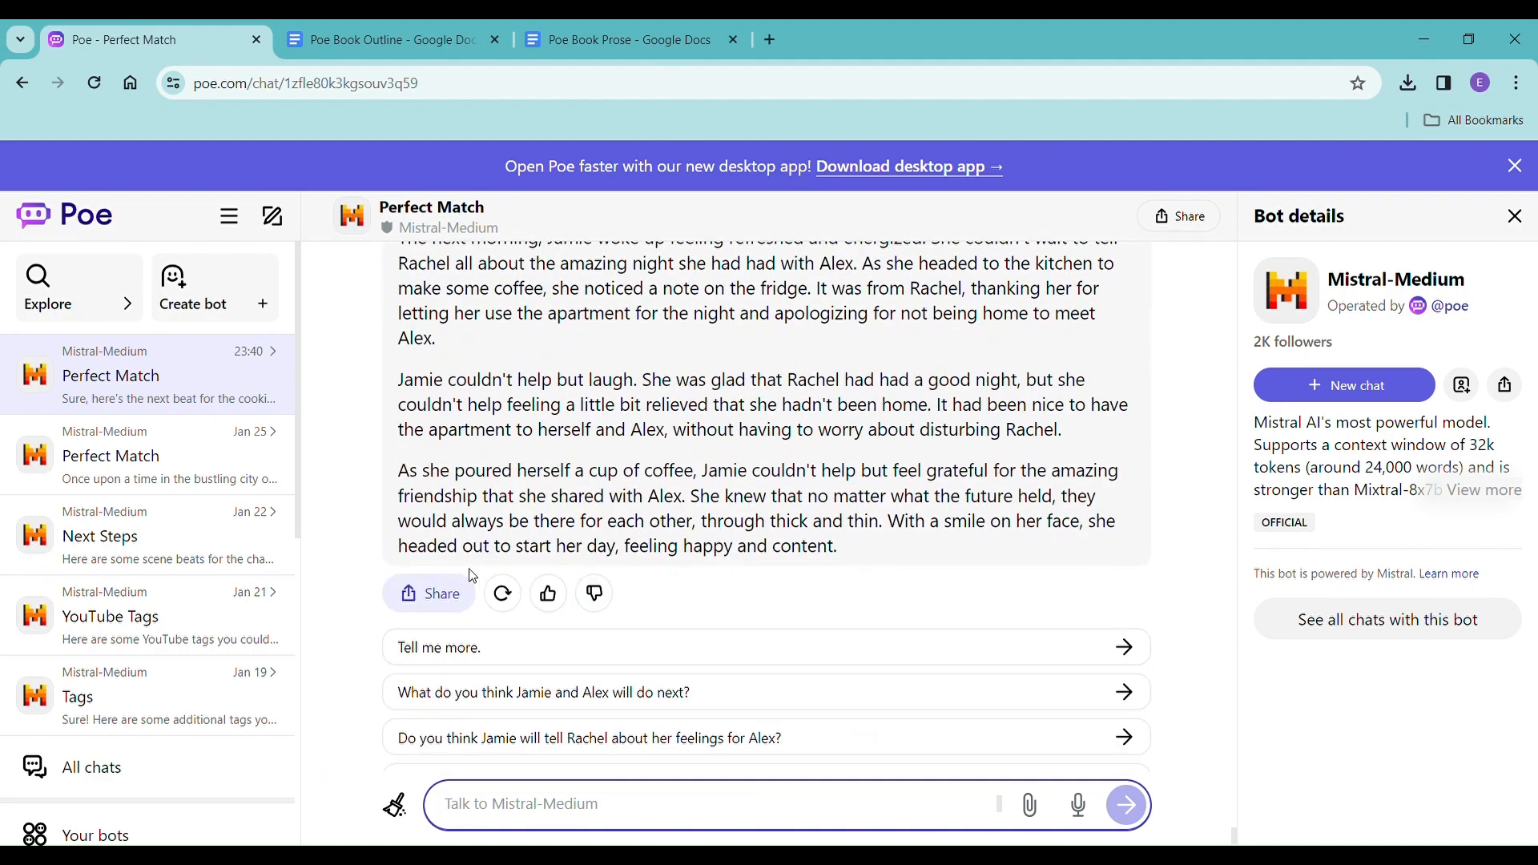
{"action": "scroll", "coordinate": [473, 575], "scroll_direction": "down", "scroll_amount": 1}
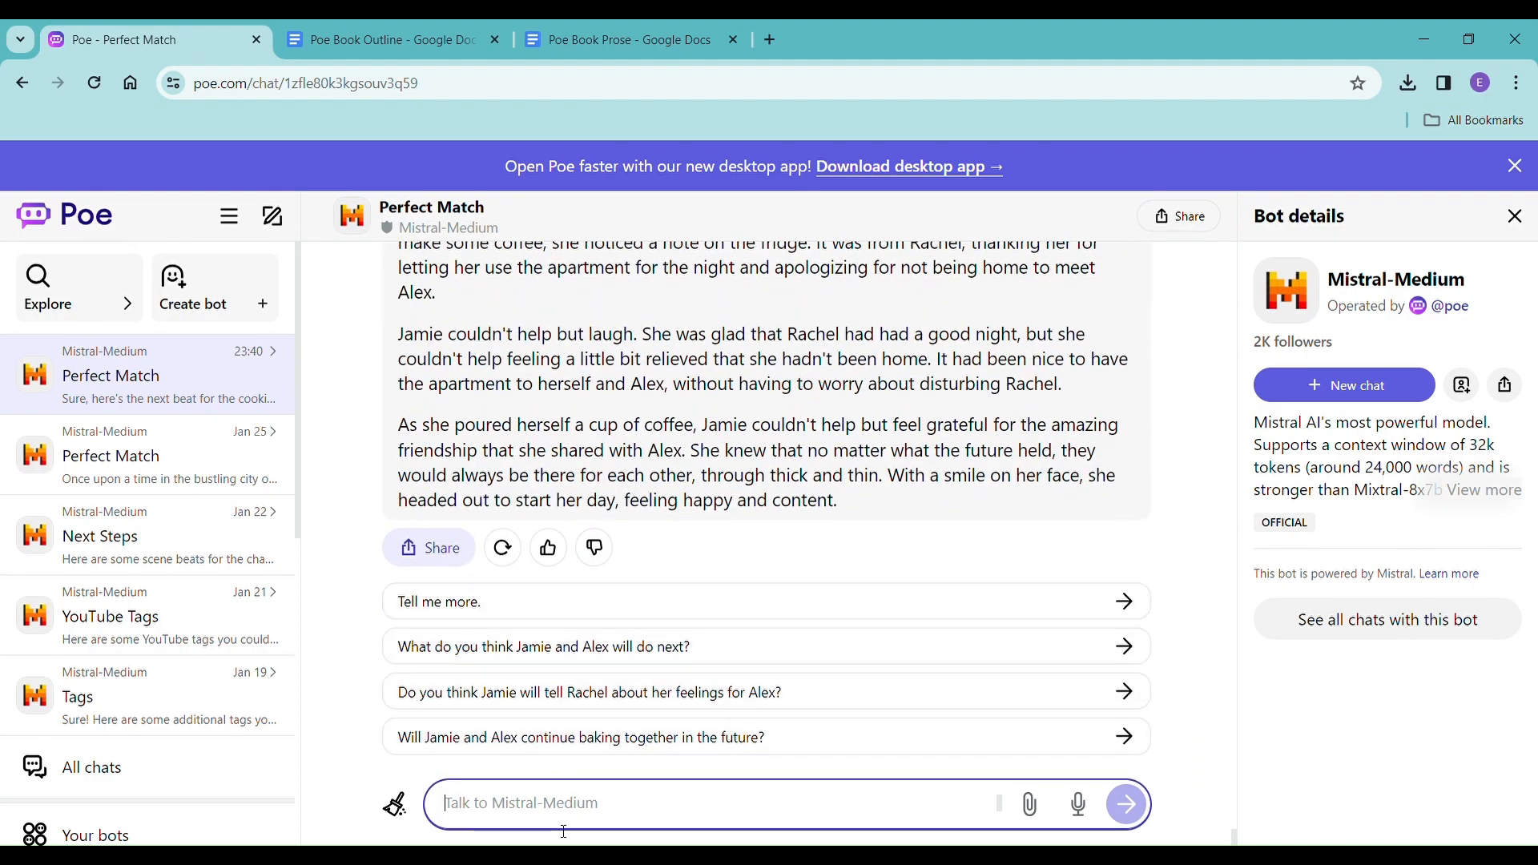
Send Mistral-Medium the prompt "please show alex driving home, he's happy, he spent the day with his best friend".
{"action": "type", "text": "please show"}
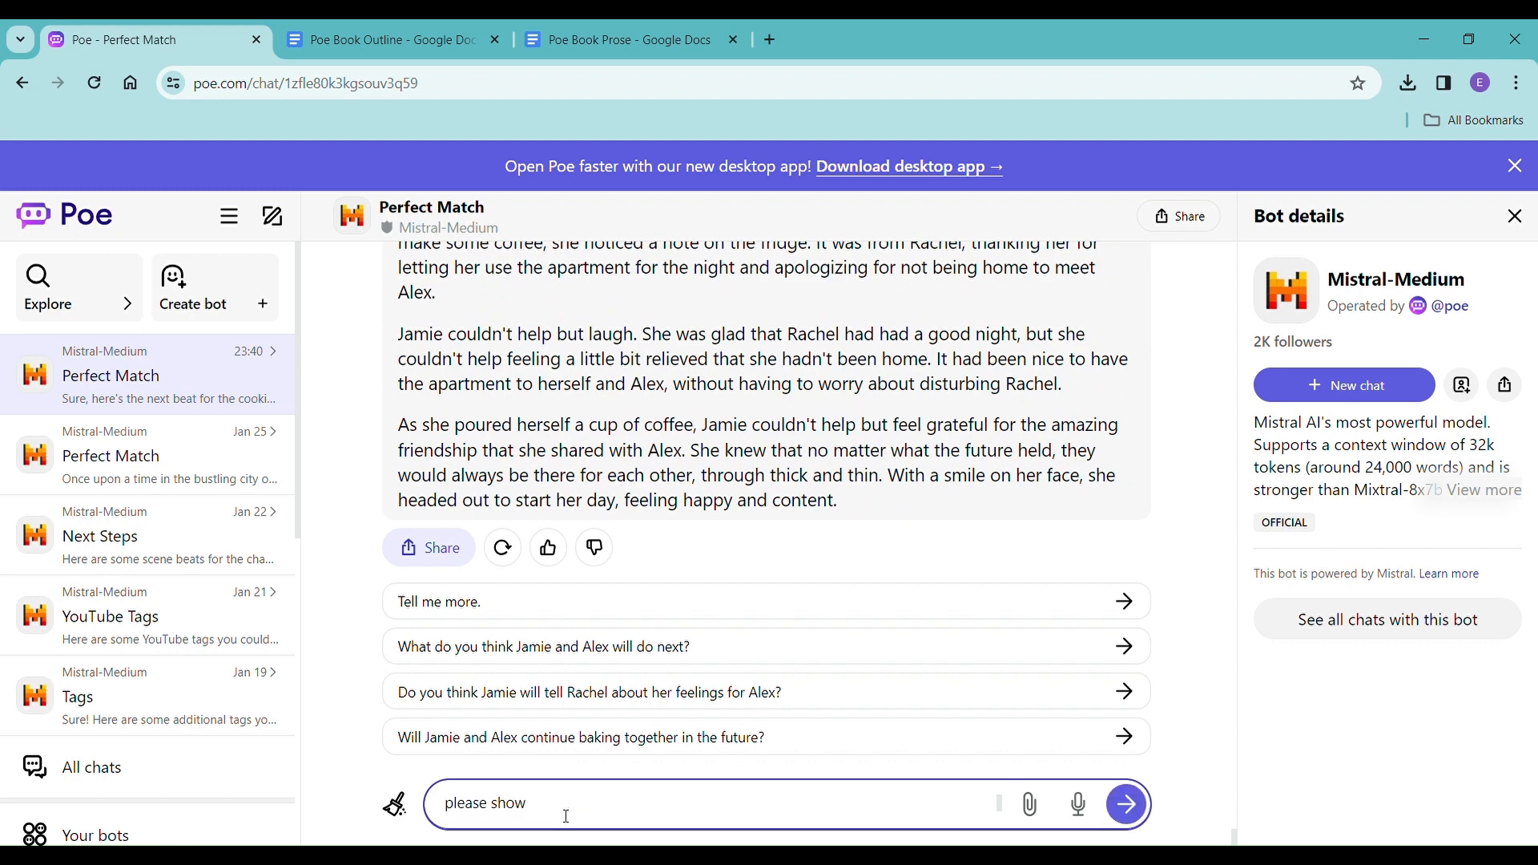
{"action": "type", "text": " alex di"}
{"action": "key", "text": "BackSpace"}
{"action": "key", "text": "BackSpace"}
{"action": "type", "text": "riving home, he's happy"}
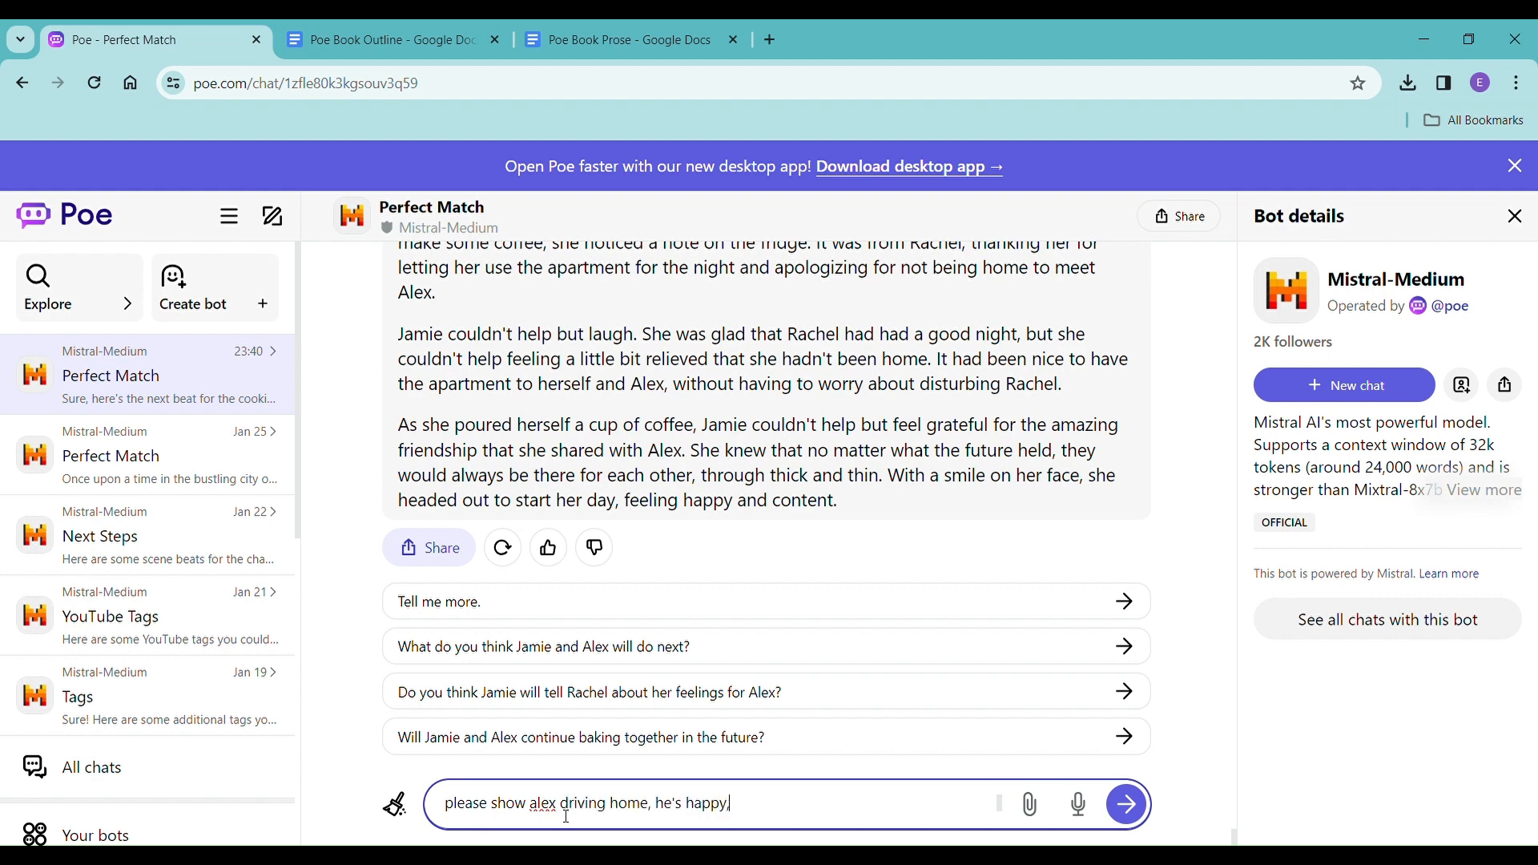
{"action": "type", "text": ", he spent the day with his best friend"}
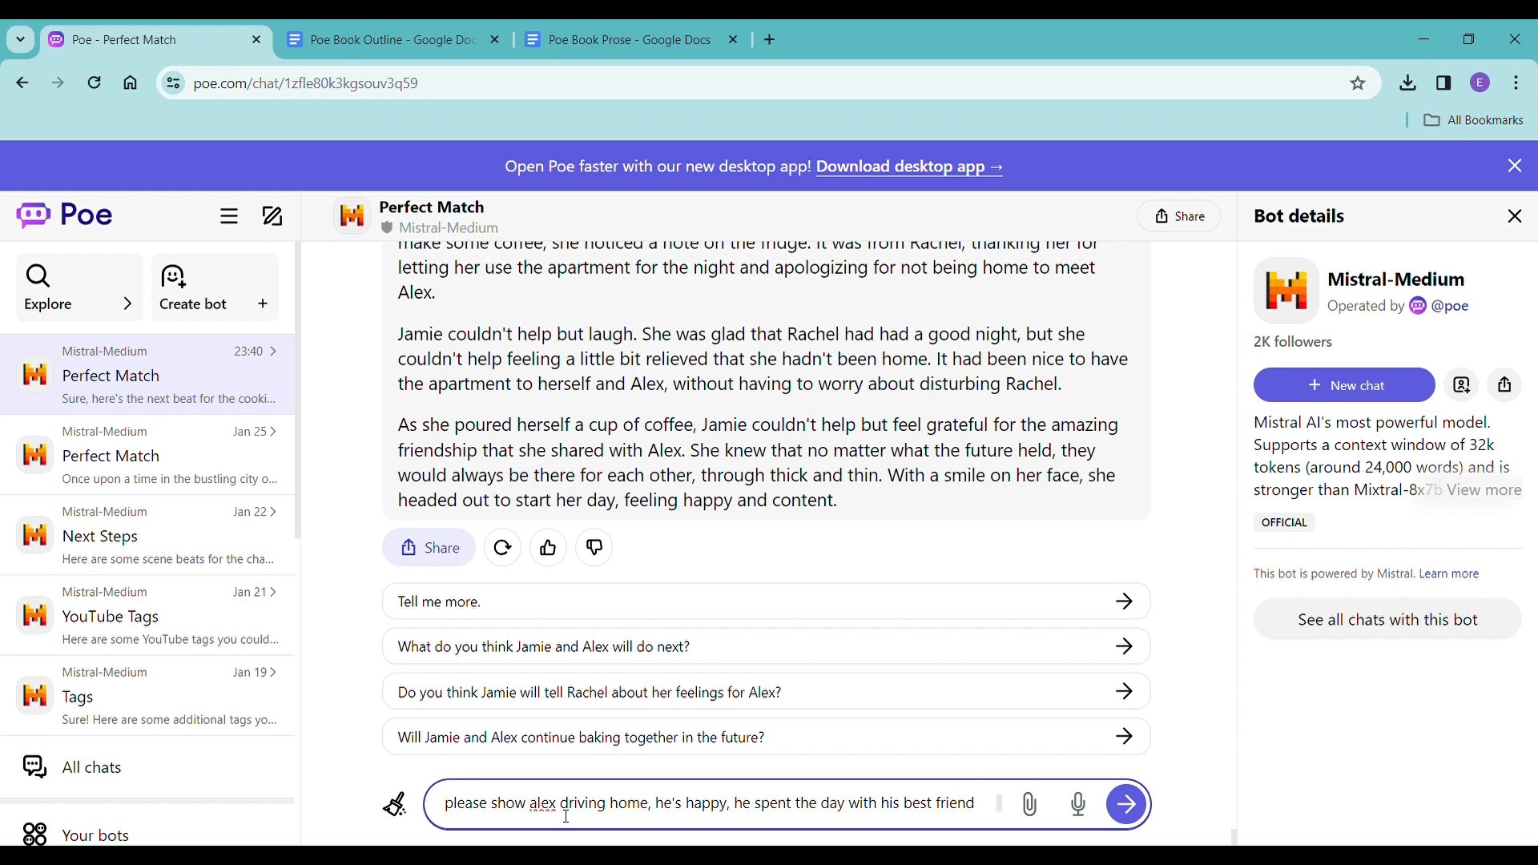
{"action": "key", "text": "Return"}
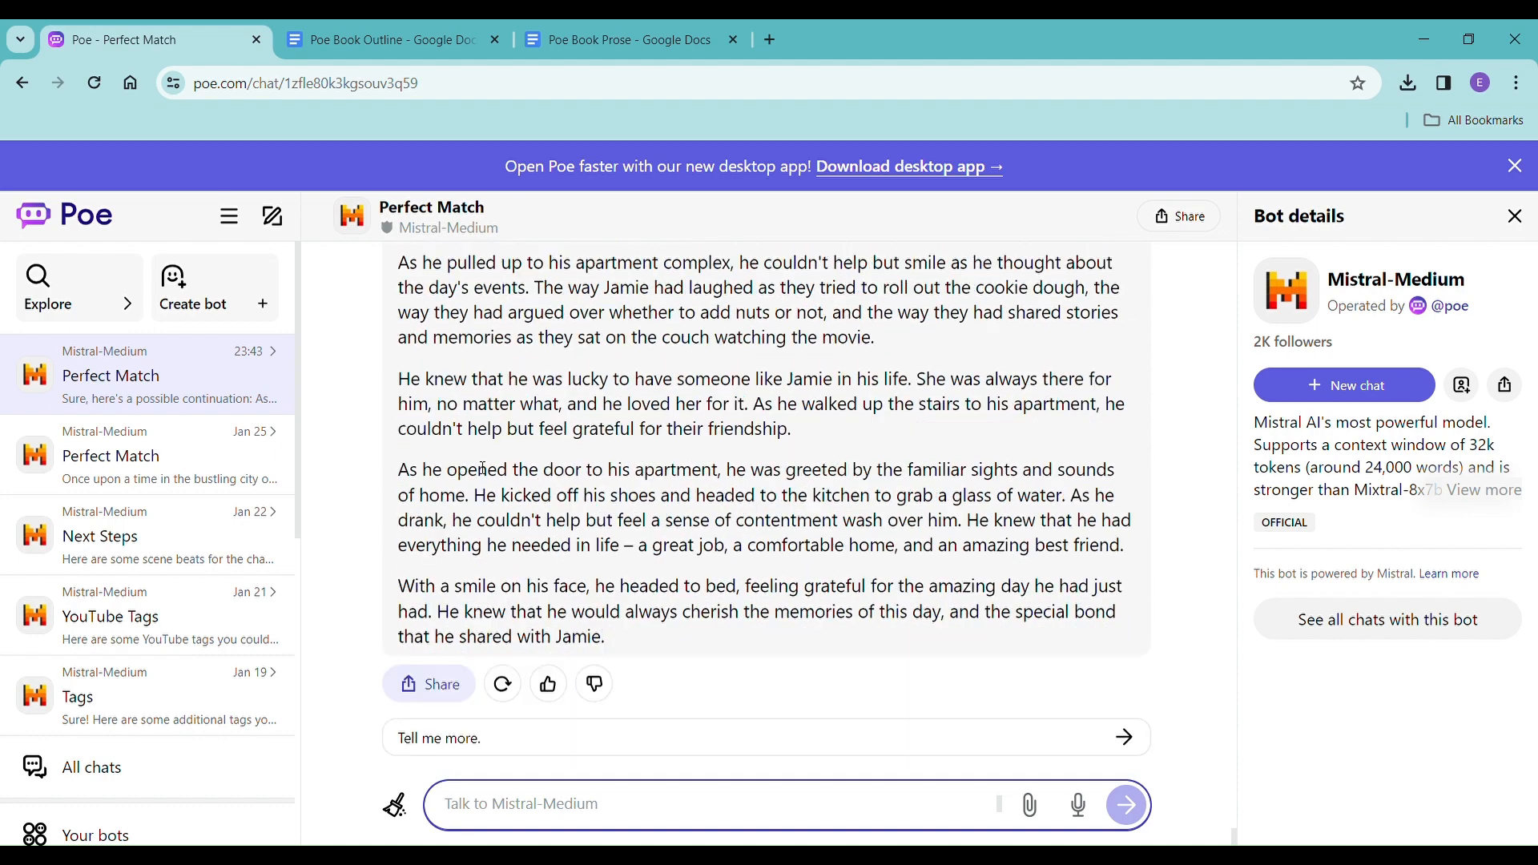
Copy the driving-home prose, without its introductory line, to the end of Poe Book Prose without formatting.
{"action": "scroll", "coordinate": [477, 477], "scroll_direction": "up", "scroll_amount": 4}
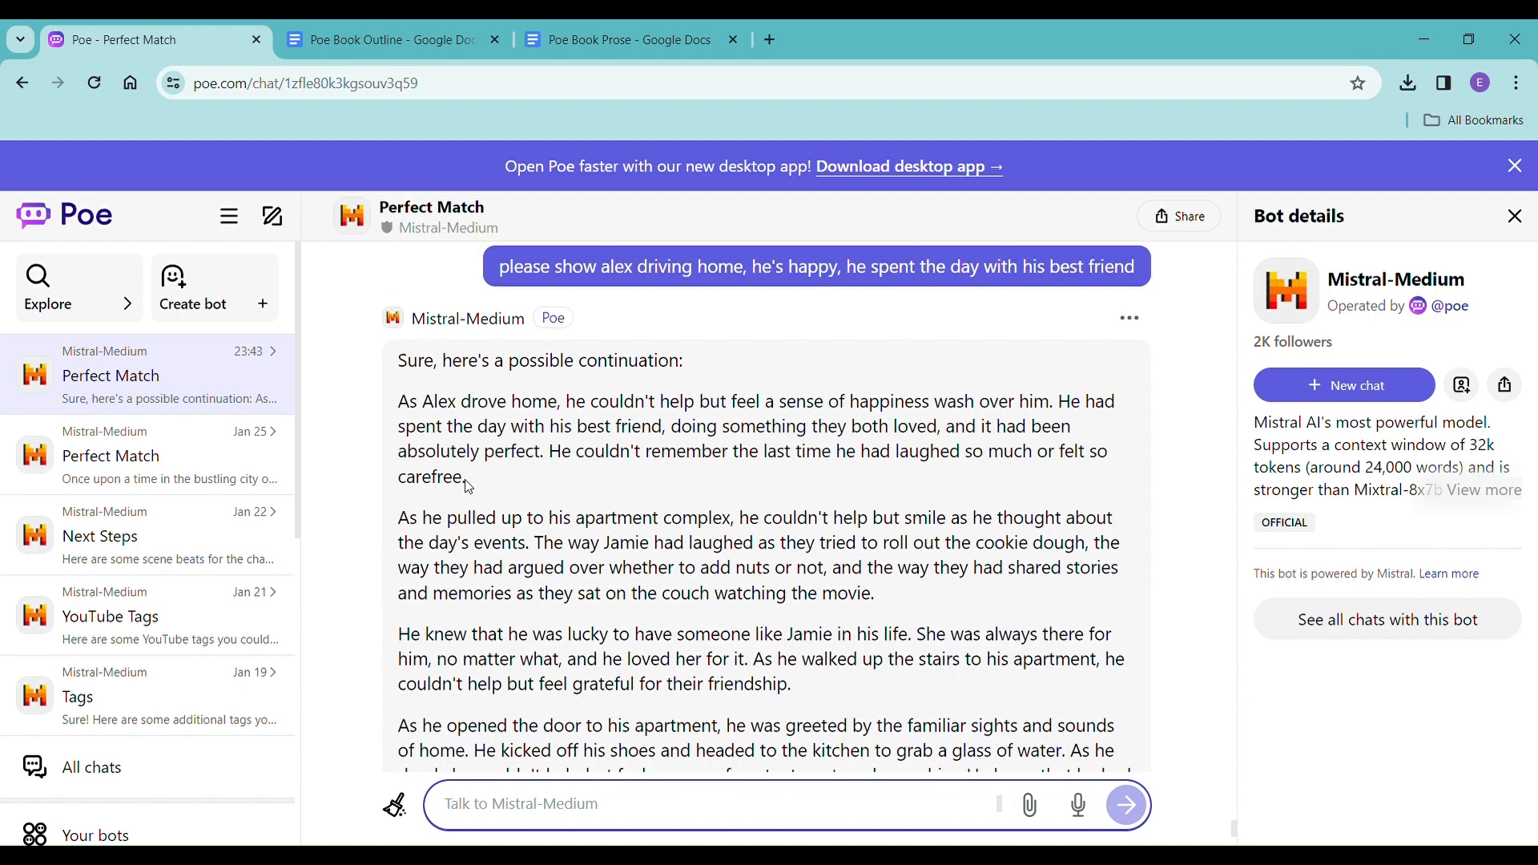
{"action": "left_click_drag", "start_coordinate": [398, 405], "coordinate": [710, 515]}
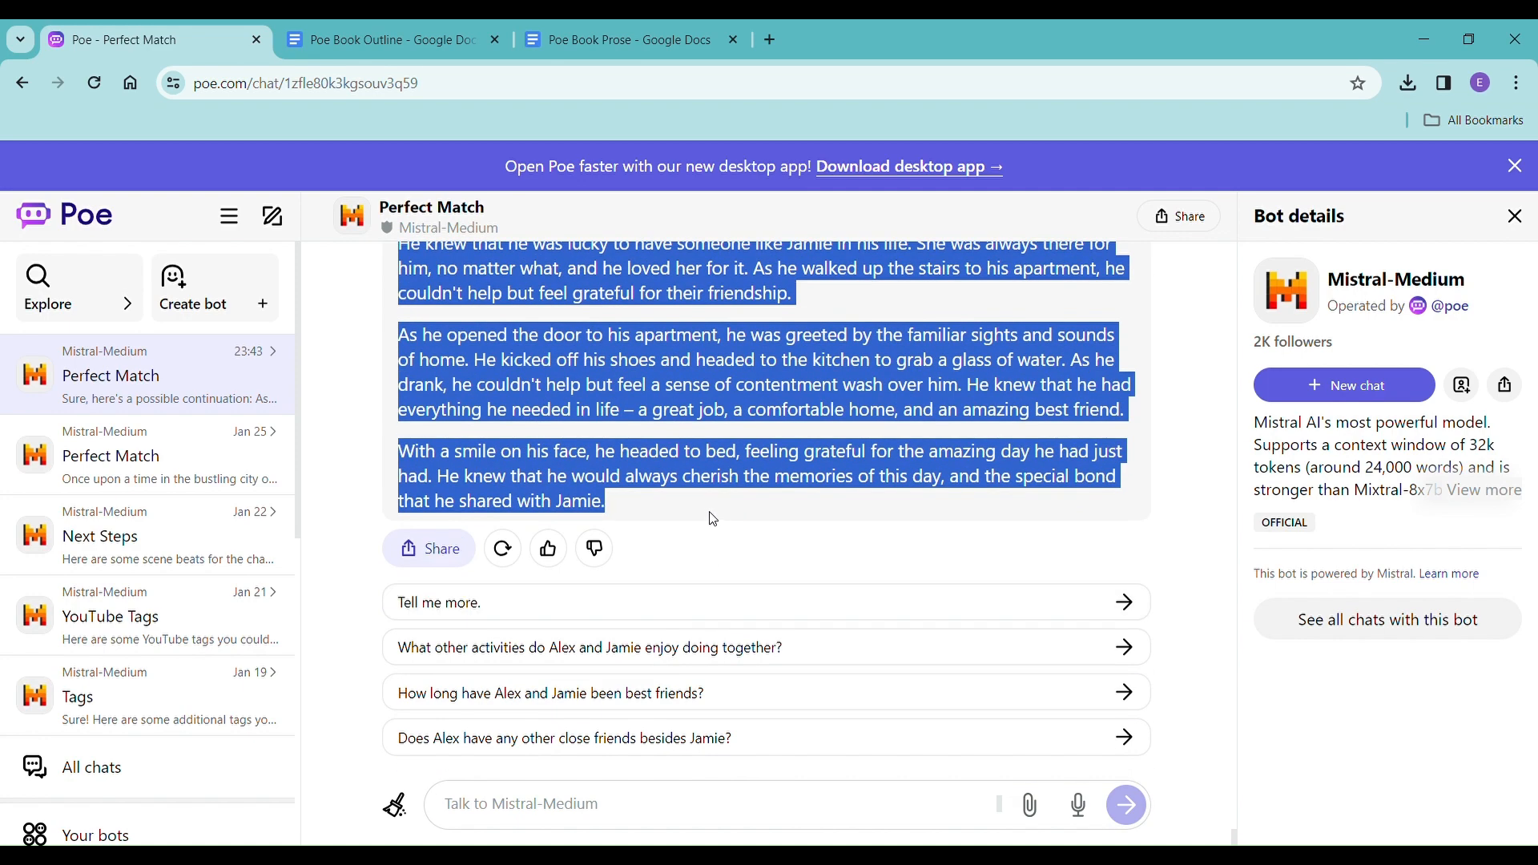
{"action": "left_click", "coordinate": [559, 46]}
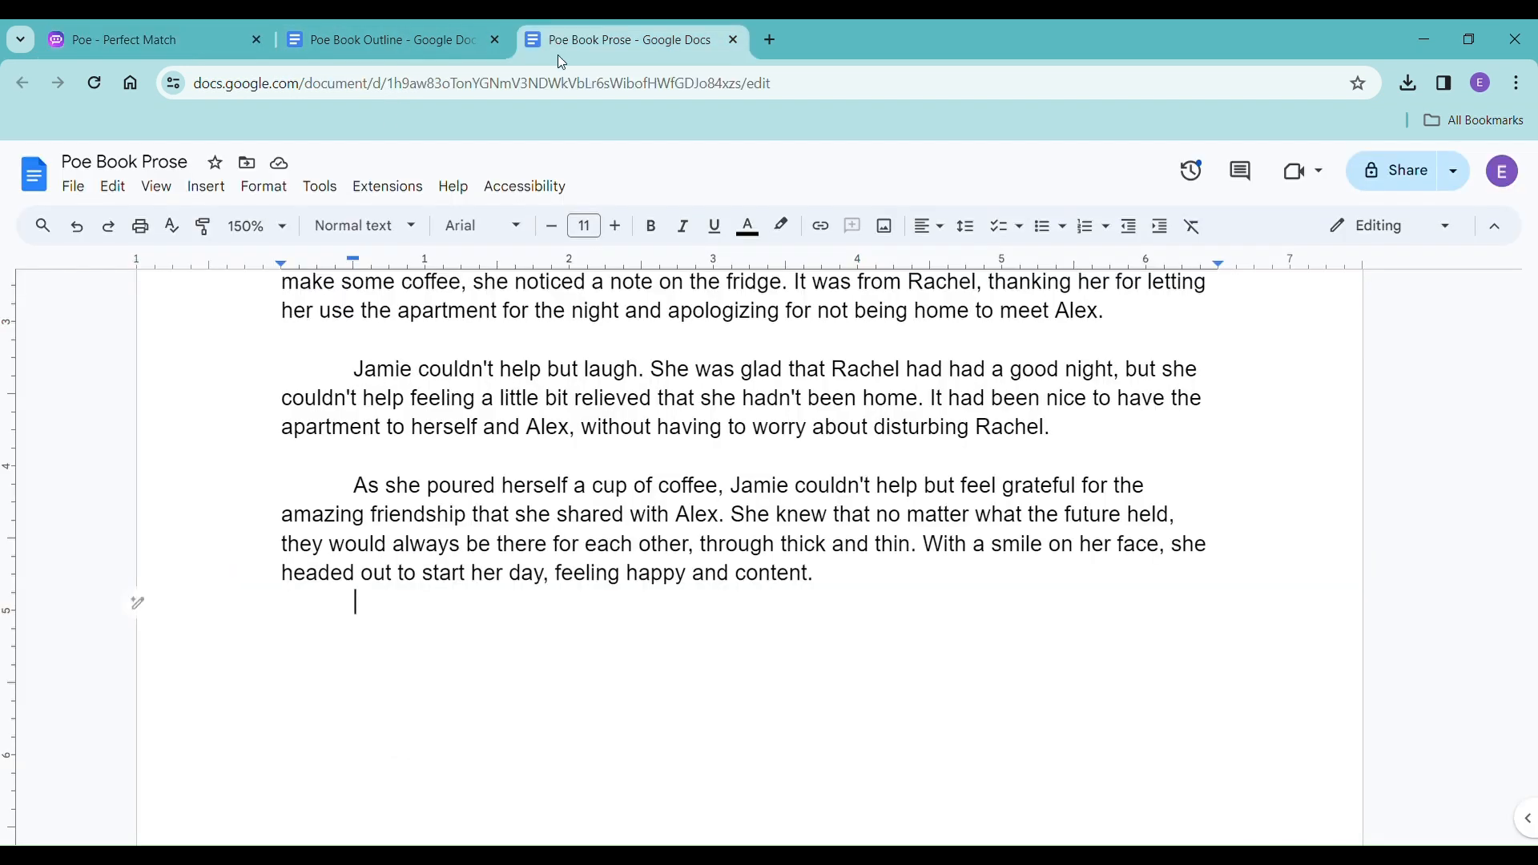
{"action": "right_click", "coordinate": [362, 610]}
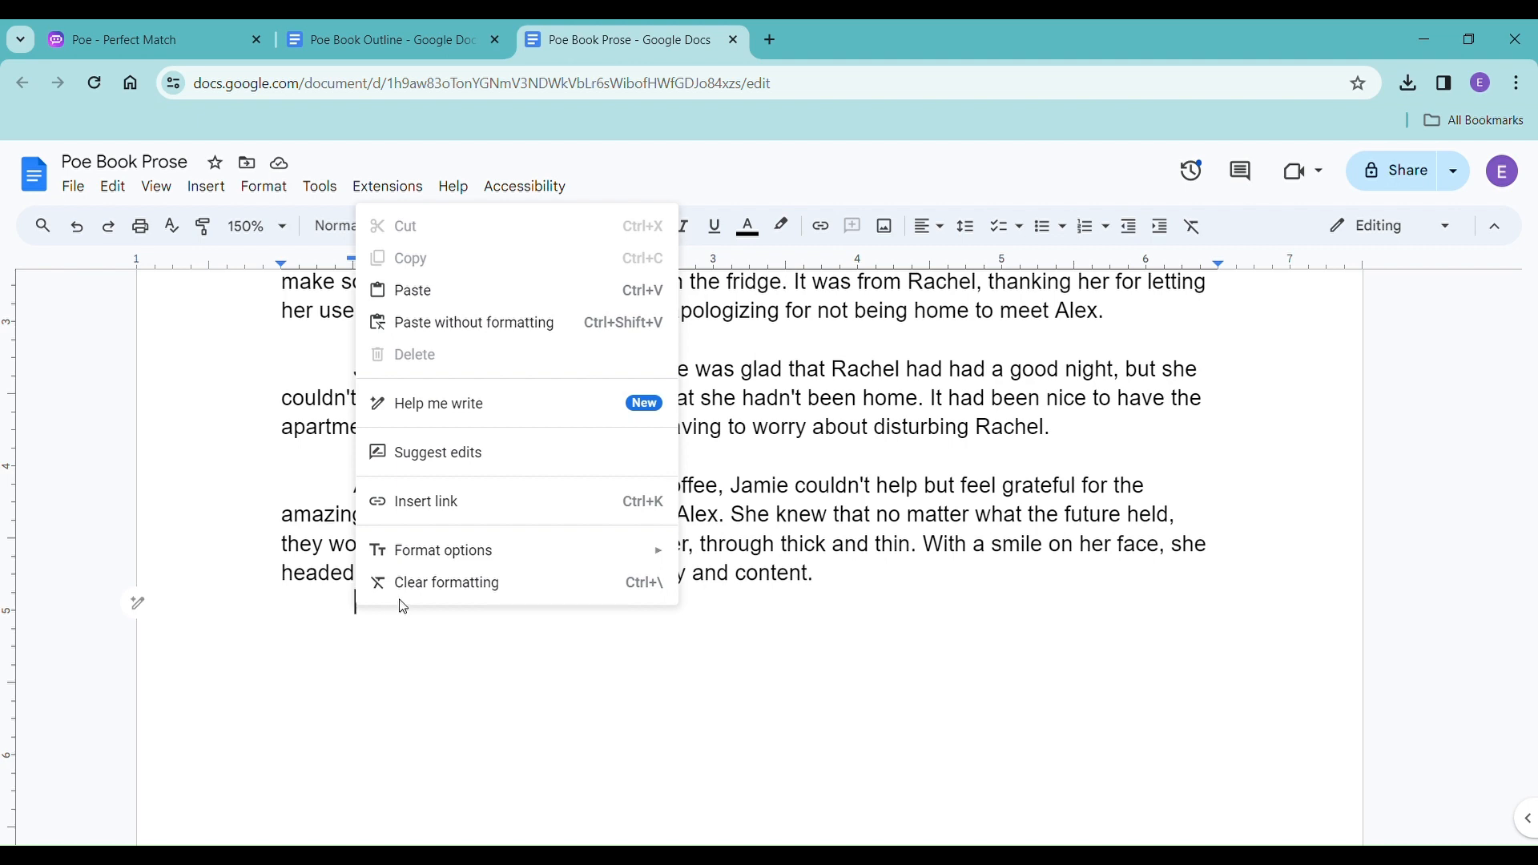
{"action": "left_click", "coordinate": [489, 323]}
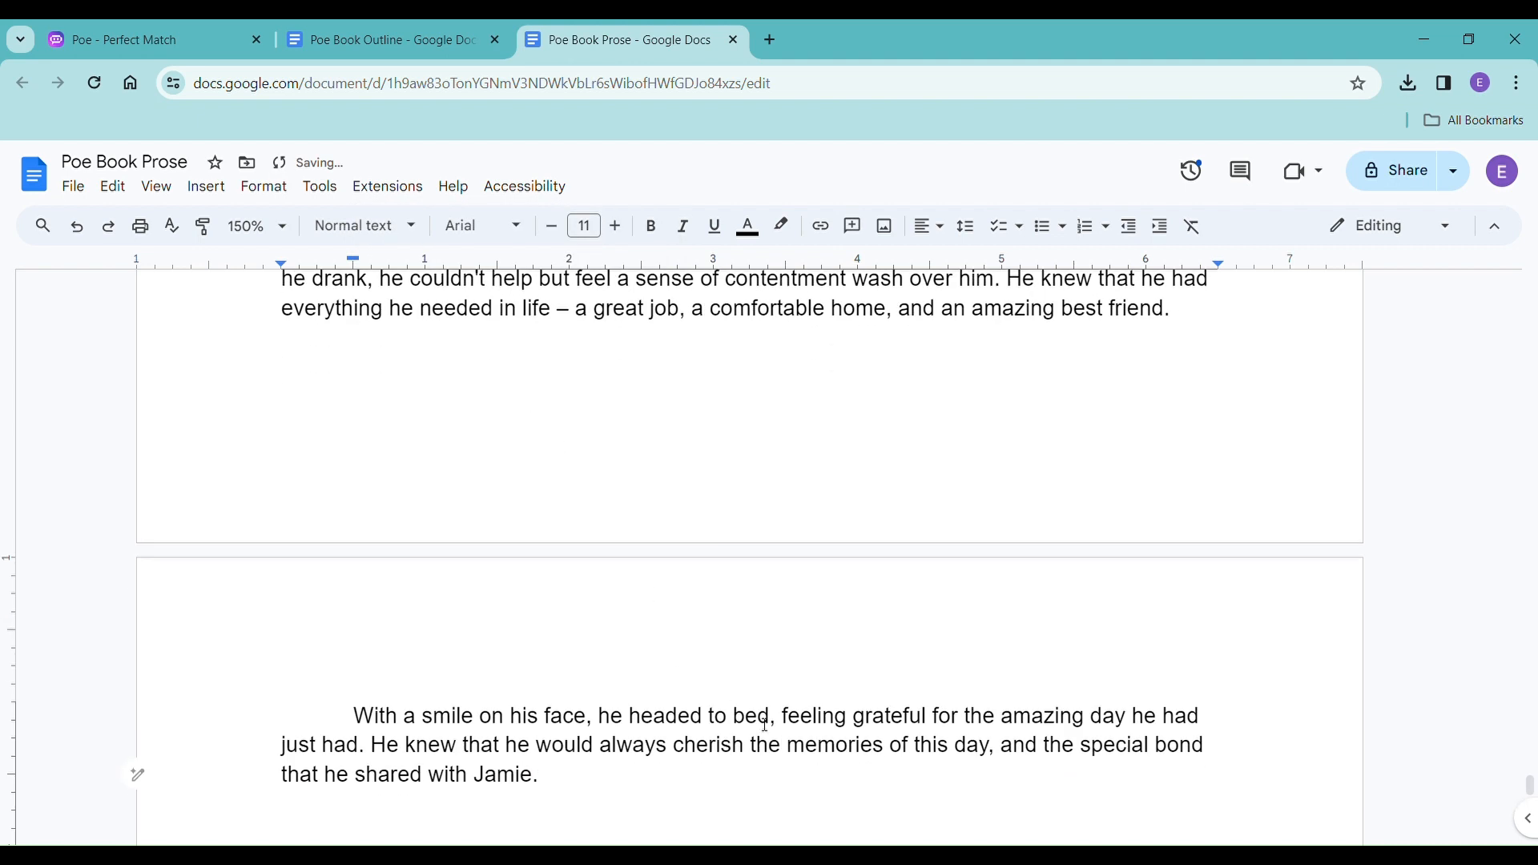
Insert a page break after the chapter's last paragraph and add the heading "Chapter Three" with a new line below.
{"action": "key", "text": "ctrl+Return"}
{"action": "type", "text": "Chapter "}
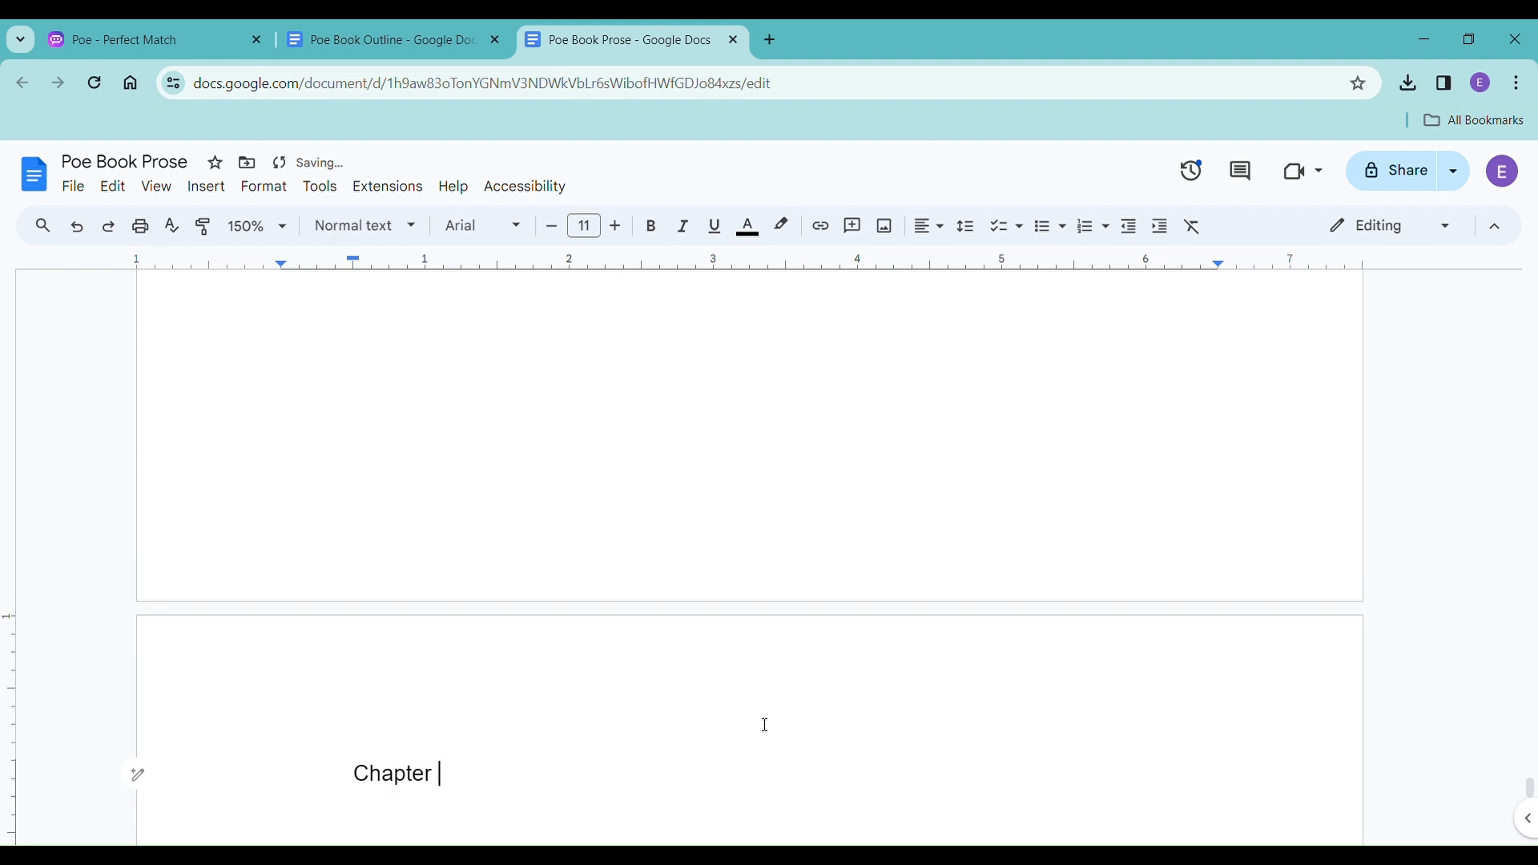
{"action": "type", "text": "Three"}
{"action": "key", "text": "Return"}
{"action": "scroll", "coordinate": [794, 719], "scroll_direction": "down", "scroll_amount": 4}
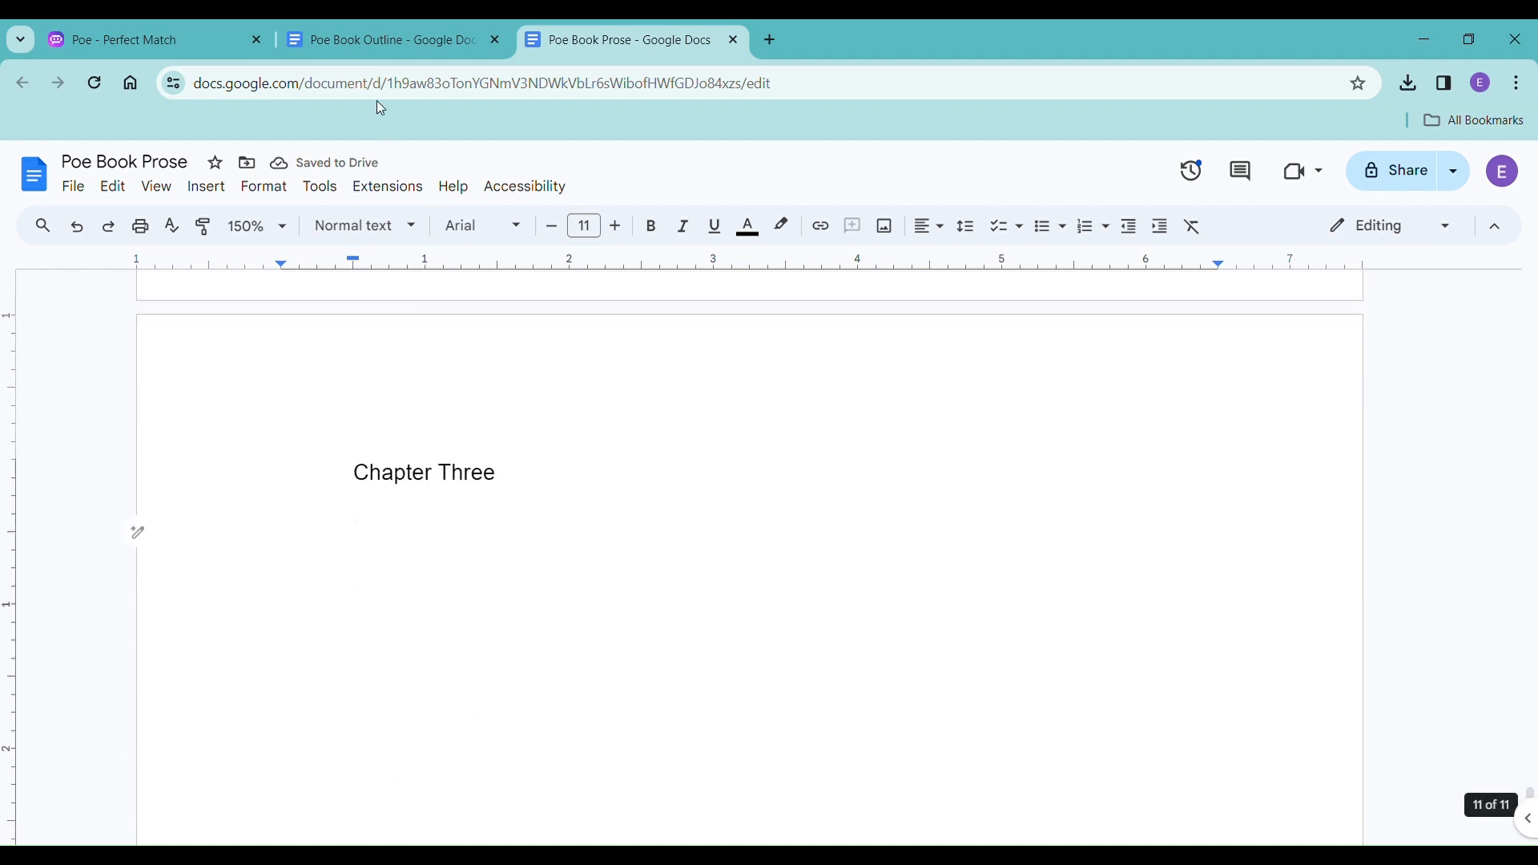
In Poe Book Outline, replace the Chapter 2 heading's status note "currently writing" with "written".
{"action": "left_click", "coordinate": [389, 49]}
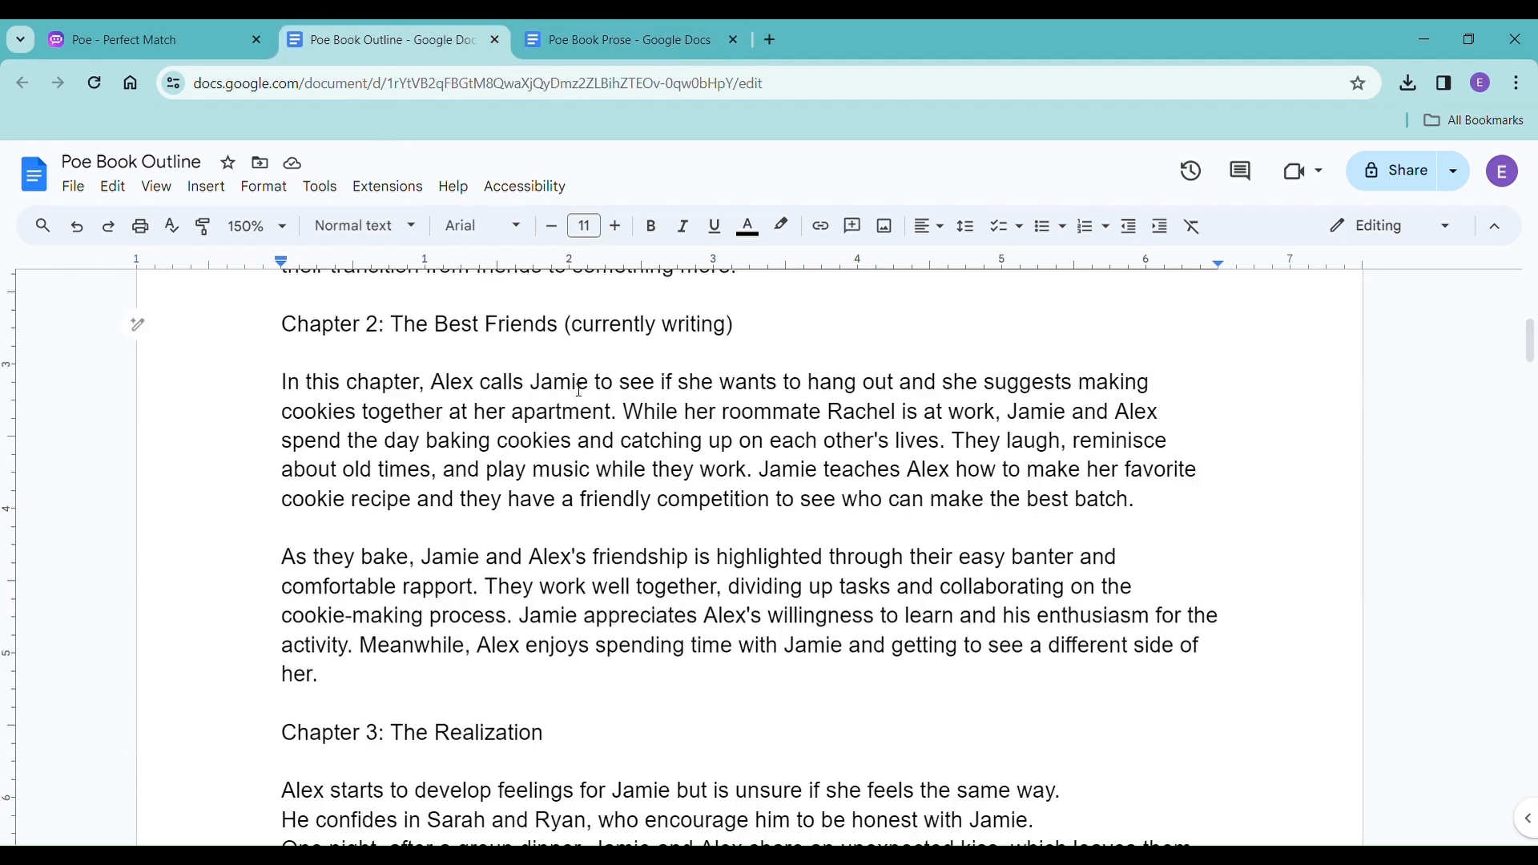
{"action": "left_click_drag", "start_coordinate": [572, 327], "coordinate": [730, 330]}
{"action": "type", "text": "written"}
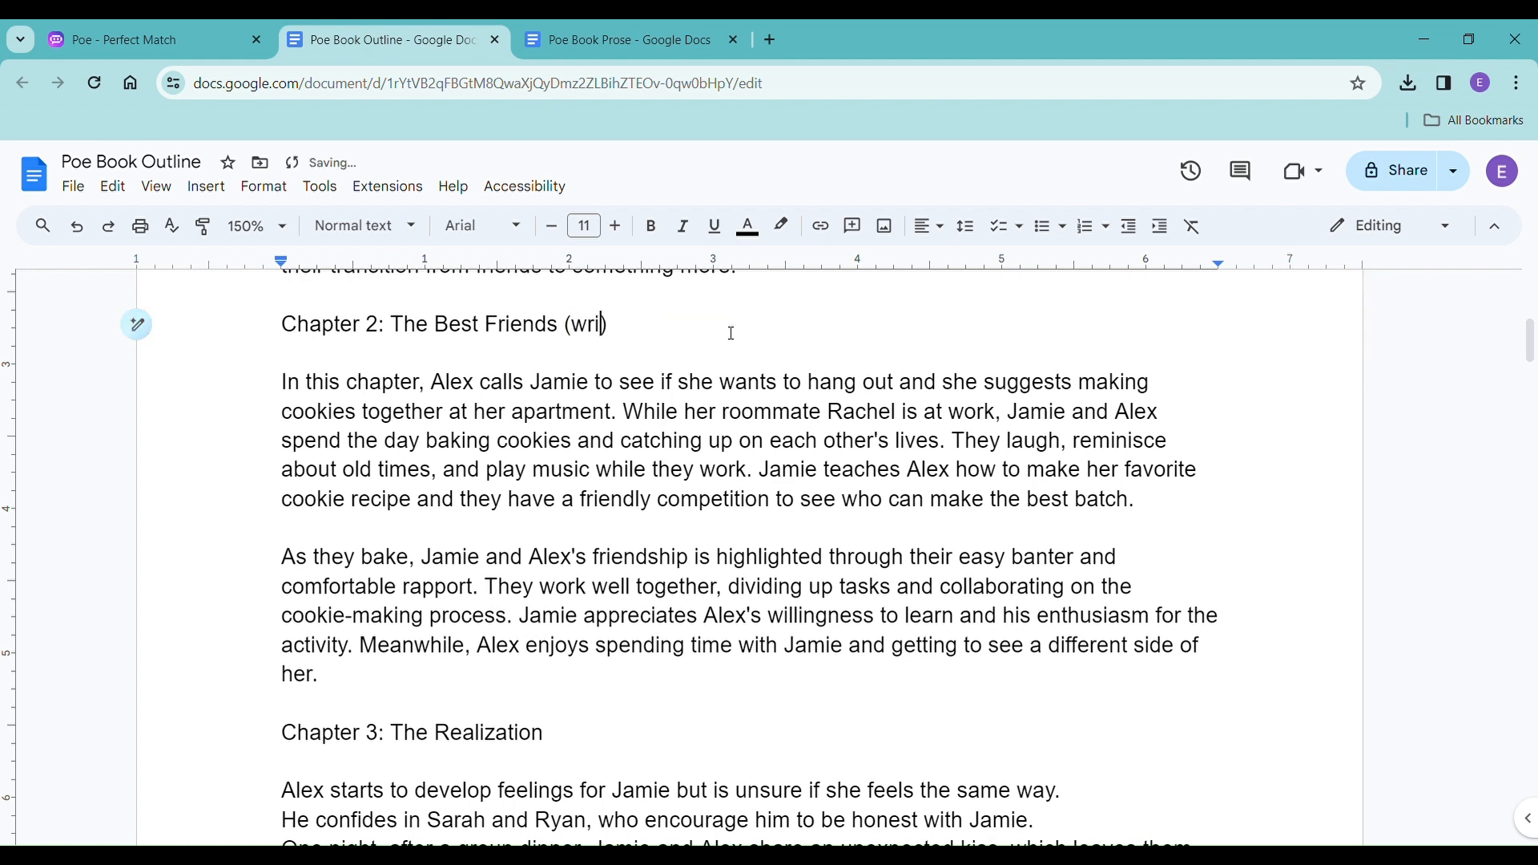
{"action": "scroll", "coordinate": [705, 601], "scroll_direction": "down", "scroll_amount": 2}
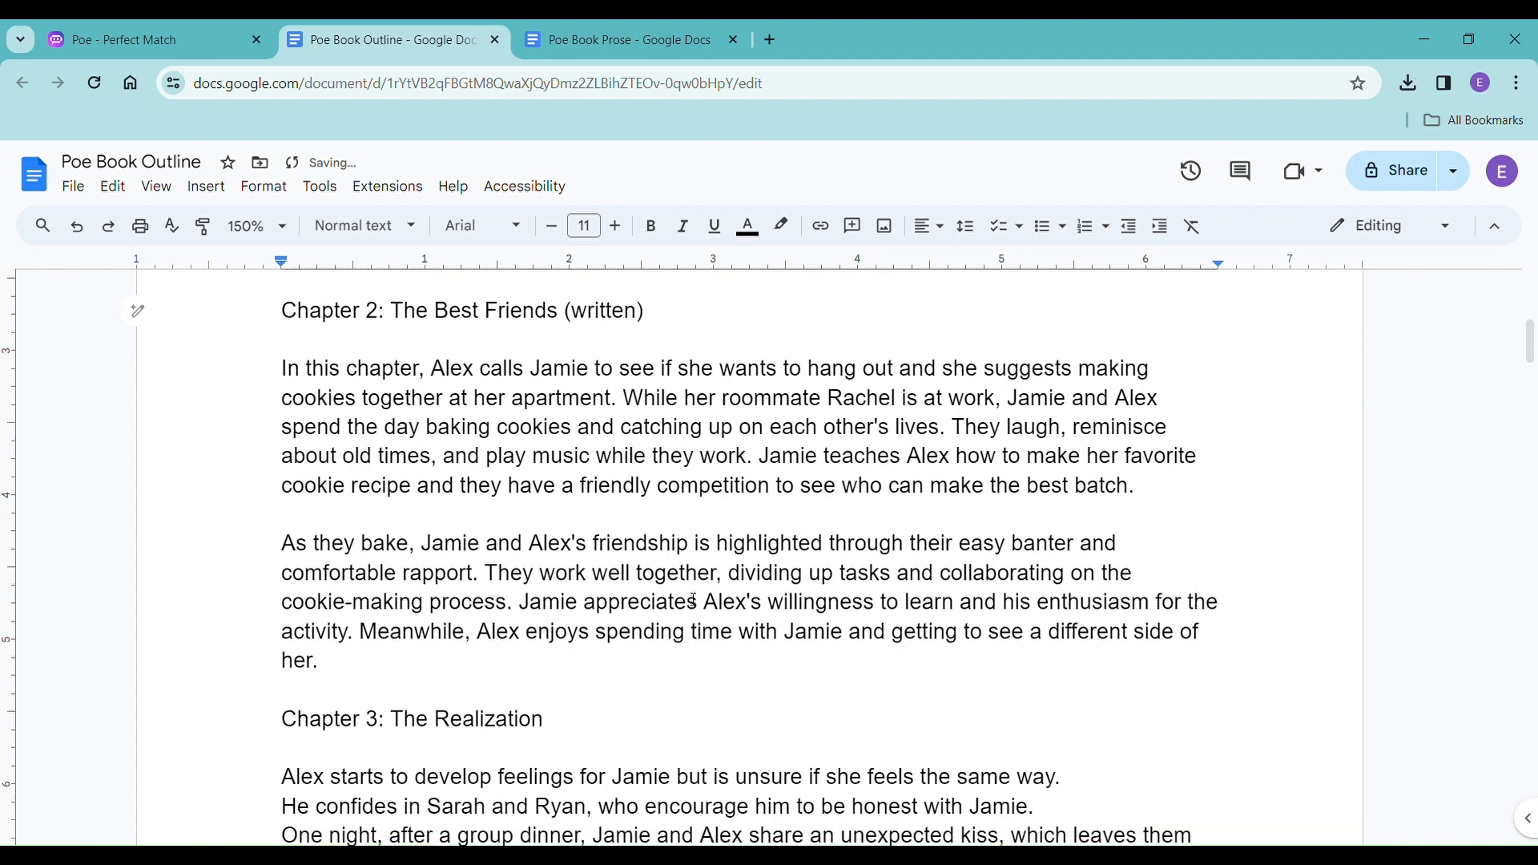
{"action": "left_click", "coordinate": [705, 597]}
{"action": "scroll", "coordinate": [723, 567], "scroll_direction": "up", "scroll_amount": 8}
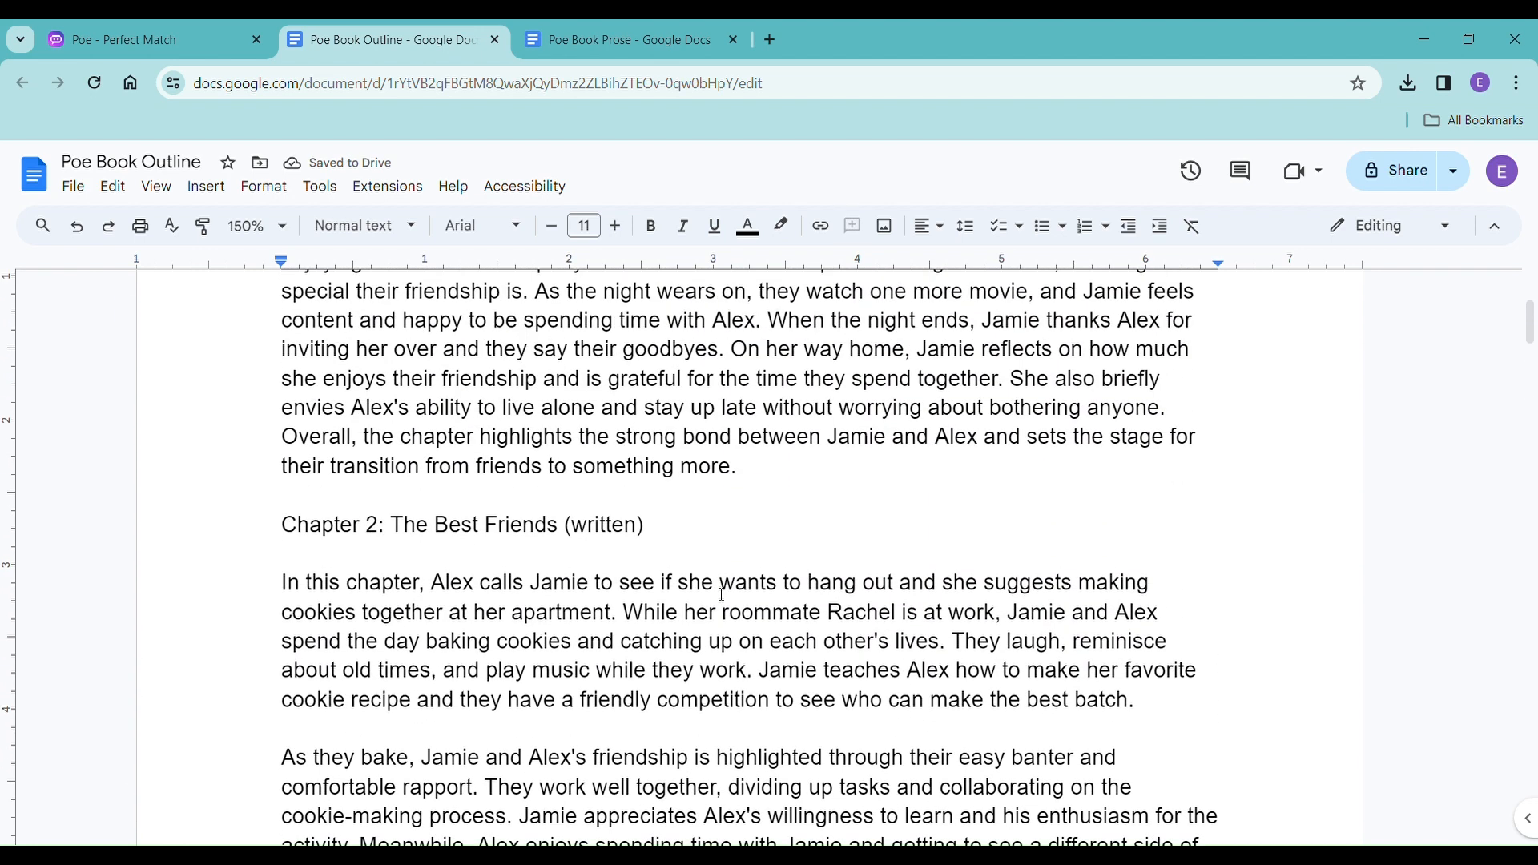
{"action": "scroll", "coordinate": [723, 594], "scroll_direction": "down", "scroll_amount": 5}
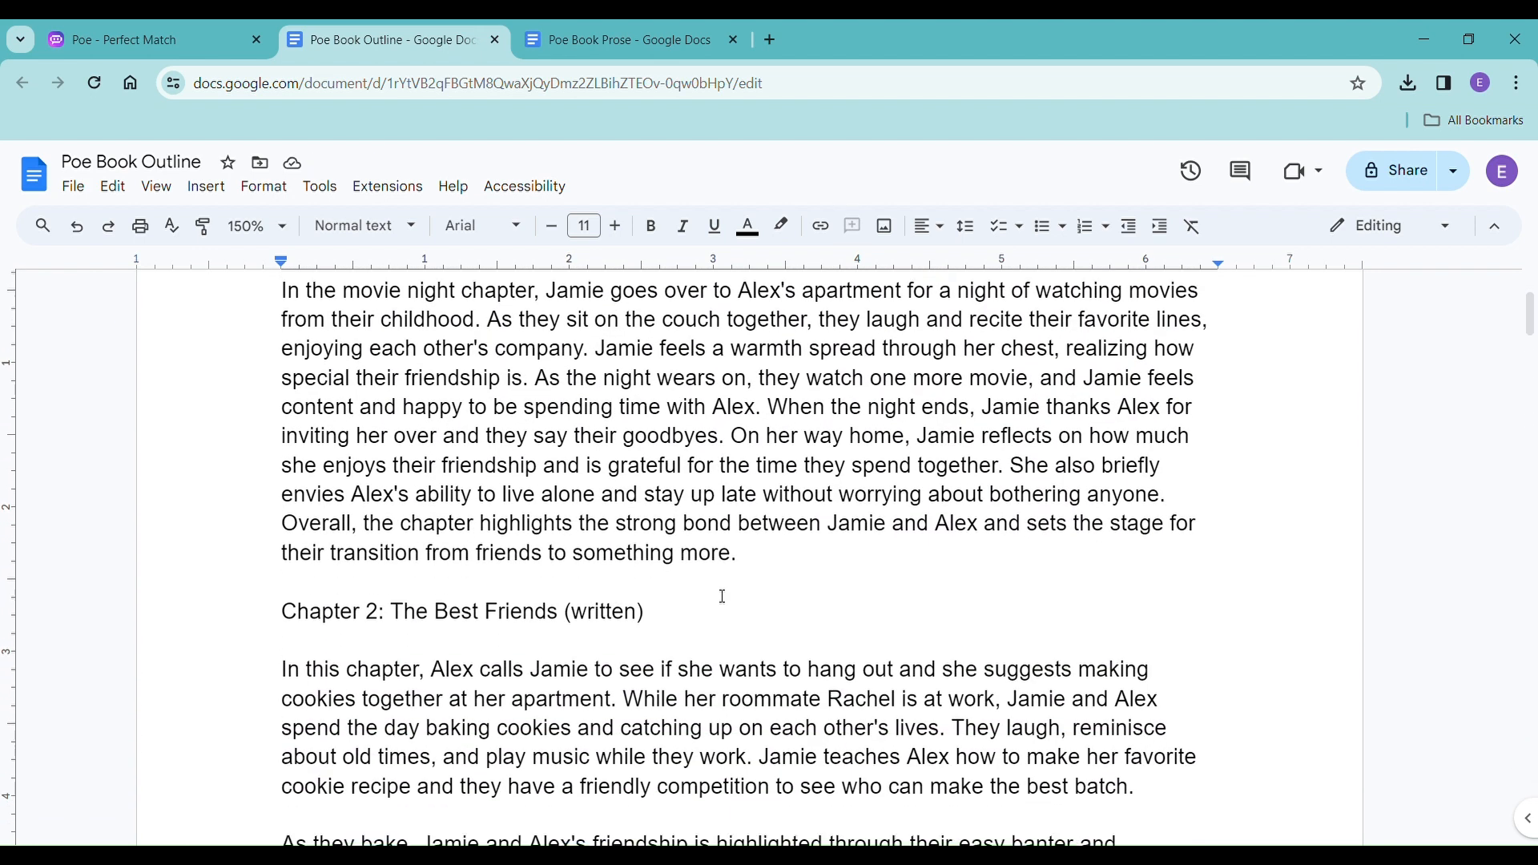
Return to Poe Book Prose and check the document's word count.
{"action": "left_click", "coordinate": [669, 46]}
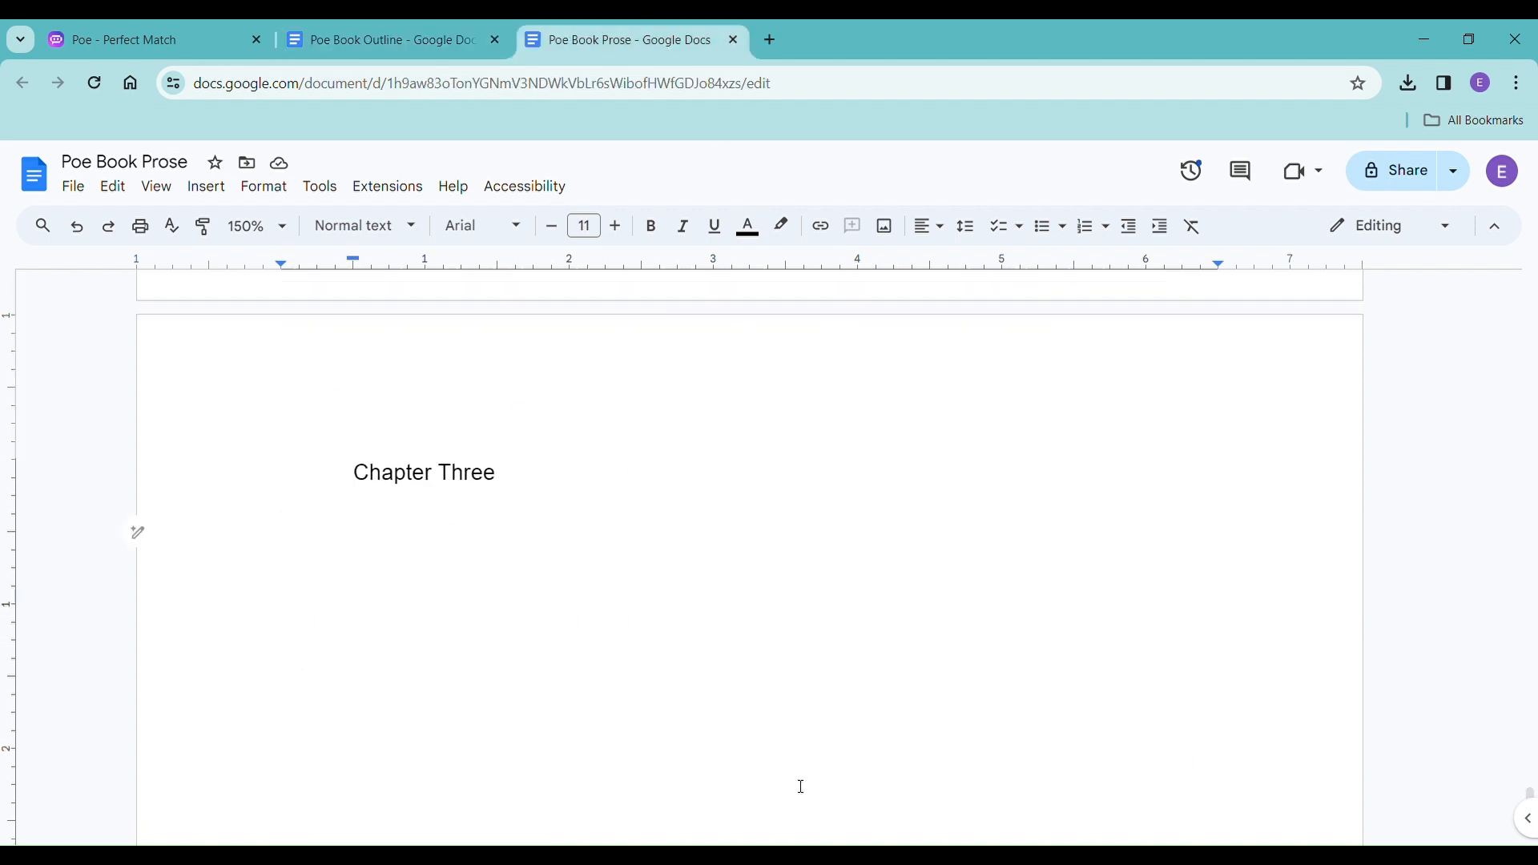
{"action": "key", "text": "ctrl+shift+c"}
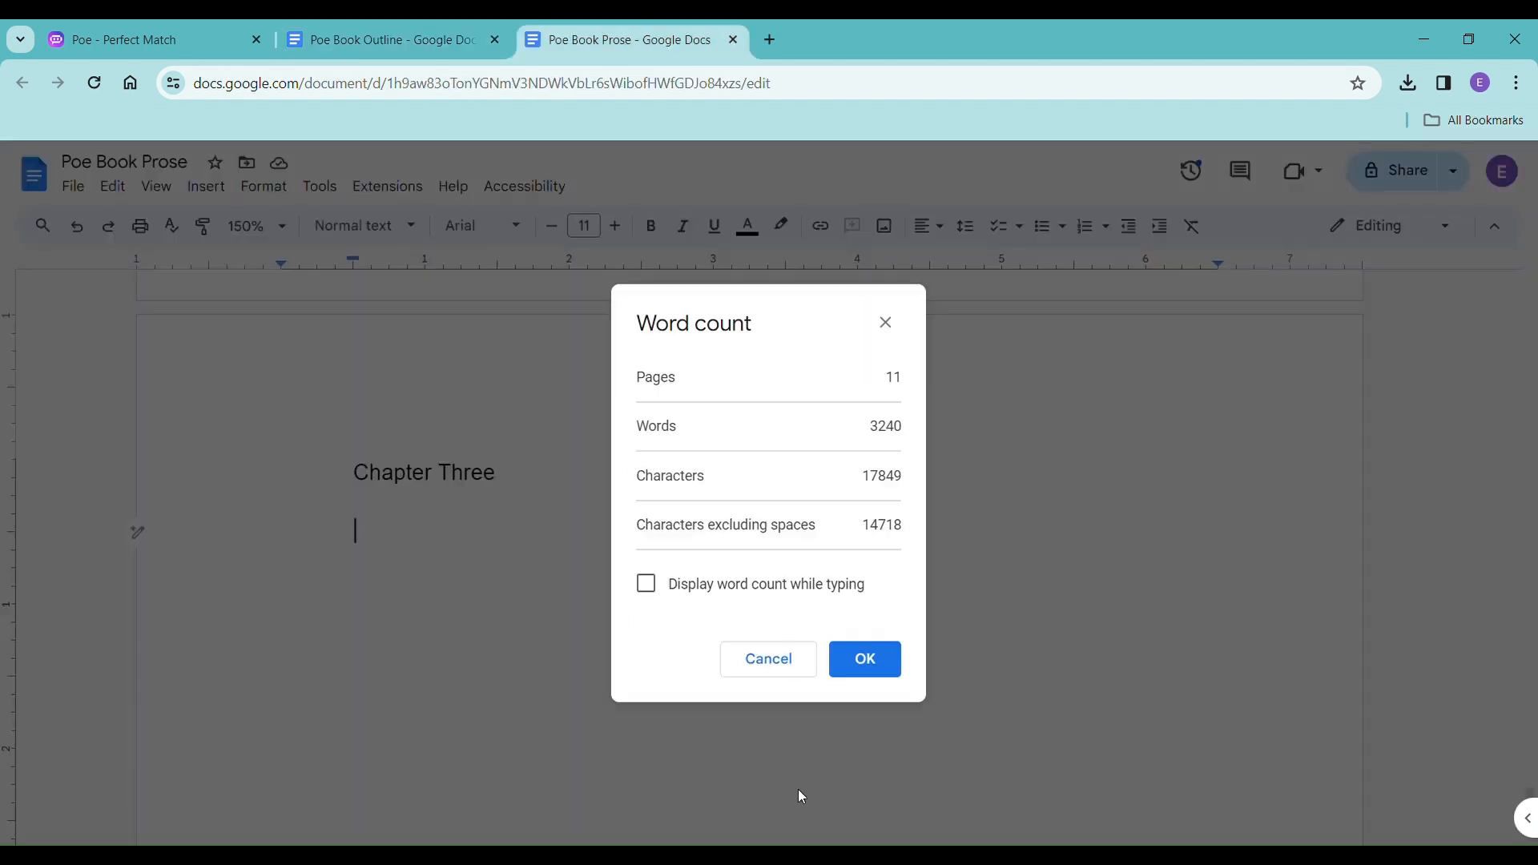
{"action": "left_click", "coordinate": [888, 659]}
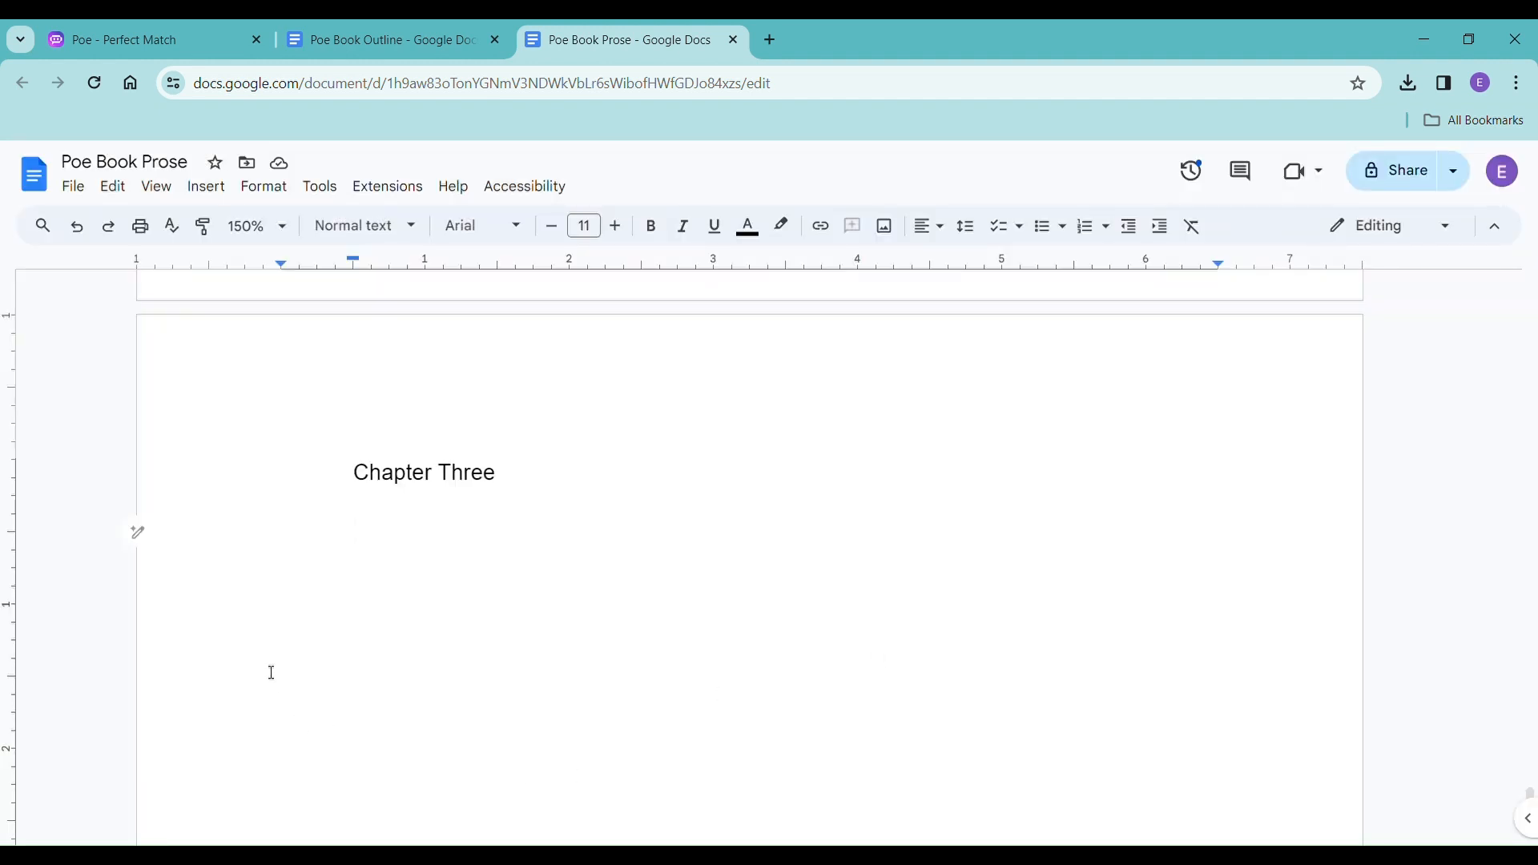
Review the Chapter 3 summary in Poe Book Outline and add an empty line between it and the Chapter 4 heading.
{"action": "left_click", "coordinate": [379, 48]}
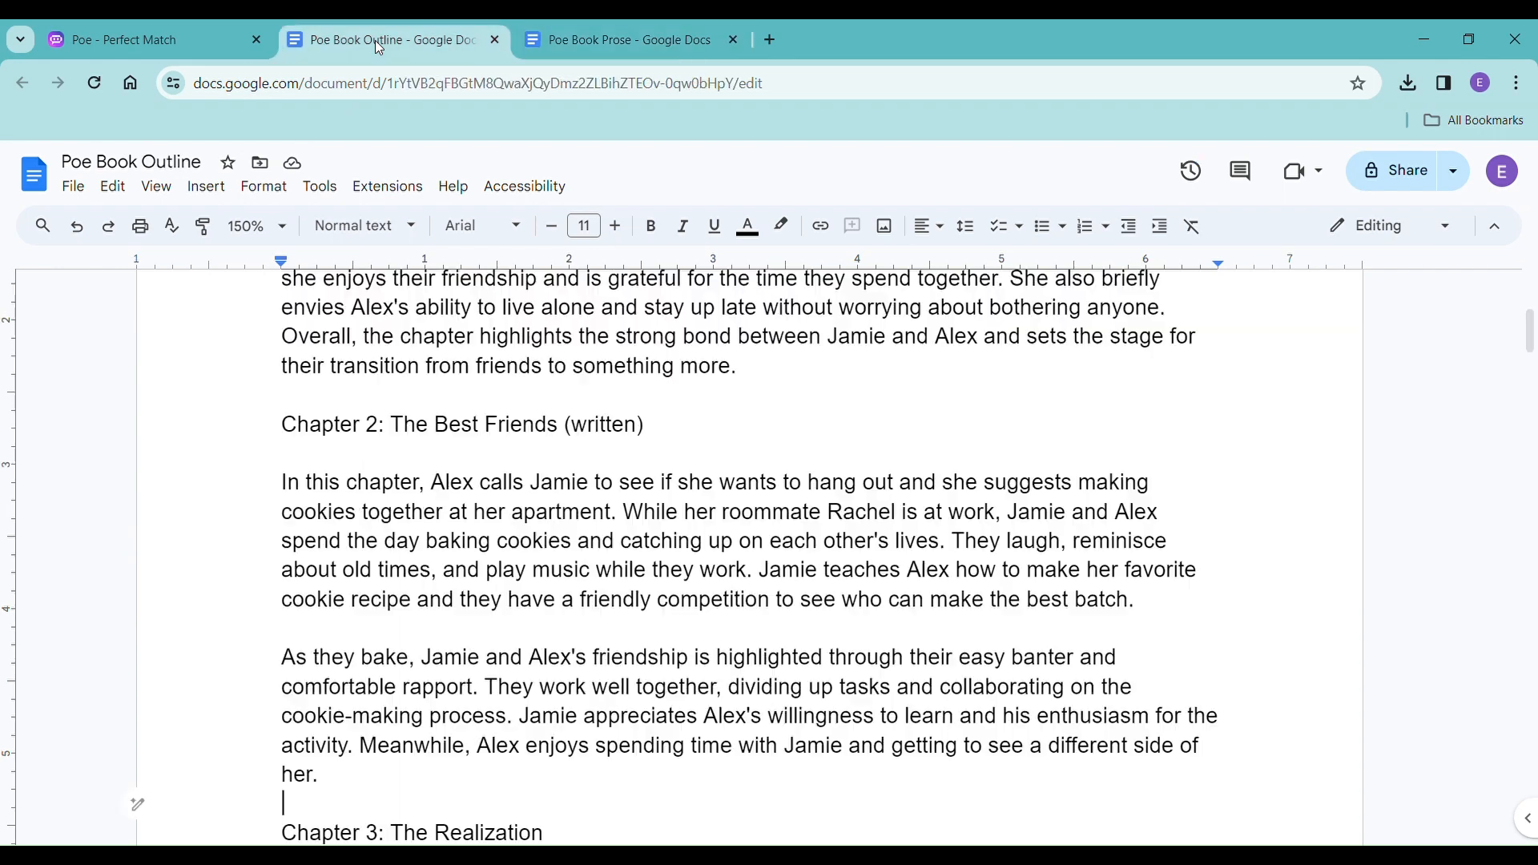
{"action": "left_click", "coordinate": [368, 803]}
{"action": "scroll", "coordinate": [371, 641], "scroll_direction": "down", "scroll_amount": 2}
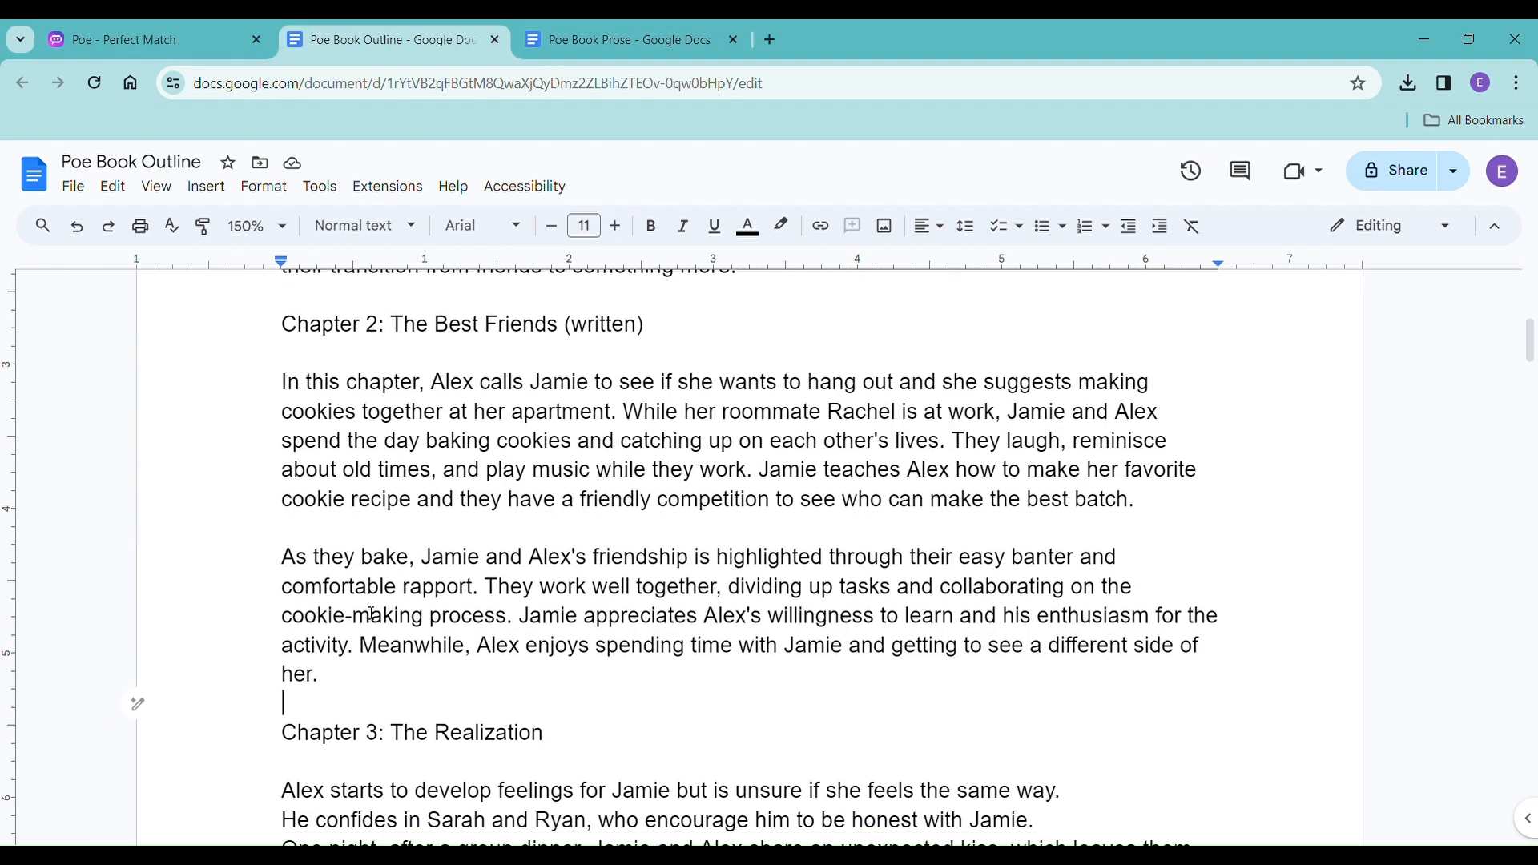
{"action": "scroll", "coordinate": [371, 614], "scroll_direction": "down", "scroll_amount": 5}
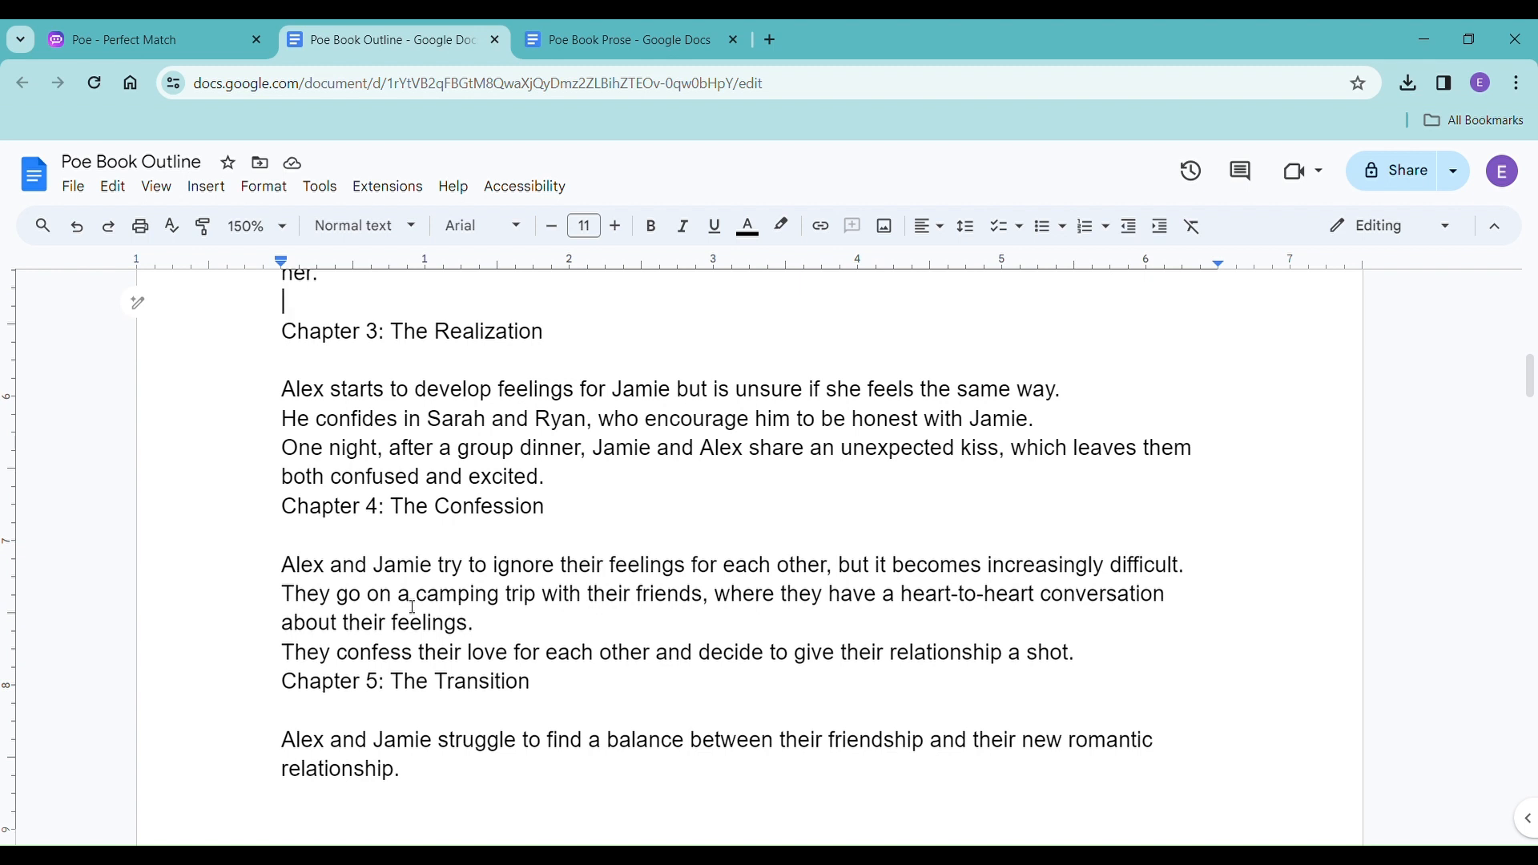
{"action": "scroll", "coordinate": [413, 606], "scroll_direction": "up", "scroll_amount": 1}
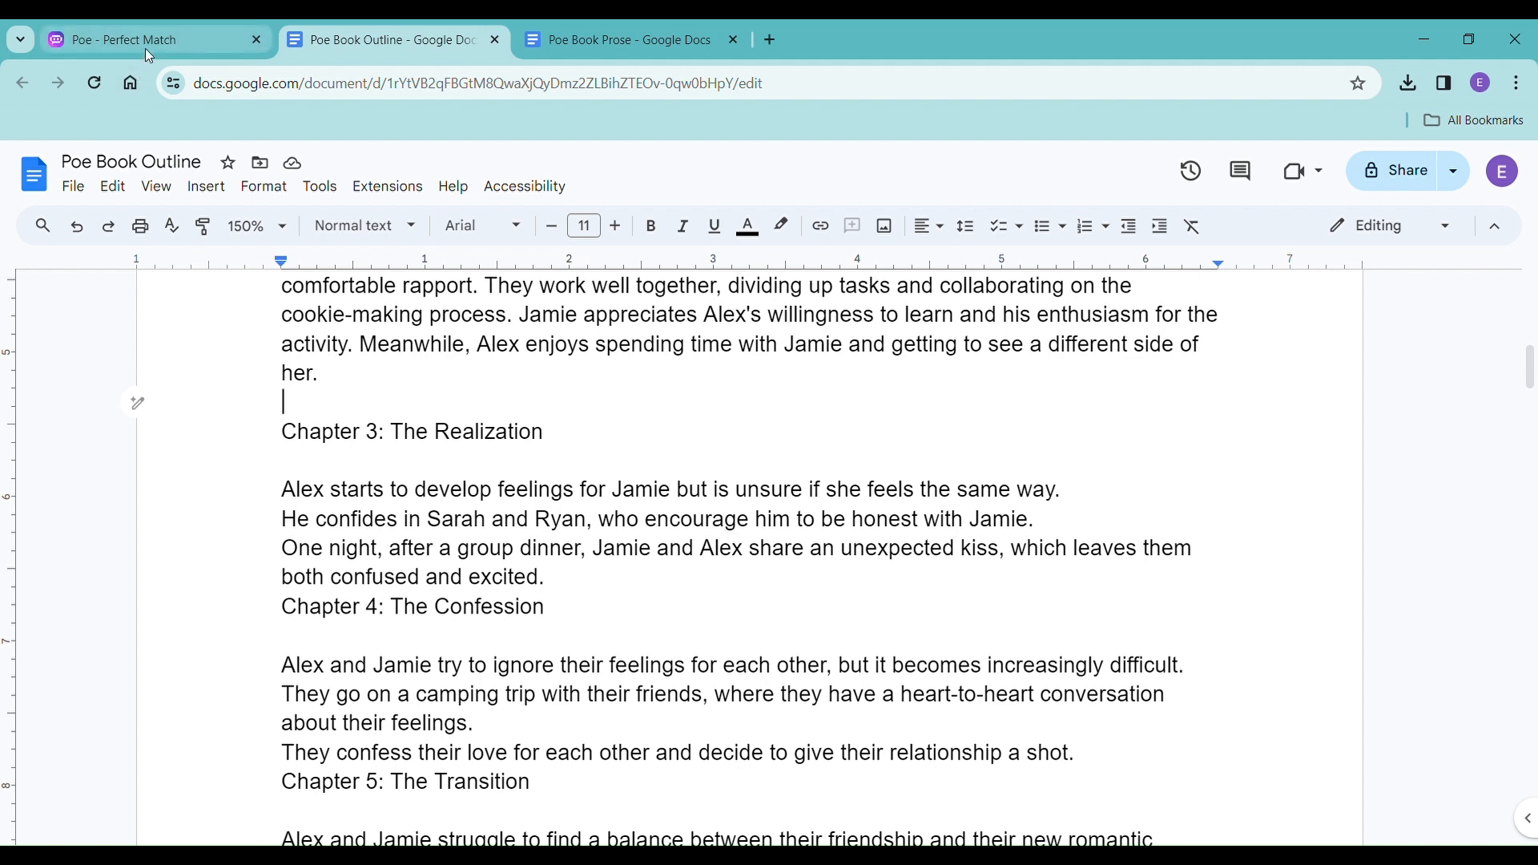
{"action": "left_click", "coordinate": [620, 593]}
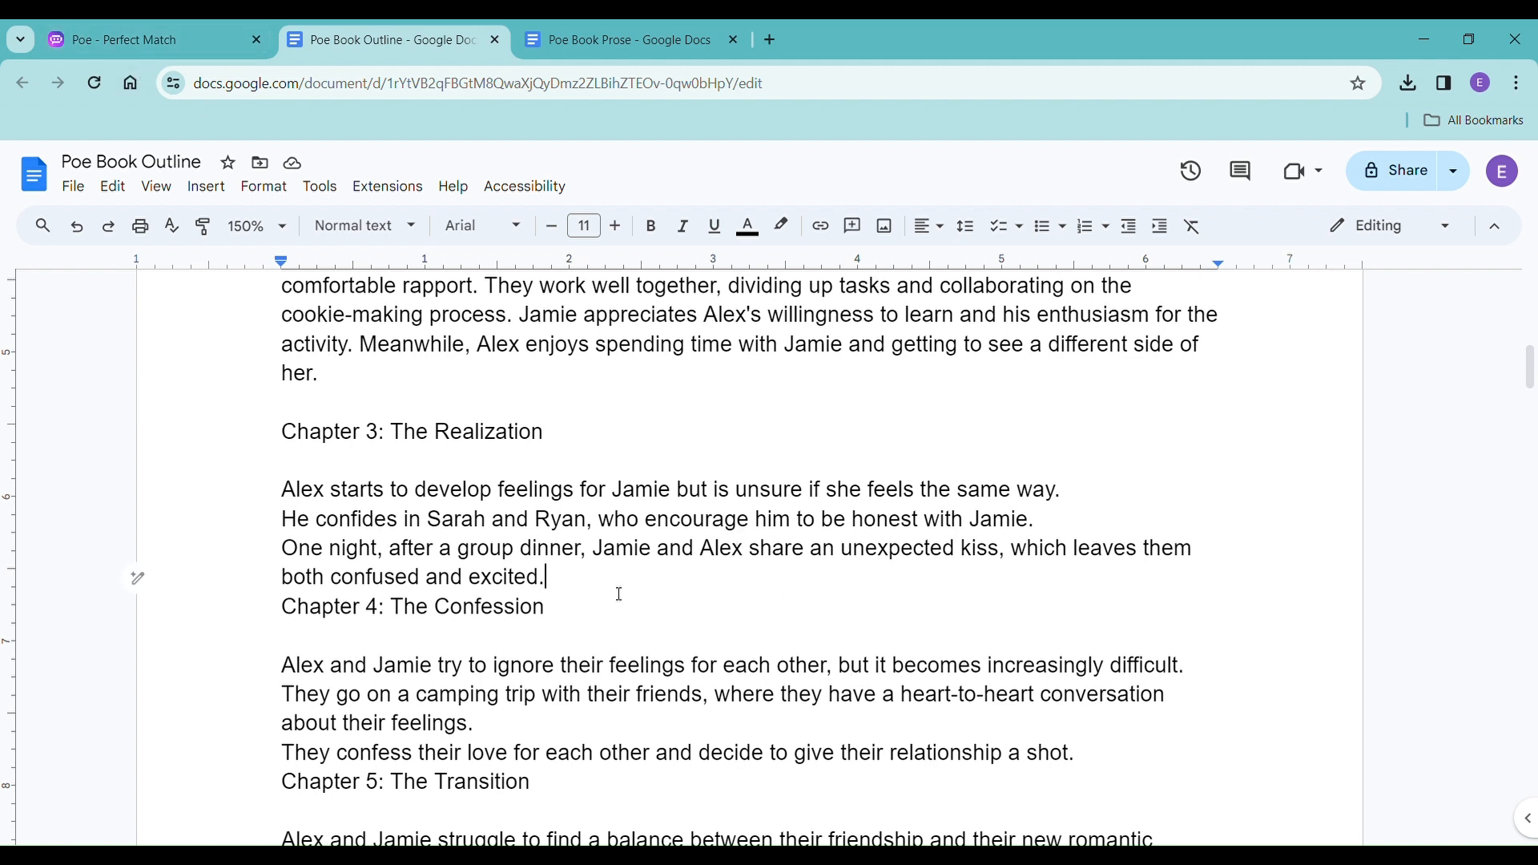
{"action": "key", "text": "Return"}
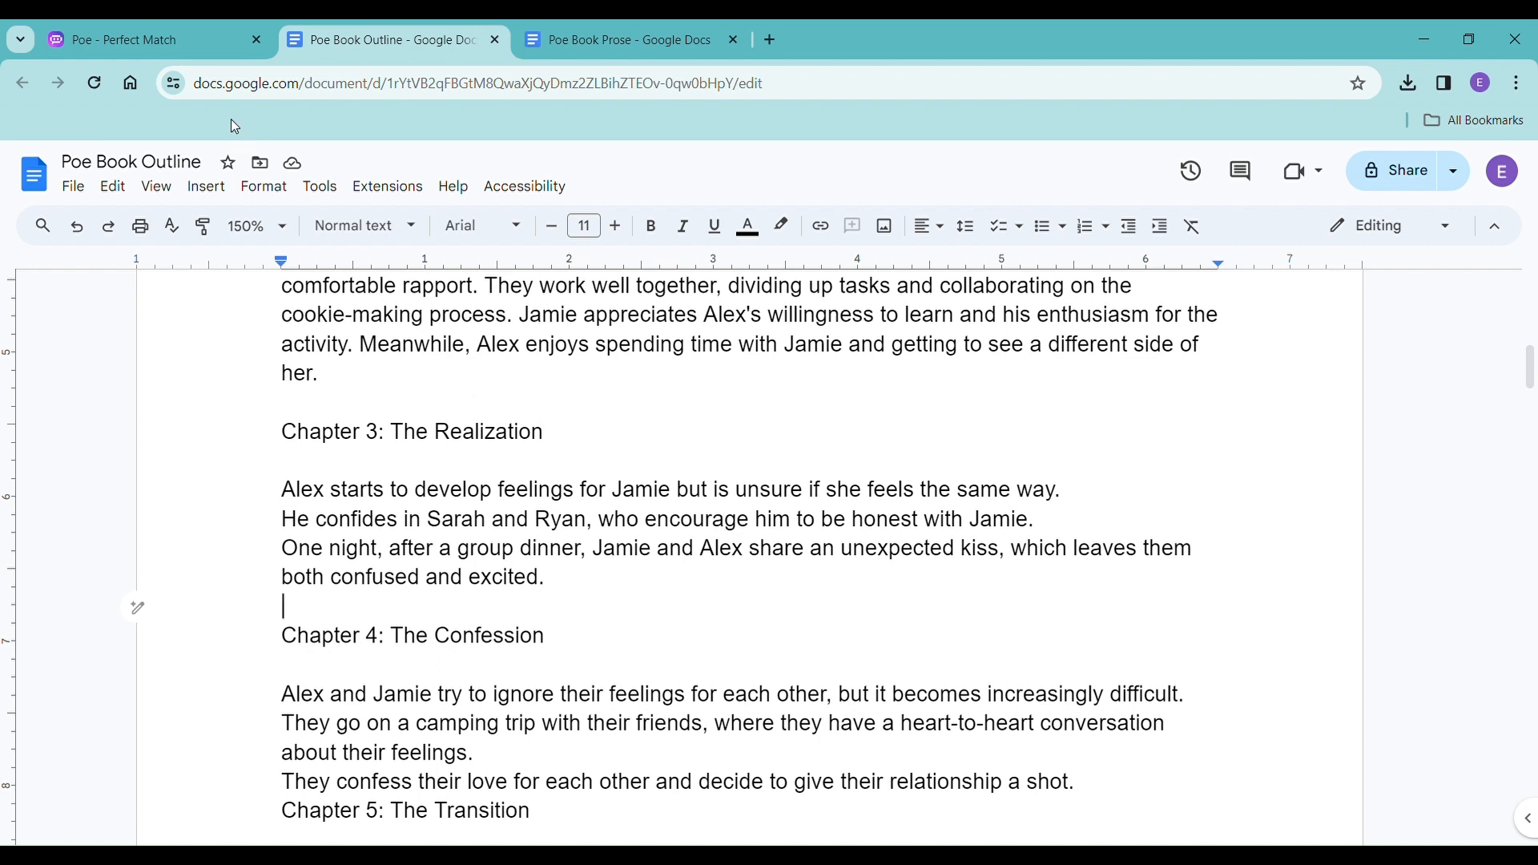
Prompt Poe's Mistral-Medium: "I would like a chapter between the cookies and the dinner party, something that shows small bits of attraction between them, something hinting at more".
{"action": "left_click", "coordinate": [175, 45]}
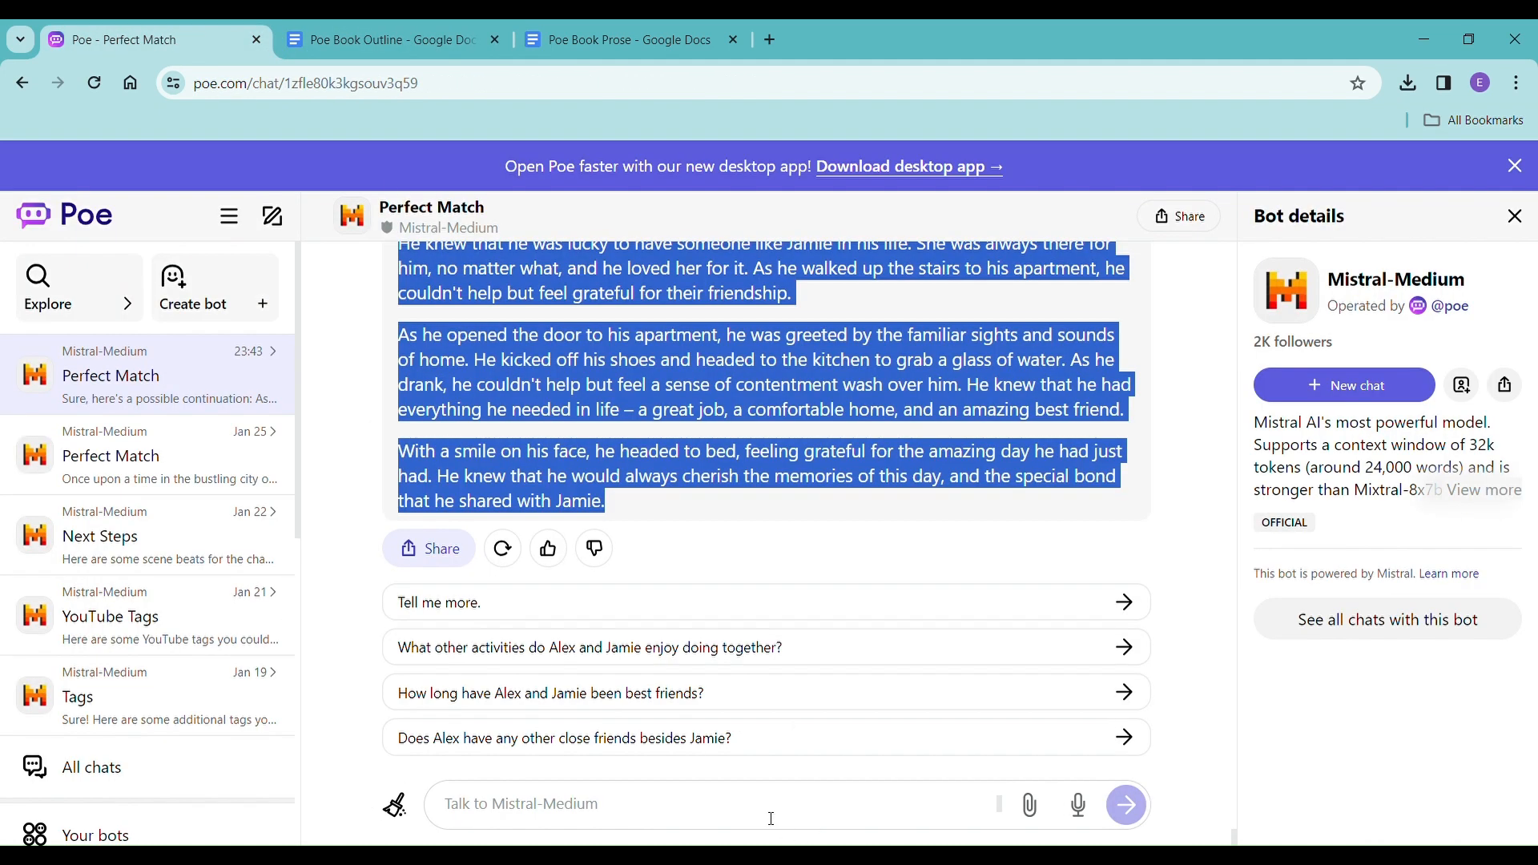
{"action": "left_click", "coordinate": [772, 818]}
{"action": "type", "text": "what"}
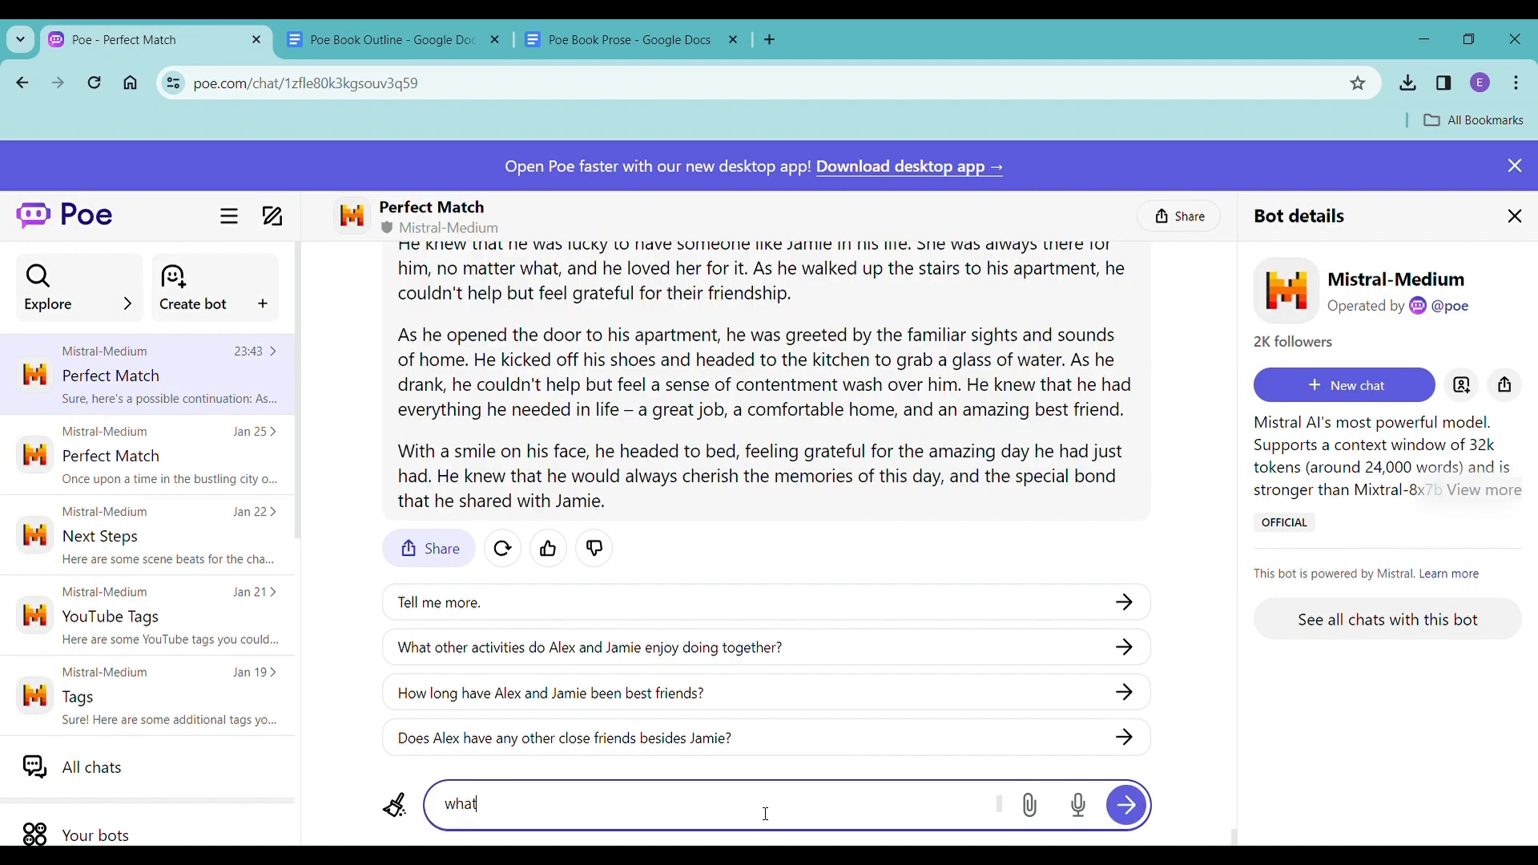
{"action": "key", "text": "BackSpace"}
{"action": "key", "text": "BackSpace"}
{"action": "type", "text": "I would like a chapter betw"}
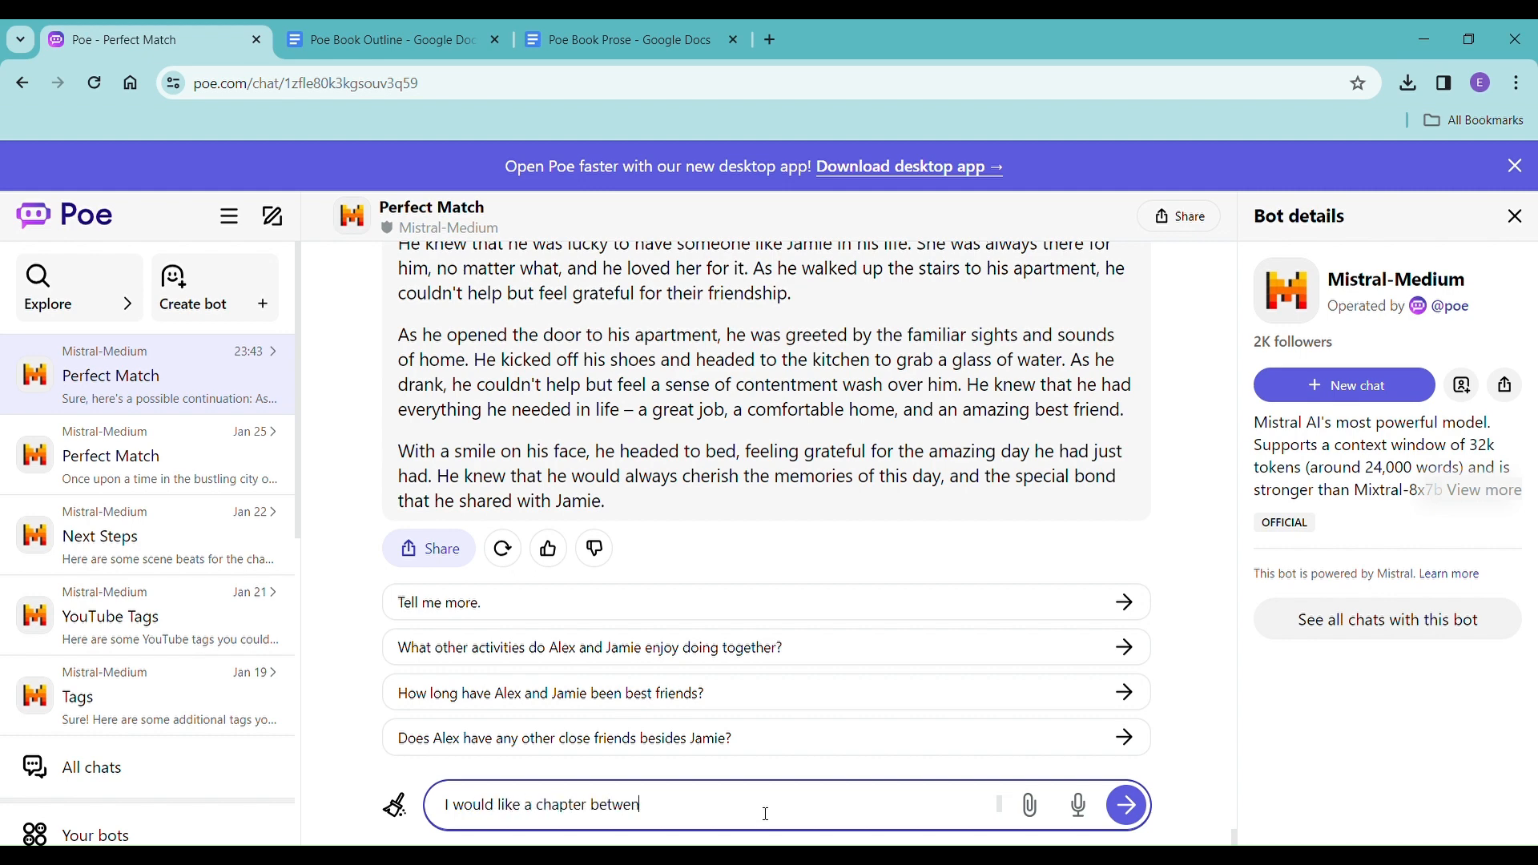
{"action": "type", "text": "een the cookies and the dinner par"}
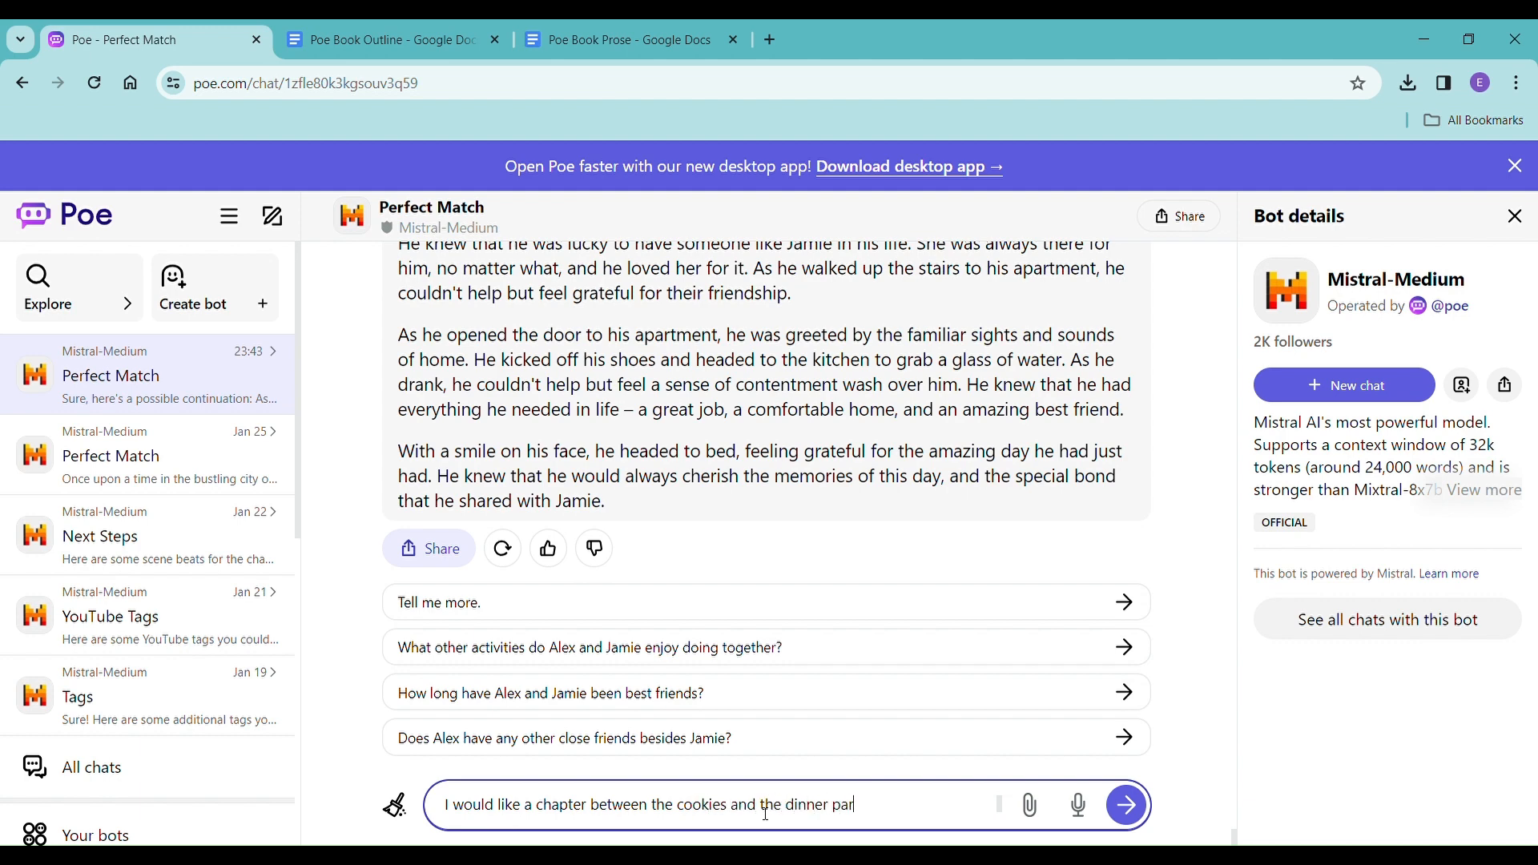
{"action": "type", "text": "ty, something that shows "}
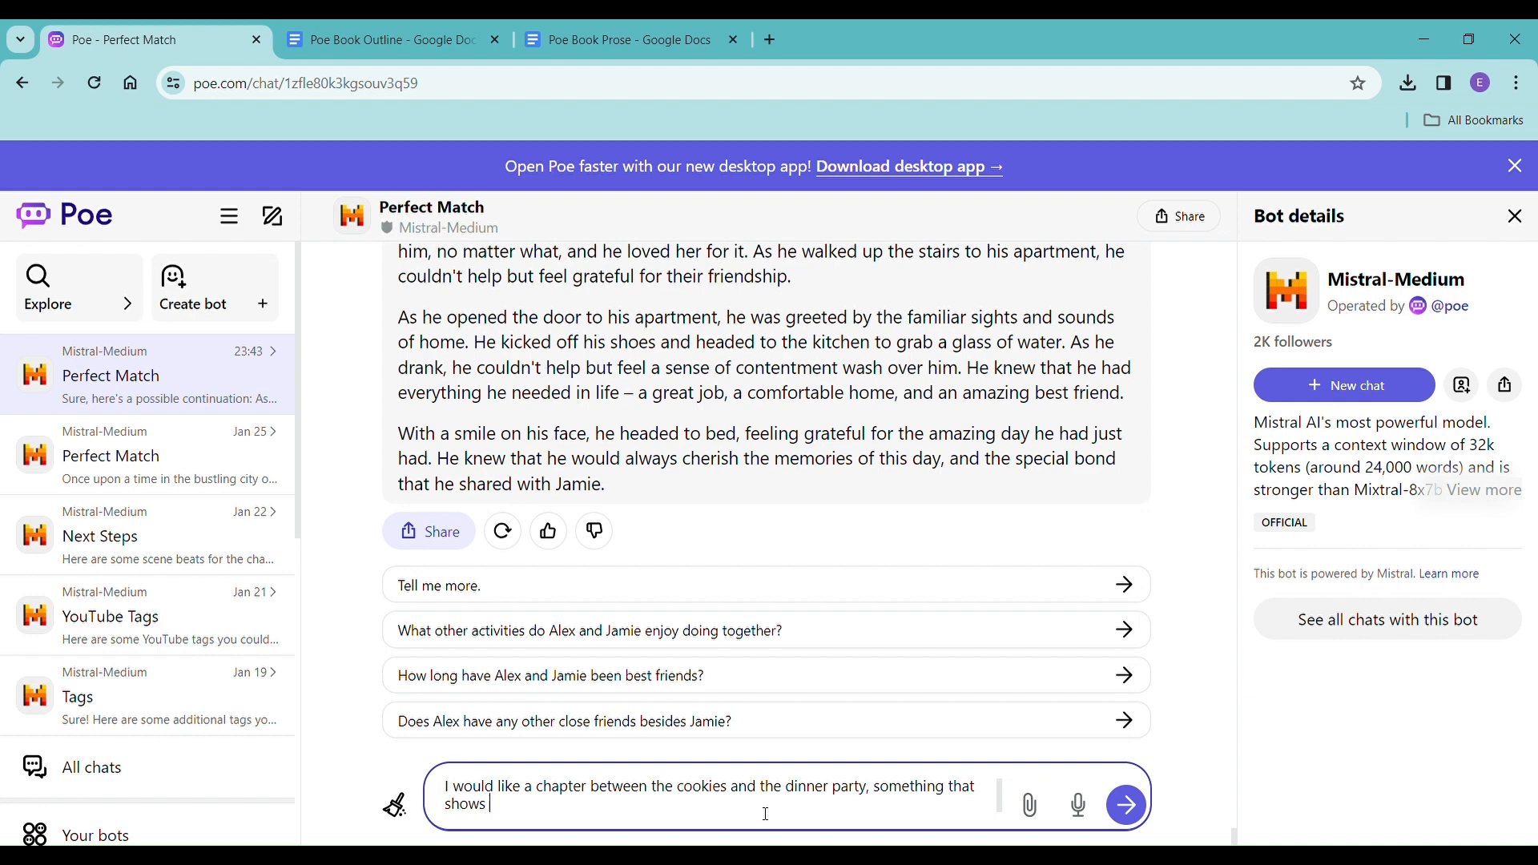
{"action": "type", "text": "small bits of attraction between them"}
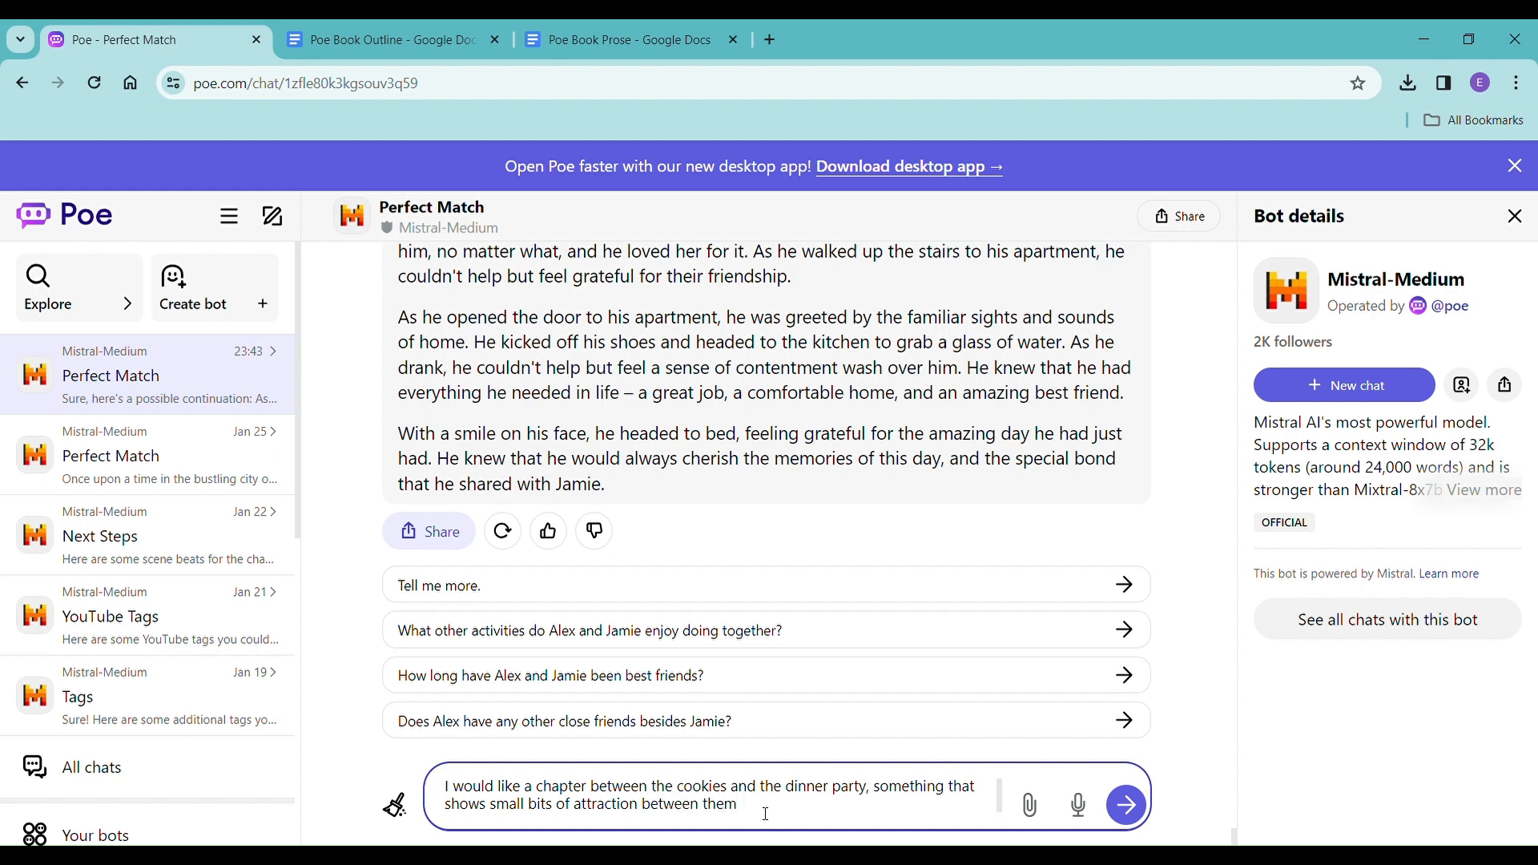
{"action": "type", "text": ", something hinting at more"}
{"action": "key", "text": "Return"}
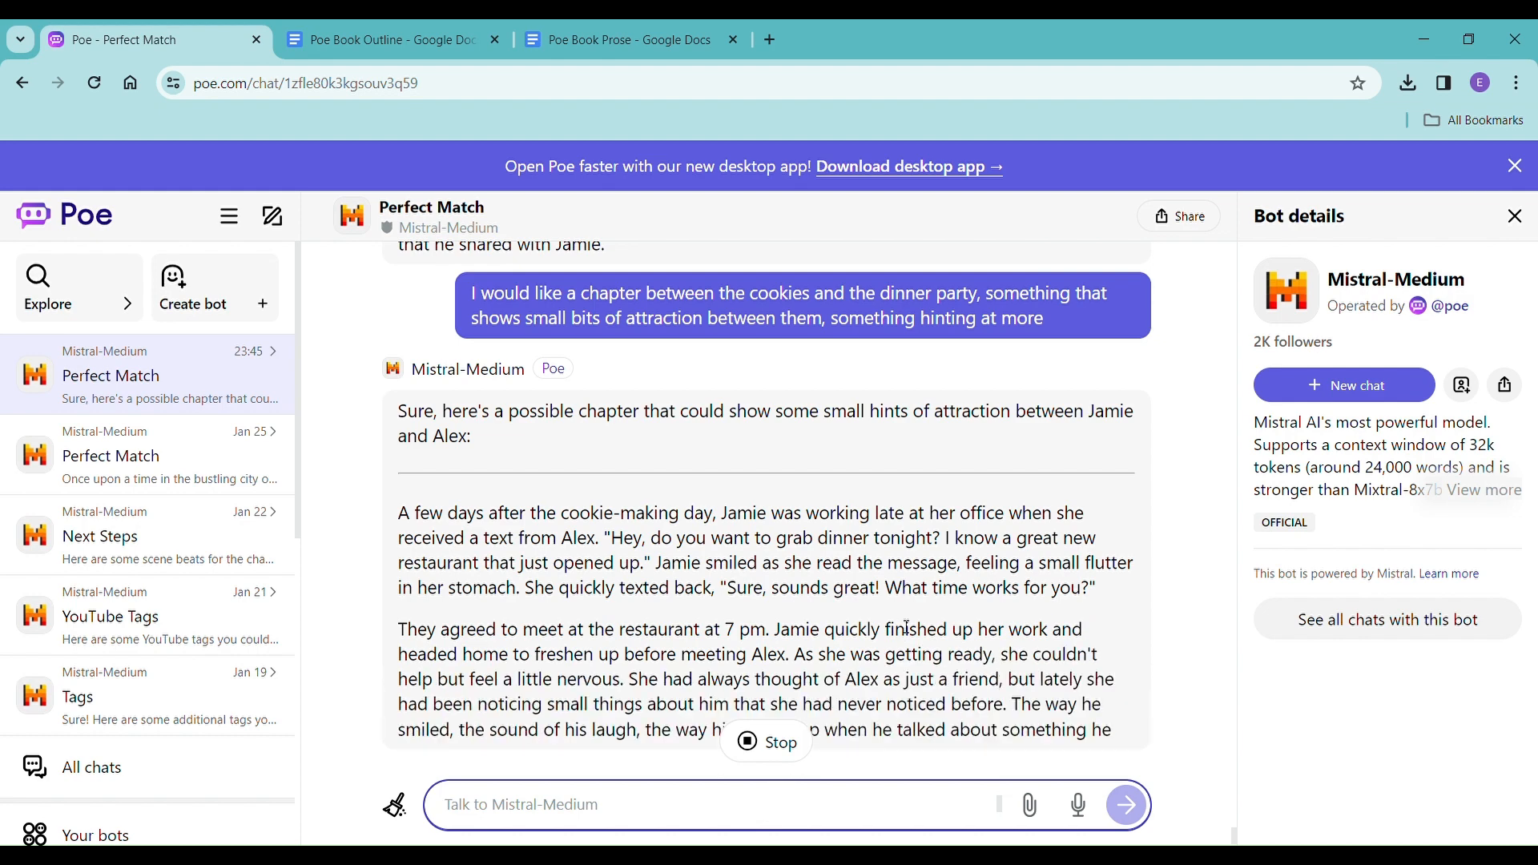
{"action": "scroll", "coordinate": [921, 633], "scroll_direction": "up", "scroll_amount": 1}
{"action": "scroll", "coordinate": [958, 605], "scroll_direction": "down", "scroll_amount": 2}
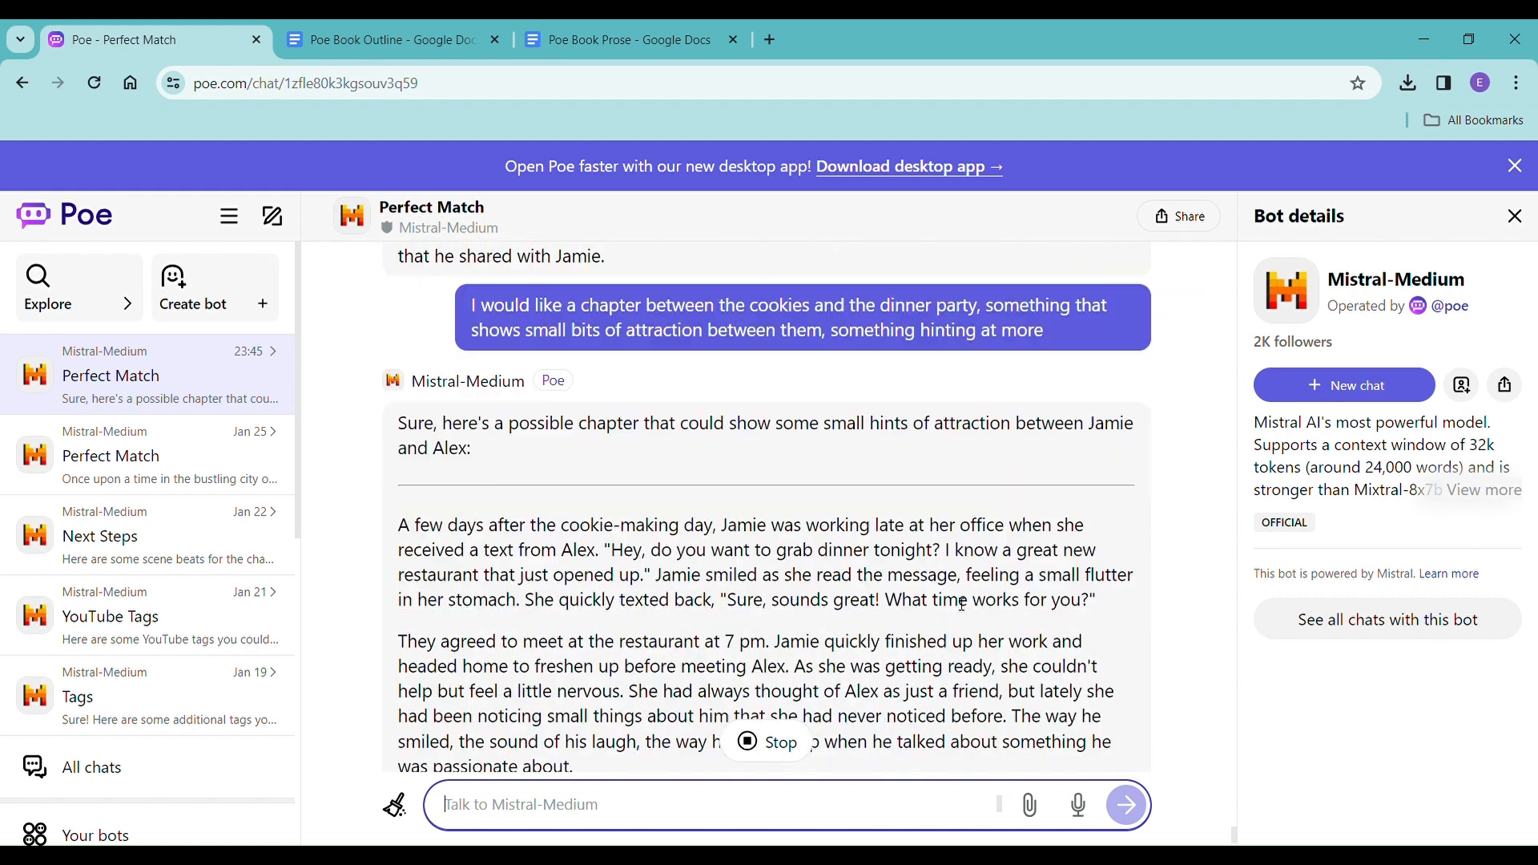
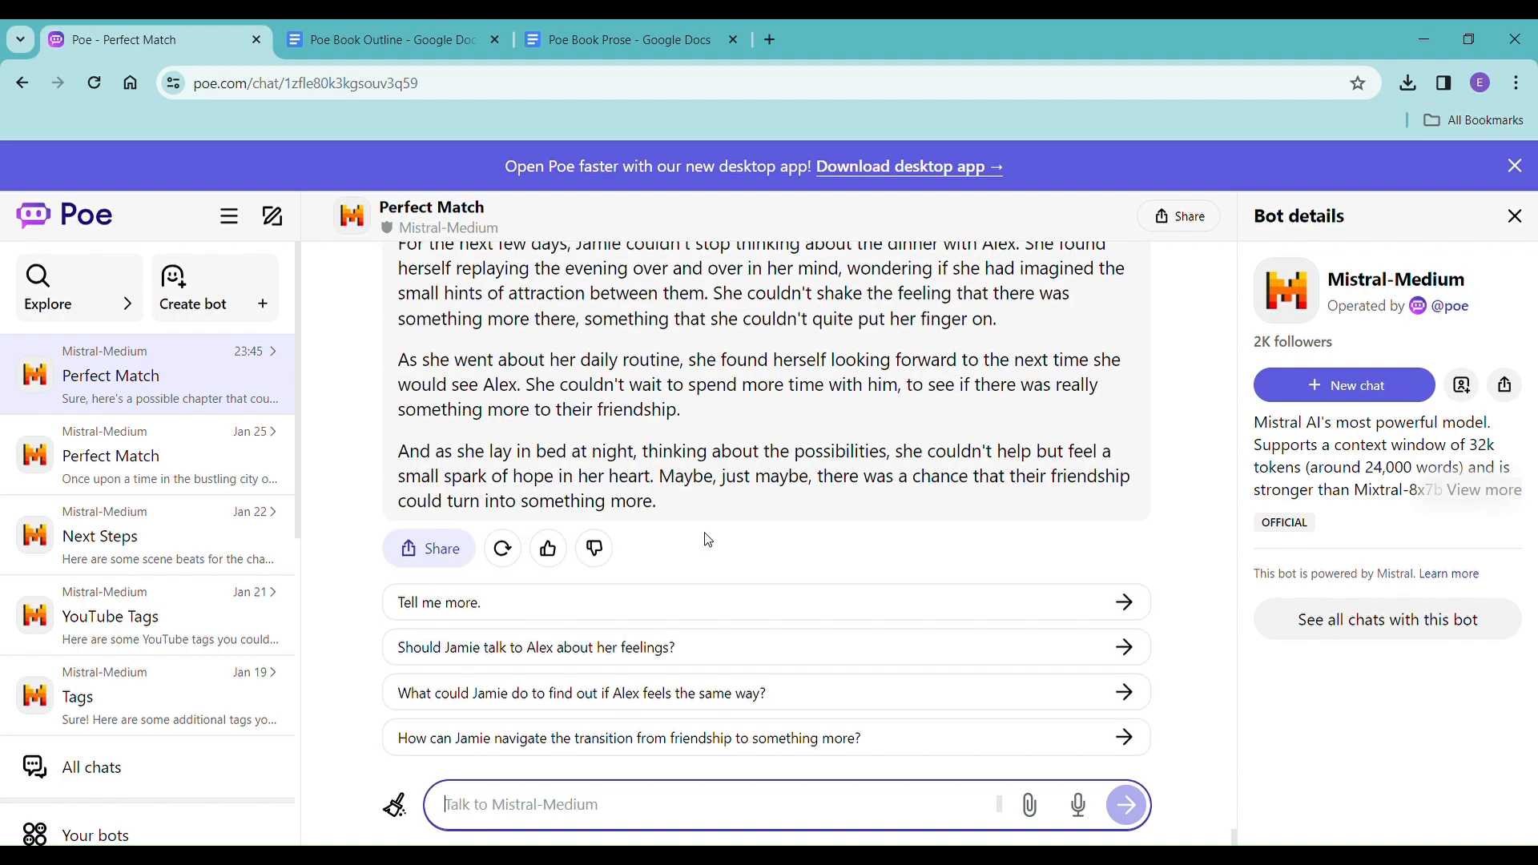
Copy Mistral-Medium's full new chapter, without its introductory line, from Poe into Poe Book Prose under the Chapter Three heading.
{"action": "scroll", "coordinate": [708, 541], "scroll_direction": "up", "scroll_amount": 10}
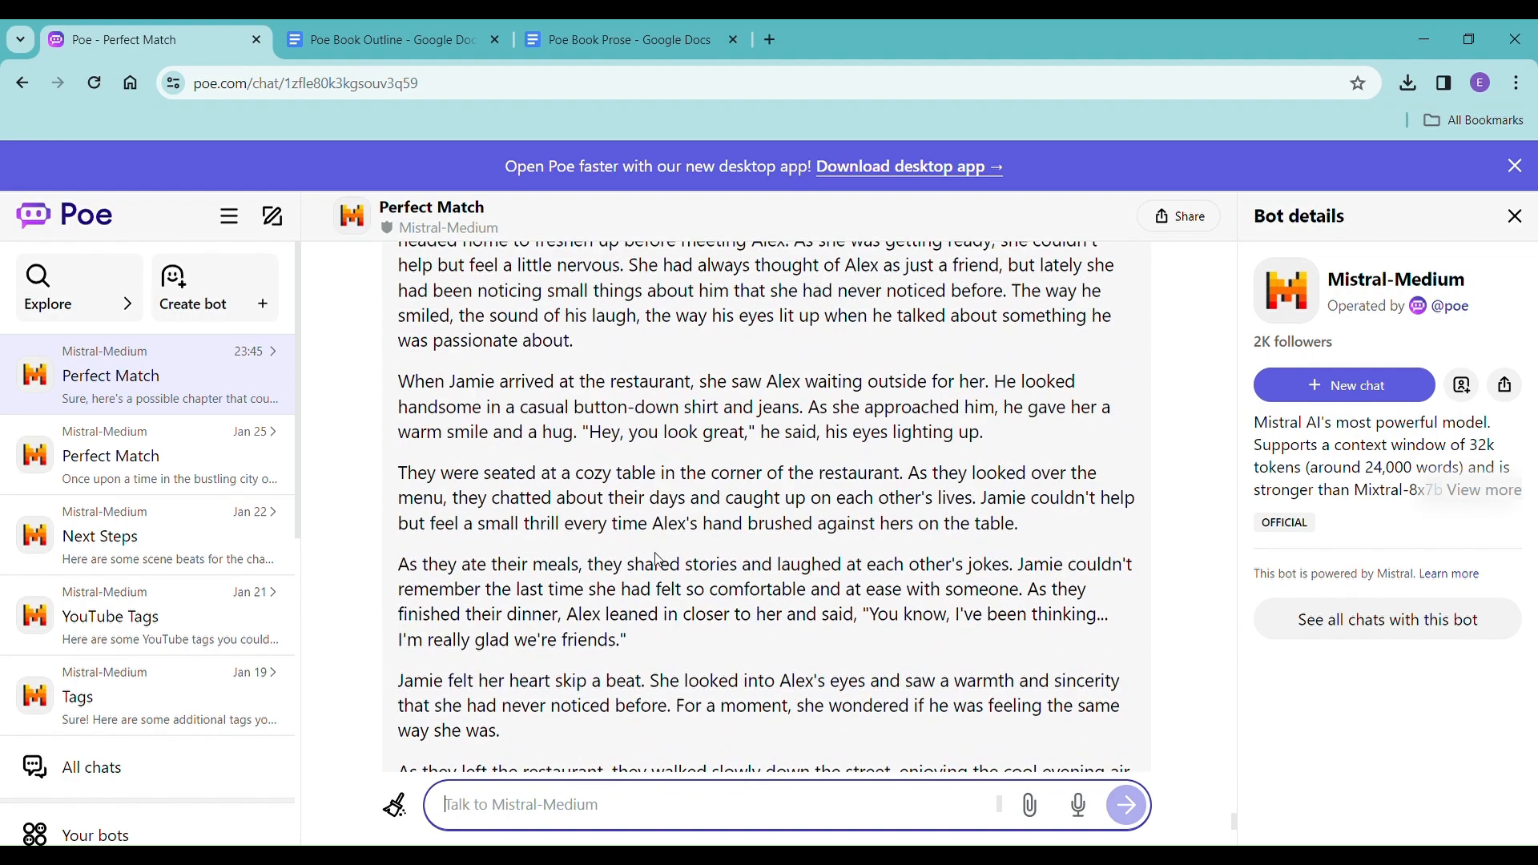
{"action": "scroll", "coordinate": [658, 558], "scroll_direction": "up", "scroll_amount": 4}
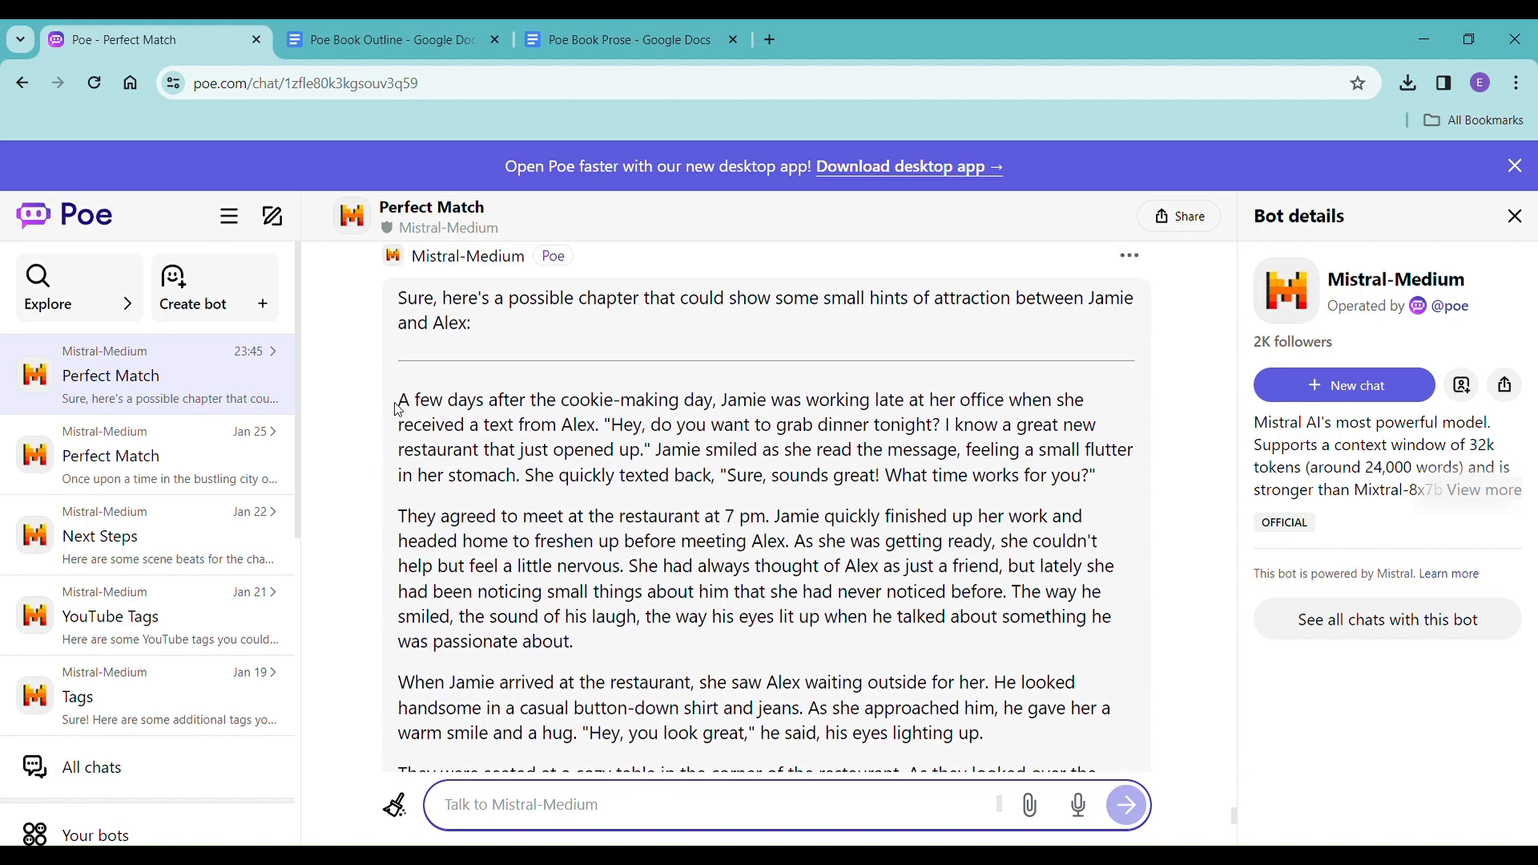
{"action": "left_click_drag", "start_coordinate": [398, 410], "coordinate": [978, 701]}
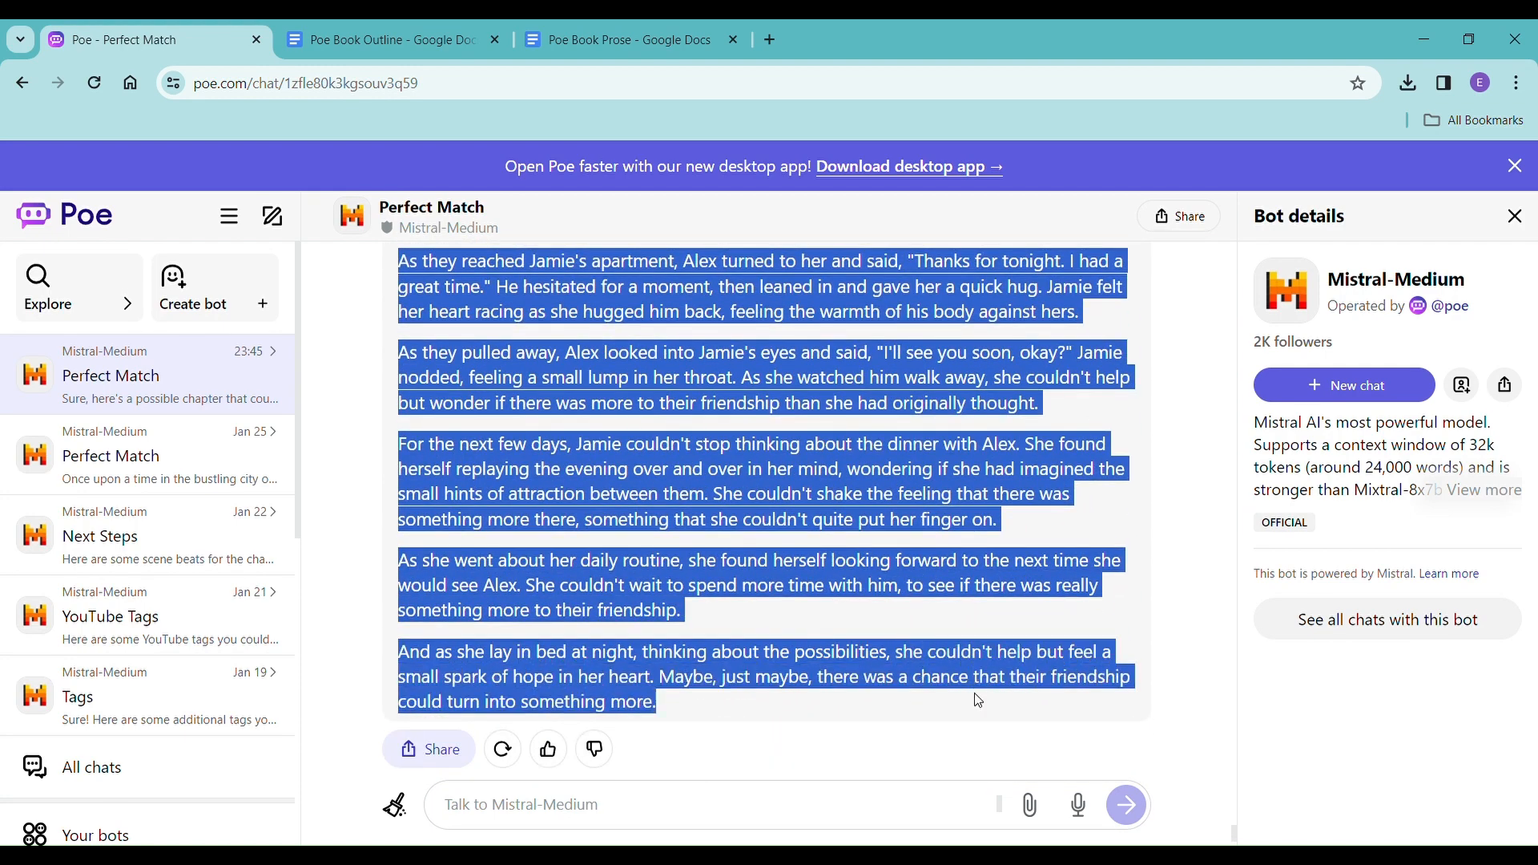
{"action": "left_click", "coordinate": [601, 48]}
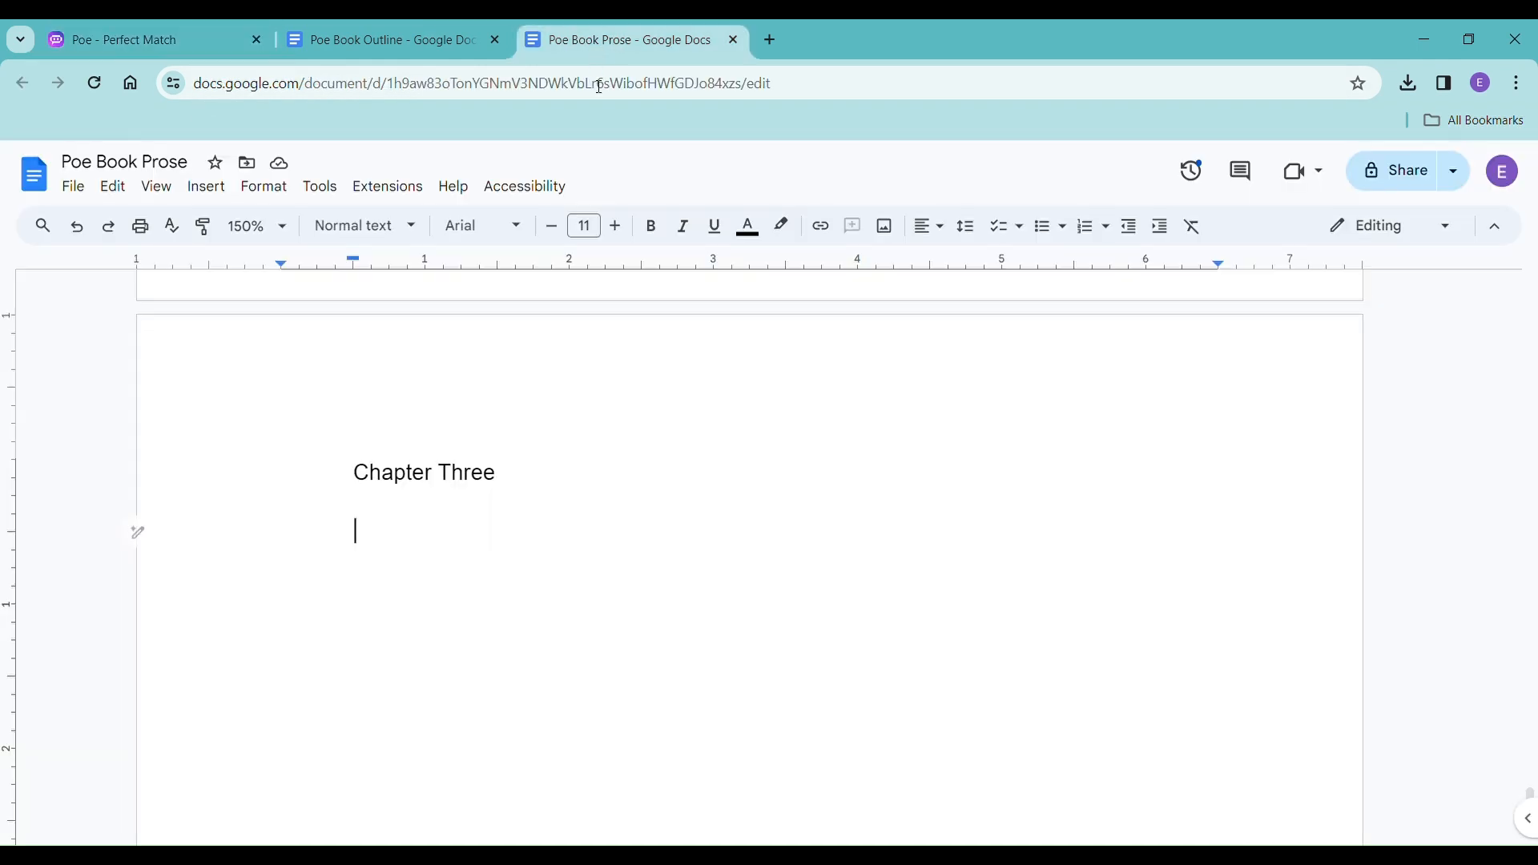
{"action": "right_click", "coordinate": [376, 538]}
{"action": "left_click", "coordinate": [535, 562]}
{"action": "scroll", "coordinate": [575, 735], "scroll_direction": "up", "scroll_amount": 1}
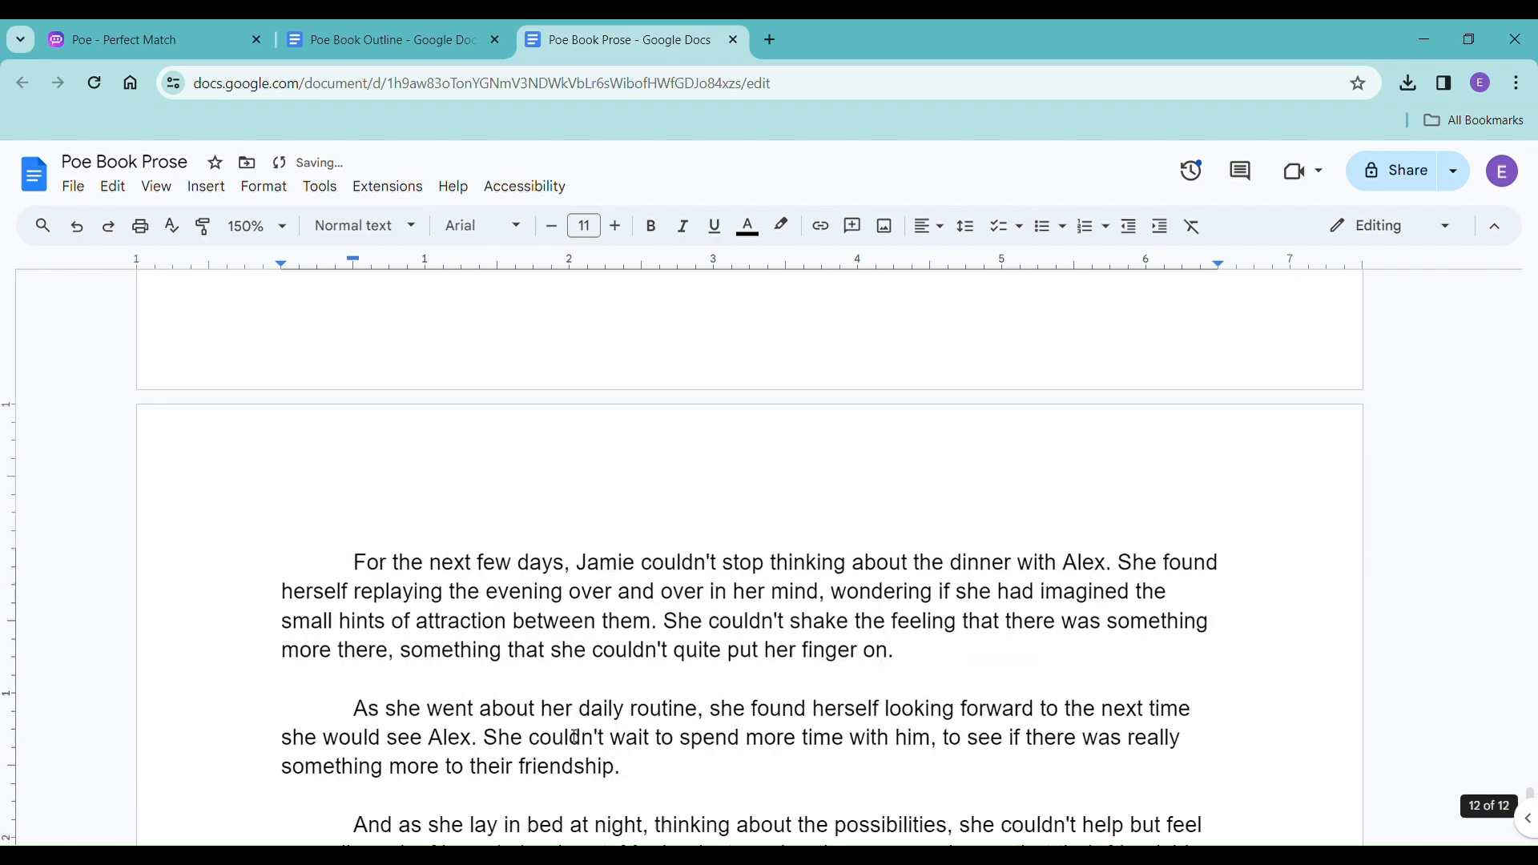
{"action": "scroll", "coordinate": [575, 735], "scroll_direction": "up", "scroll_amount": 15}
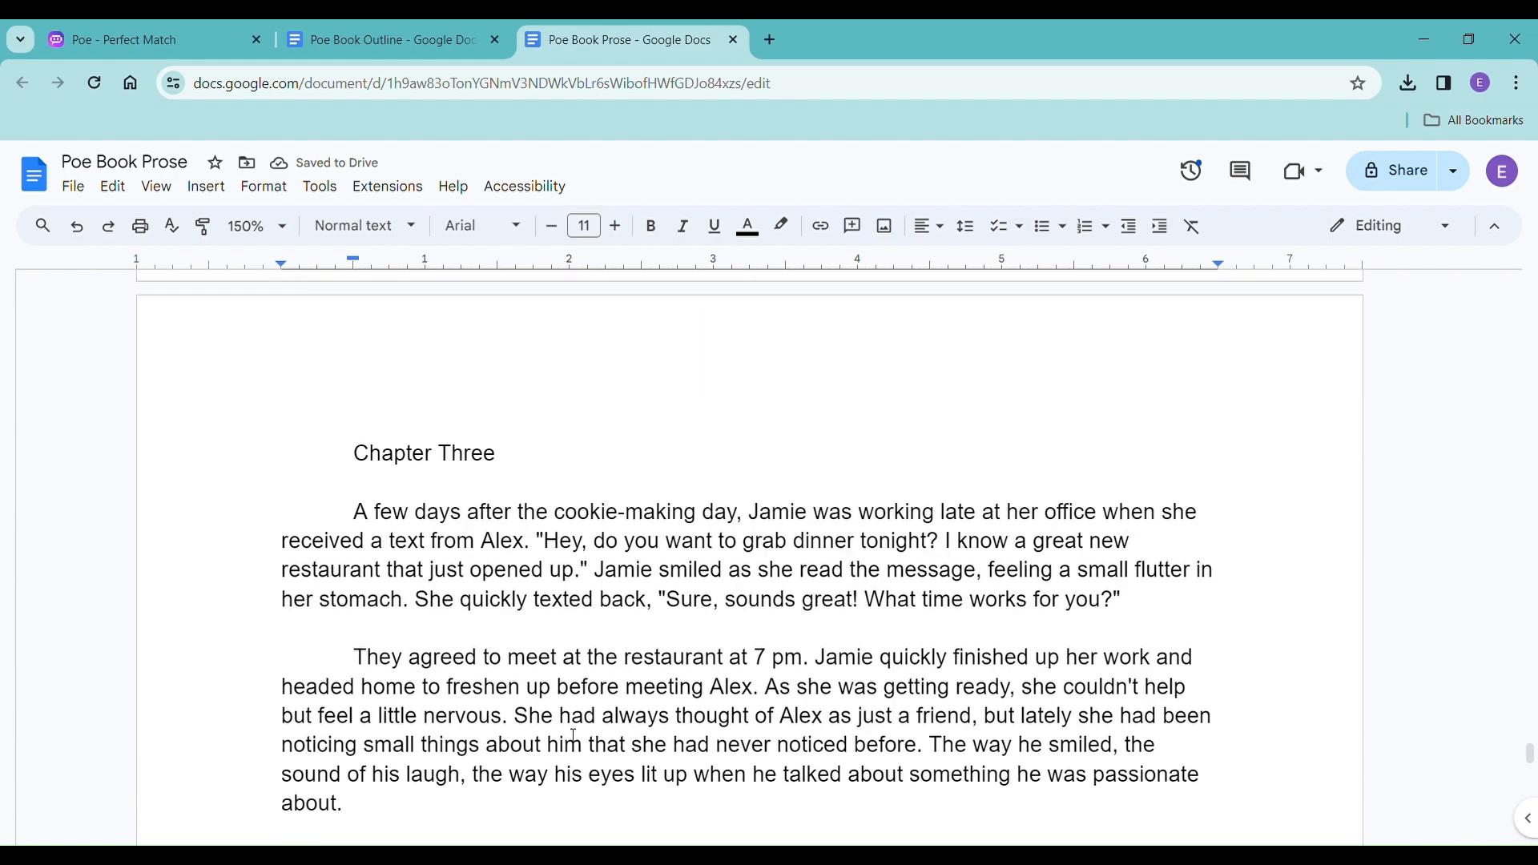
Insert a page break after the end of Chapter Three and add the heading "Chapter Four" on the new page.
{"action": "scroll", "coordinate": [573, 736], "scroll_direction": "down", "scroll_amount": 20}
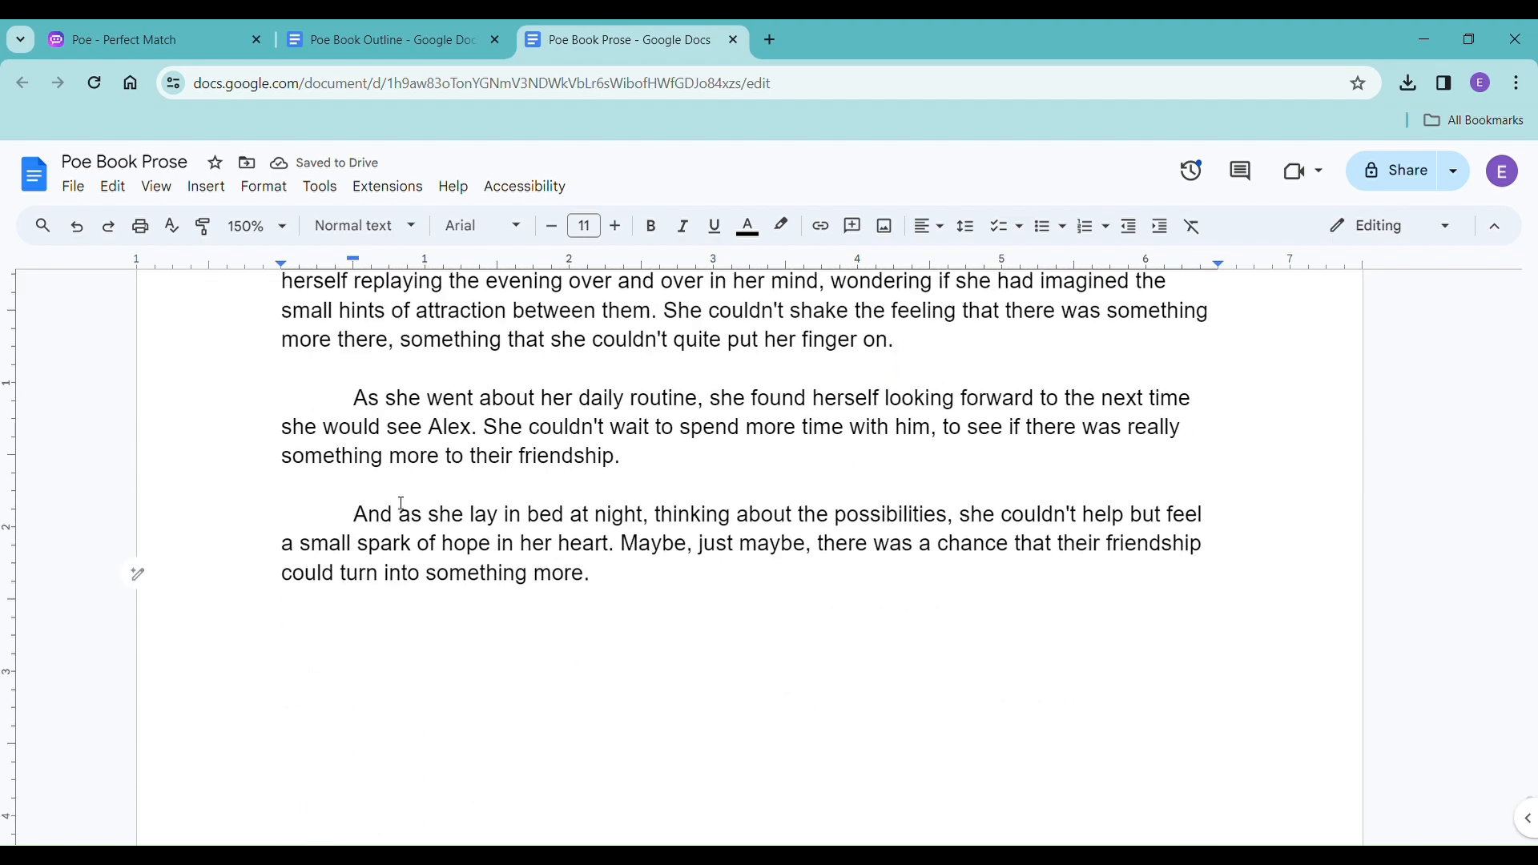
{"action": "key", "text": "ctrl+Return"}
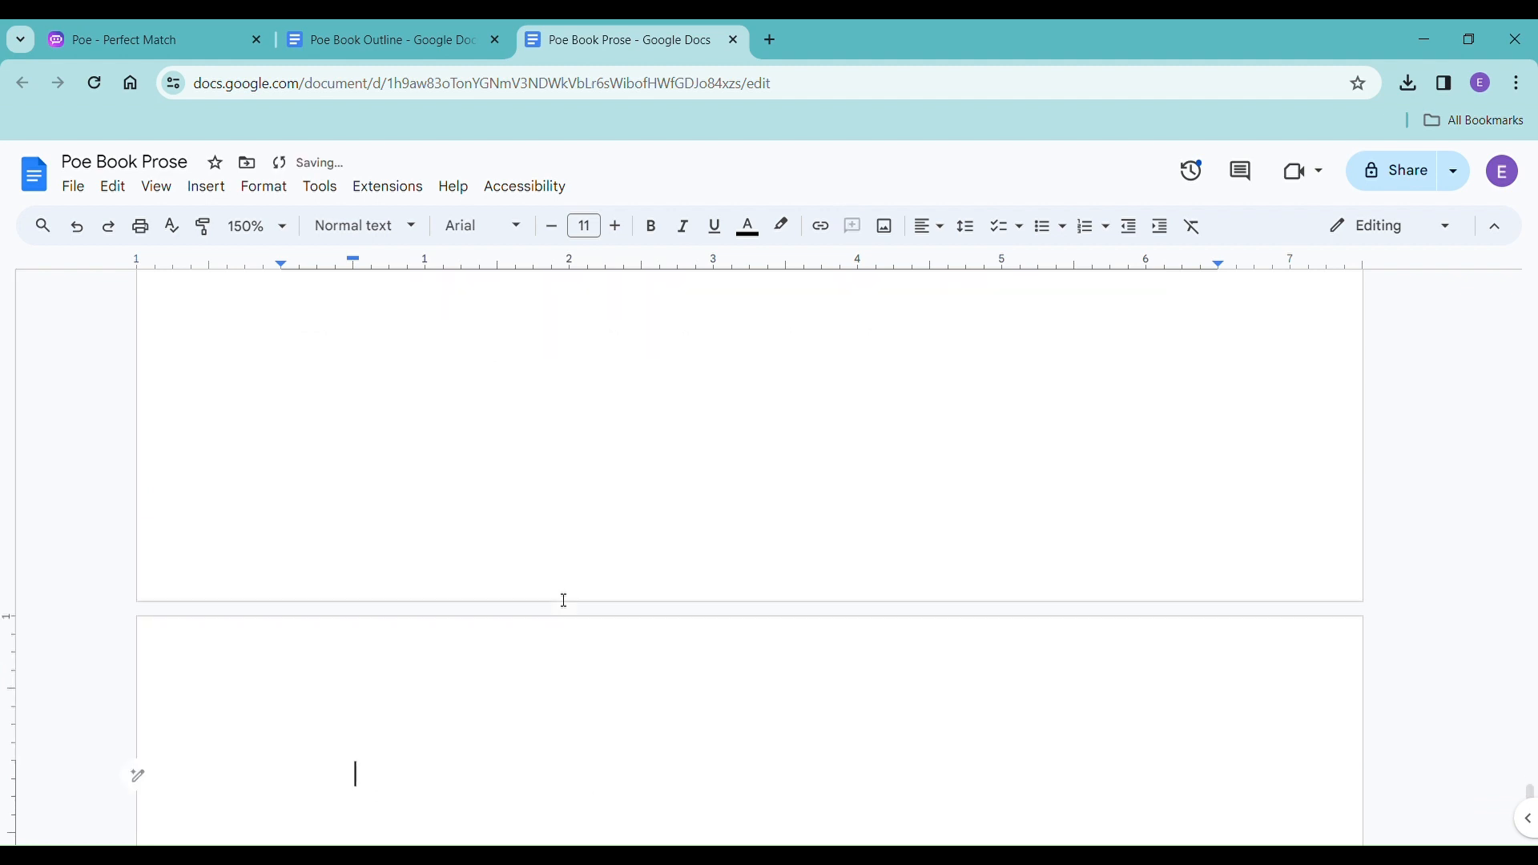
{"action": "type", "text": "Chapter Four"}
{"action": "key", "text": "Return"}
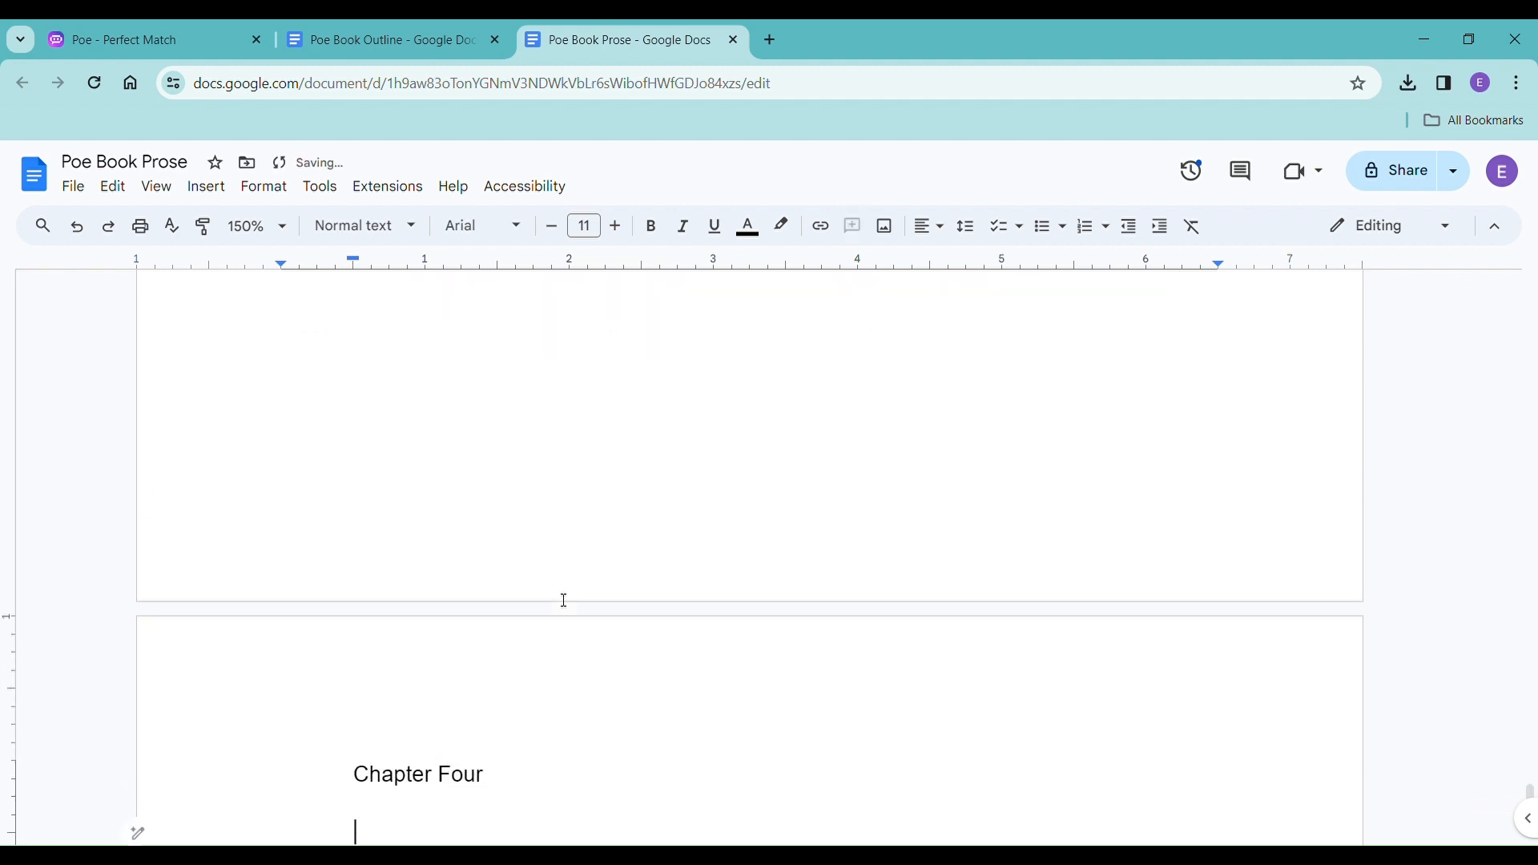
In Poe Book Outline, remove the title "The Realization" from the Chapter 3 heading and add two empty lines below it.
{"action": "left_click", "coordinate": [383, 42]}
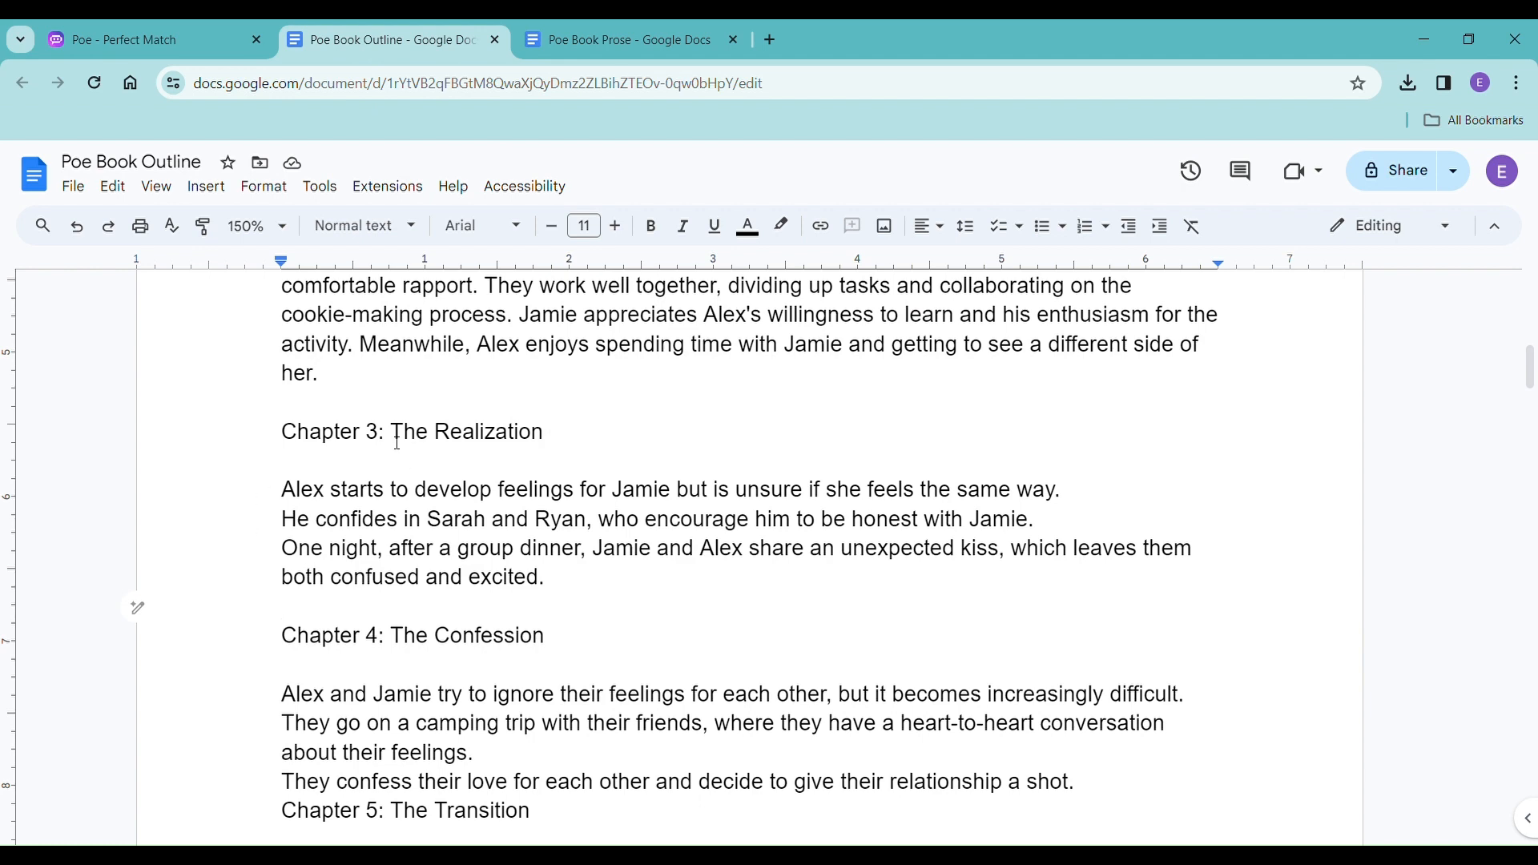
{"action": "left_click_drag", "start_coordinate": [393, 436], "coordinate": [566, 440]}
{"action": "key", "text": "Return"}
{"action": "key", "text": "Return"}
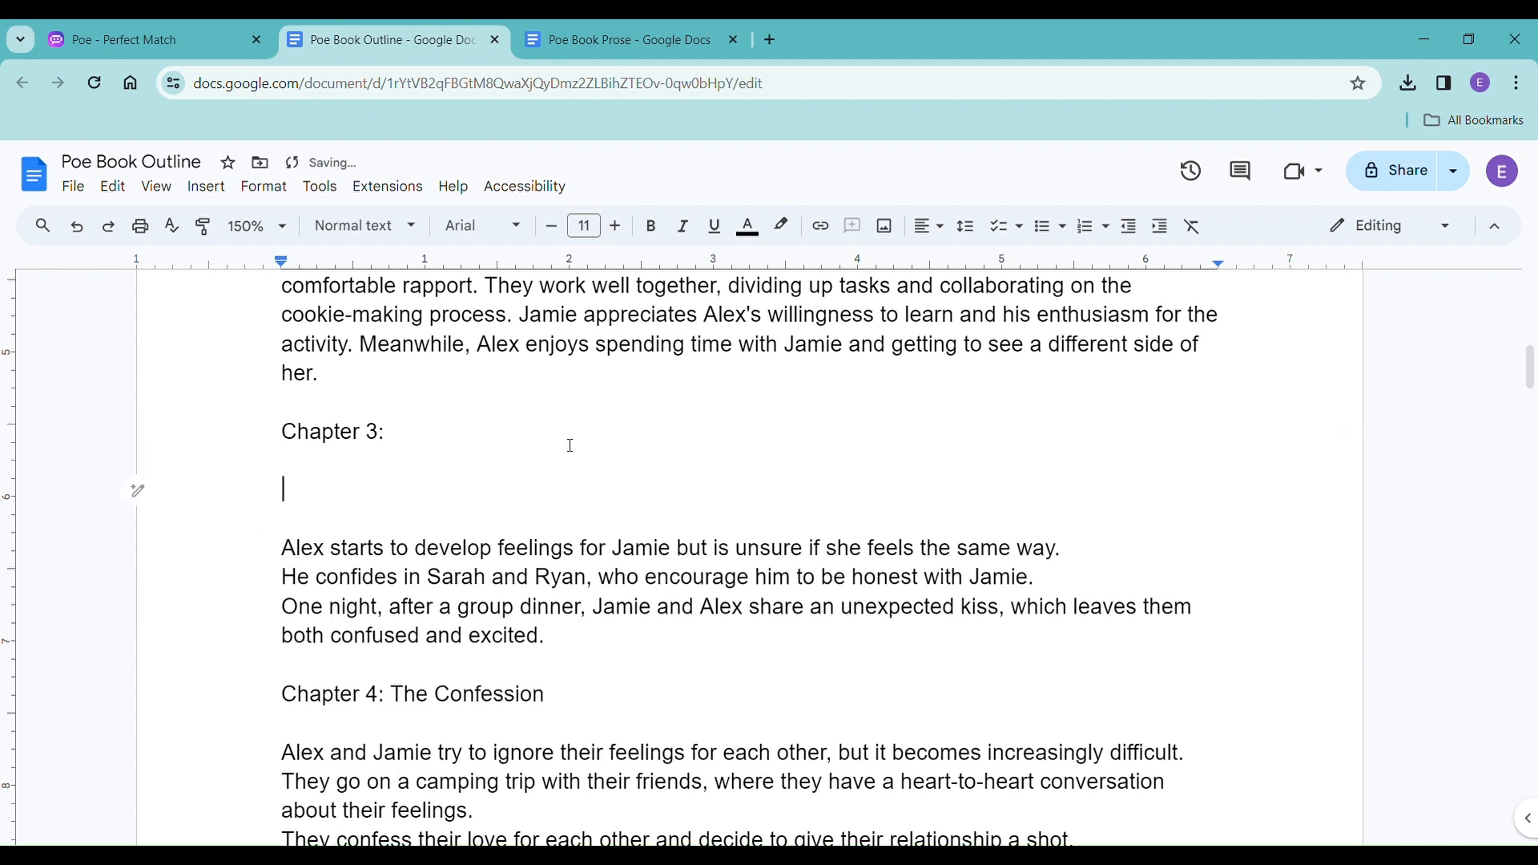
Return to Poe and prompt Mistral-Medium: "please write a summary for that chapter".
{"action": "left_click", "coordinate": [205, 50]}
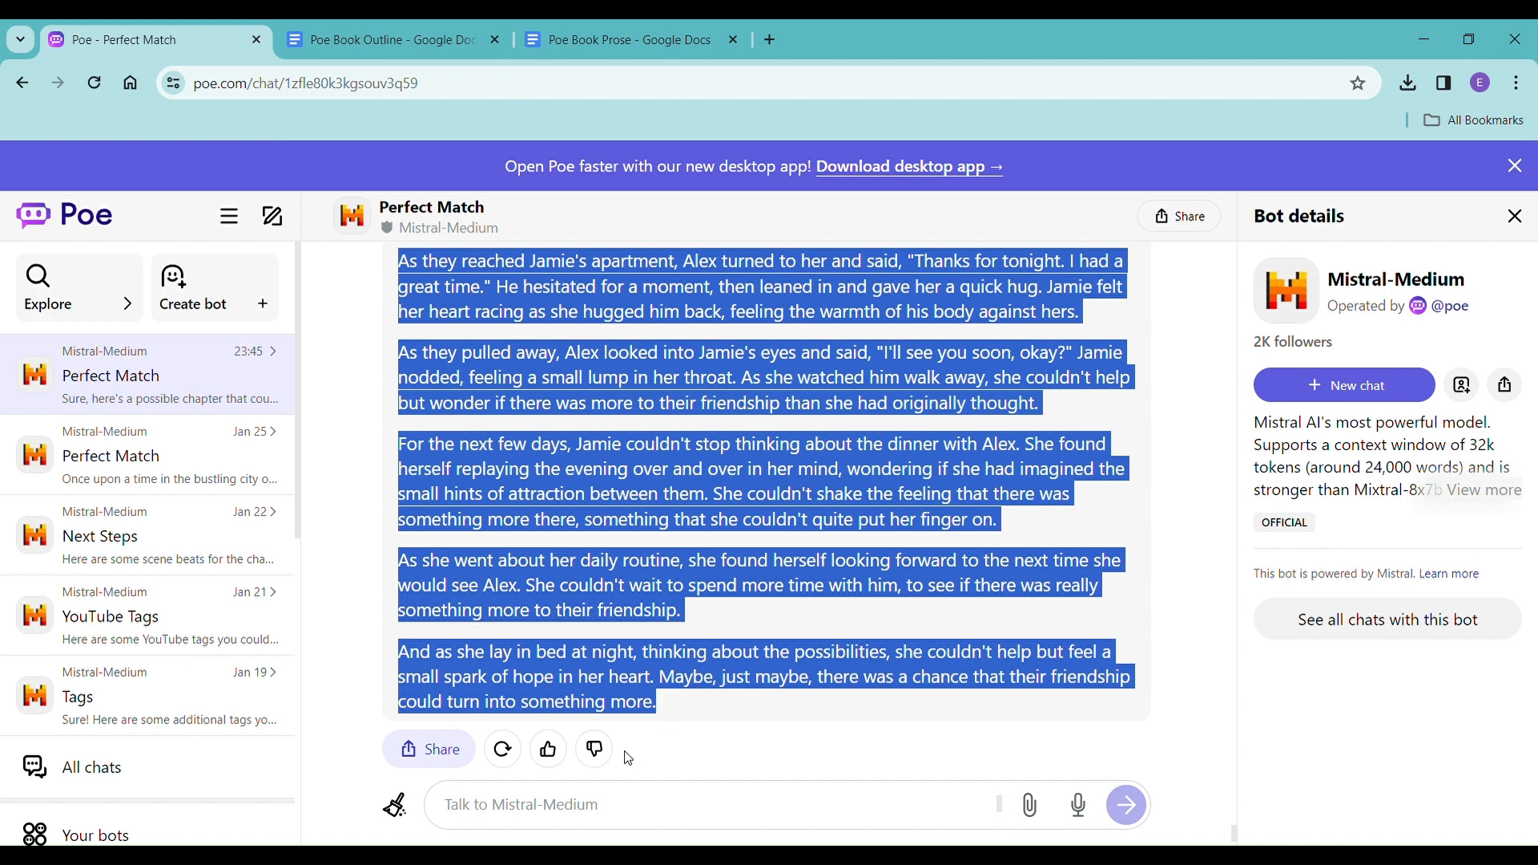
{"action": "left_click", "coordinate": [612, 806]}
{"action": "type", "text": "pl"}
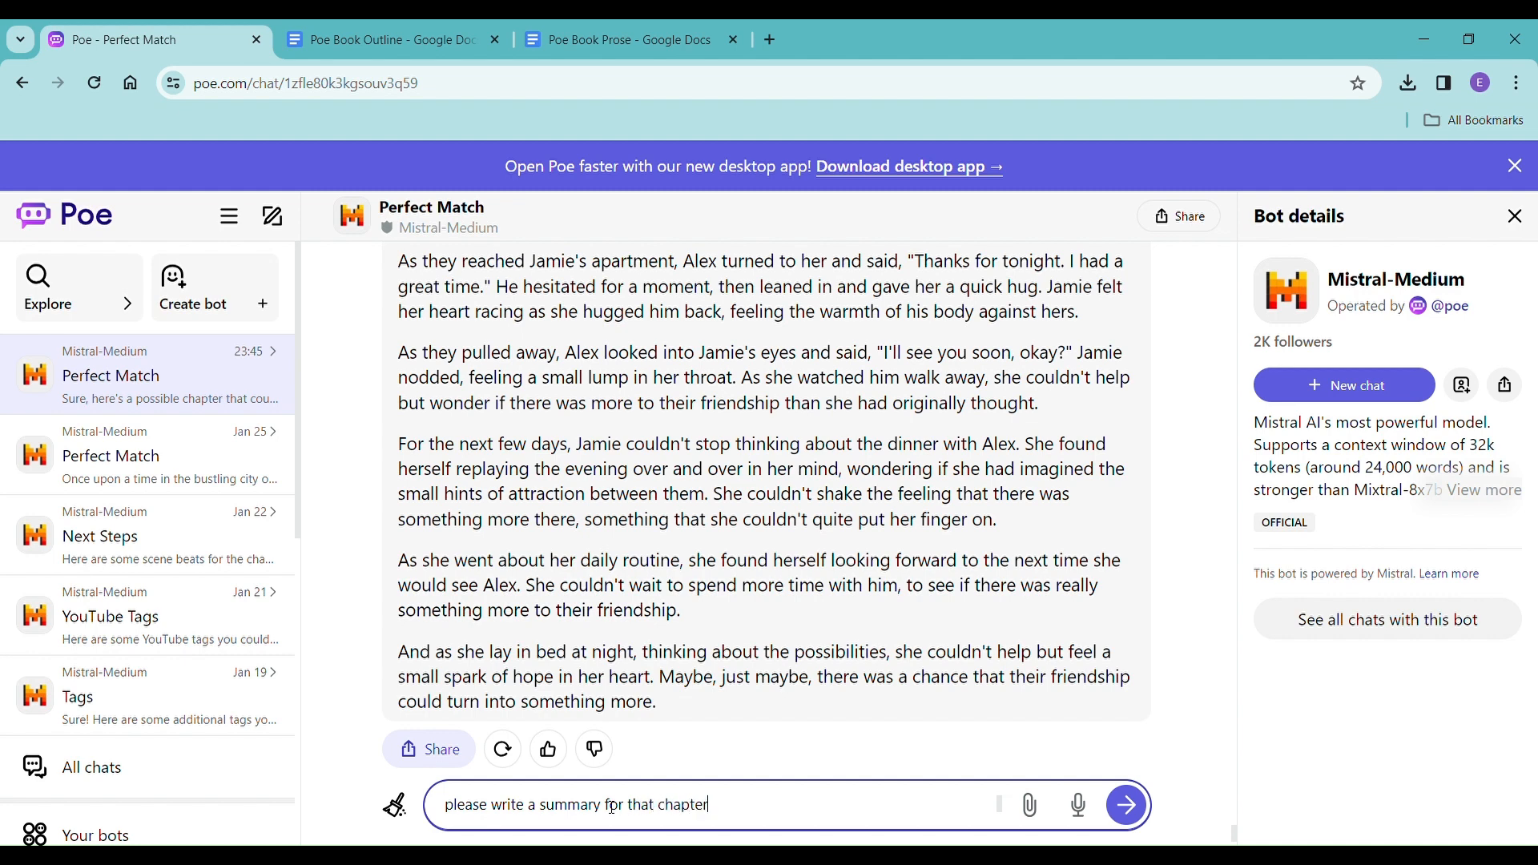
{"action": "type", "text": "ease write a summary for that chapter"}
{"action": "key", "text": "Return"}
In Poe Book Outline, title the Chapter 3 heading "Dinner (written but needs expansion)" and add empty lines below it.
{"action": "left_click", "coordinate": [385, 39]}
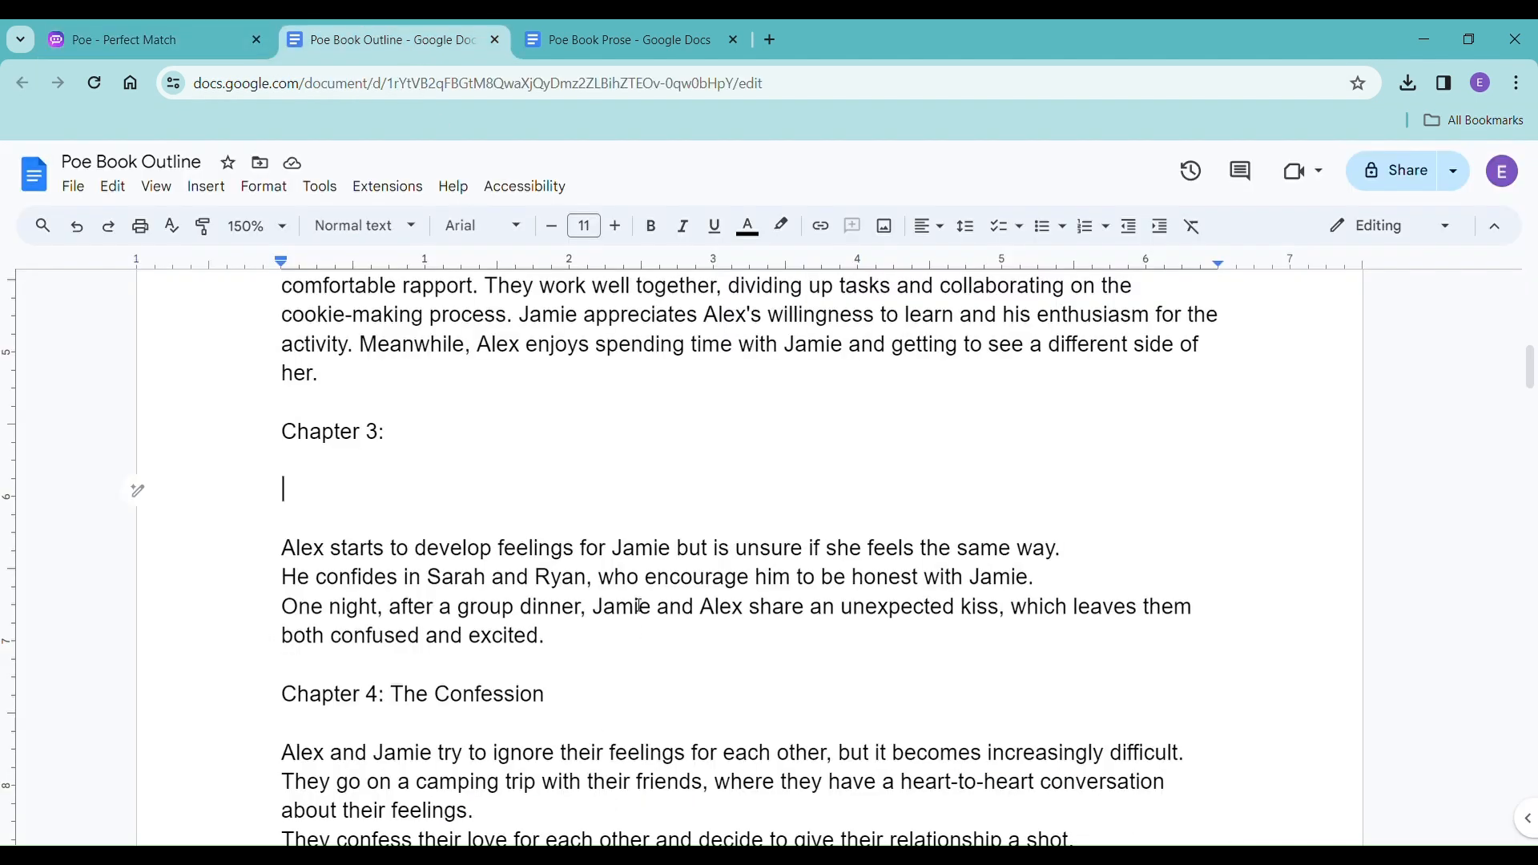
{"action": "double_click", "coordinate": [439, 441]}
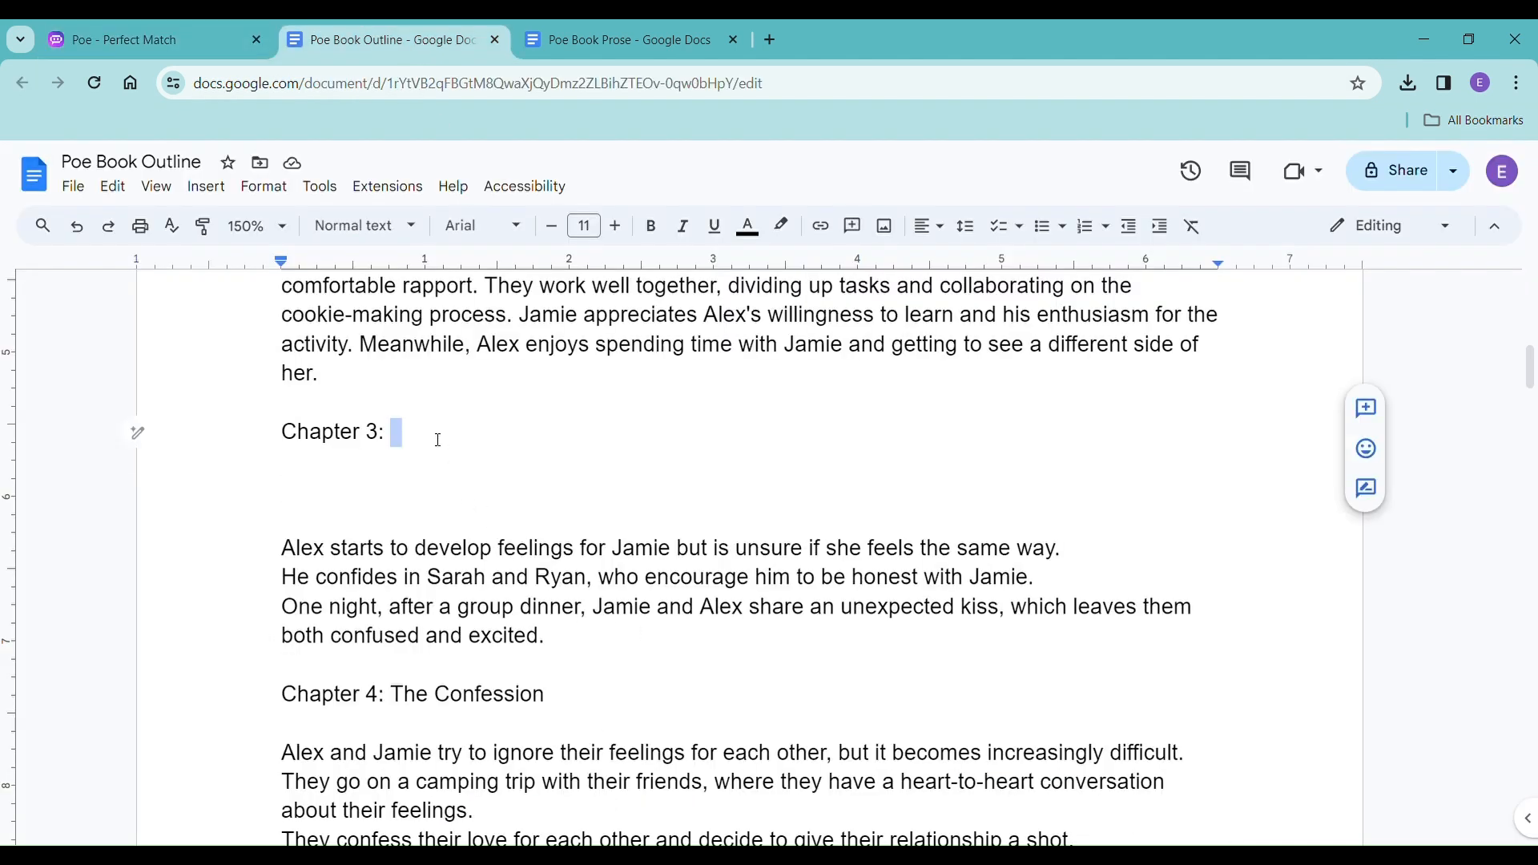
{"action": "key", "text": "BackSpace"}
{"action": "type", "text": "Dinner "}
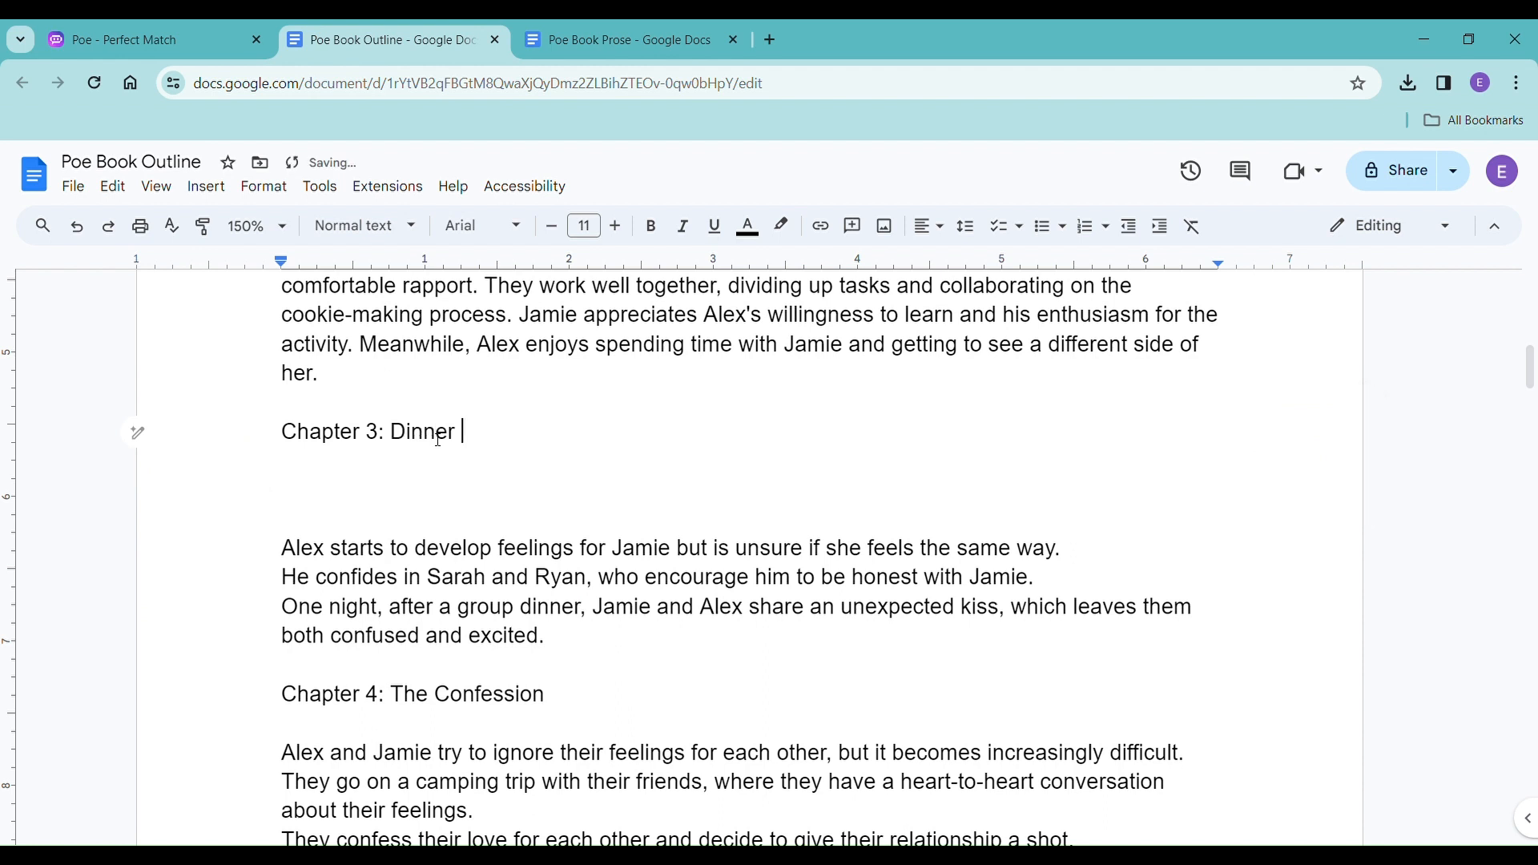
{"action": "type", "text": "(written but needs expansion"}
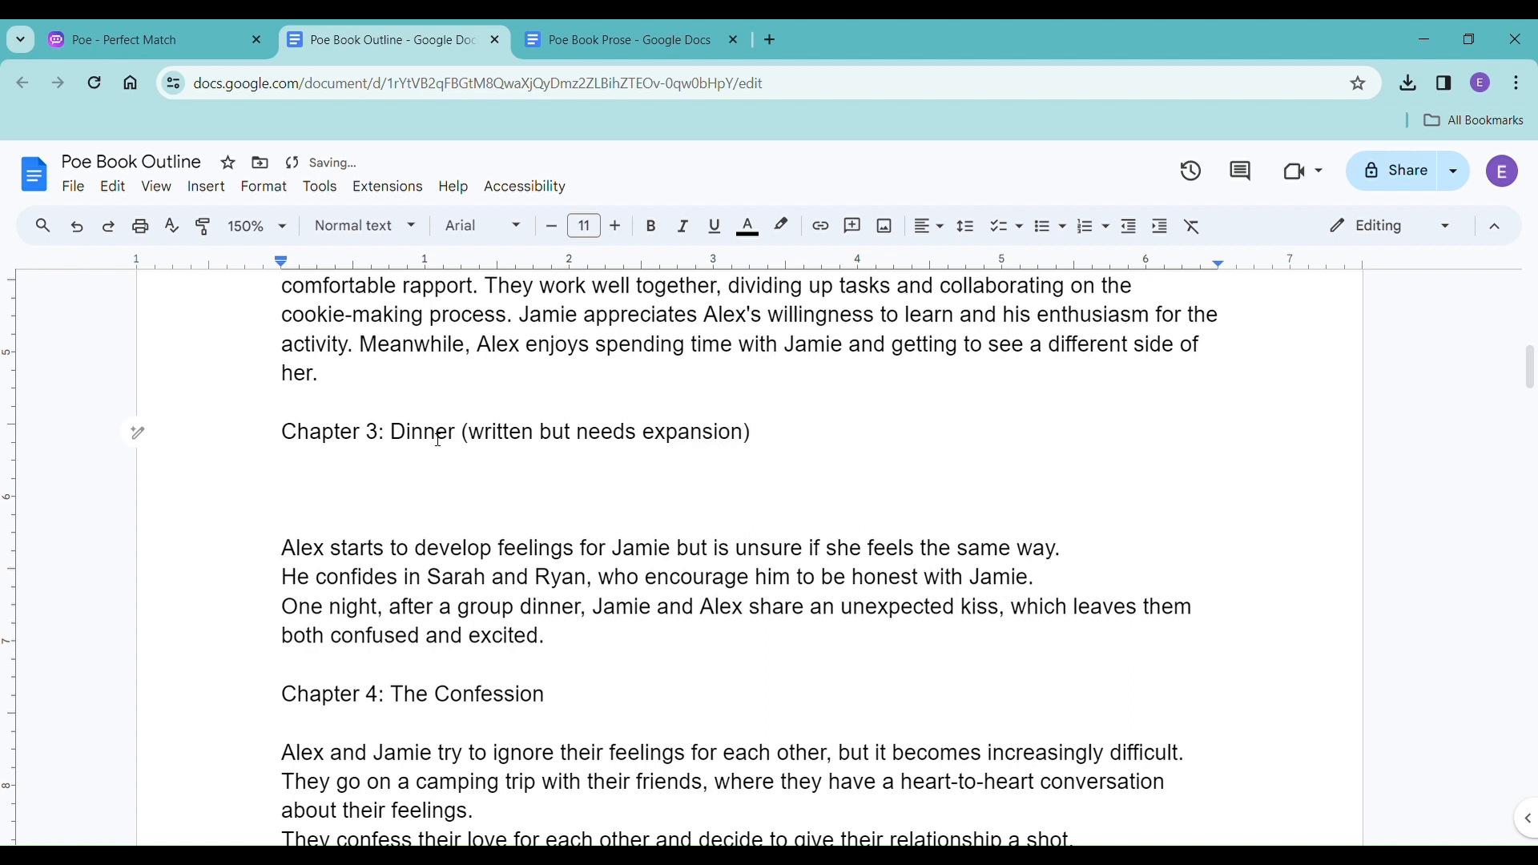
{"action": "key", "text": "Return"}
{"action": "key", "text": "Return"}
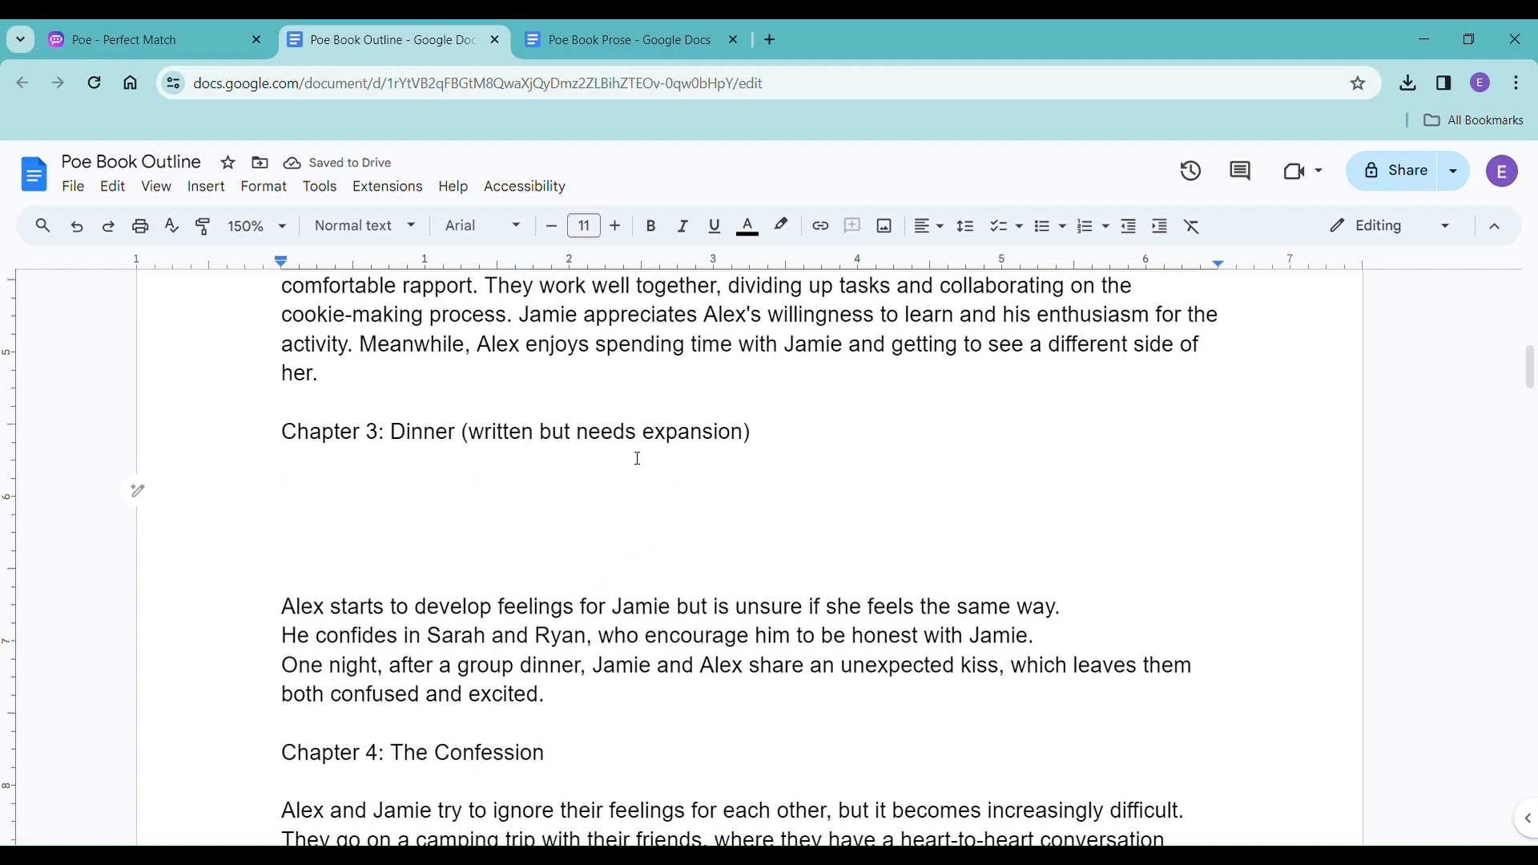
Copy the chapter summary paragraph from Poe and paste it under the Chapter 3: Dinner heading in Poe Book Outline.
{"action": "left_click", "coordinate": [110, 40]}
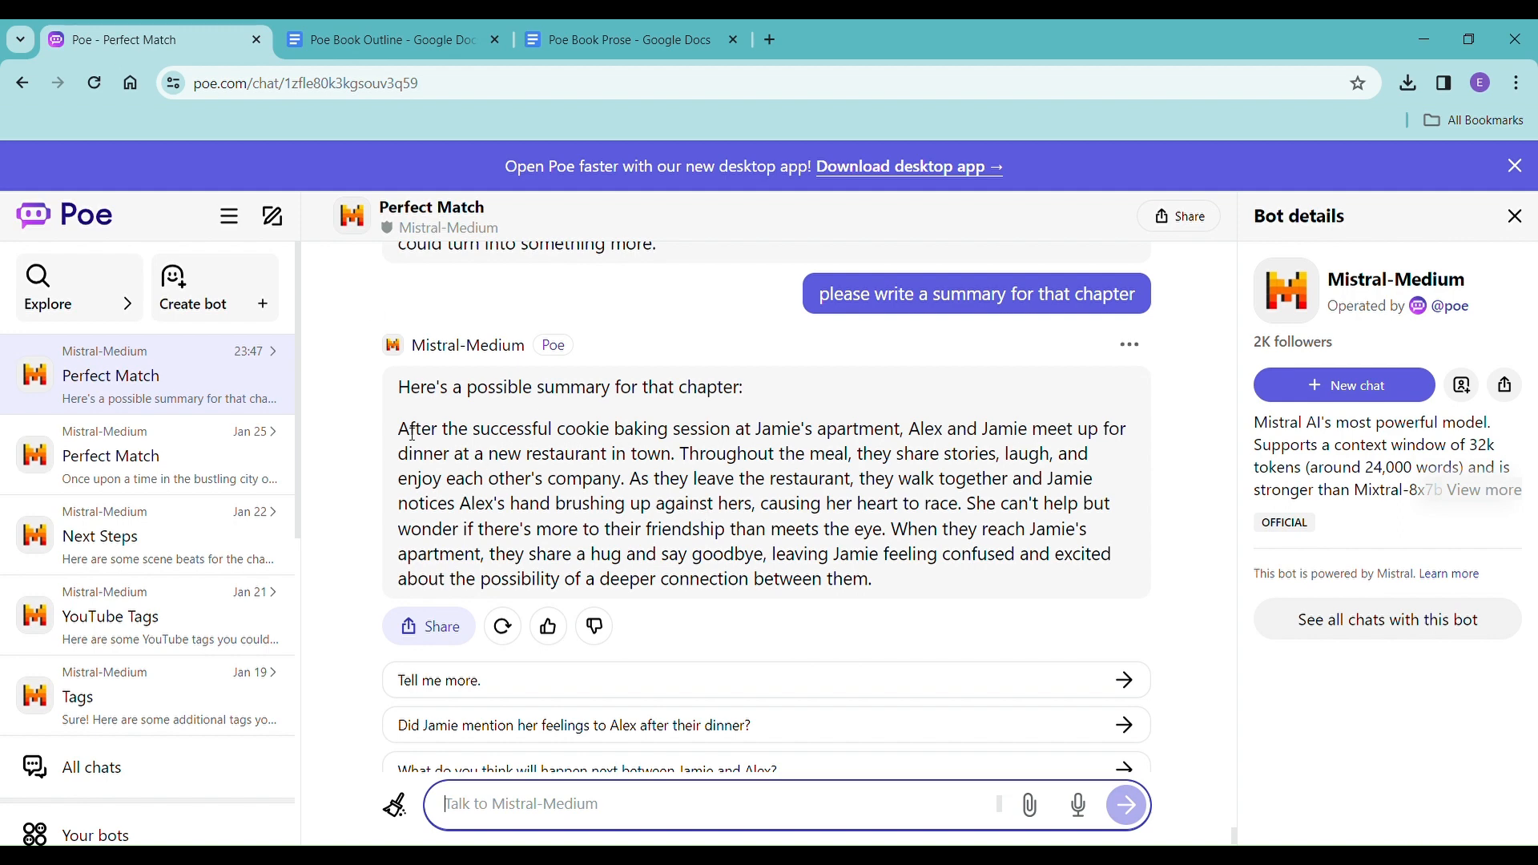
{"action": "left_click_drag", "start_coordinate": [412, 434], "coordinate": [940, 587]}
{"action": "key", "text": "ctrl+c"}
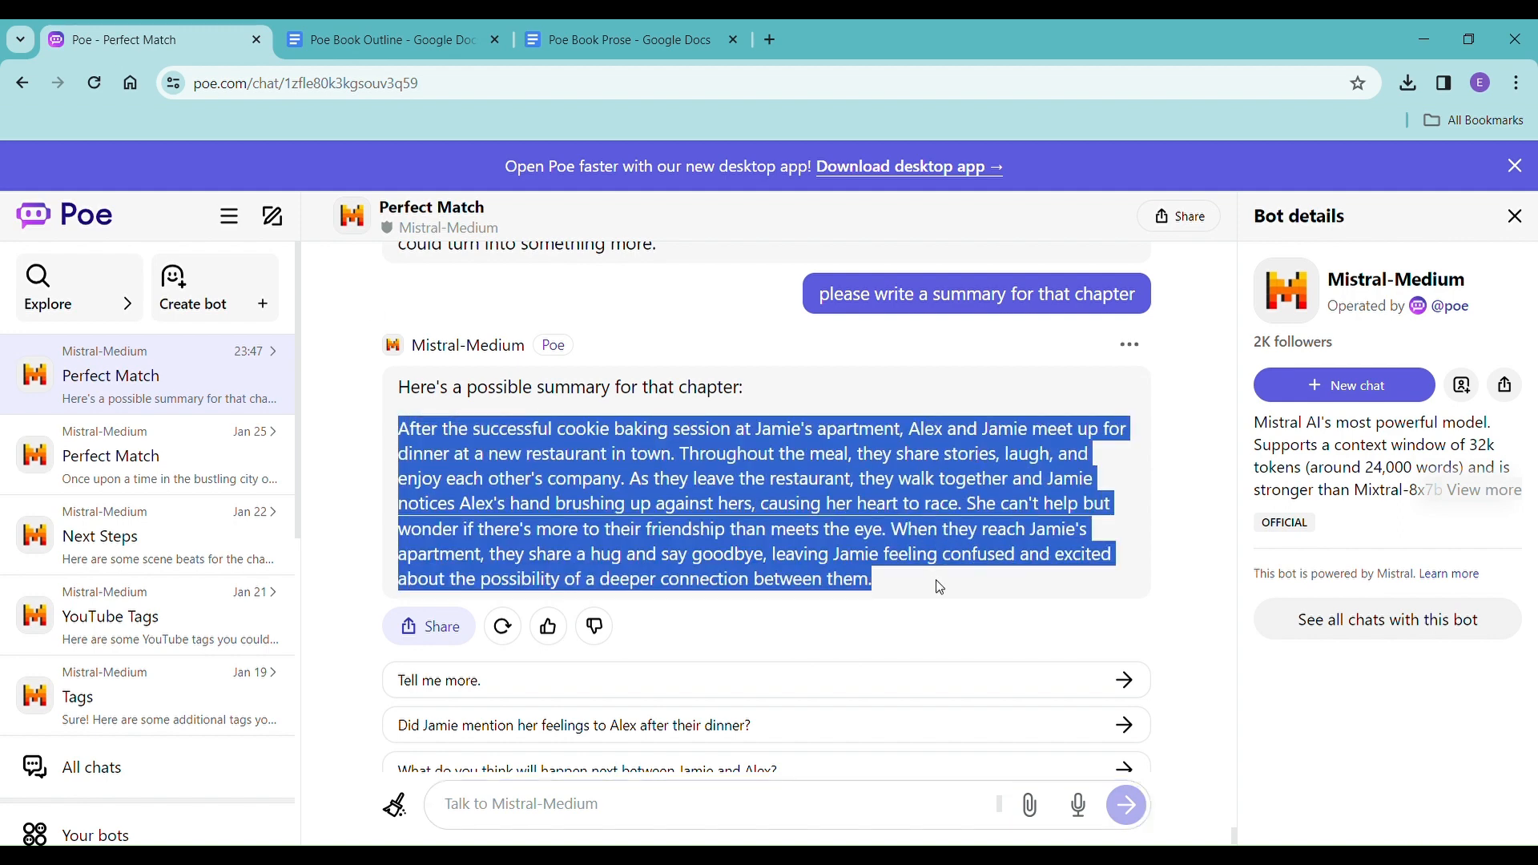
{"action": "left_click", "coordinate": [349, 38]}
{"action": "right_click", "coordinate": [314, 518]}
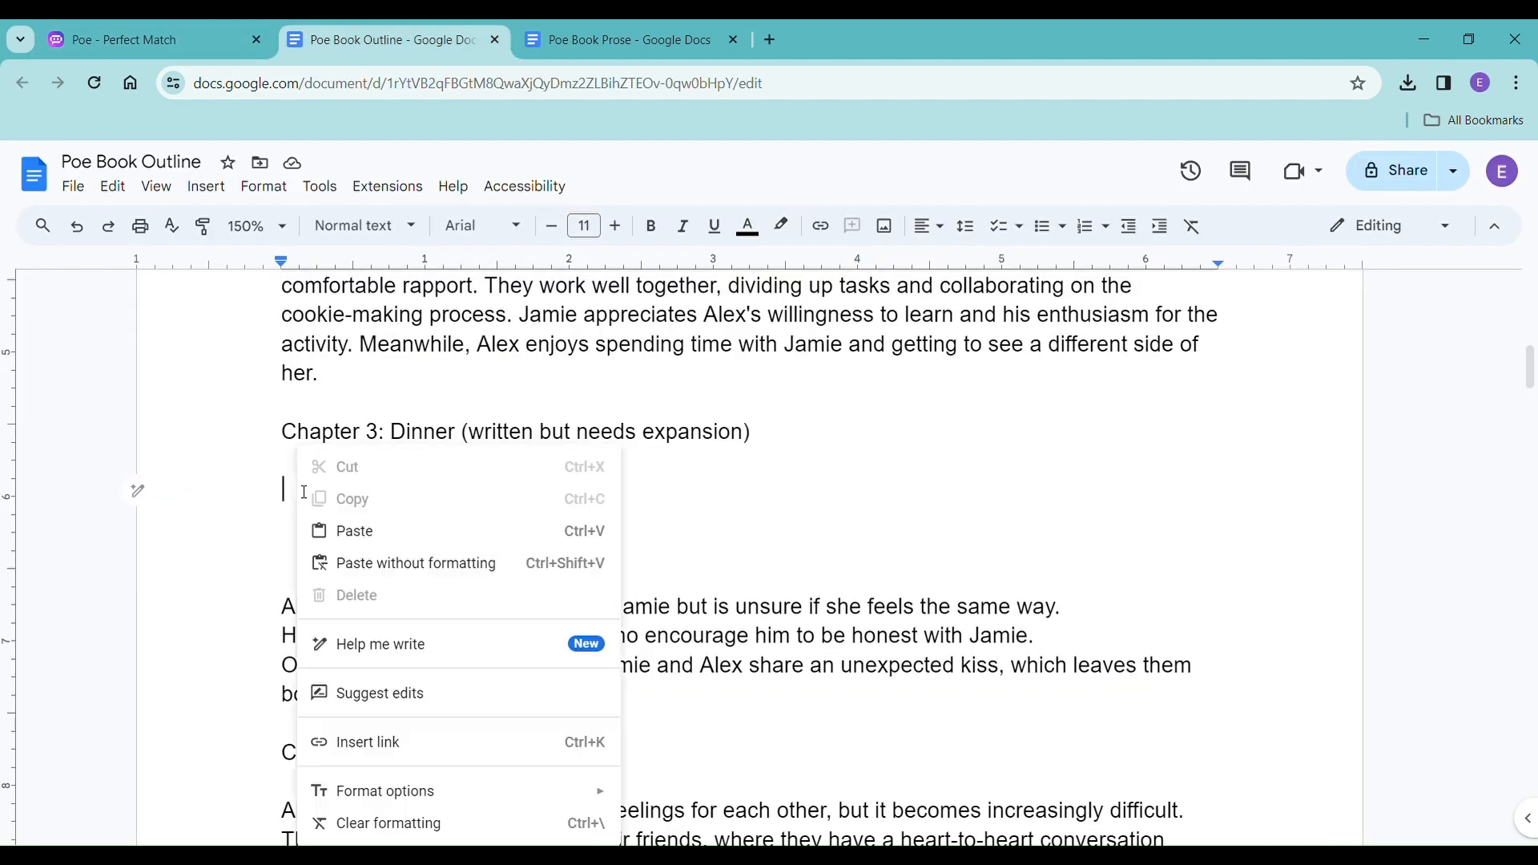
{"action": "left_click", "coordinate": [388, 532]}
{"action": "scroll", "coordinate": [457, 543], "scroll_direction": "down", "scroll_amount": 1}
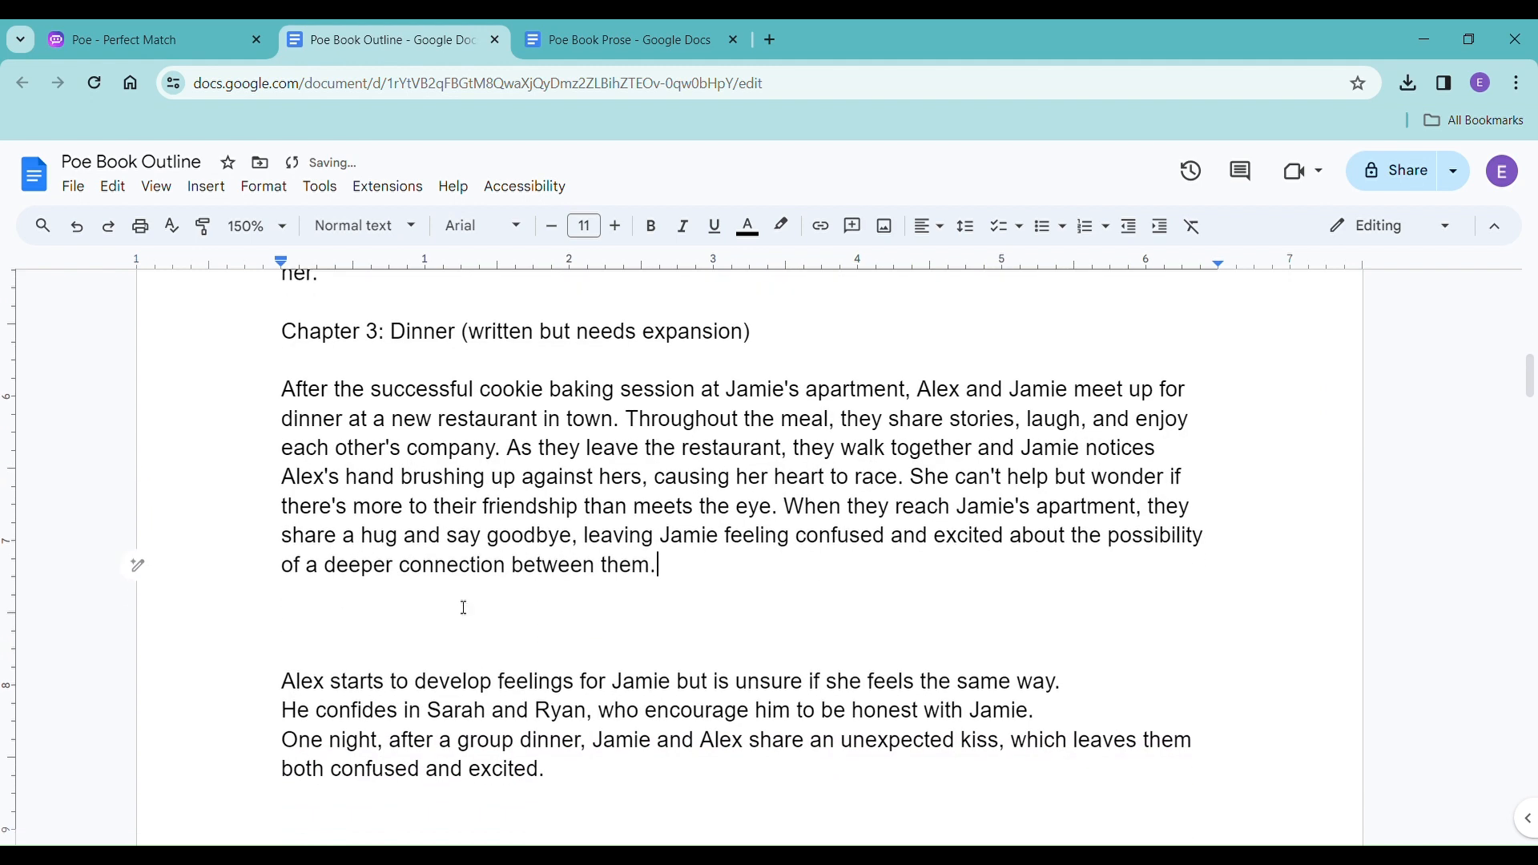
Add the heading "Chapter Four" above the summary about Alex developing feelings for Jamie.
{"action": "left_click", "coordinate": [373, 634]}
{"action": "scroll", "coordinate": [374, 634], "scroll_direction": "down", "scroll_amount": 1}
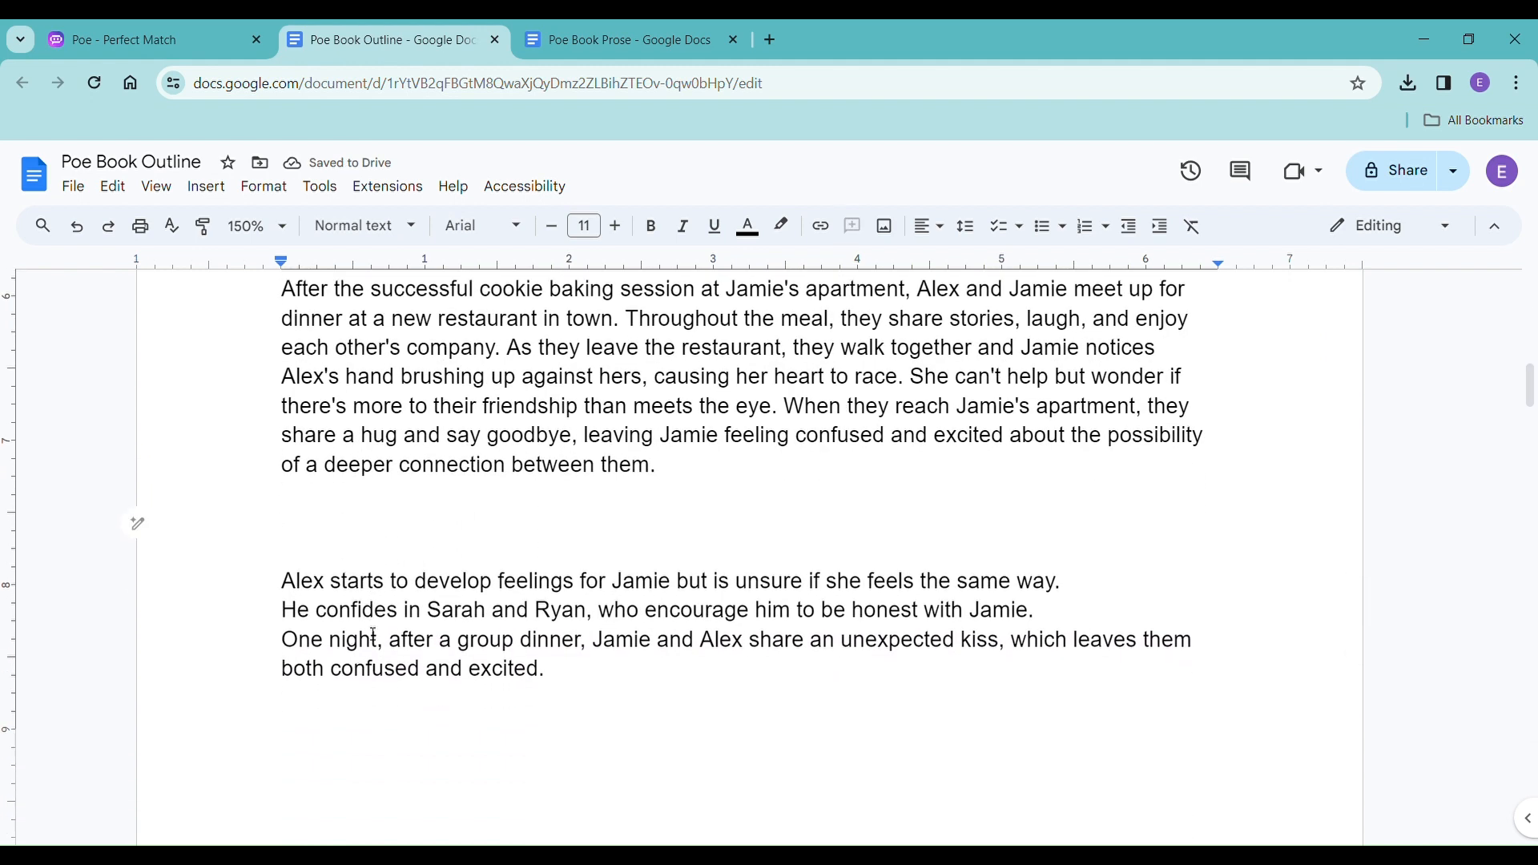
{"action": "type", "text": "Chapter Four"}
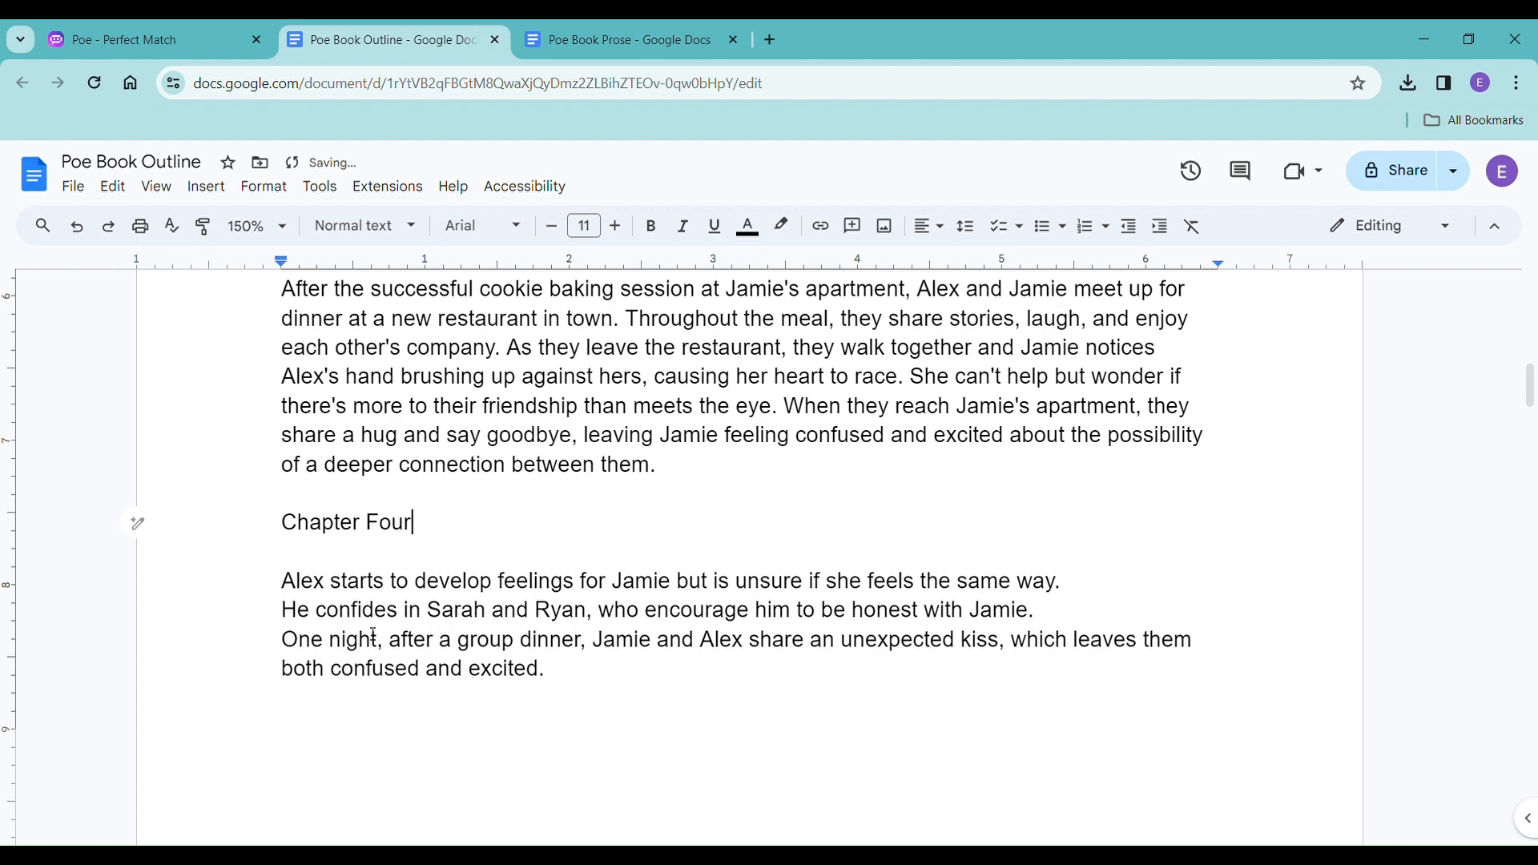
Renumber the heading of The Confession to Chapter 5.
{"action": "scroll", "coordinate": [373, 634], "scroll_direction": "down", "scroll_amount": 7}
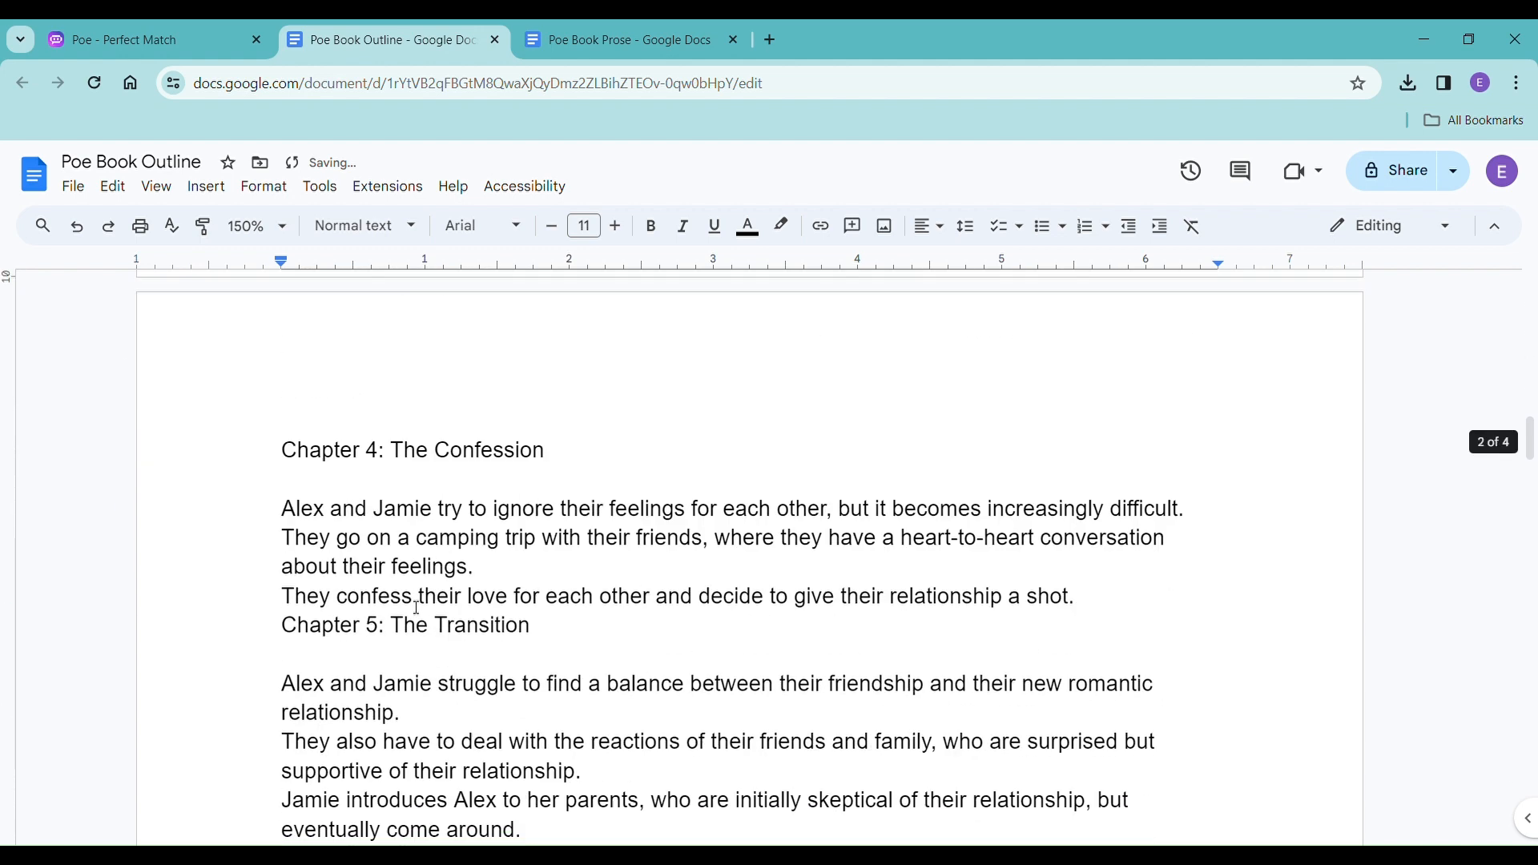
{"action": "double_click", "coordinate": [372, 361]}
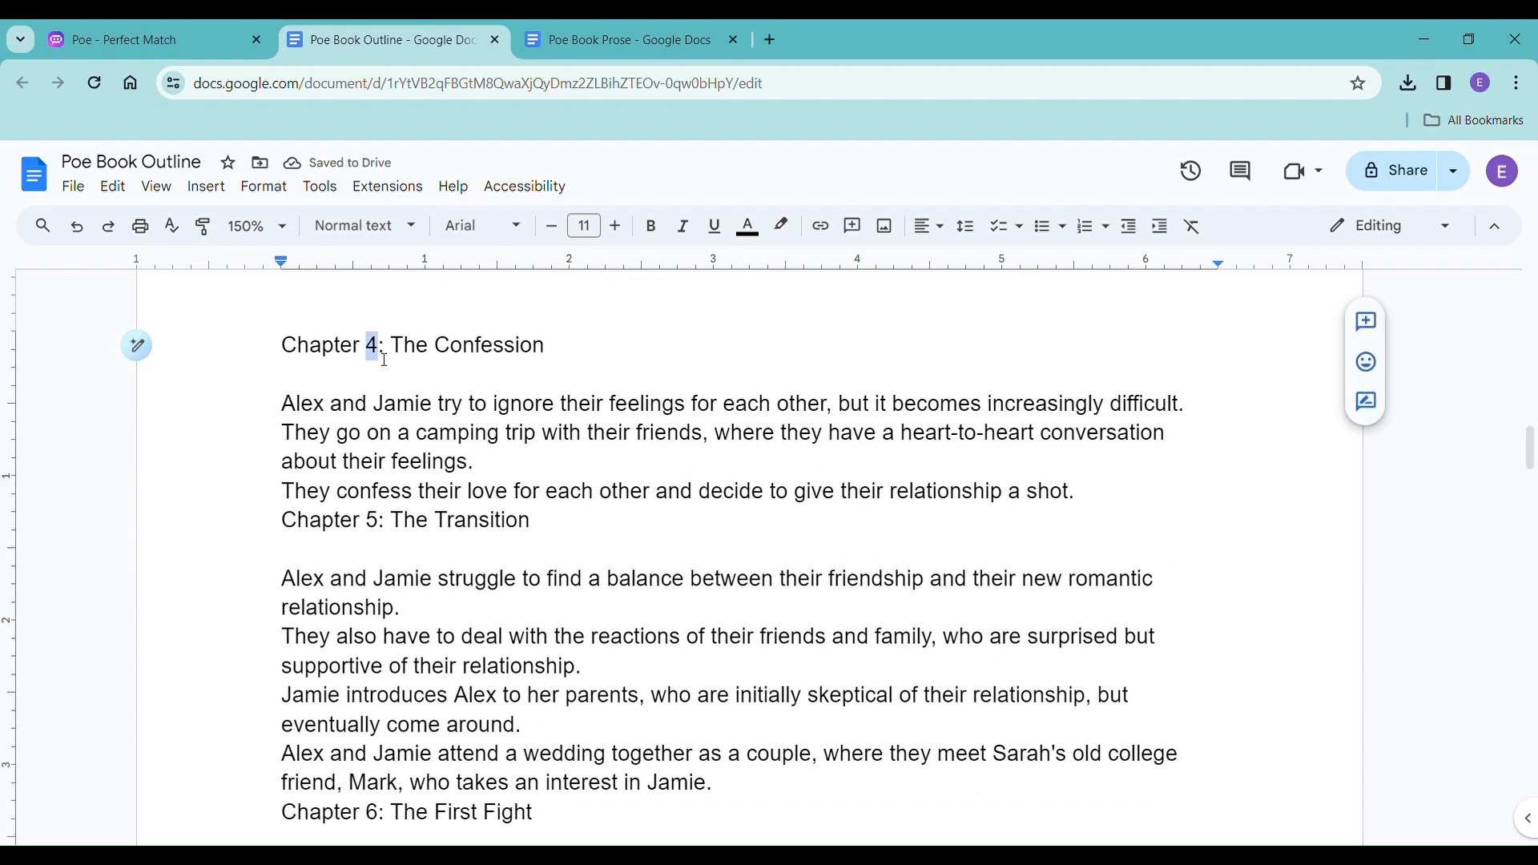
{"action": "type", "text": "5"}
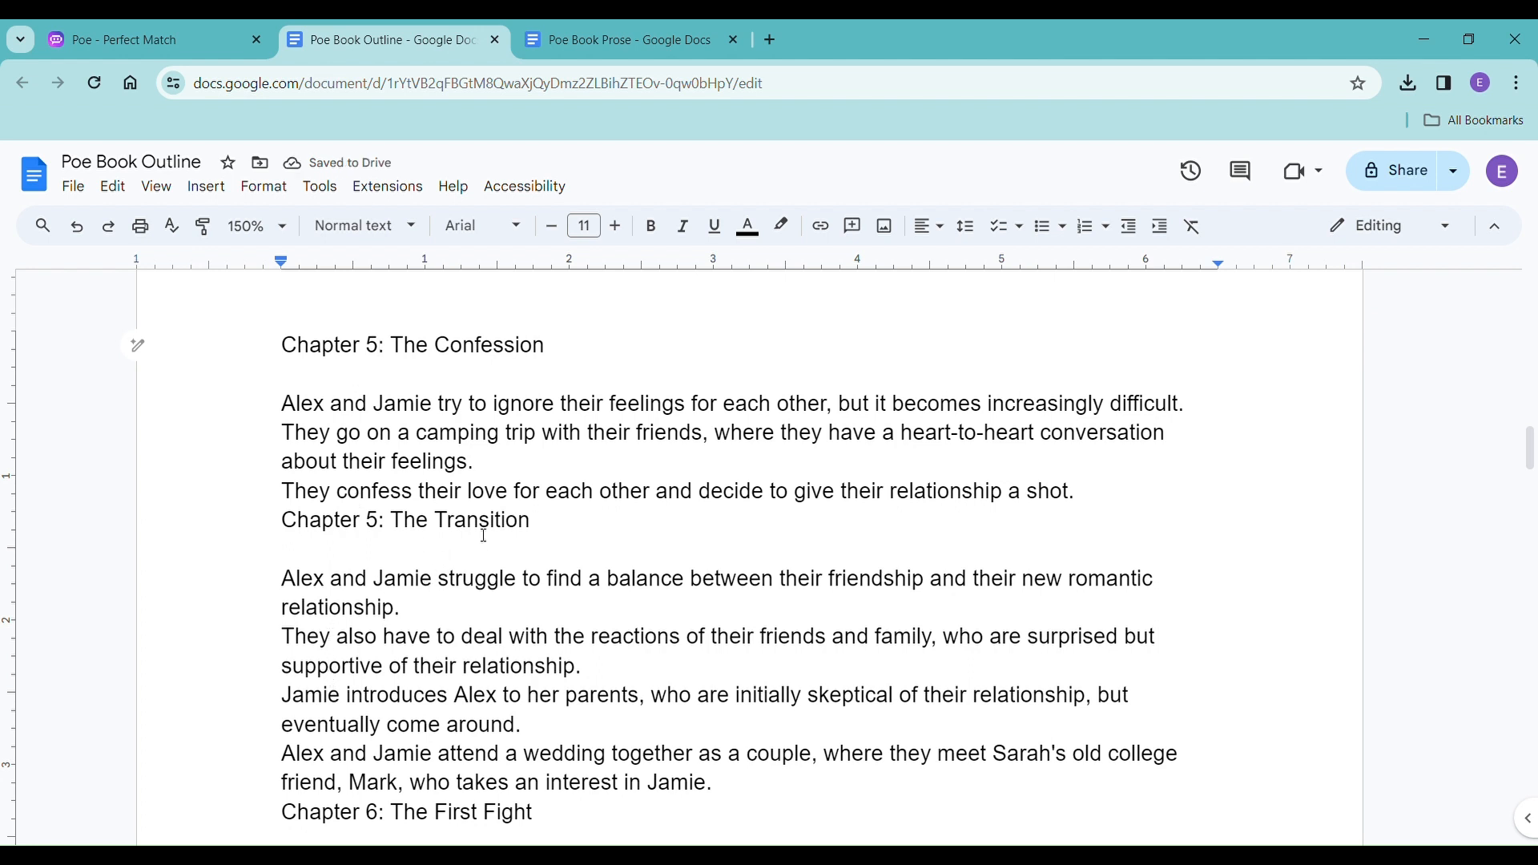
Add an empty line above the heading of The Transition and renumber it to Chapter 6.
{"action": "left_click", "coordinate": [1167, 510]}
{"action": "key", "text": "Return"}
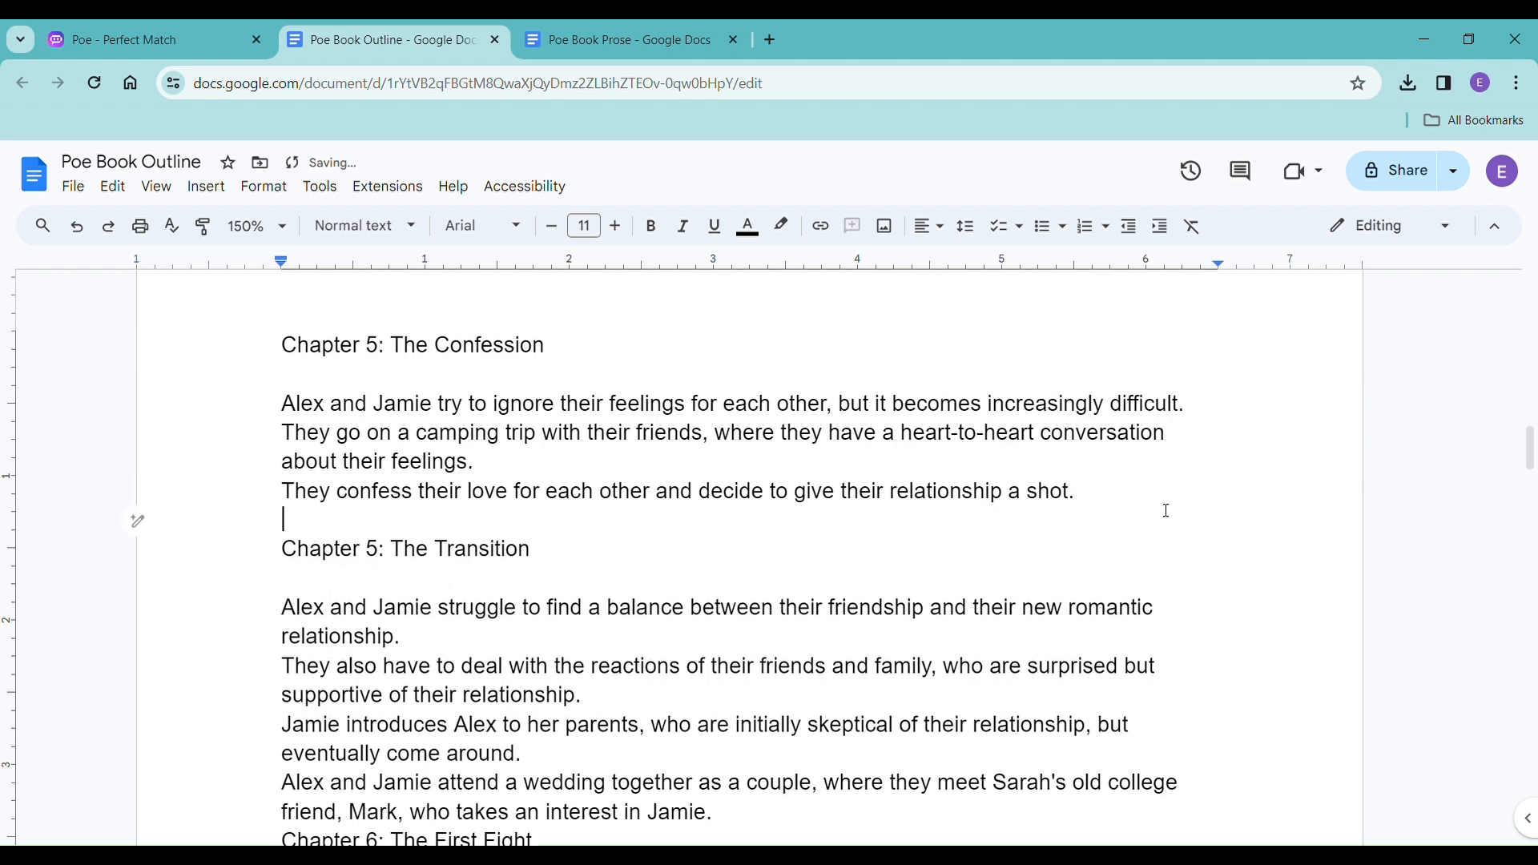
{"action": "double_click", "coordinate": [370, 559]}
{"action": "type", "text": "6"}
Add an empty line above the heading of The First Fight and renumber it to Chapter 7.
{"action": "scroll", "coordinate": [393, 558], "scroll_direction": "down", "scroll_amount": 3}
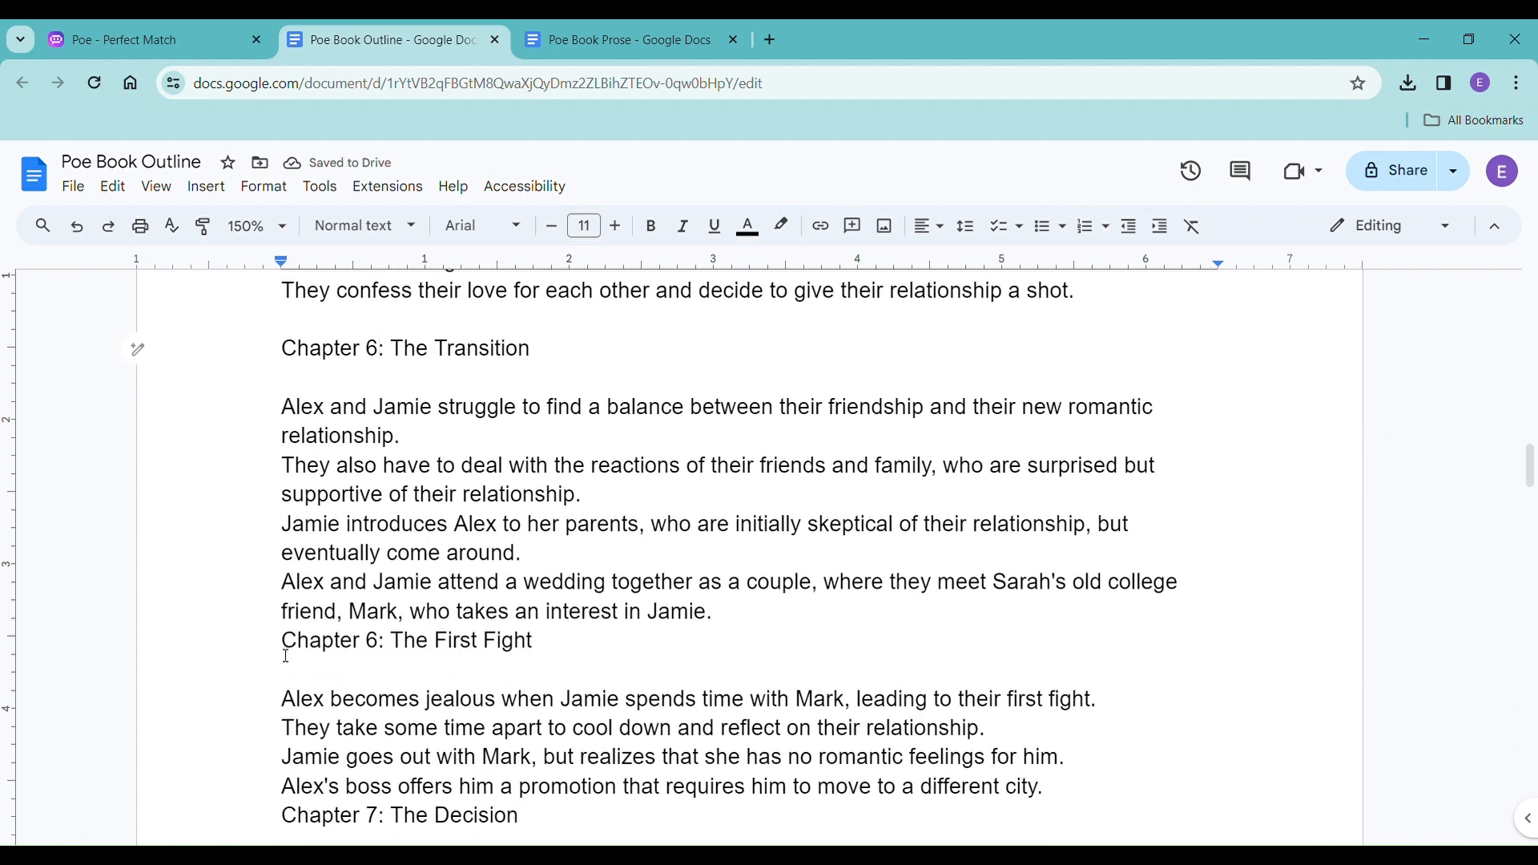
{"action": "left_click", "coordinate": [280, 646]}
{"action": "key", "text": "Return"}
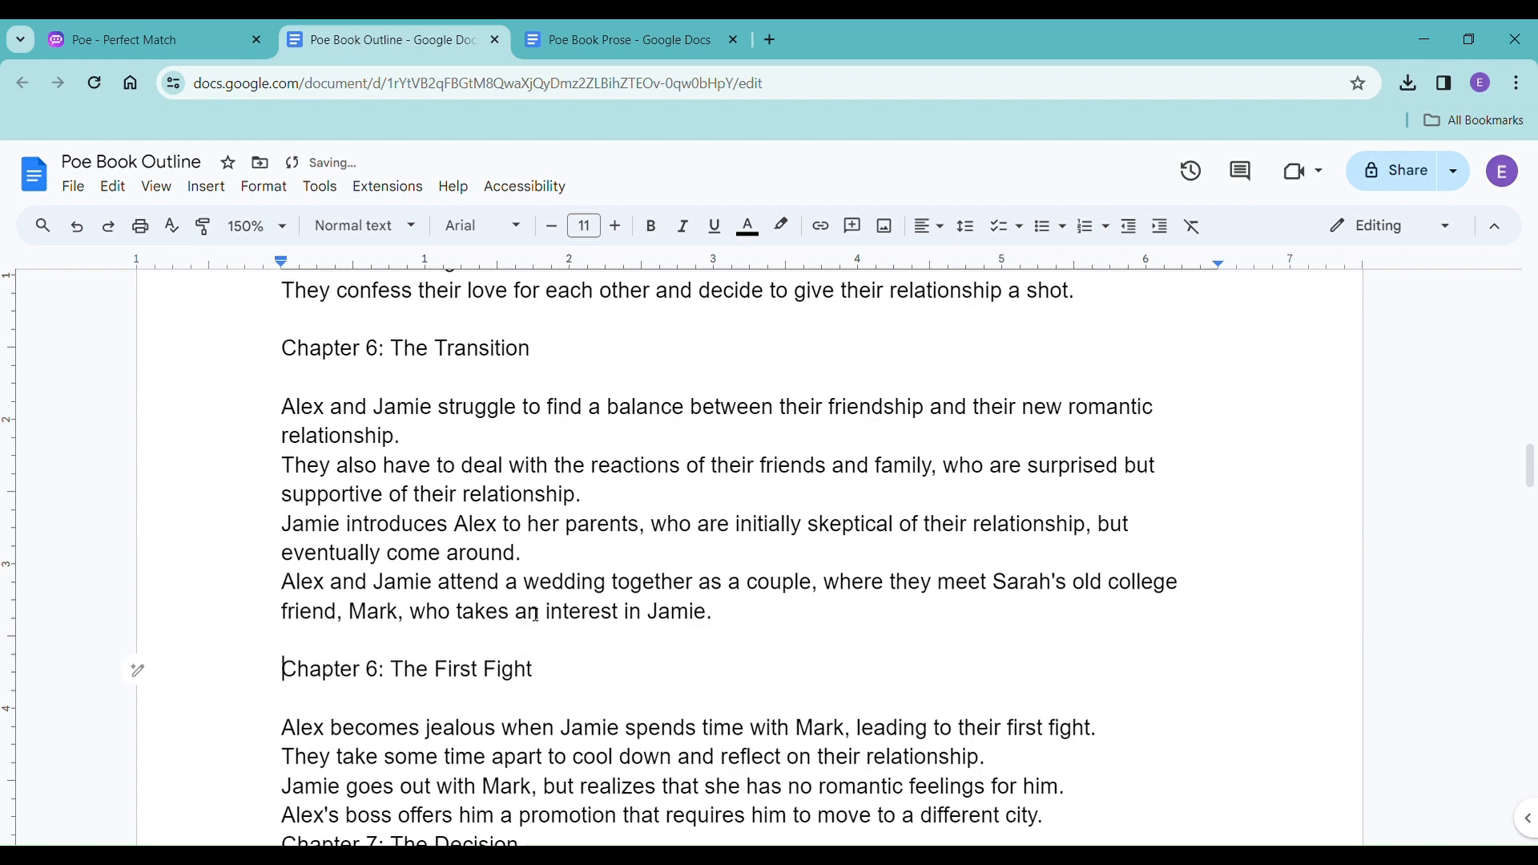
{"action": "double_click", "coordinate": [373, 673]}
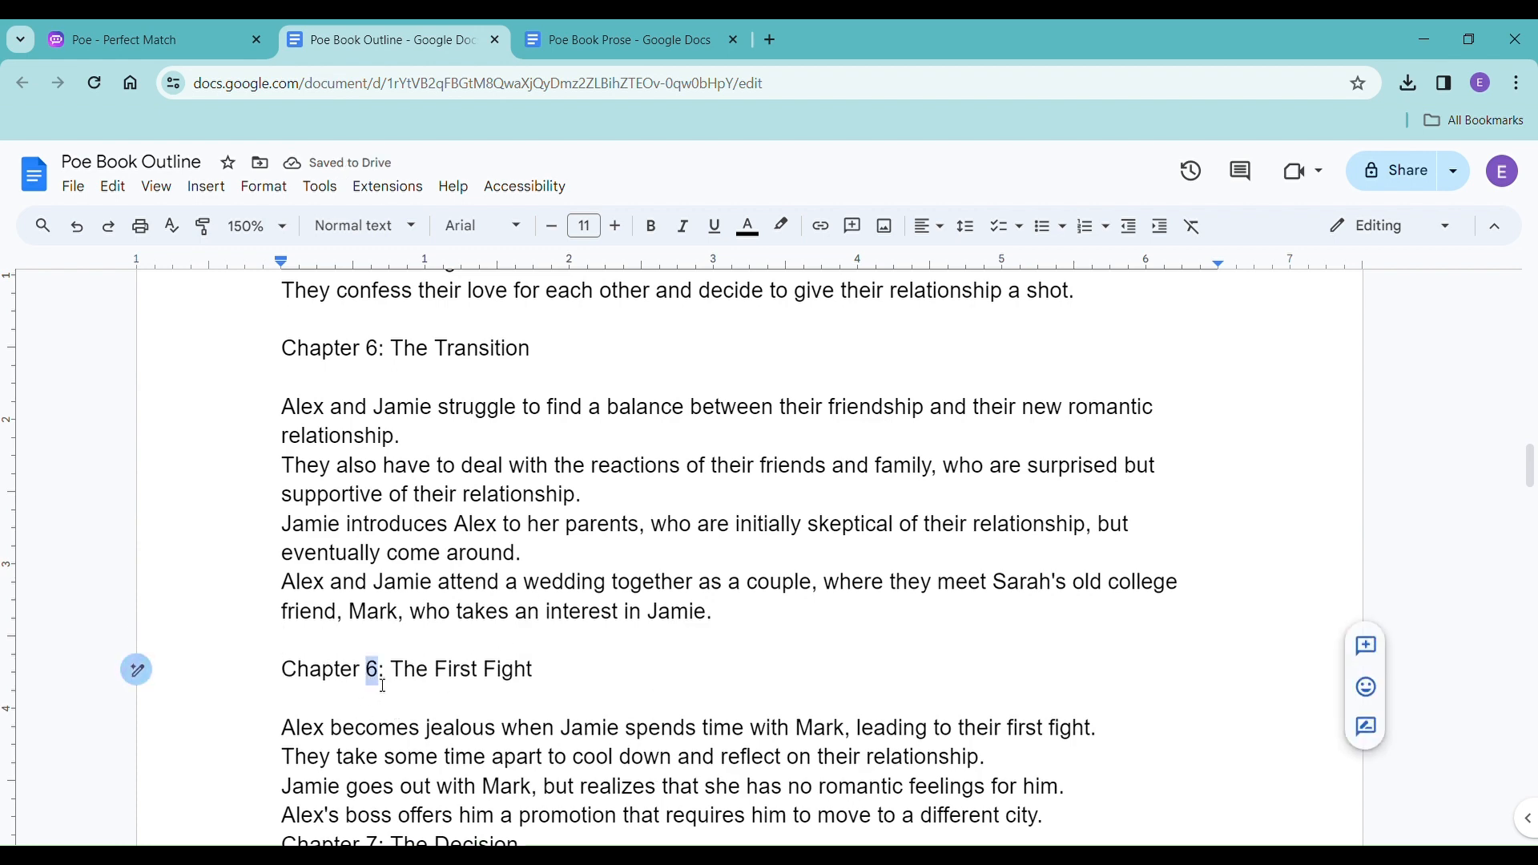
{"action": "type", "text": "7"}
Add an empty line above the heading of The Decision and renumber it to Chapter 8.
{"action": "scroll", "coordinate": [387, 689], "scroll_direction": "down", "scroll_amount": 2}
{"action": "scroll", "coordinate": [388, 689], "scroll_direction": "down", "scroll_amount": 5}
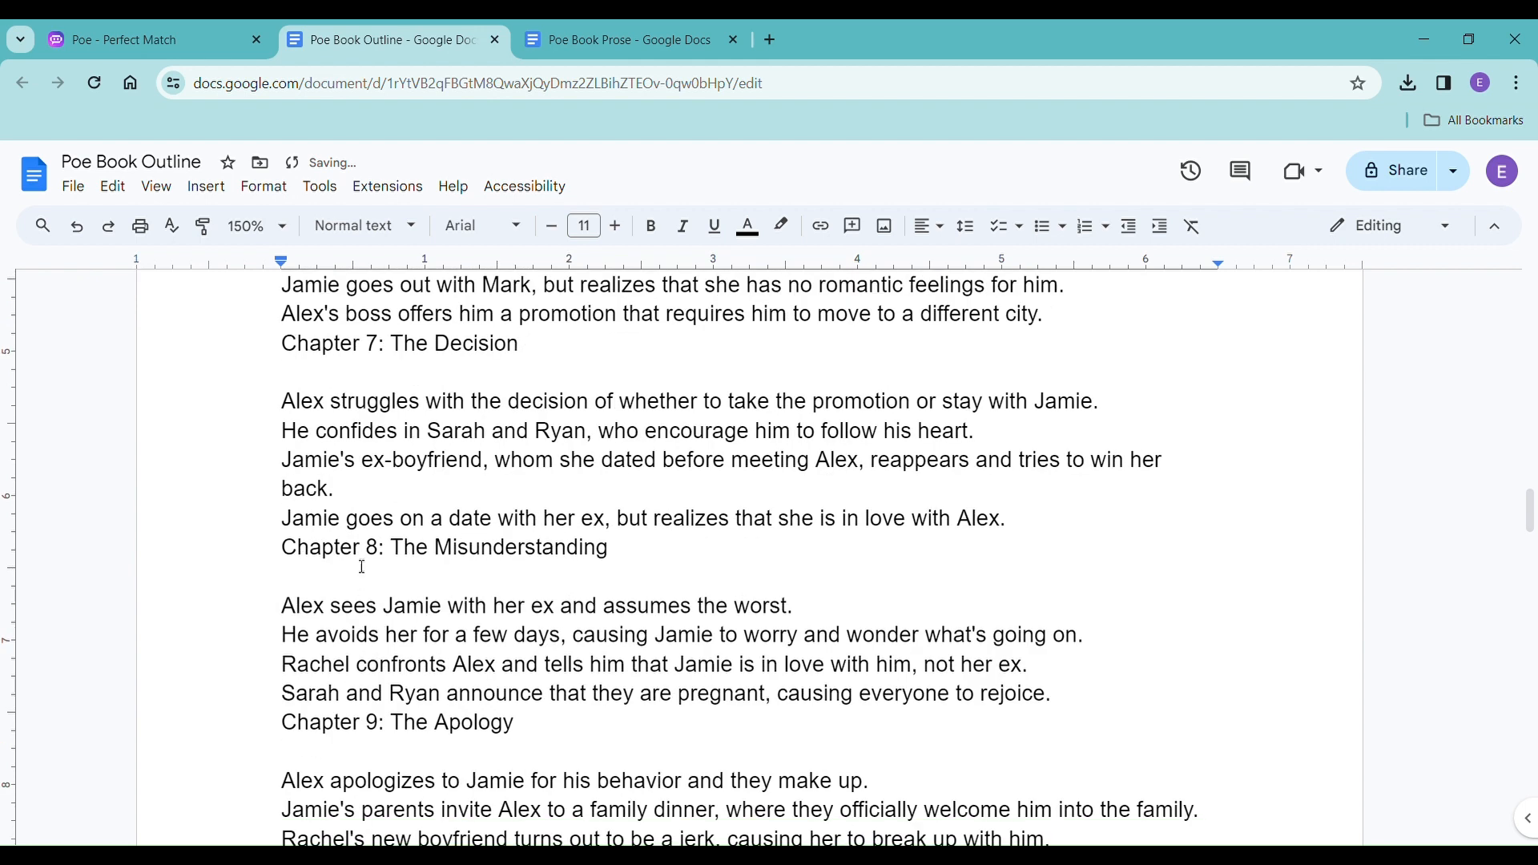
{"action": "left_click", "coordinate": [282, 350]}
{"action": "key", "text": "Return"}
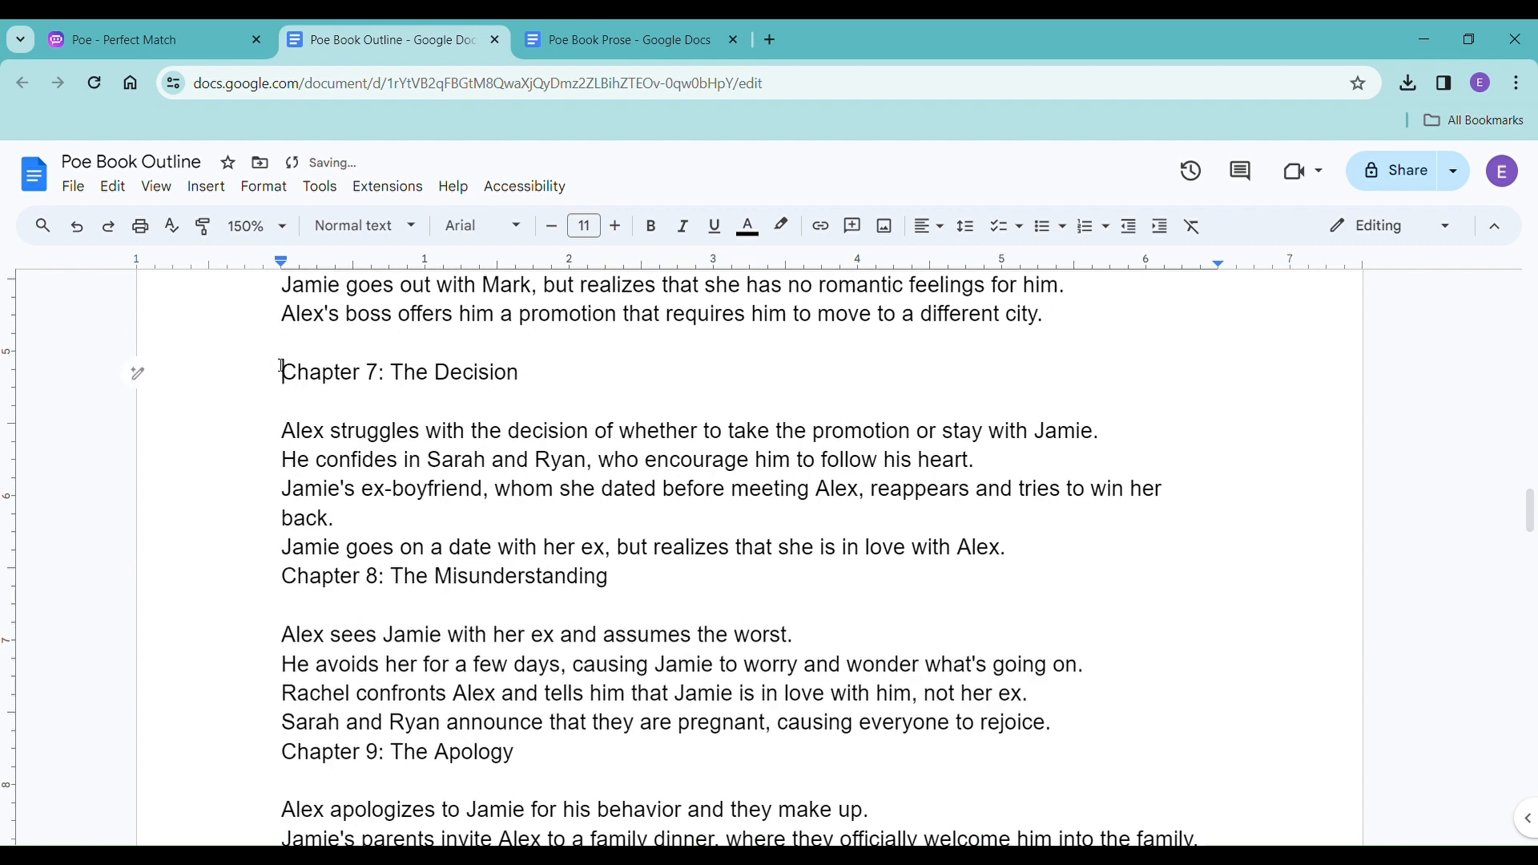
{"action": "double_click", "coordinate": [373, 373]}
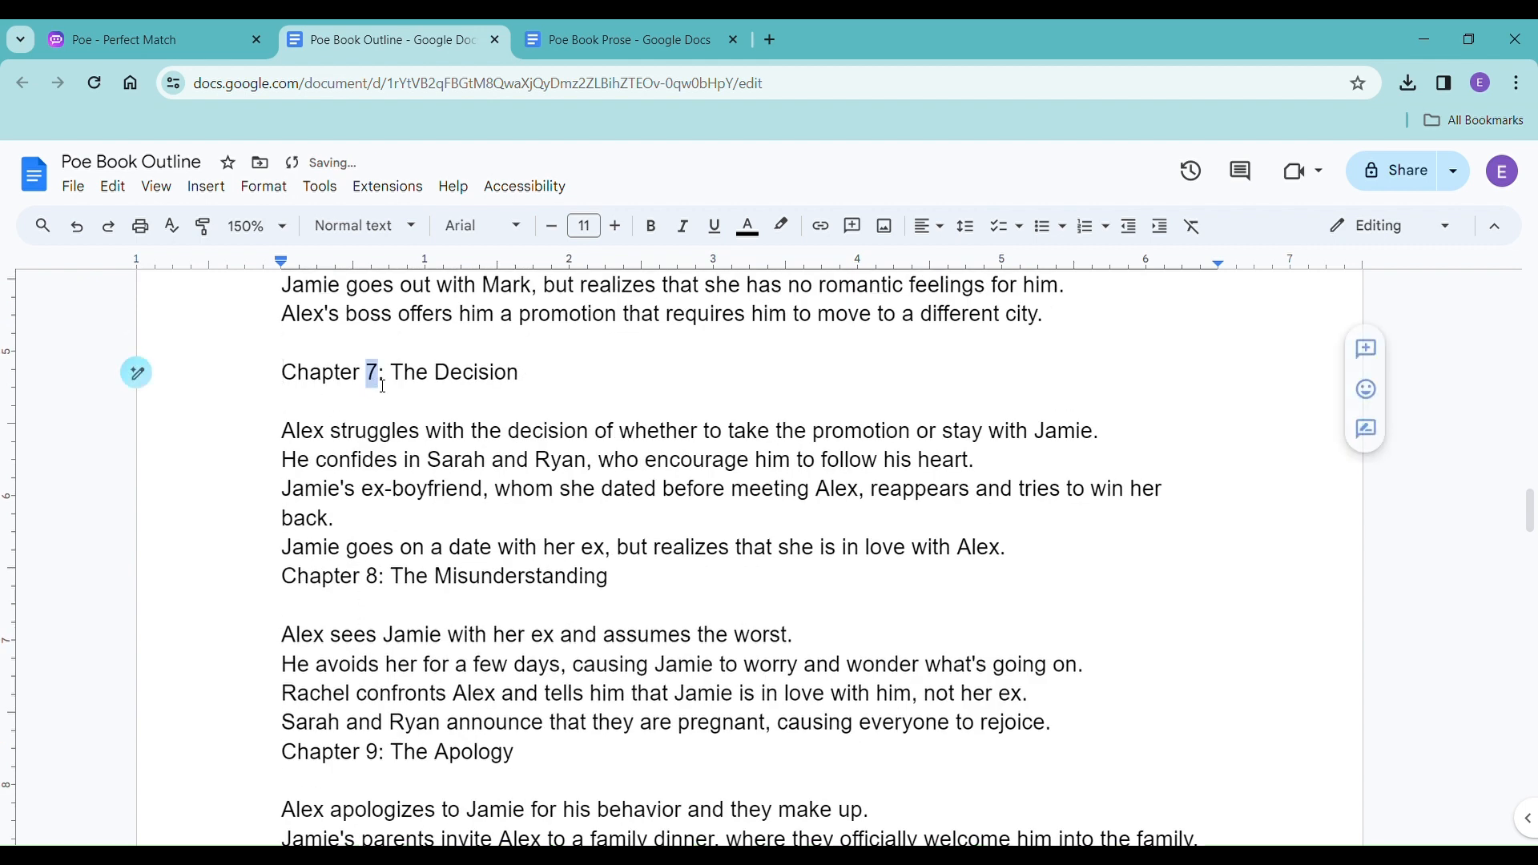
{"action": "type", "text": "8"}
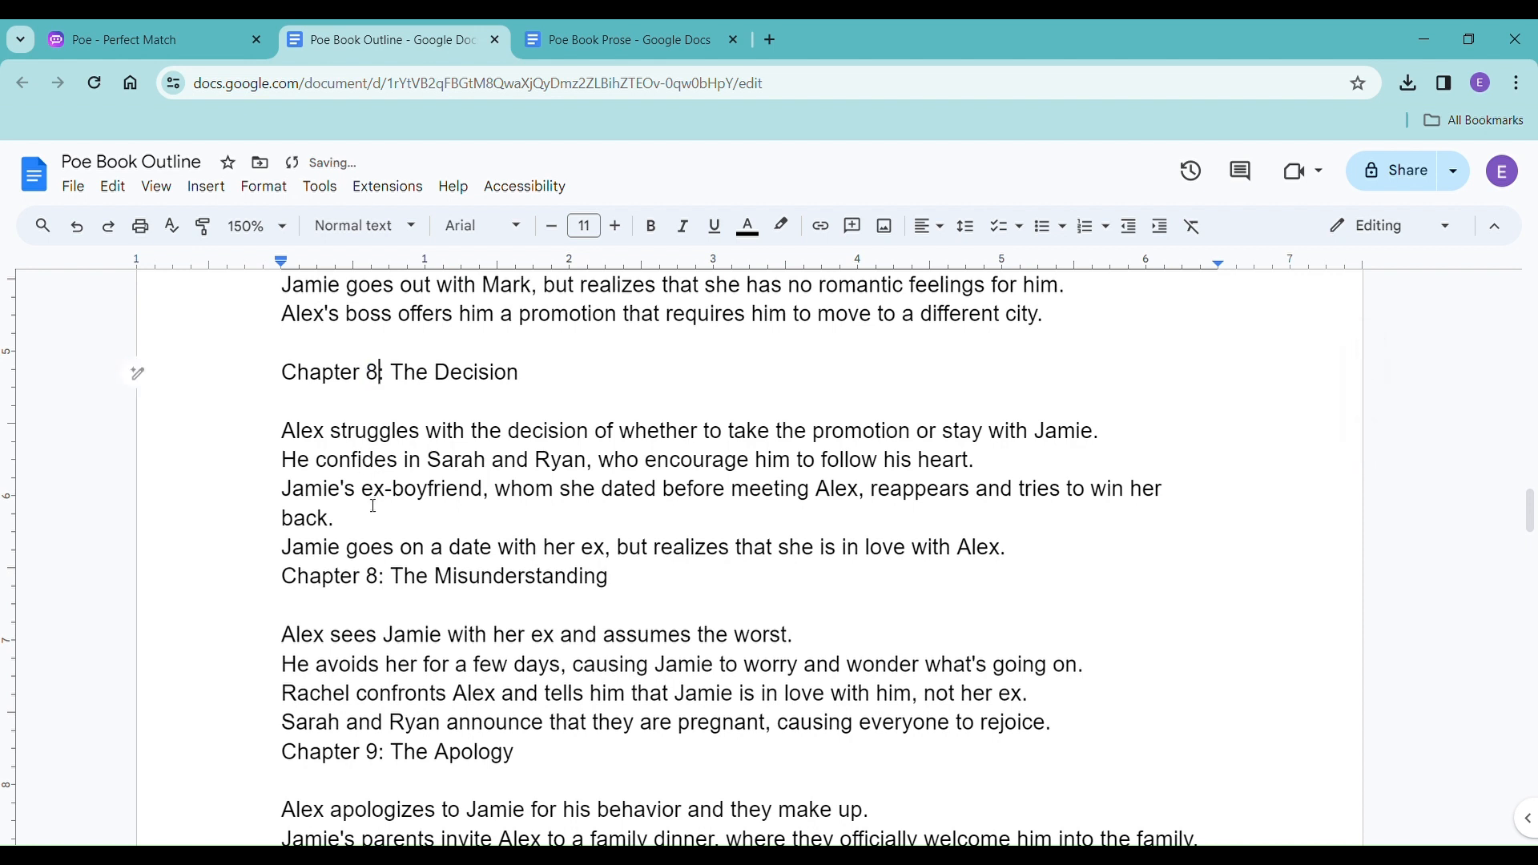
Add an empty line above the heading of The Misunderstanding and renumber it to Chapter 9.
{"action": "left_click", "coordinate": [289, 584]}
{"action": "key", "text": "Return"}
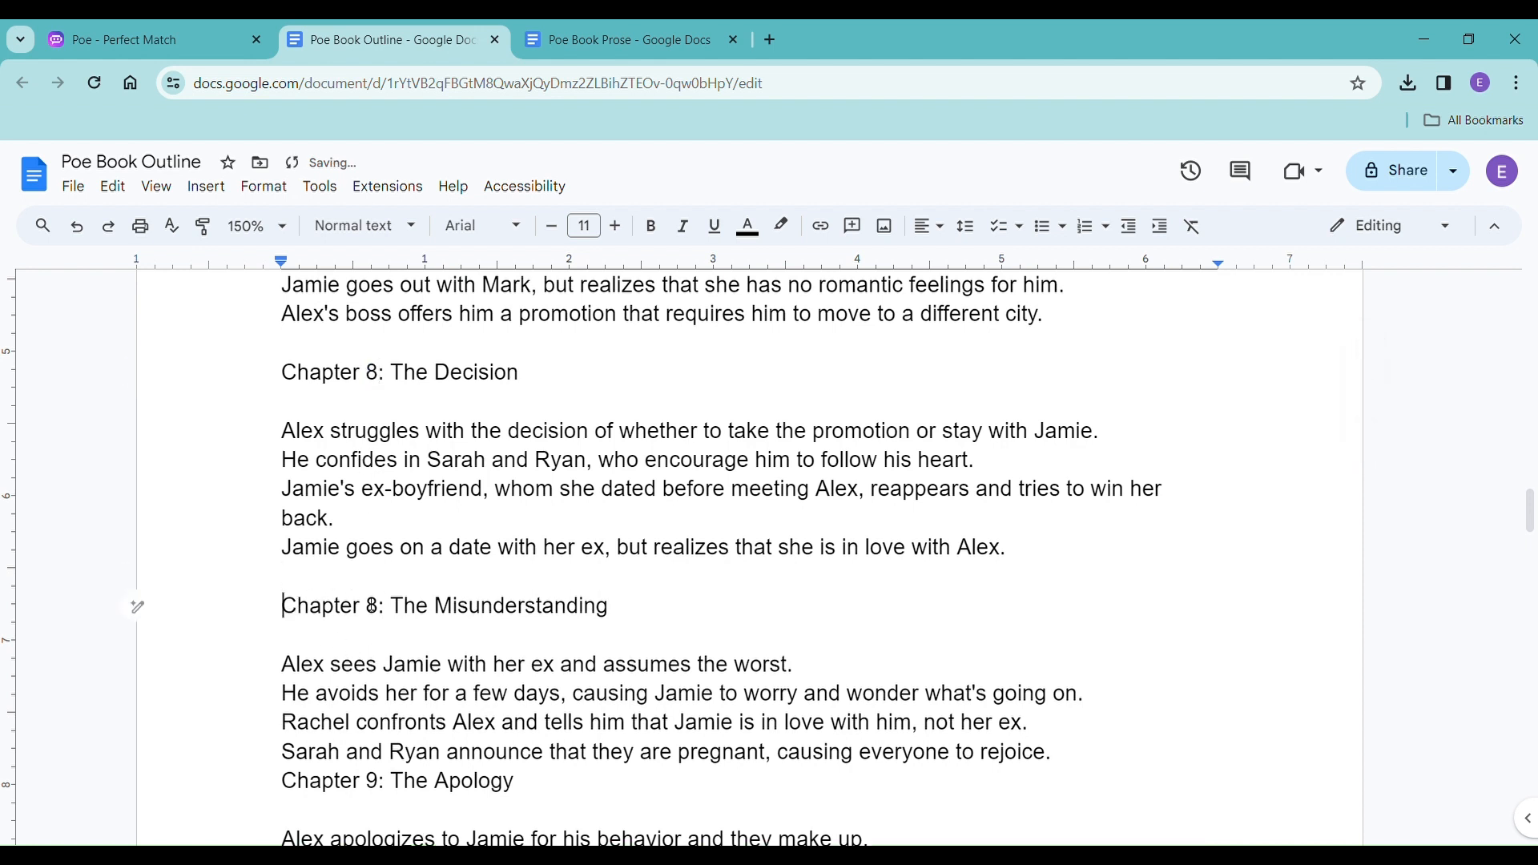
{"action": "double_click", "coordinate": [374, 606]}
{"action": "type", "text": "9"}
Add an empty line above the heading of The Apology and renumber it to Chapter 10.
{"action": "scroll", "coordinate": [402, 623], "scroll_direction": "down", "scroll_amount": 2}
{"action": "left_click", "coordinate": [289, 583]}
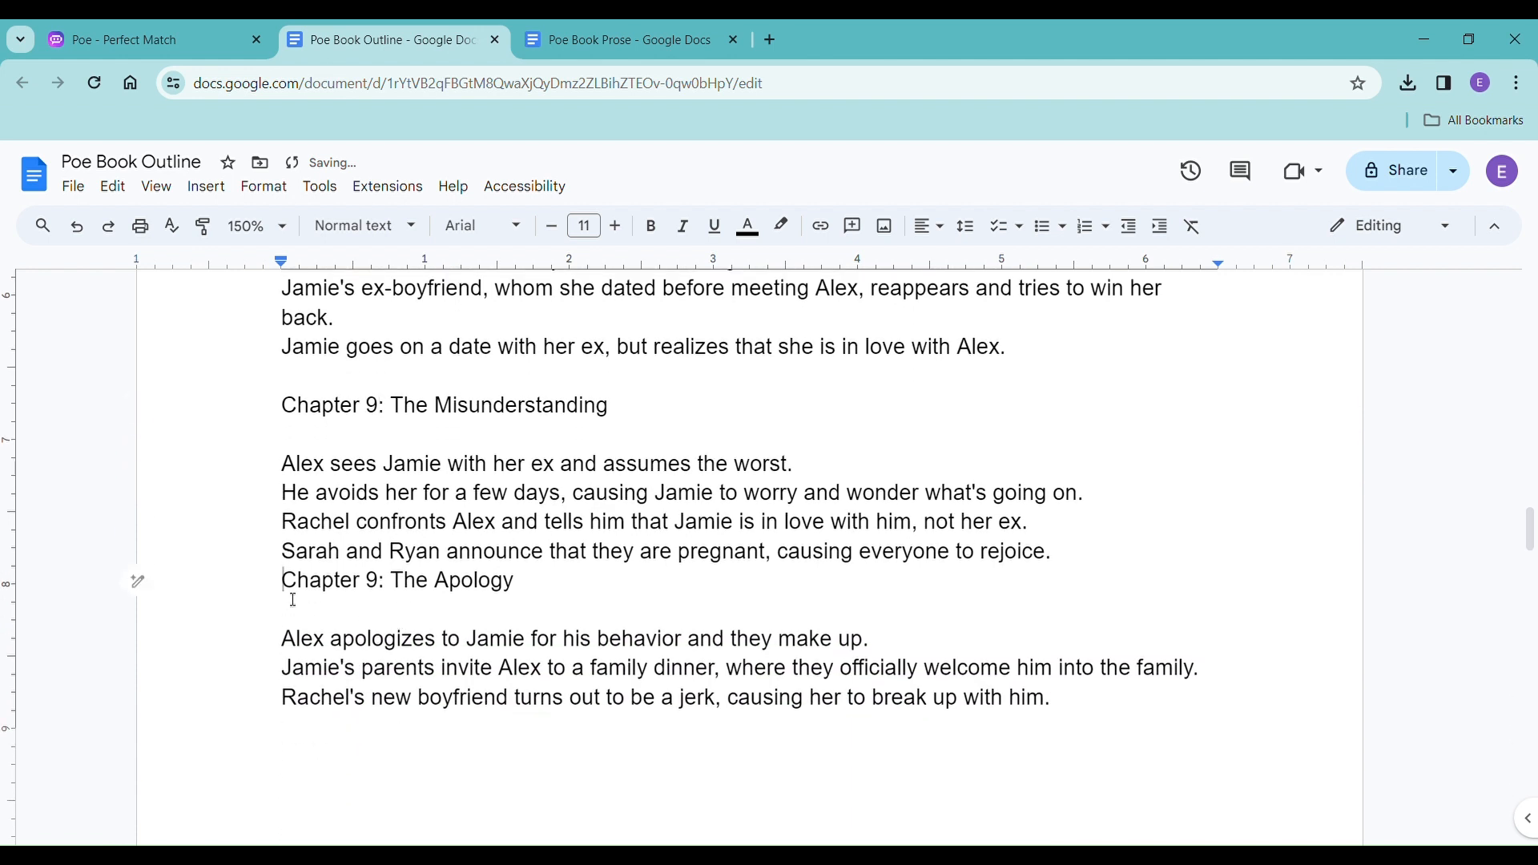
{"action": "key", "text": "Return"}
{"action": "double_click", "coordinate": [376, 621]}
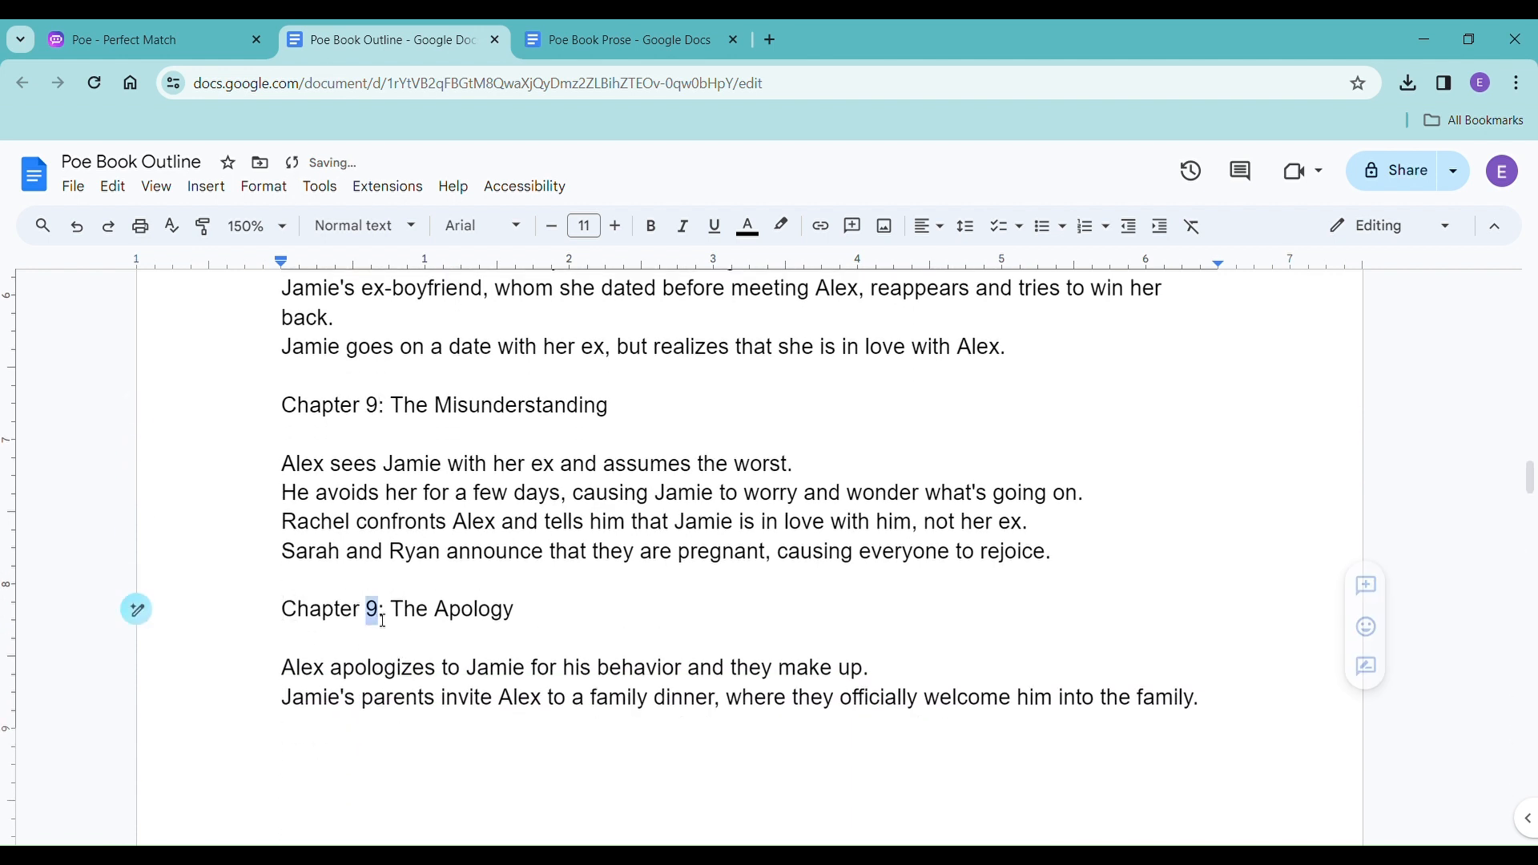
{"action": "type", "text": "10"}
Add an empty line above the heading of The Job Offer and renumber it to Chapter 11.
{"action": "scroll", "coordinate": [366, 624], "scroll_direction": "down", "scroll_amount": 7}
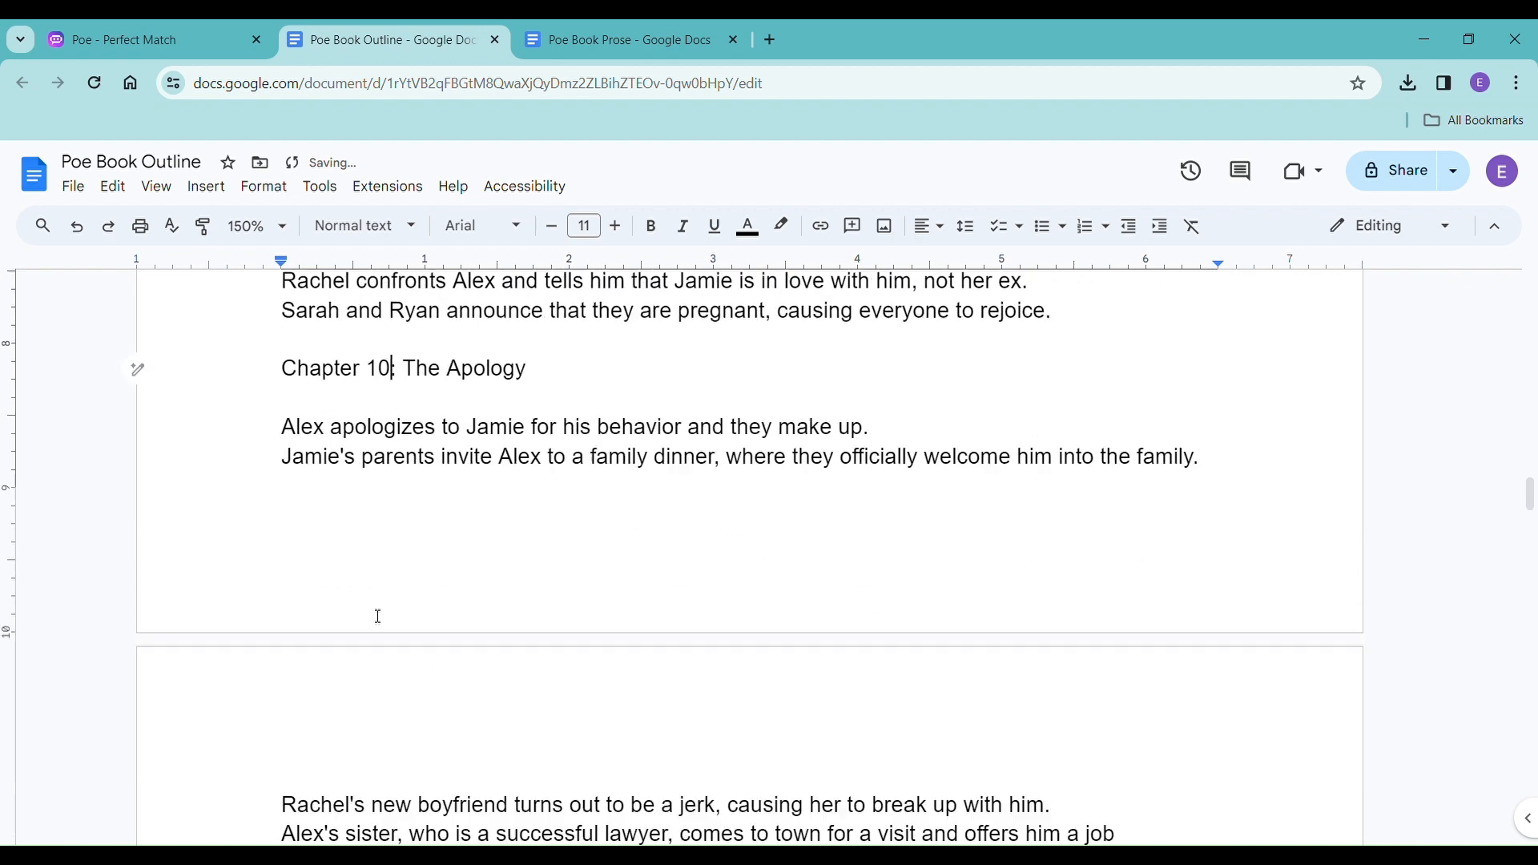
{"action": "left_click", "coordinate": [285, 535]}
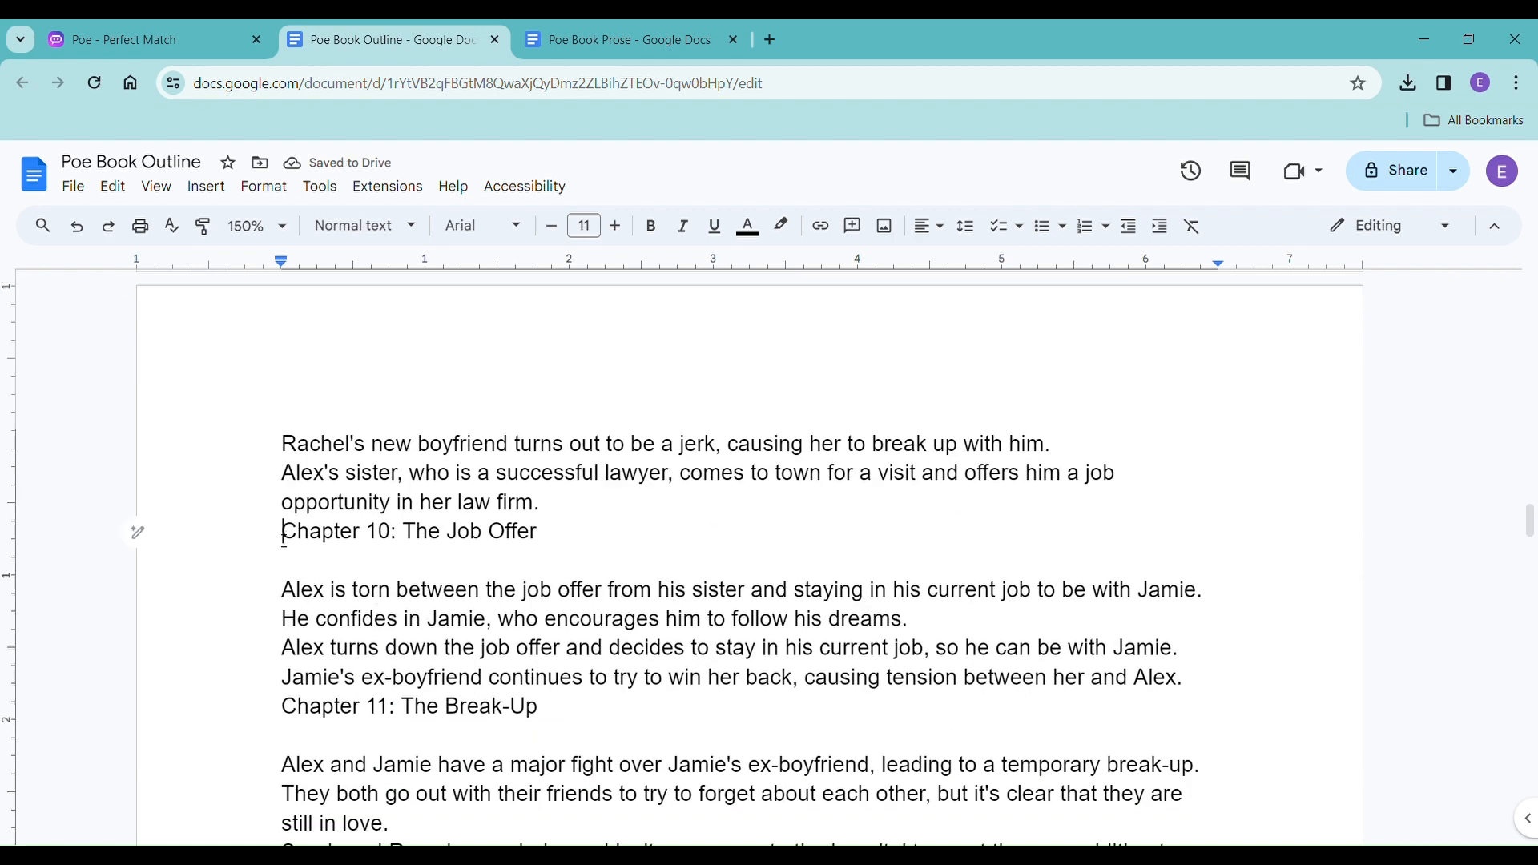
{"action": "key", "text": "Return"}
{"action": "double_click", "coordinate": [378, 571]}
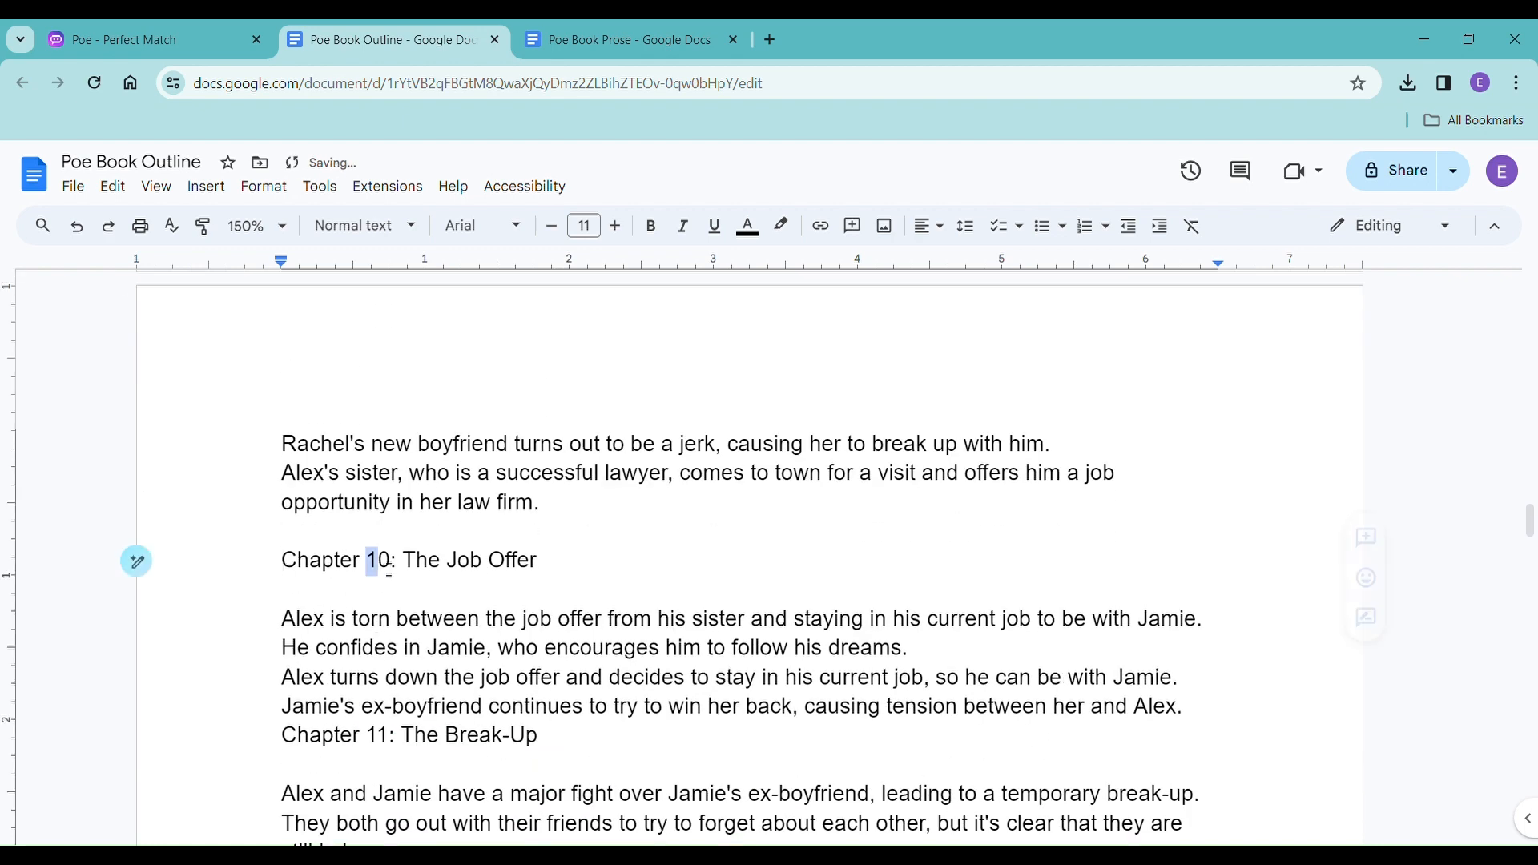
{"action": "type", "text": "11"}
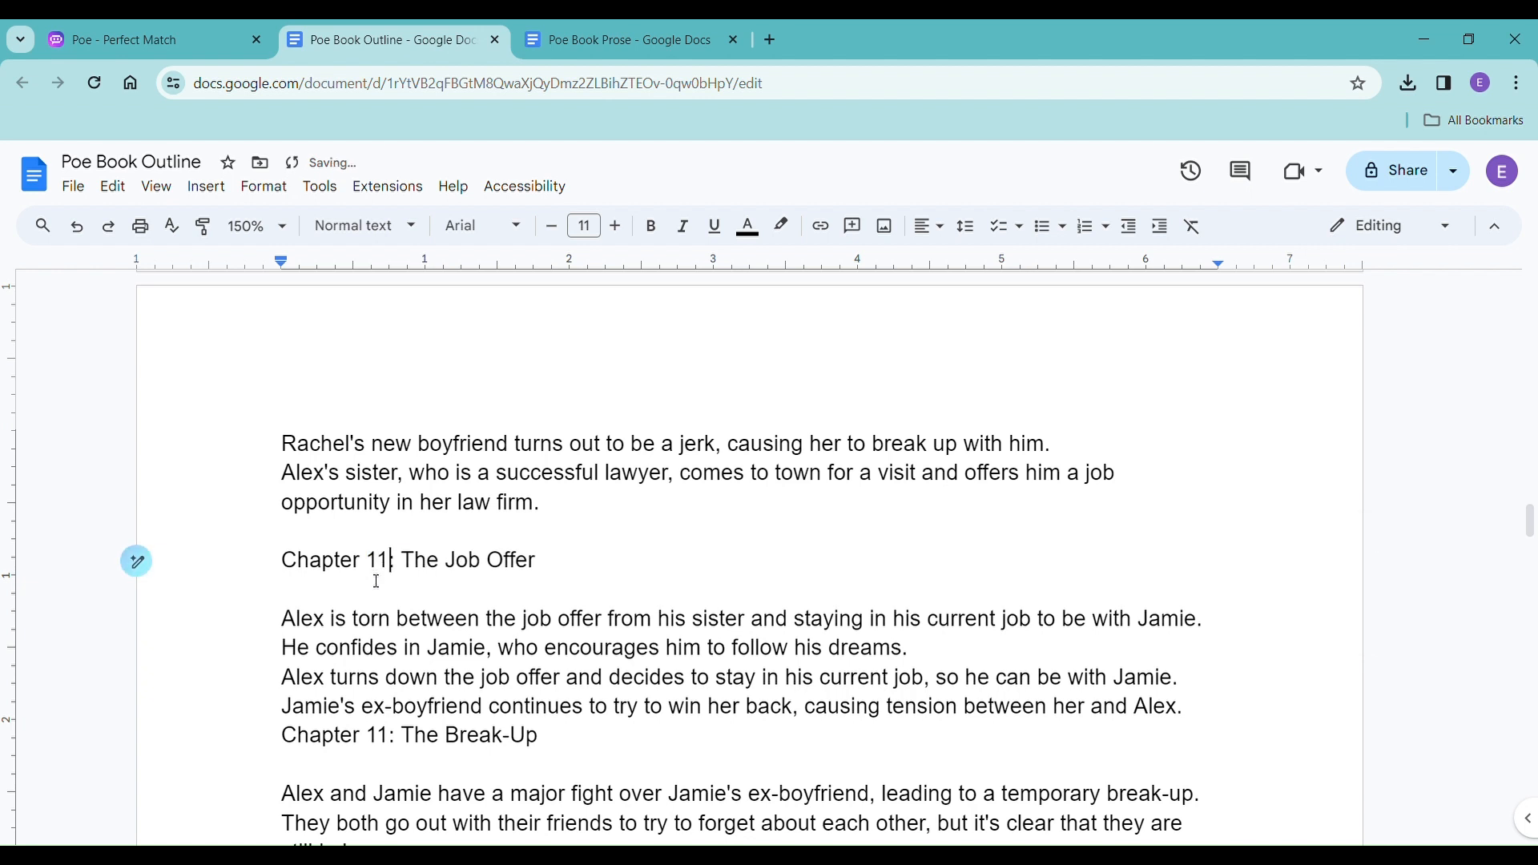
Renumber the heading of The Break-Up to Chapter 12 and add an empty line above it.
{"action": "scroll", "coordinate": [386, 570], "scroll_direction": "down", "scroll_amount": 3}
{"action": "left_click", "coordinate": [387, 536]}
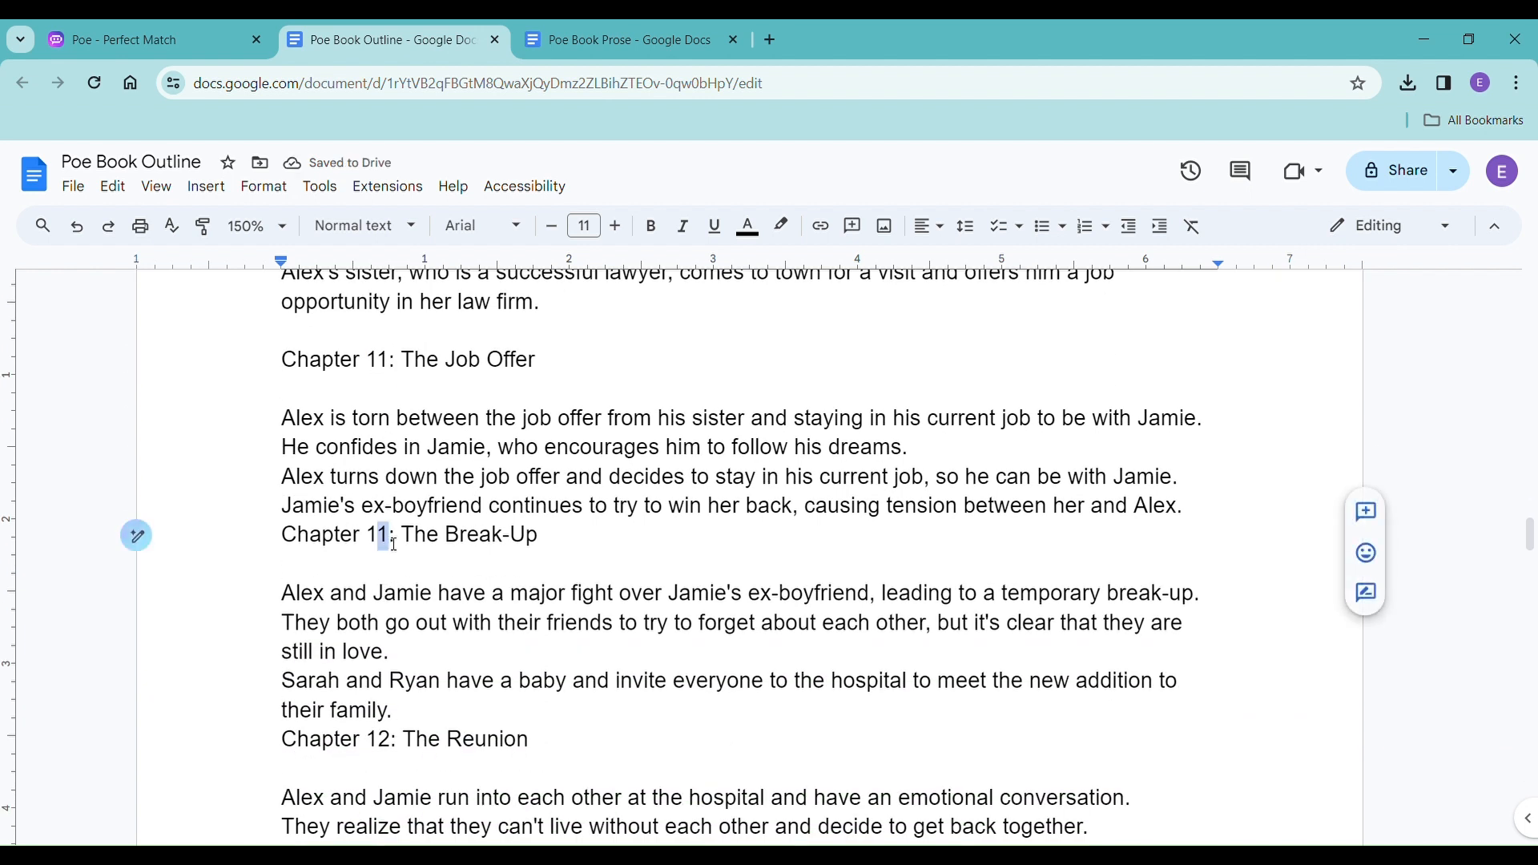
{"action": "key", "text": "Delete"}
{"action": "type", "text": "2"}
{"action": "key", "text": "Return"}
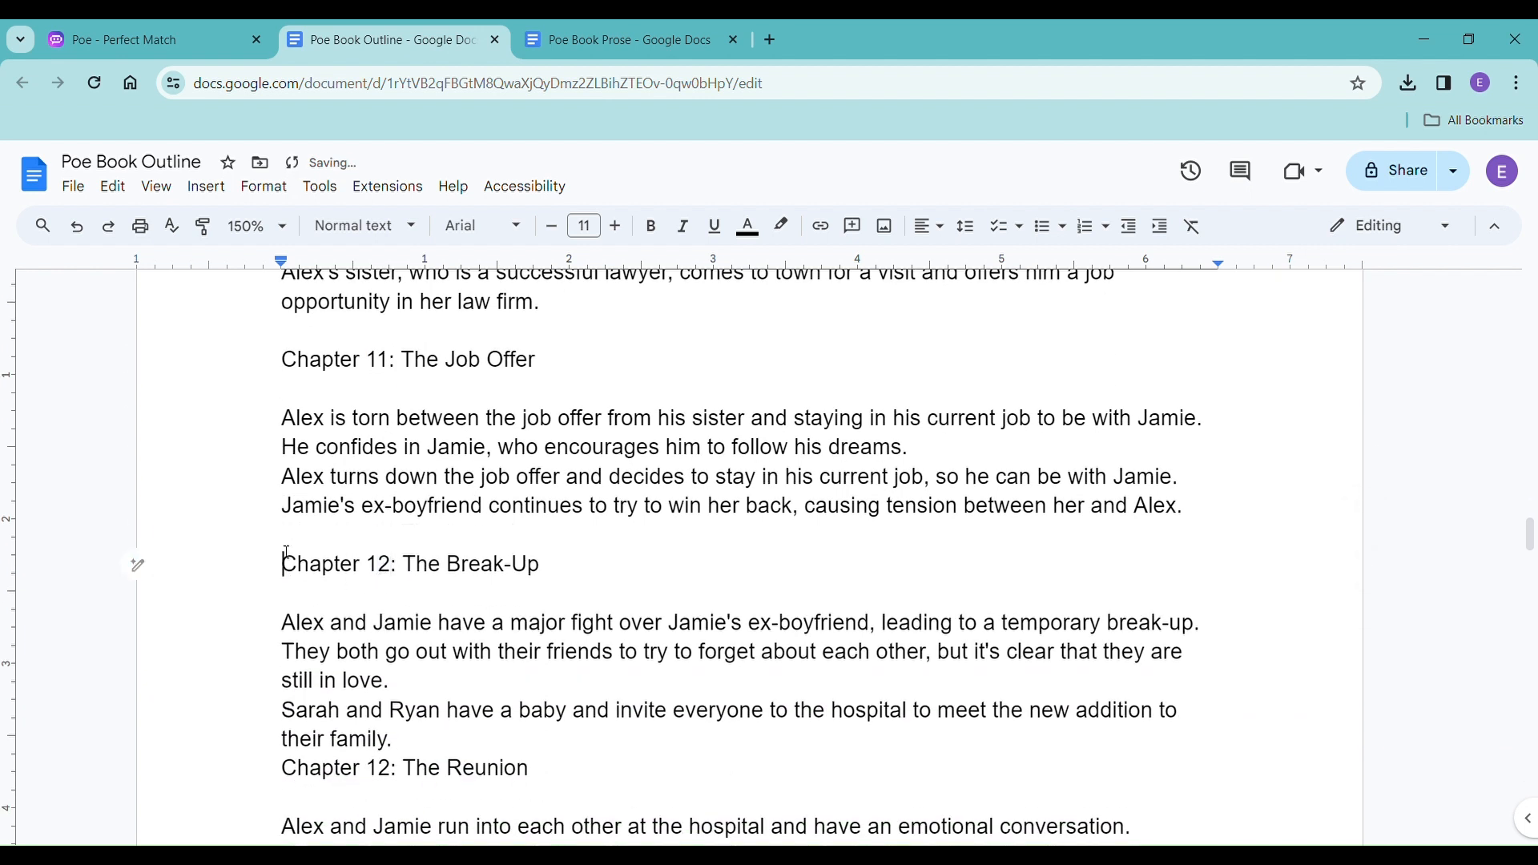
Add an empty line above the heading of The Reunion and renumber it to Chapter 13.
{"action": "left_click", "coordinate": [286, 744]}
{"action": "left_click", "coordinate": [289, 770]}
{"action": "key", "text": "Return"}
{"action": "scroll", "coordinate": [334, 746], "scroll_direction": "down", "scroll_amount": 3}
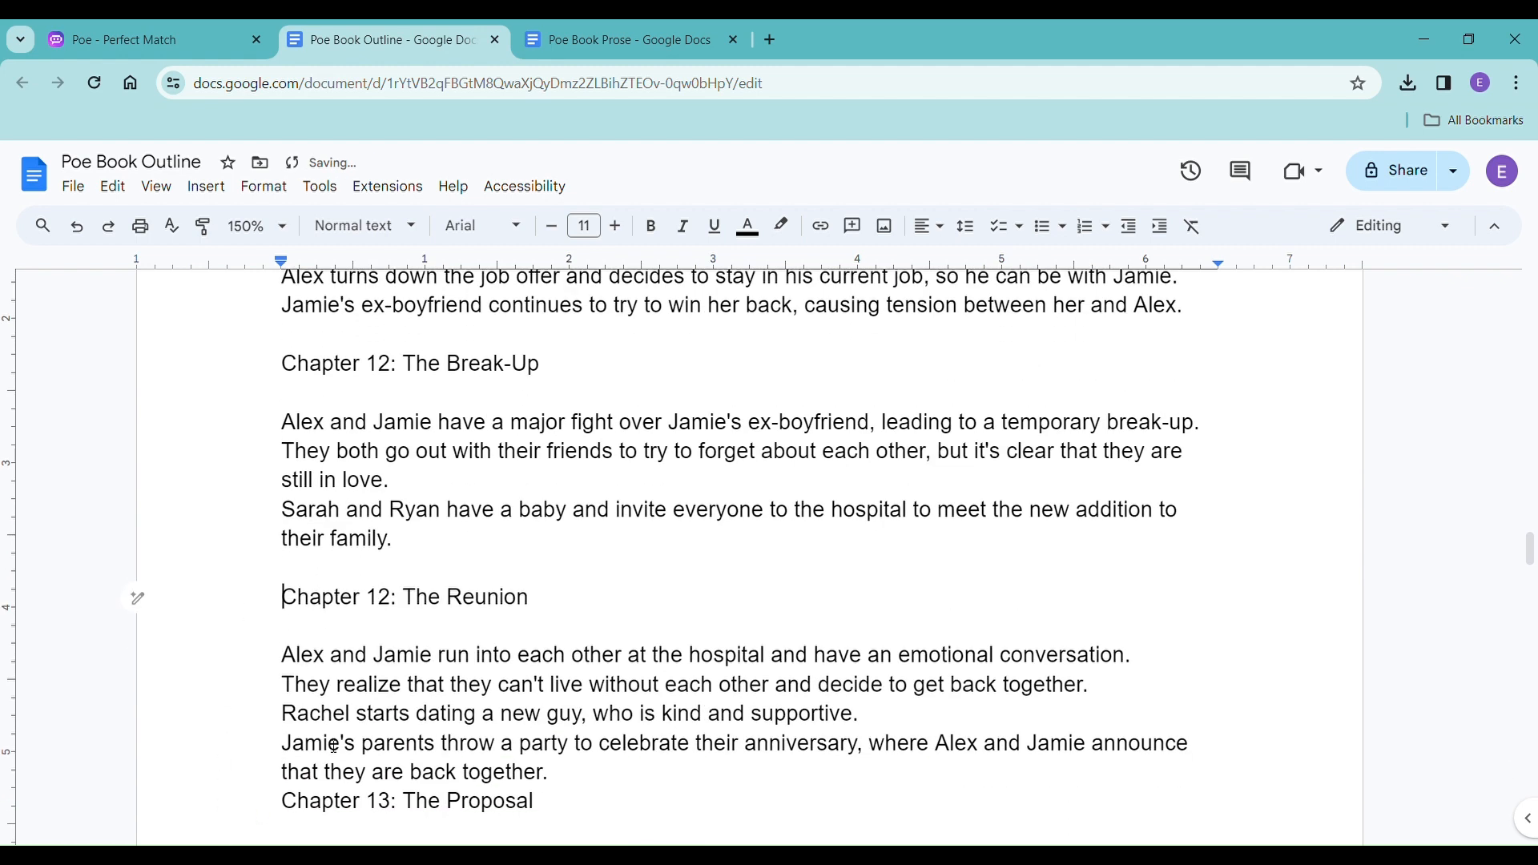
{"action": "left_click", "coordinate": [390, 612]}
{"action": "key", "text": "Delete"}
{"action": "type", "text": "3"}
Add an empty line above the heading of The Proposal and renumber it to Chapter 14.
{"action": "scroll", "coordinate": [297, 609], "scroll_direction": "down", "scroll_amount": 3}
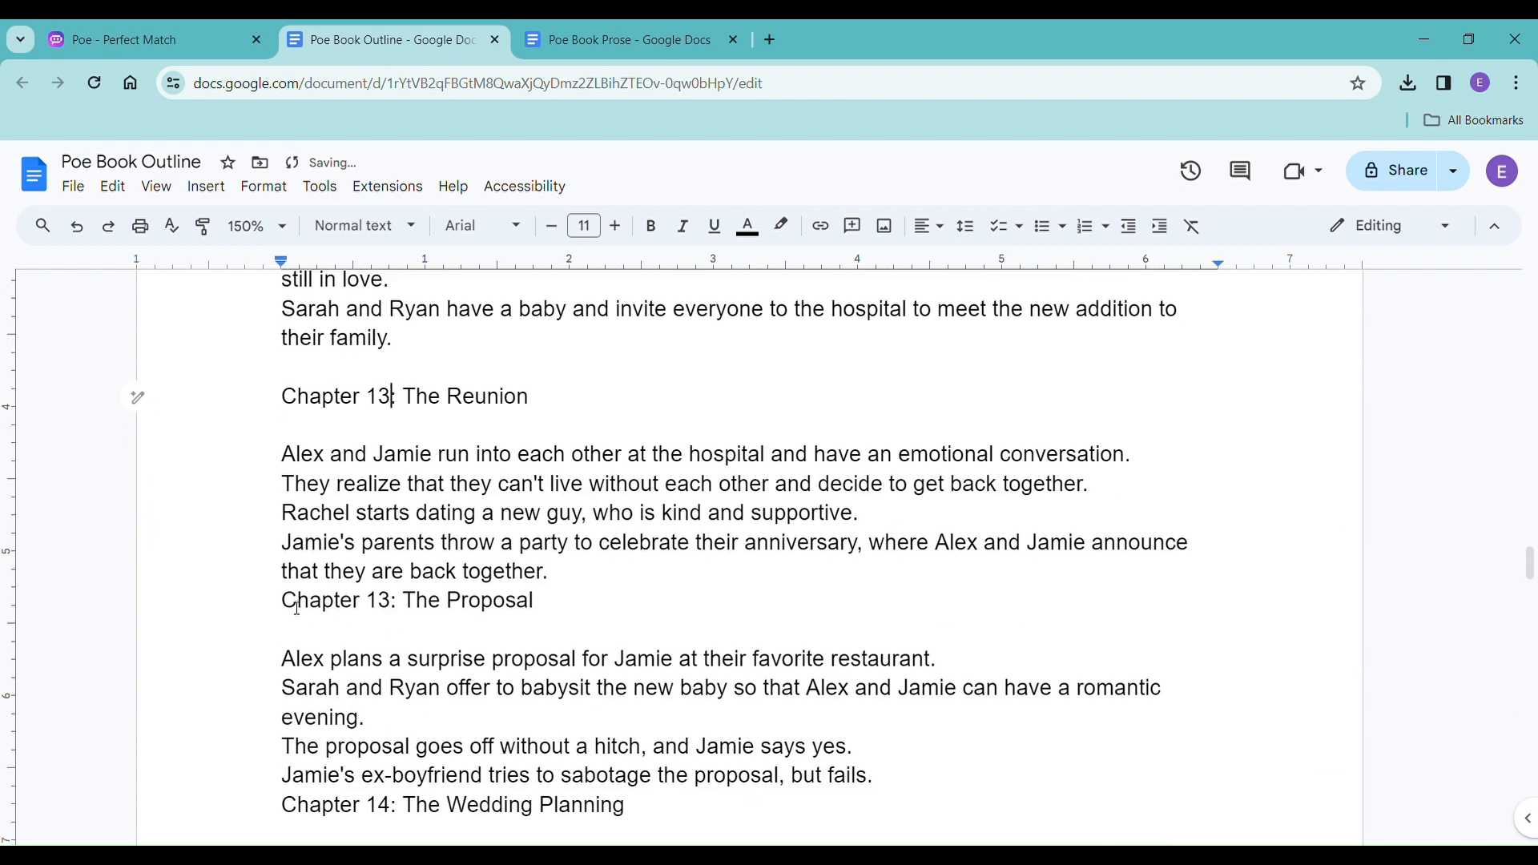
{"action": "left_click", "coordinate": [285, 602]}
{"action": "key", "text": "Return"}
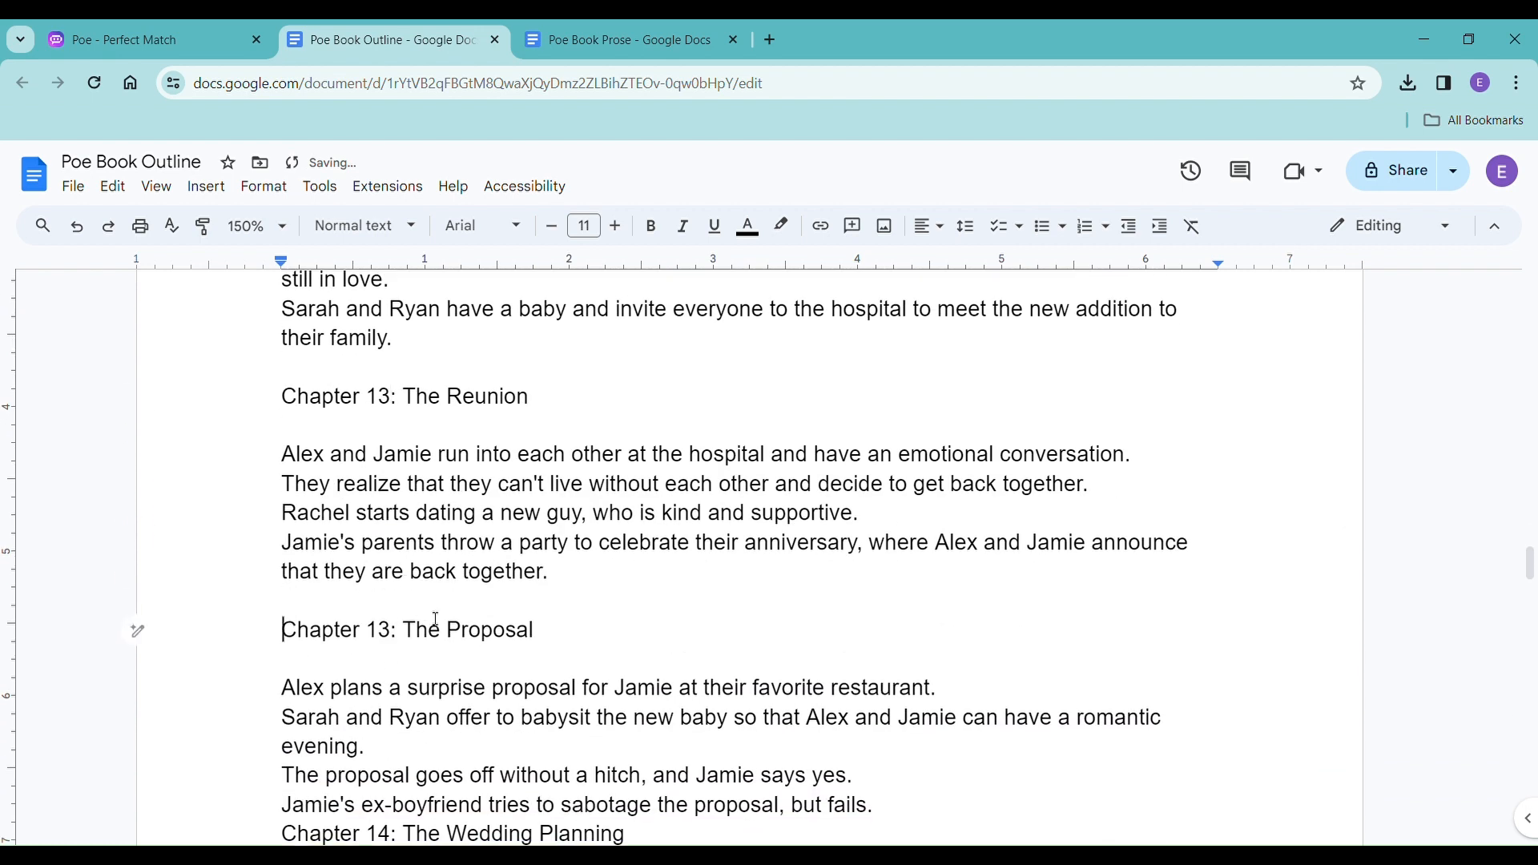
{"action": "left_click", "coordinate": [385, 646]}
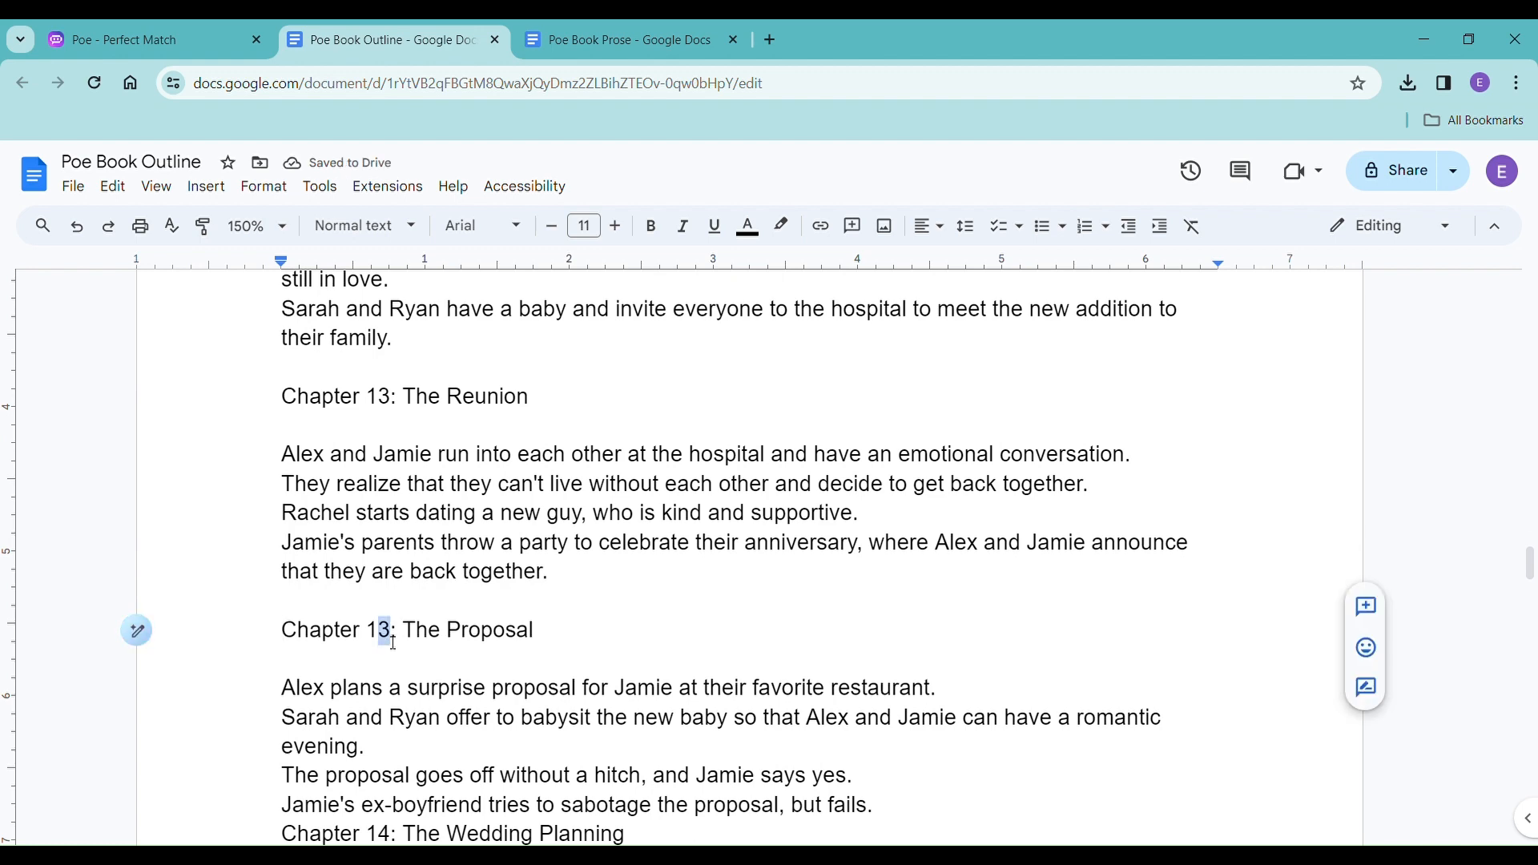
{"action": "key", "text": "Delete"}
{"action": "type", "text": "4"}
Add an empty line above the heading of The Wedding Planning and renumber it to Chapter 15.
{"action": "scroll", "coordinate": [401, 641], "scroll_direction": "down", "scroll_amount": 3}
{"action": "left_click", "coordinate": [285, 648]}
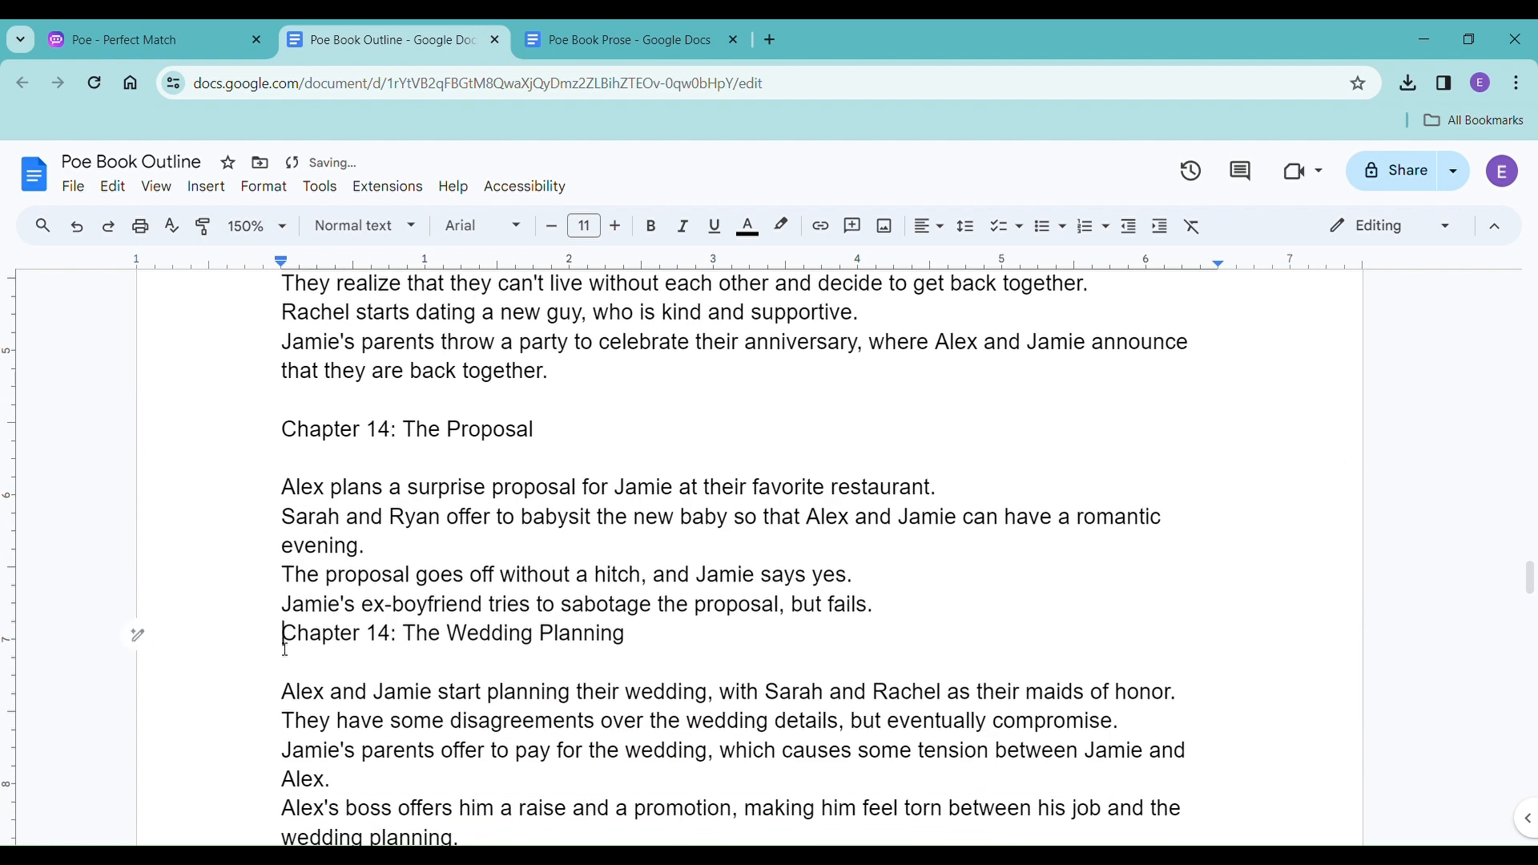
{"action": "key", "text": "Return"}
{"action": "left_click", "coordinate": [384, 662]}
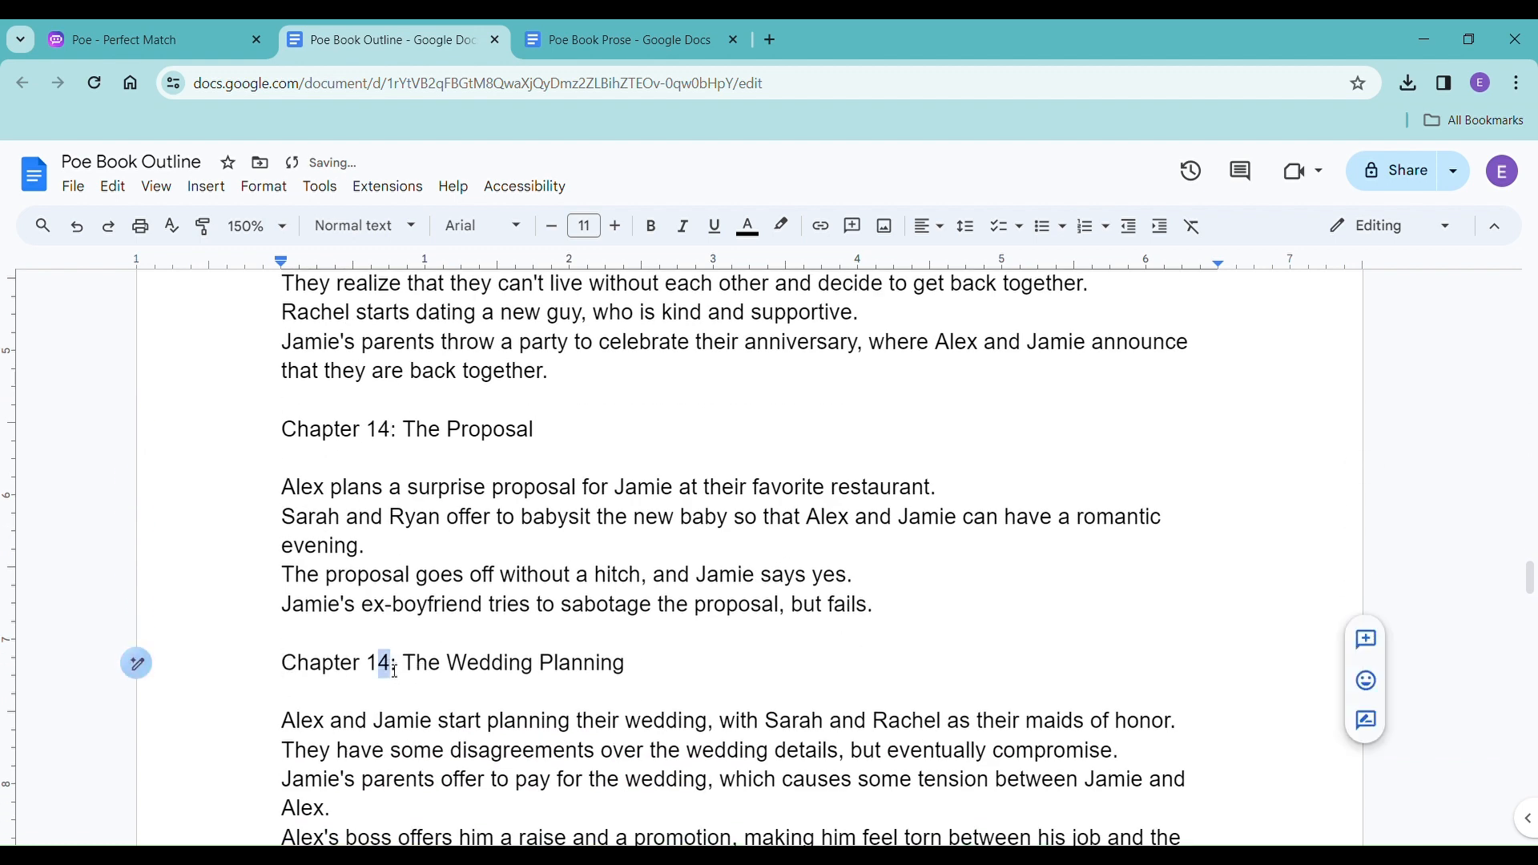
{"action": "key", "text": "Delete"}
{"action": "type", "text": "5"}
Push the heading of The Bachelor/Bachelorette Parties onto the next page and renumber it to Chapter 16.
{"action": "scroll", "coordinate": [392, 673], "scroll_direction": "down", "scroll_amount": 3}
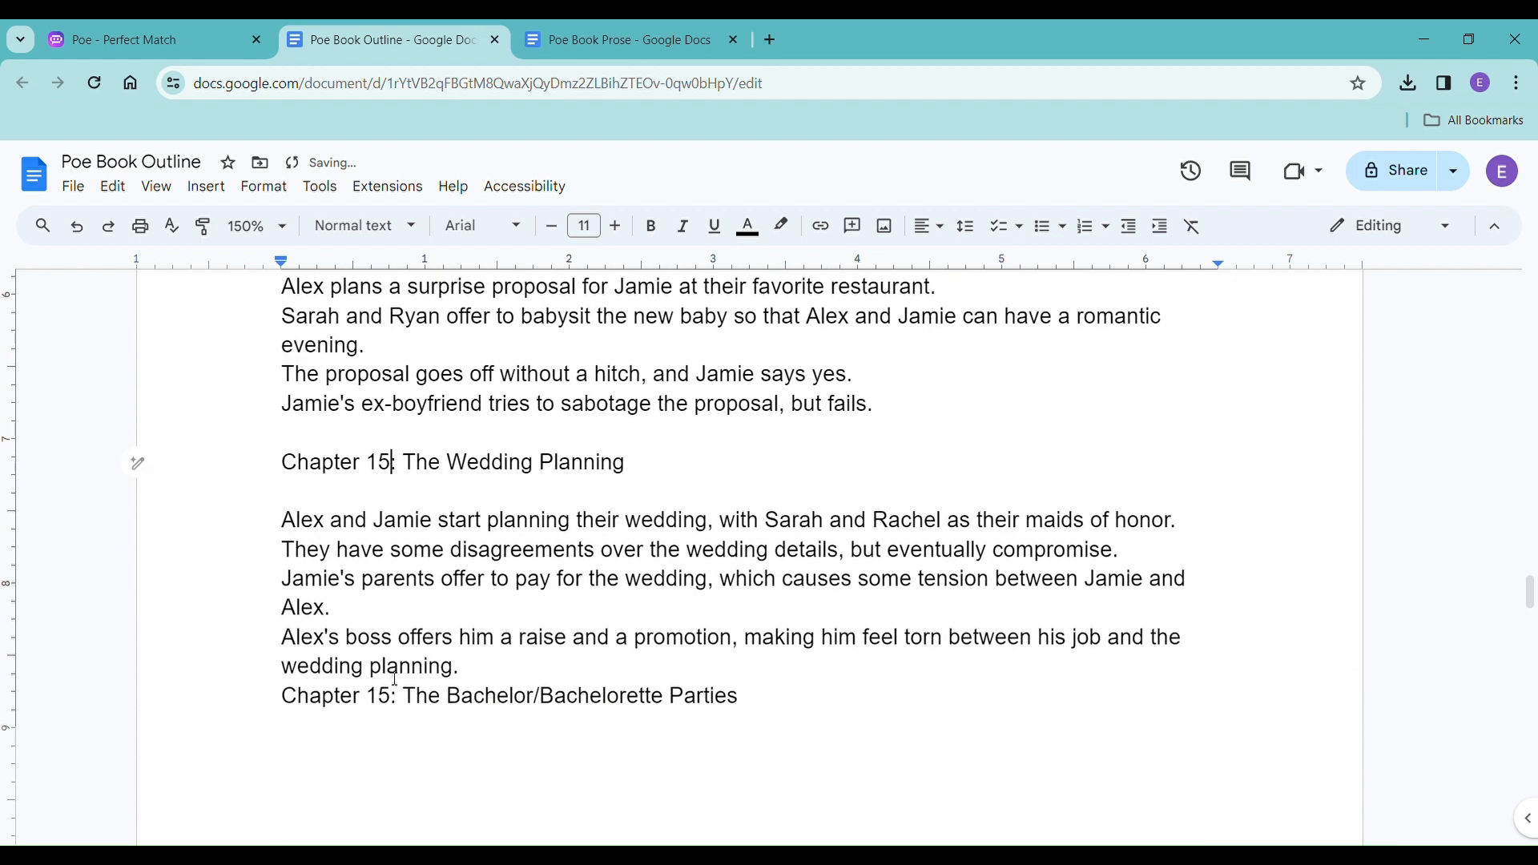
{"action": "left_click", "coordinate": [253, 696]}
{"action": "key", "text": "ctrl+Return"}
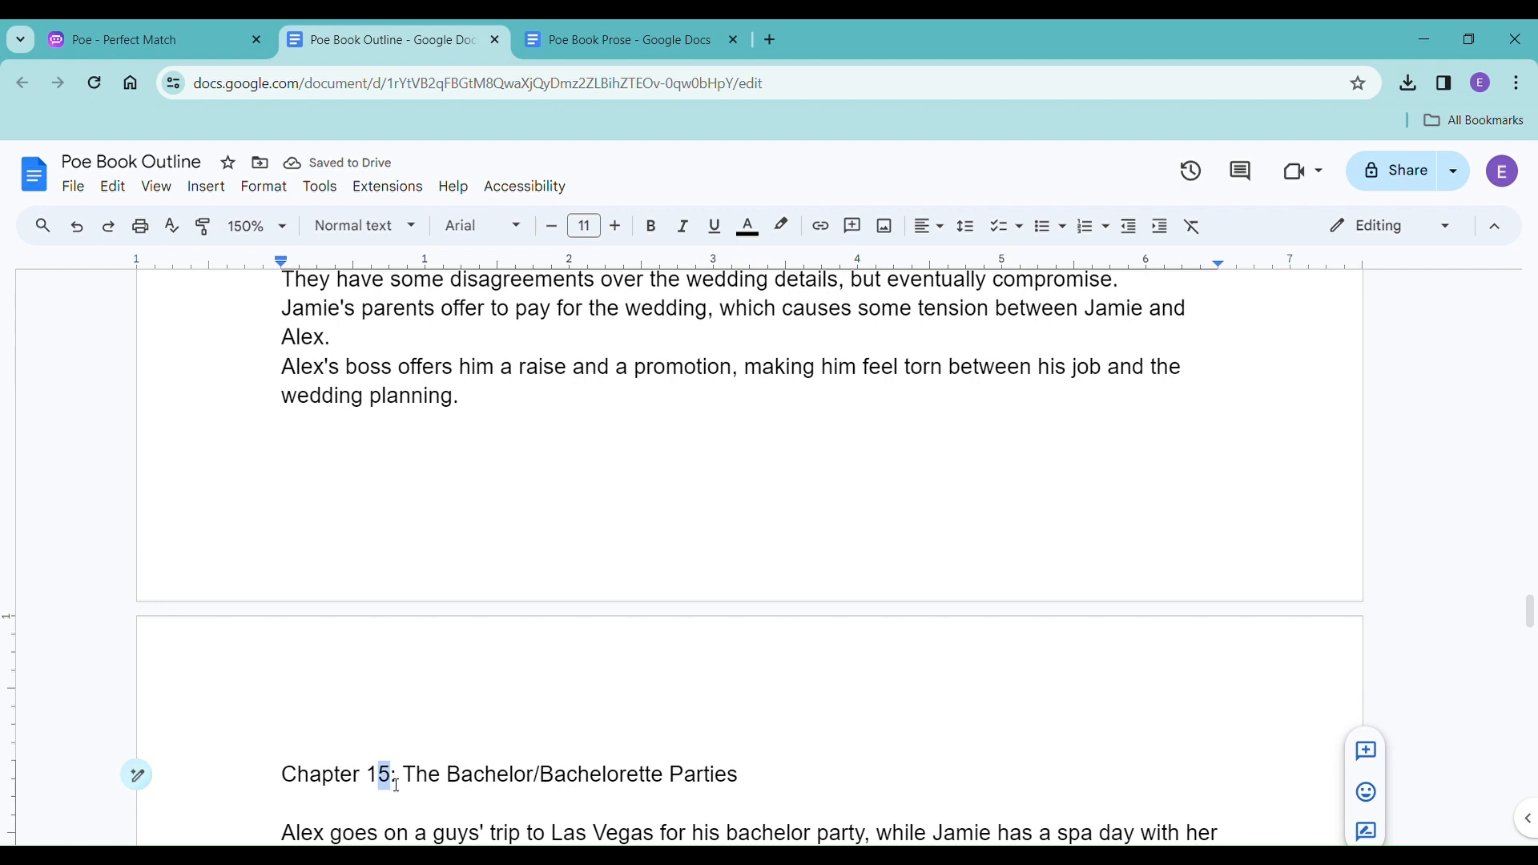
{"action": "key", "text": "Delete"}
{"action": "type", "text": "6"}
Add an empty line above the heading of The Wedding Day and renumber it to Chapter 17.
{"action": "scroll", "coordinate": [520, 653], "scroll_direction": "down", "scroll_amount": 5}
{"action": "scroll", "coordinate": [519, 749], "scroll_direction": "down", "scroll_amount": 2}
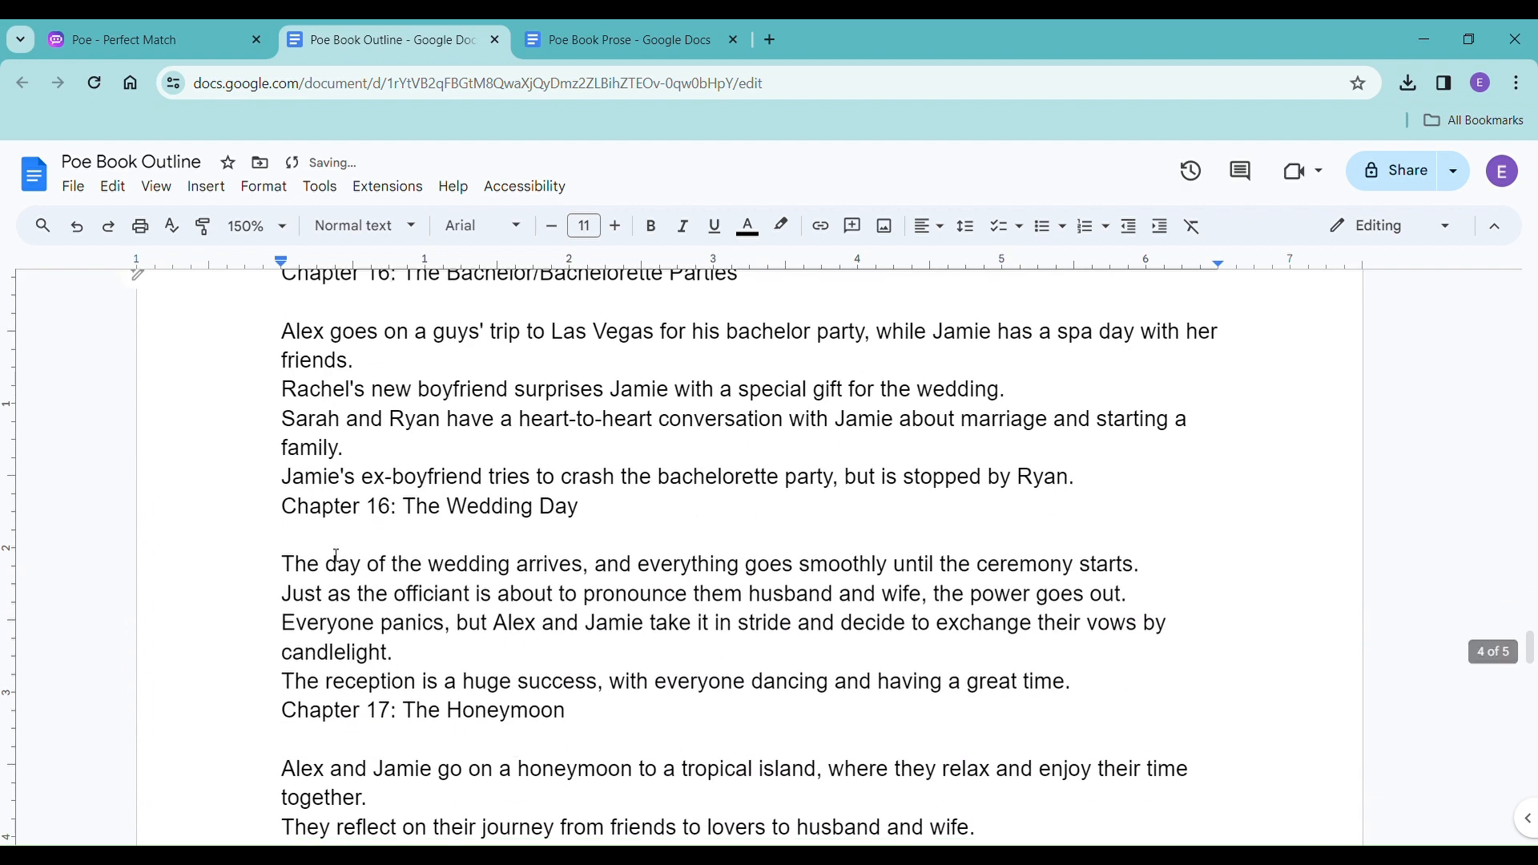
{"action": "left_click", "coordinate": [283, 506]}
{"action": "key", "text": "Return"}
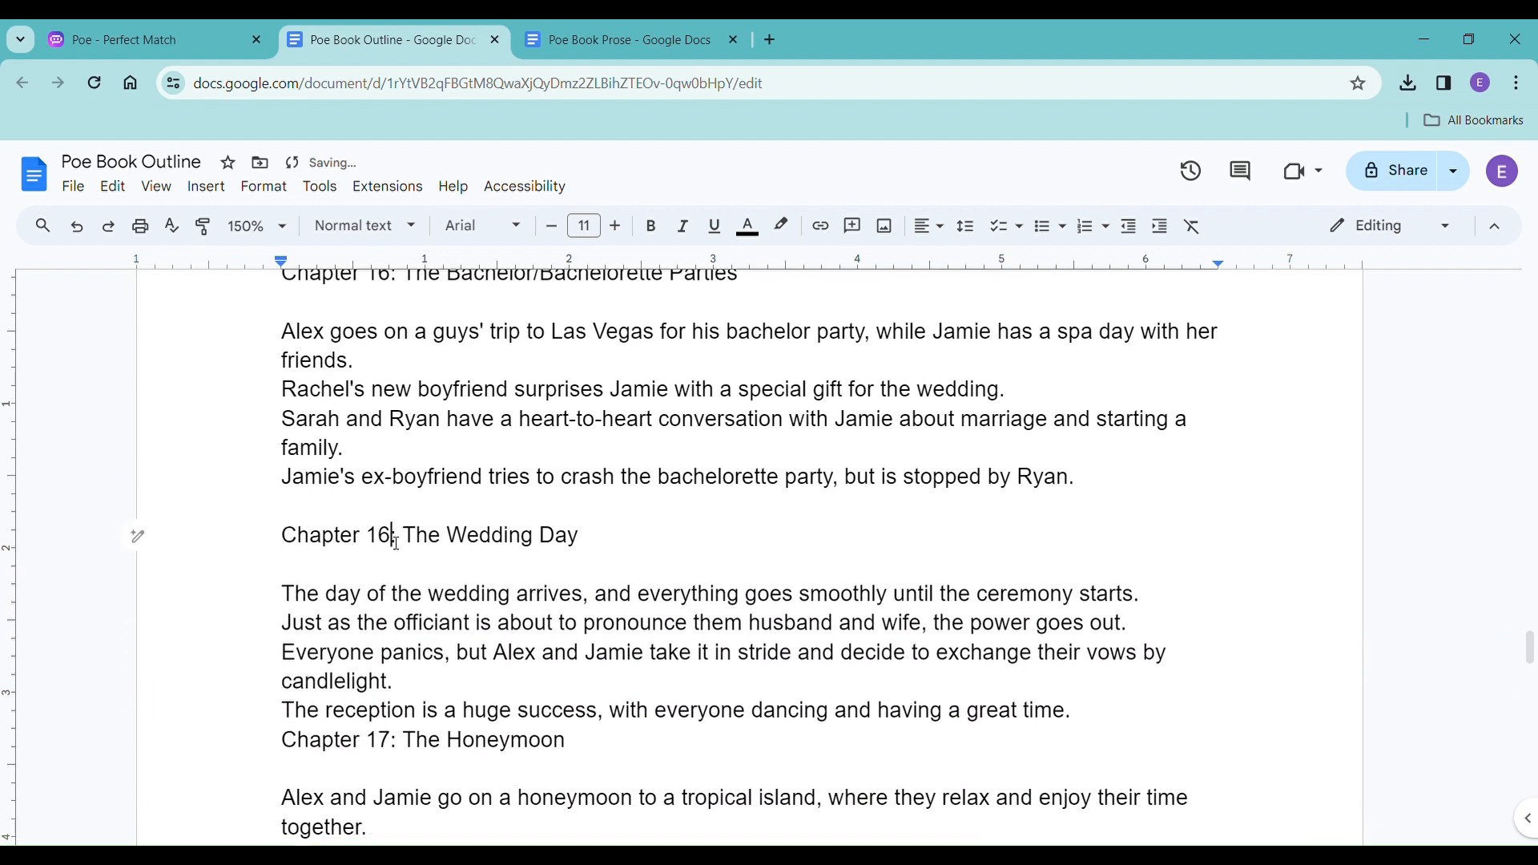
{"action": "key", "text": "BackSpace"}
{"action": "type", "text": "7"}
Add an empty line above the heading of The Honeymoon and renumber it to Chapter 18.
{"action": "left_click", "coordinate": [288, 747]}
{"action": "key", "text": "Return"}
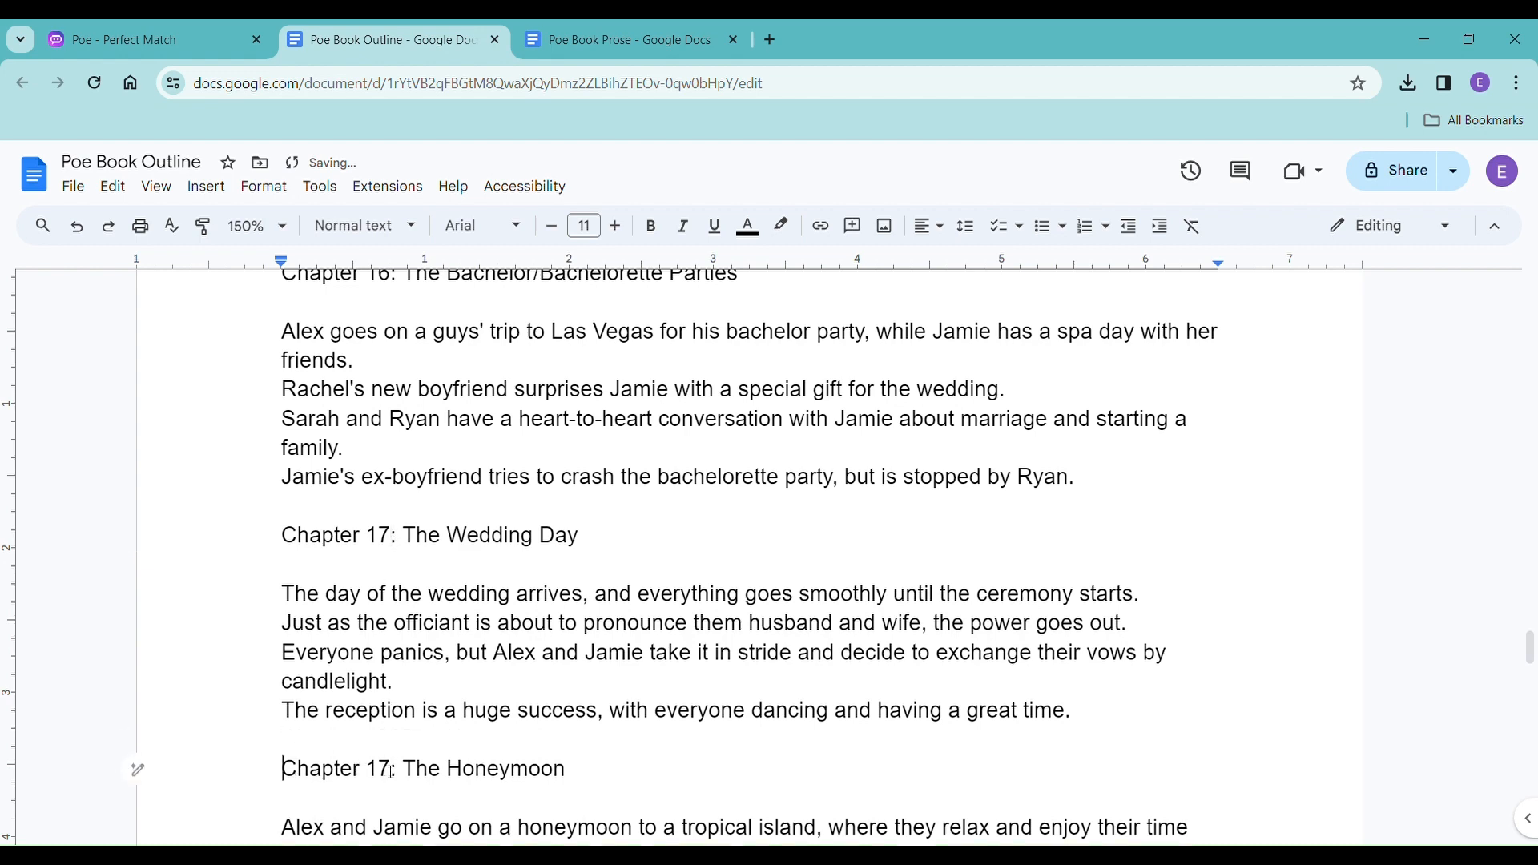
{"action": "left_click", "coordinate": [391, 772]}
{"action": "key", "text": "BackSpace"}
{"action": "type", "text": "8"}
Add an empty line above the Subplots heading that follows the summary of The Honeymoon.
{"action": "scroll", "coordinate": [489, 734], "scroll_direction": "down", "scroll_amount": 4}
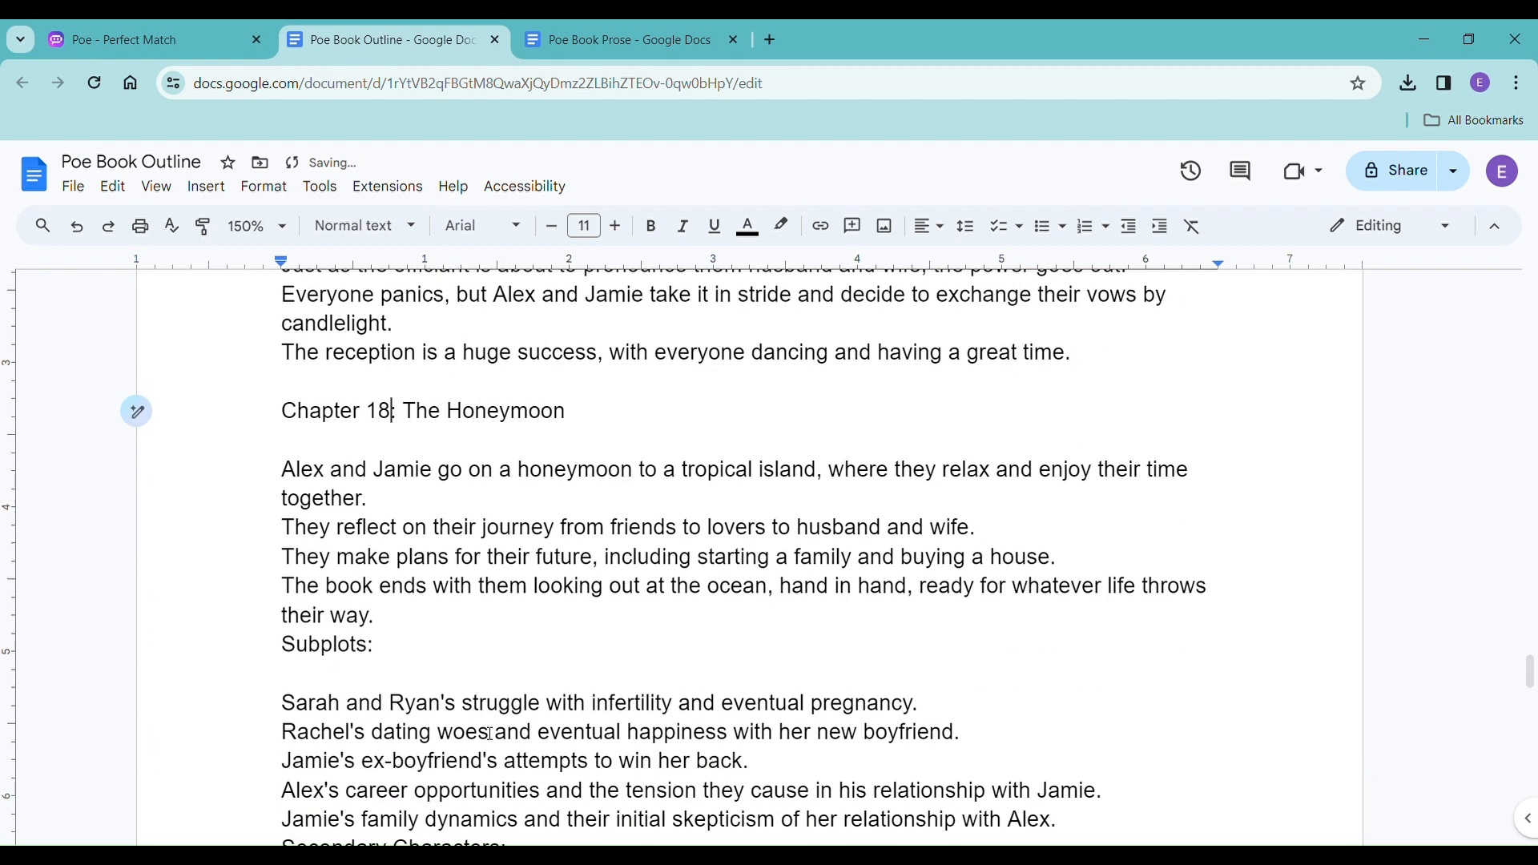
{"action": "left_click", "coordinate": [284, 602]}
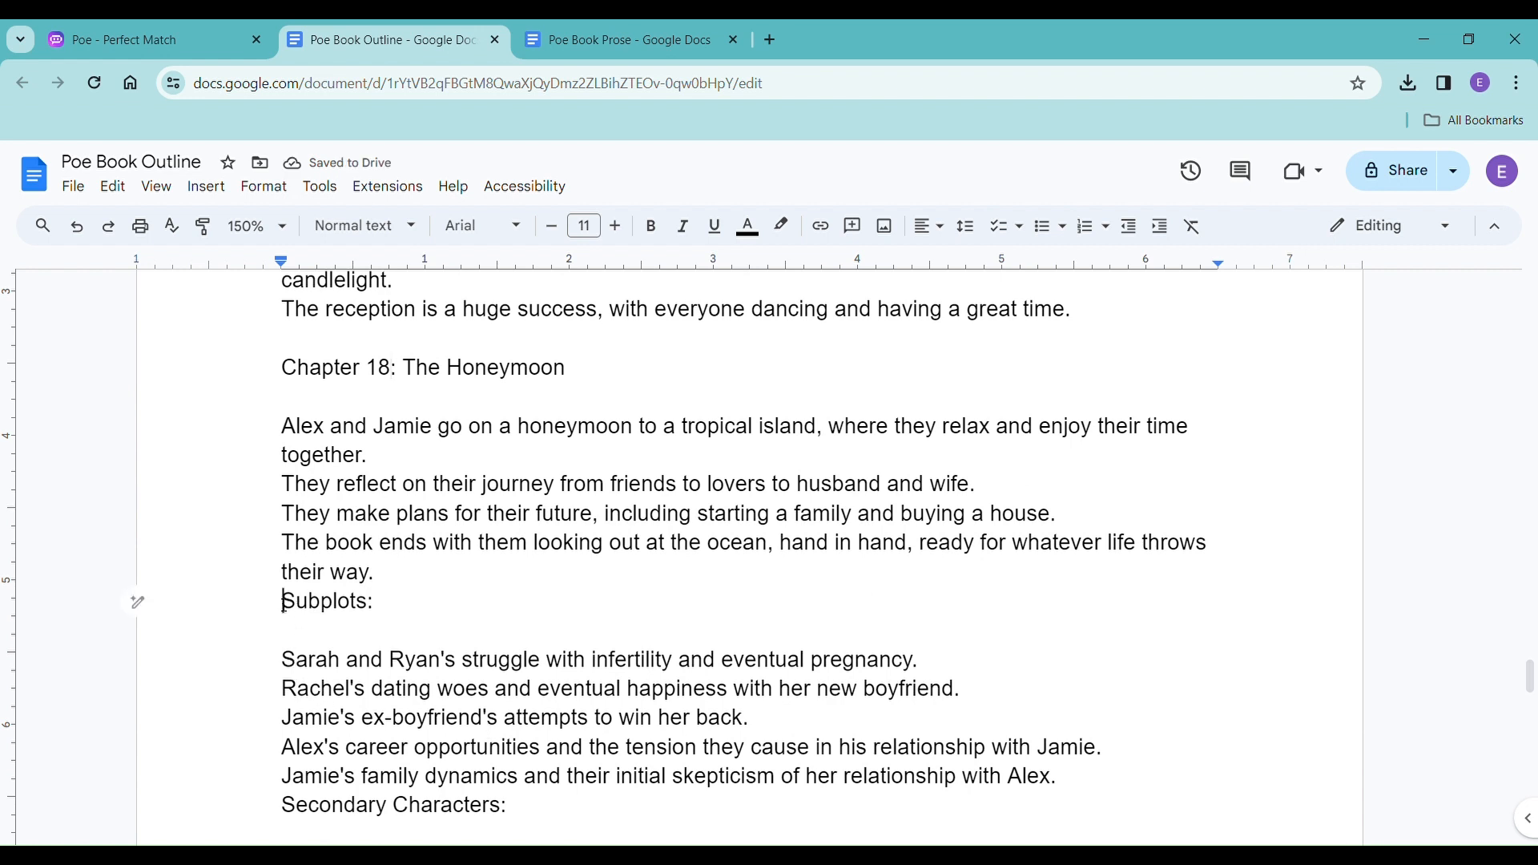
{"action": "key", "text": "Return"}
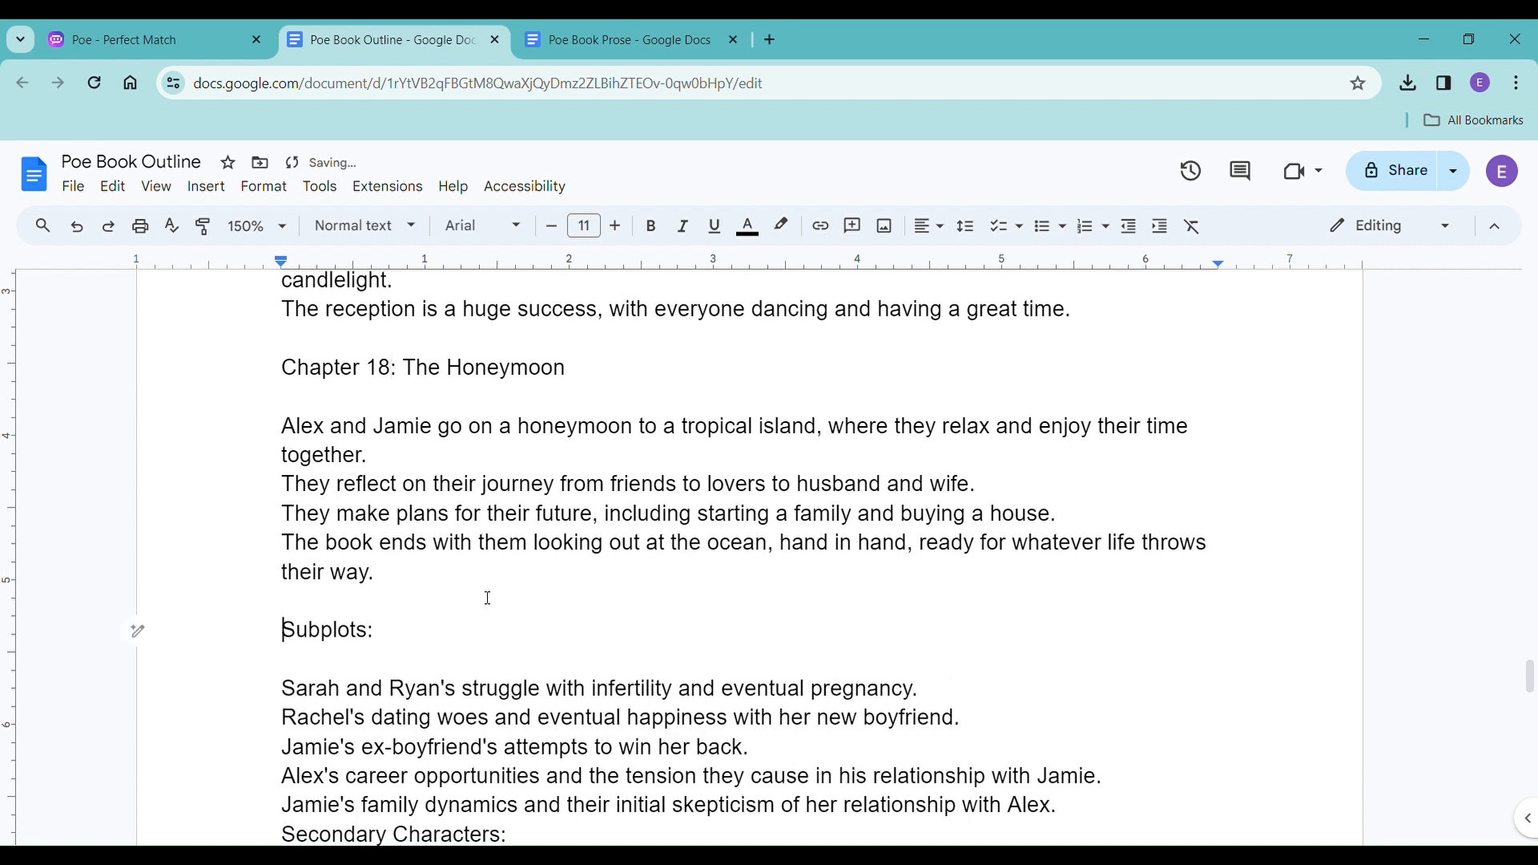
Review the whole outline's chapter numbering and spacing, from The Meet-Cute through the Subplots and Secondary Characters sections.
{"action": "scroll", "coordinate": [488, 599], "scroll_direction": "up", "scroll_amount": 9}
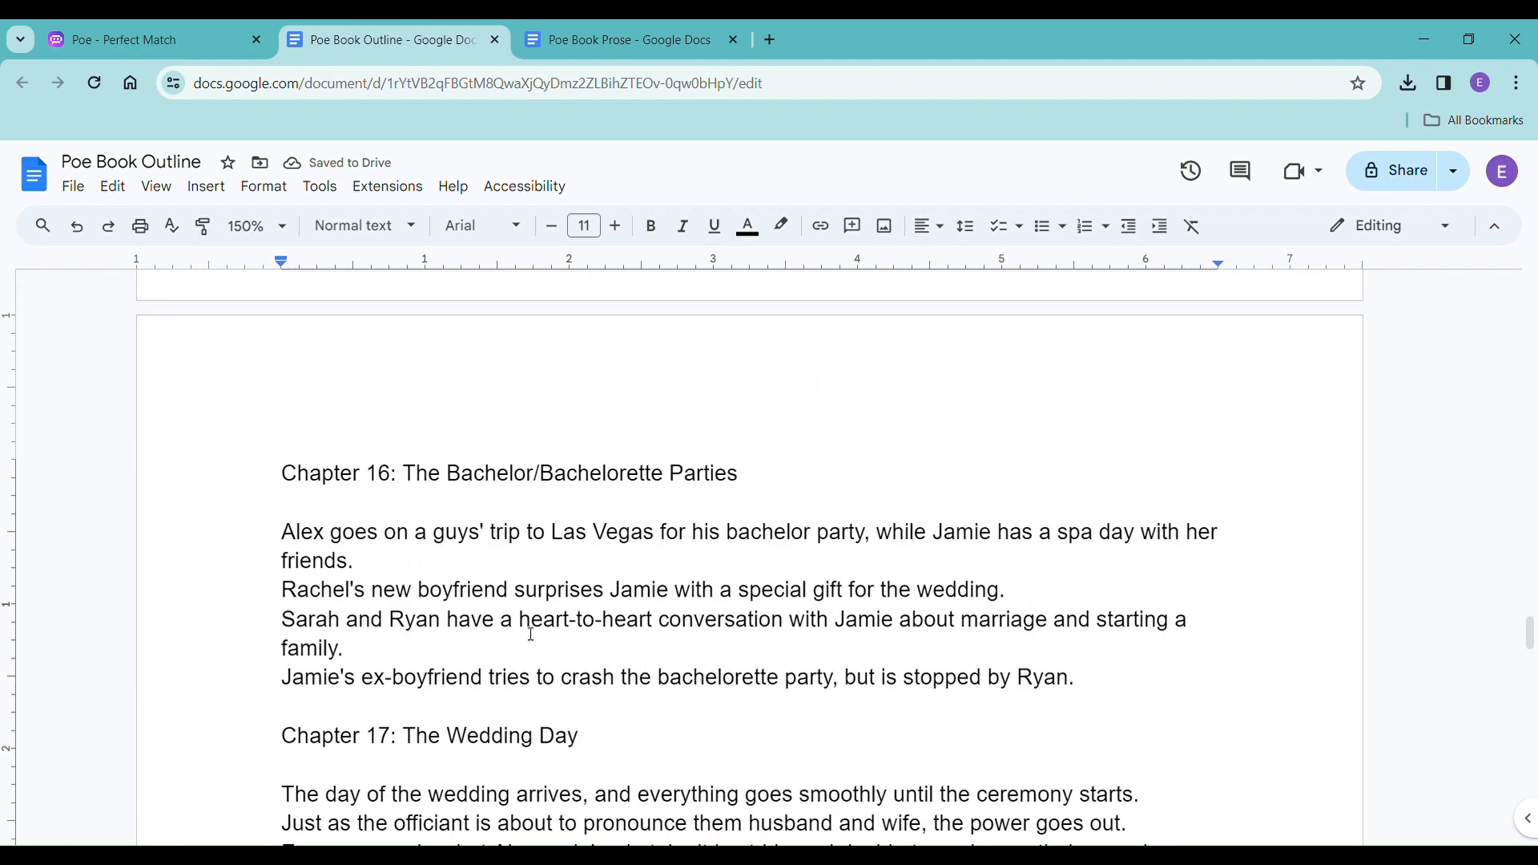
{"action": "scroll", "coordinate": [531, 633], "scroll_direction": "up", "scroll_amount": 9}
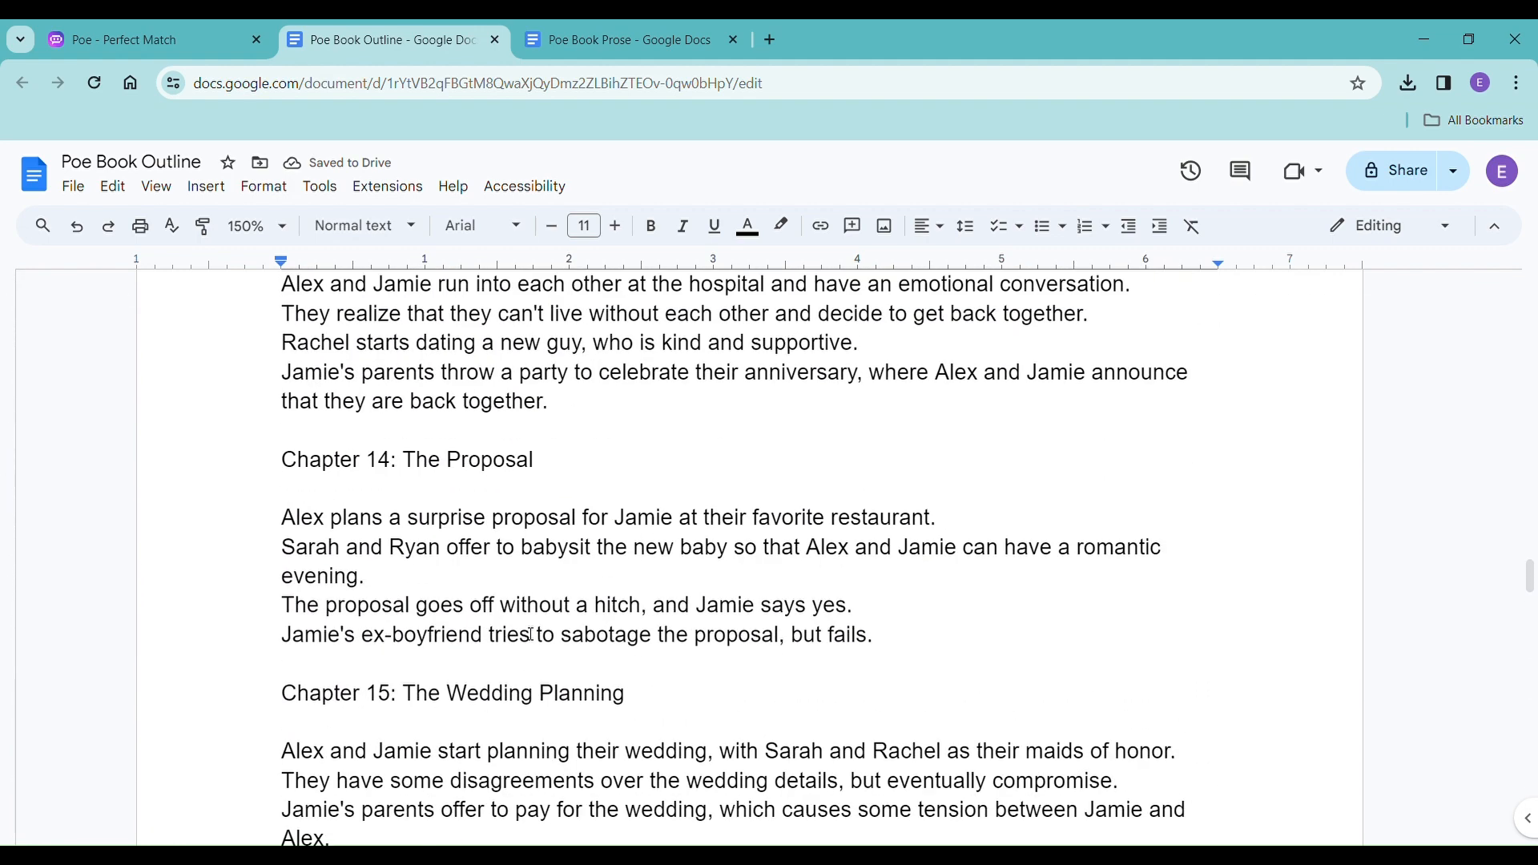
{"action": "scroll", "coordinate": [531, 634], "scroll_direction": "up", "scroll_amount": 5}
{"action": "scroll", "coordinate": [531, 634], "scroll_direction": "up", "scroll_amount": 4}
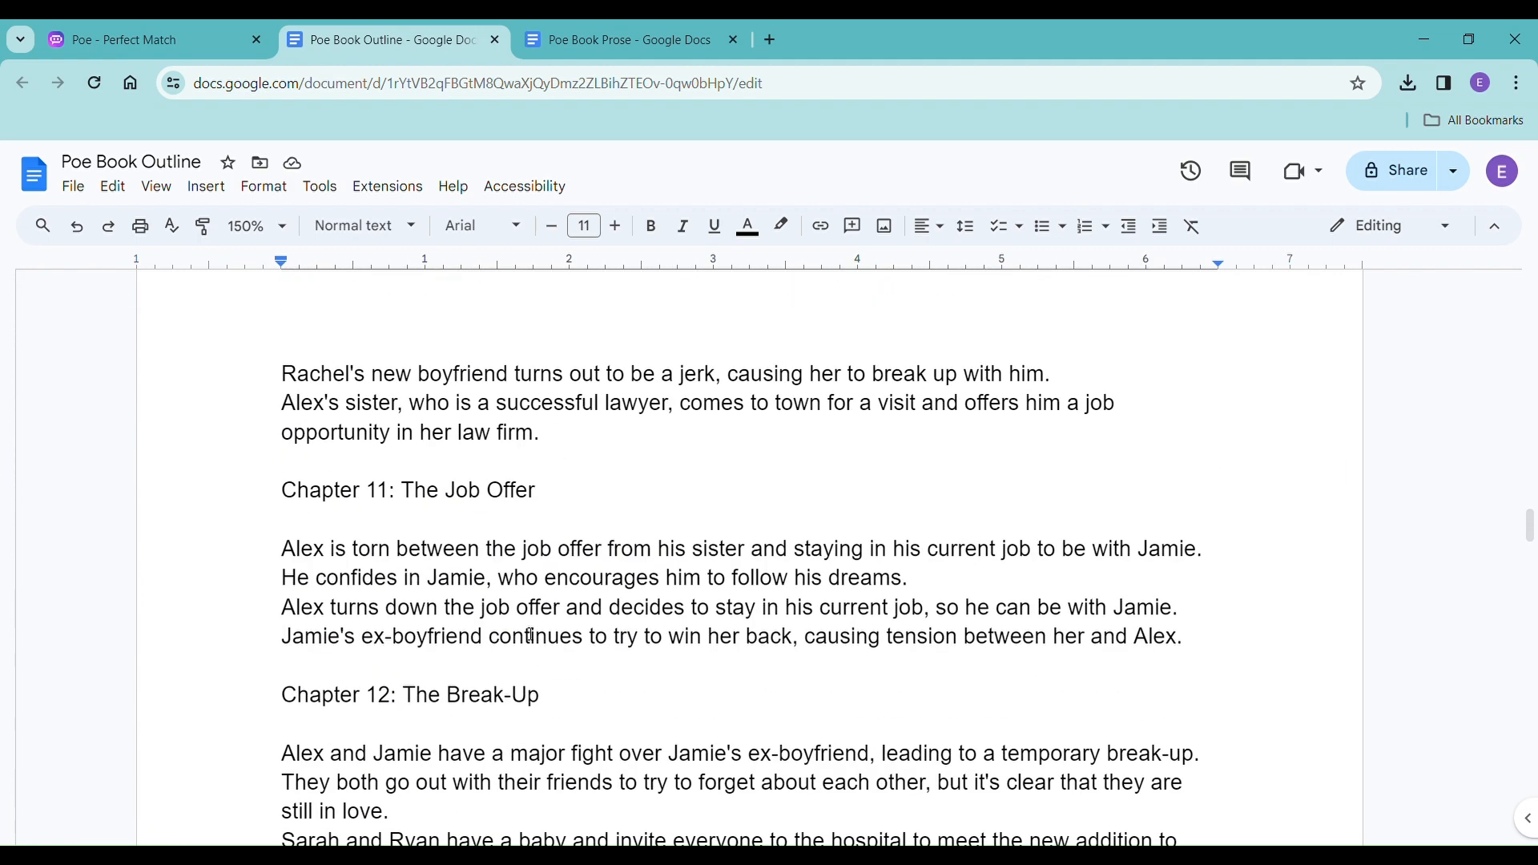
{"action": "scroll", "coordinate": [531, 633], "scroll_direction": "up", "scroll_amount": 14}
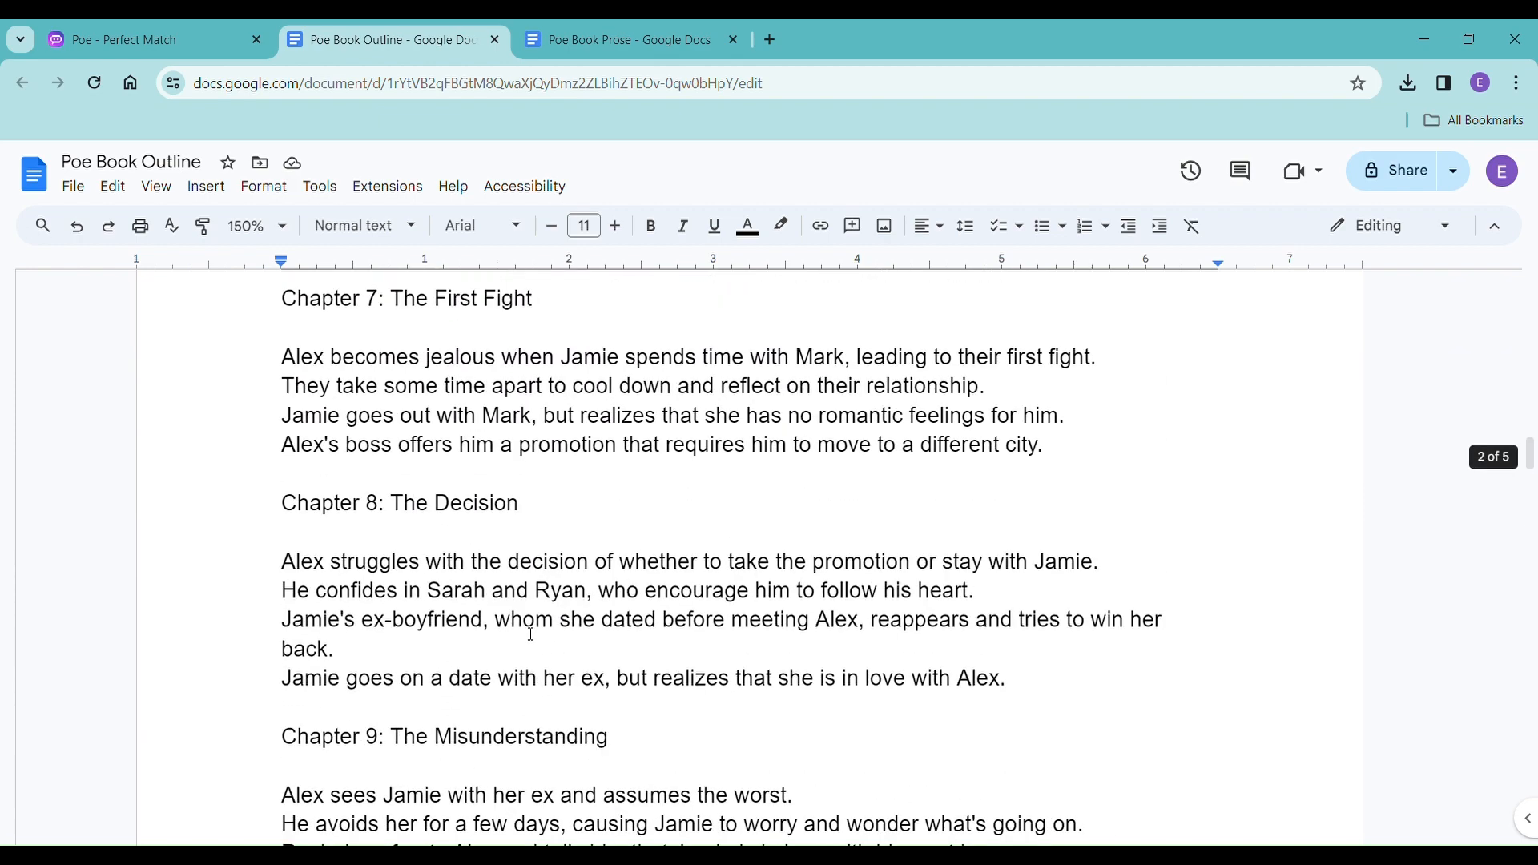
{"action": "scroll", "coordinate": [531, 634], "scroll_direction": "up", "scroll_amount": 6}
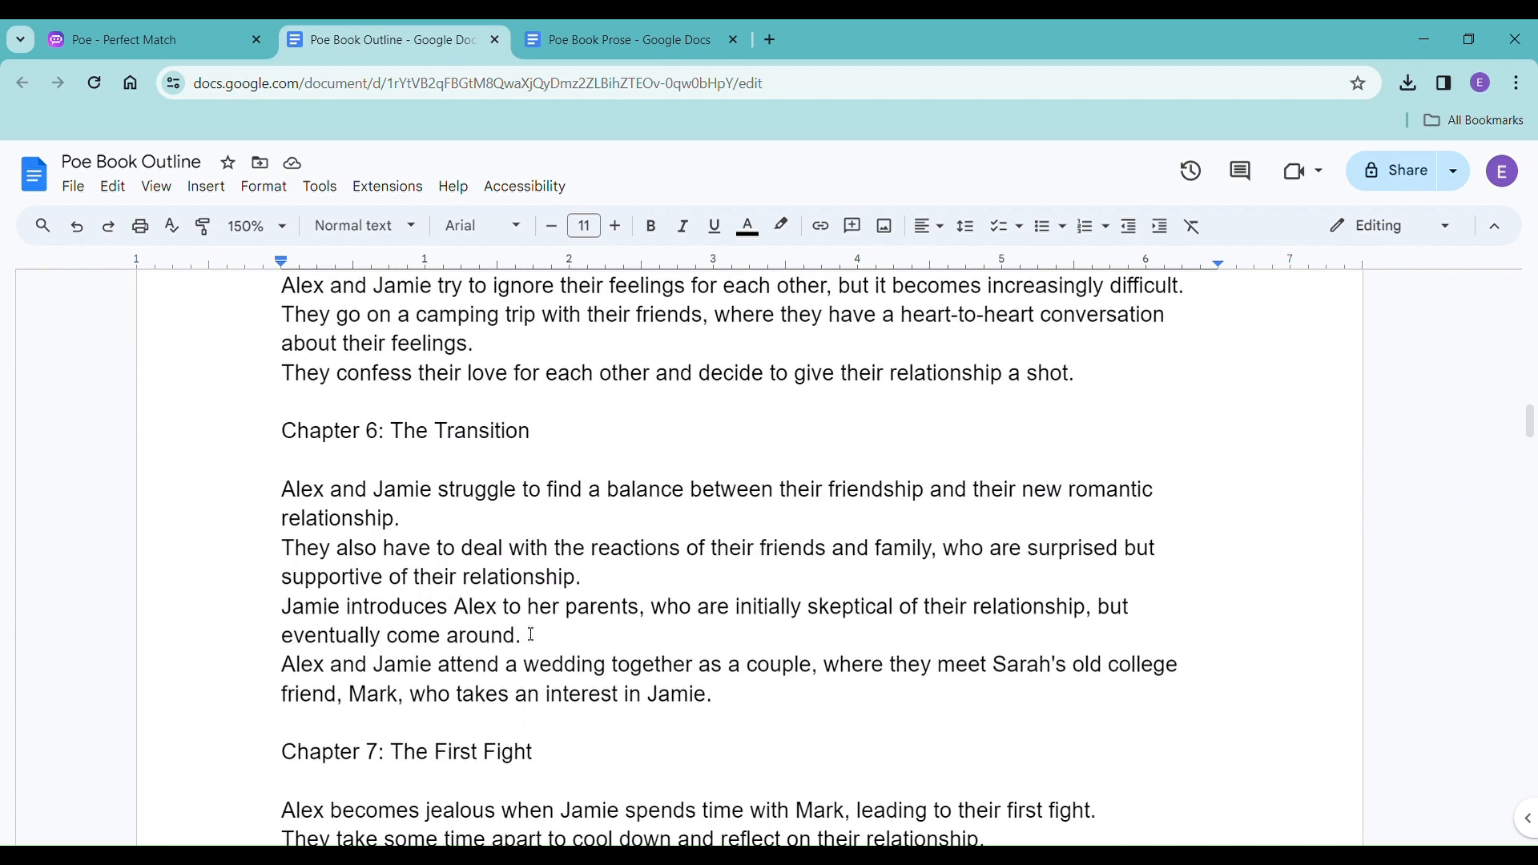
{"action": "scroll", "coordinate": [531, 634], "scroll_direction": "up", "scroll_amount": 3}
{"action": "scroll", "coordinate": [531, 633], "scroll_direction": "down", "scroll_amount": 20}
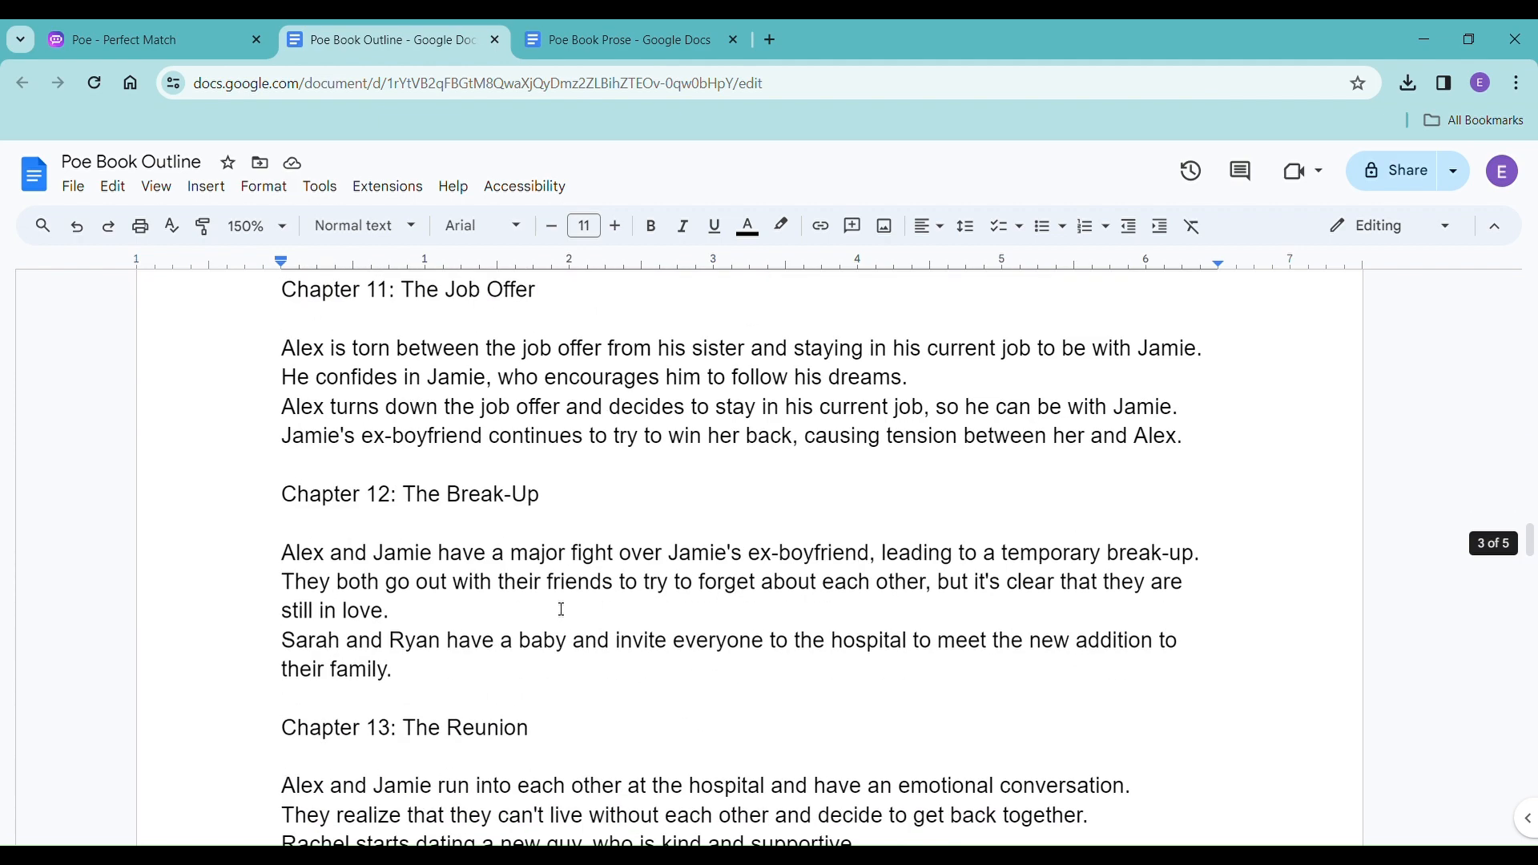
{"action": "scroll", "coordinate": [563, 609], "scroll_direction": "down", "scroll_amount": 20}
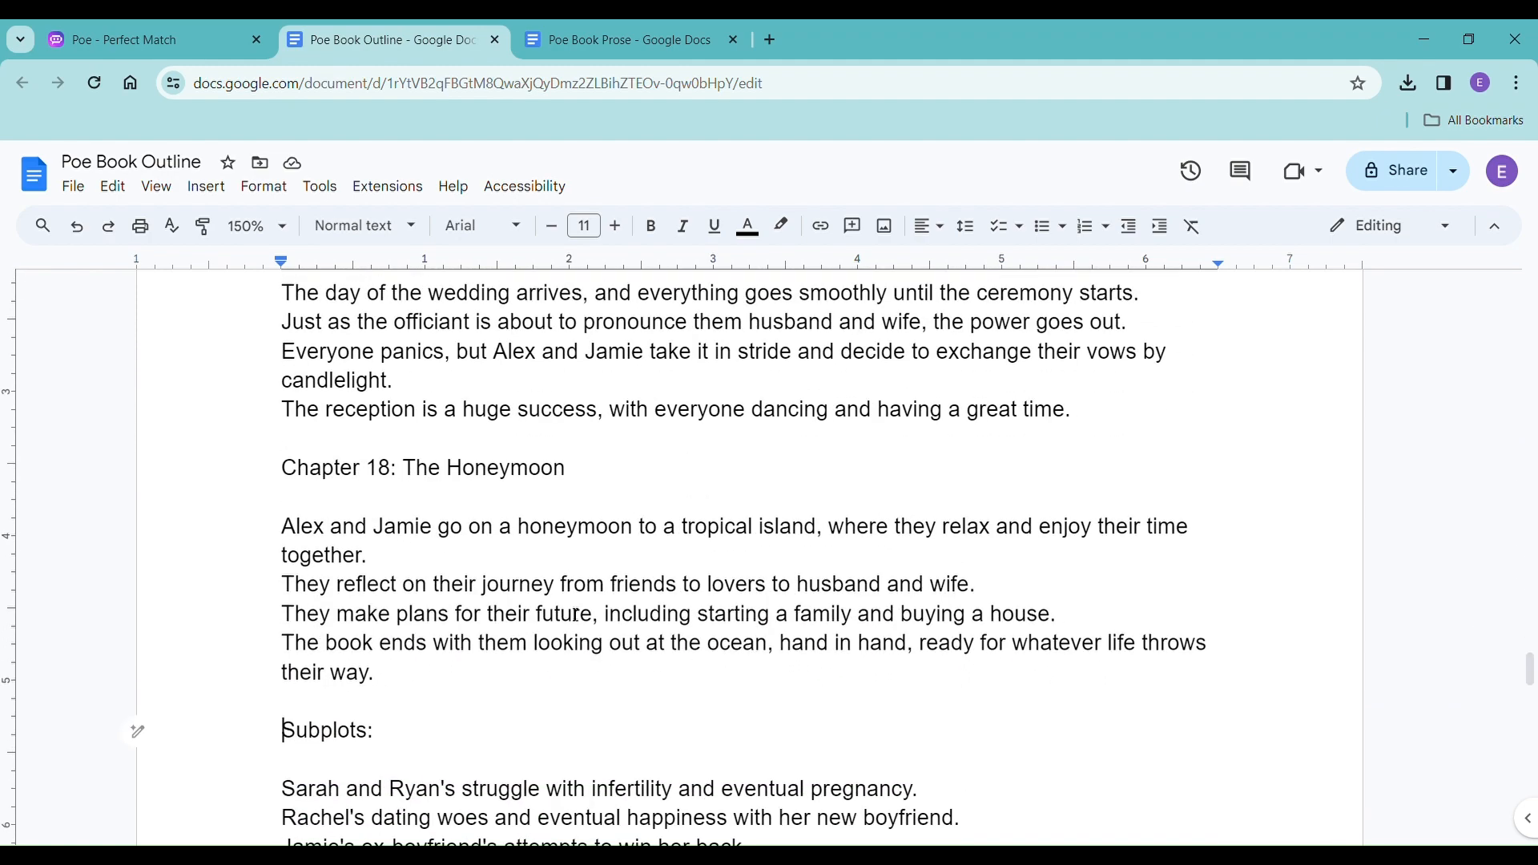
{"action": "scroll", "coordinate": [577, 614], "scroll_direction": "down", "scroll_amount": 4}
{"action": "scroll", "coordinate": [580, 613], "scroll_direction": "up", "scroll_amount": 7}
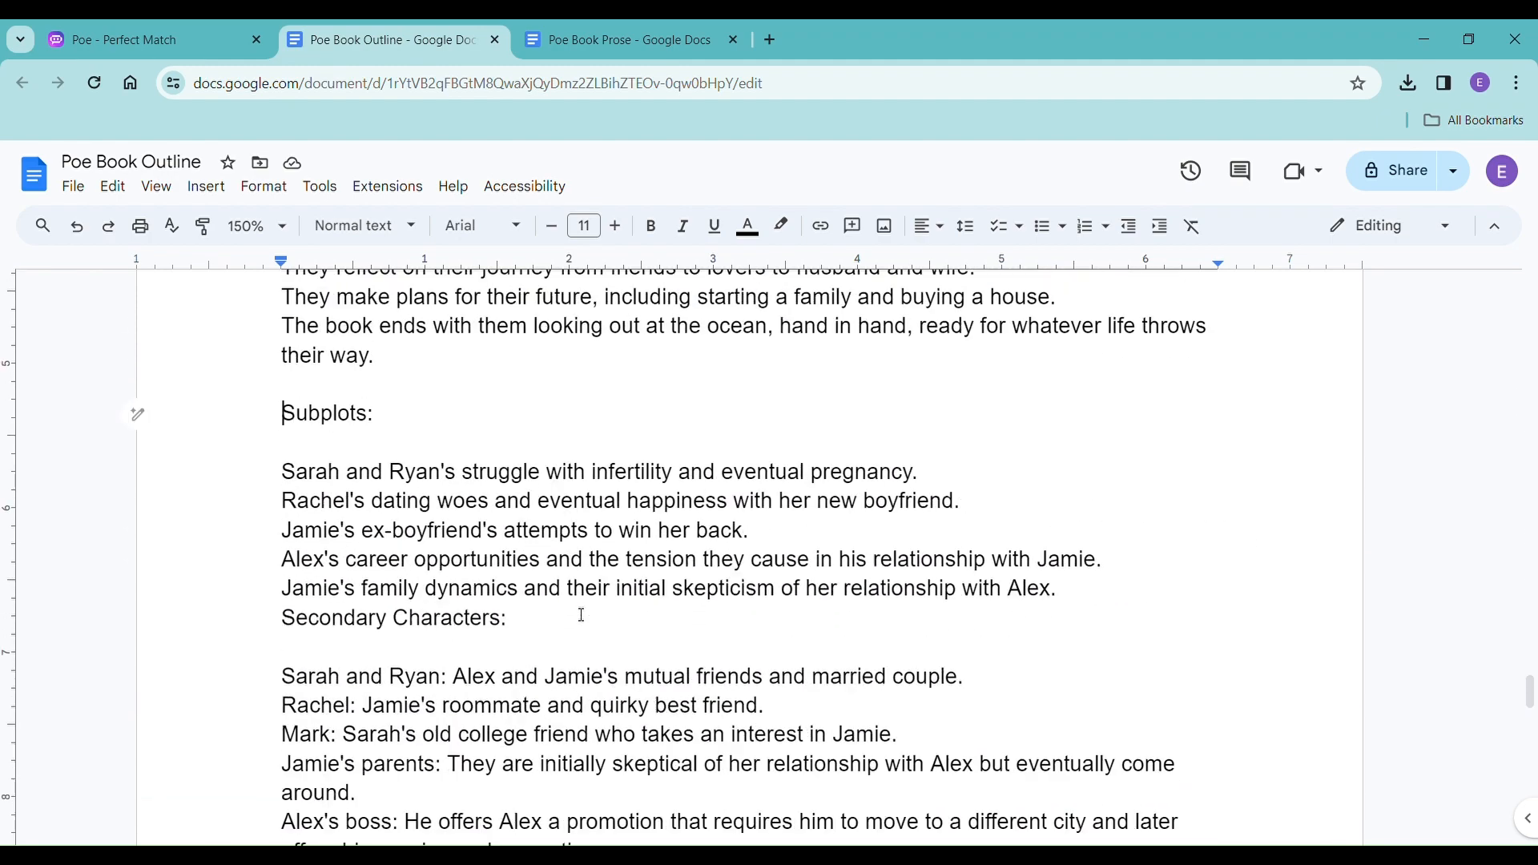
{"action": "scroll", "coordinate": [581, 615], "scroll_direction": "up", "scroll_amount": 12}
{"action": "scroll", "coordinate": [581, 616], "scroll_direction": "up", "scroll_amount": 20}
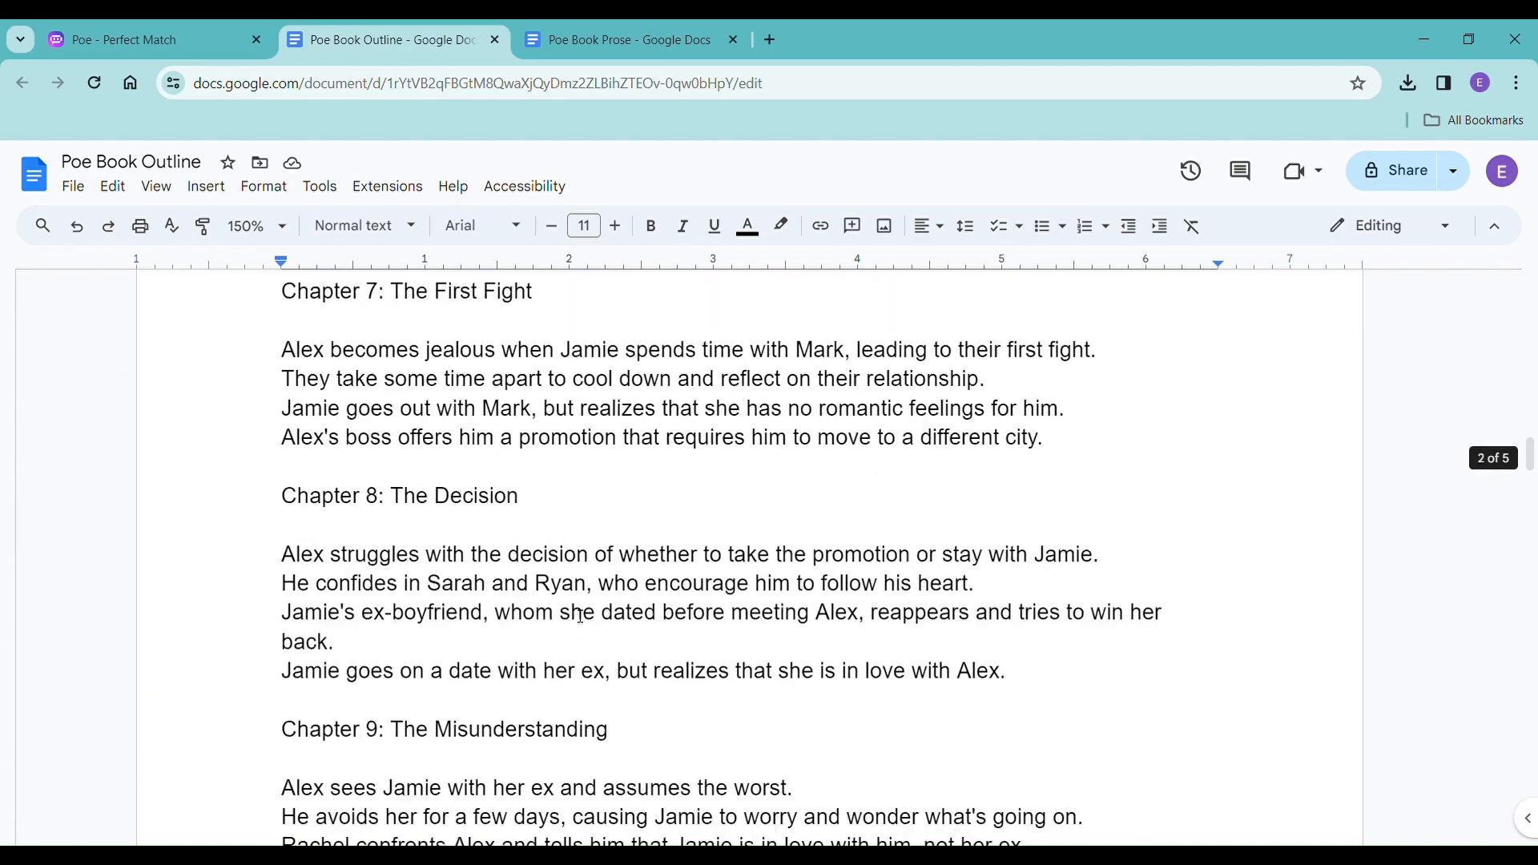
{"action": "scroll", "coordinate": [581, 616], "scroll_direction": "up", "scroll_amount": 12}
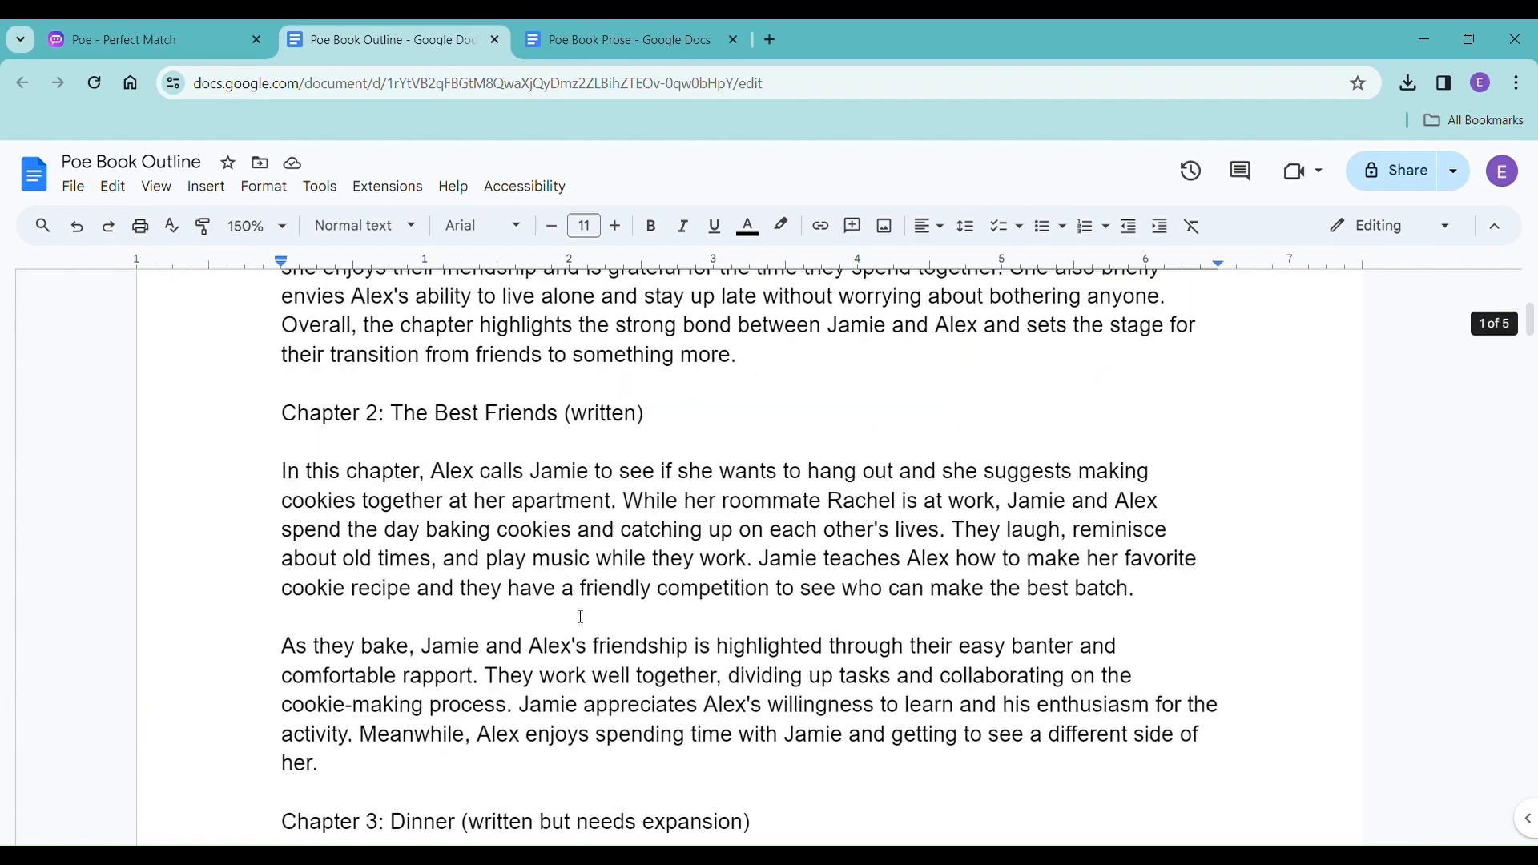
{"action": "scroll", "coordinate": [581, 616], "scroll_direction": "down", "scroll_amount": 11}
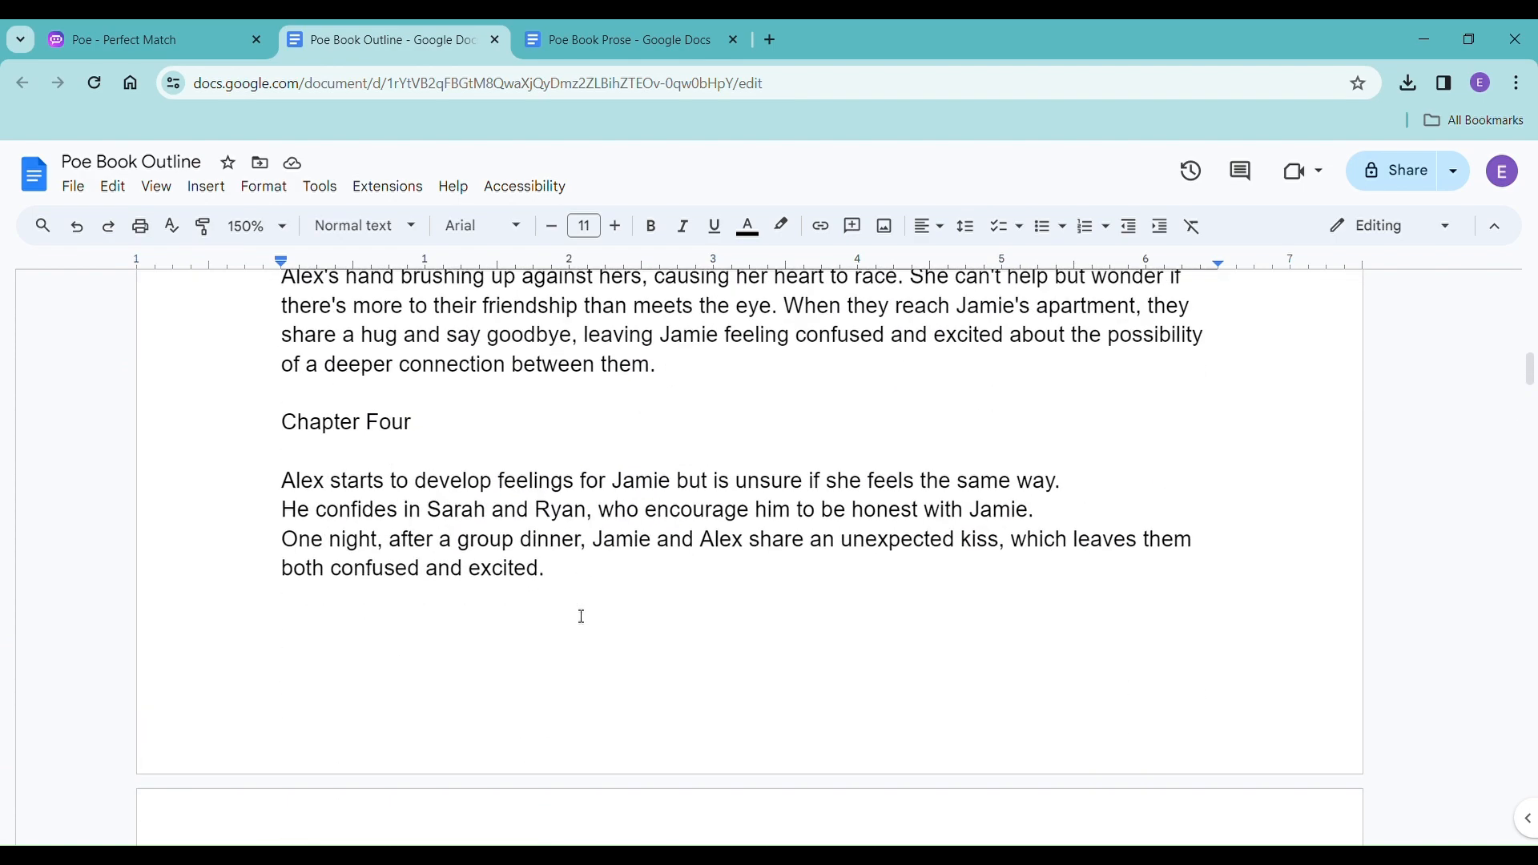
{"action": "scroll", "coordinate": [581, 616], "scroll_direction": "up", "scroll_amount": 12}
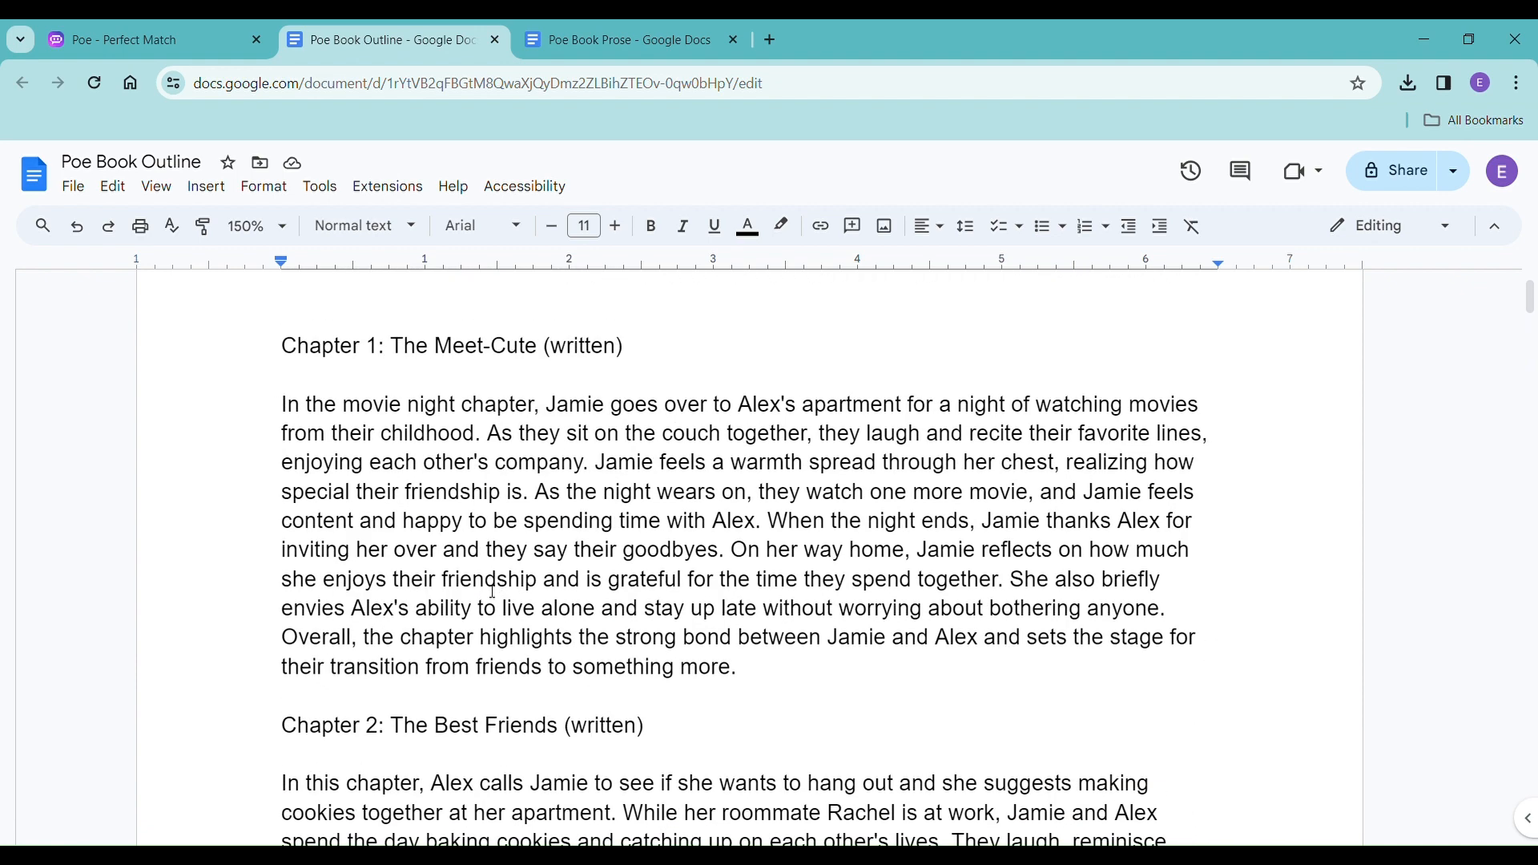
Make the outline headings "Chapter 1: The Meet-Cute (written)" and "Chapter 2: The Best Friends (written)" bold.
{"action": "scroll", "coordinate": [493, 591], "scroll_direction": "up", "scroll_amount": 2}
{"action": "left_click_drag", "start_coordinate": [264, 466], "coordinate": [721, 453]}
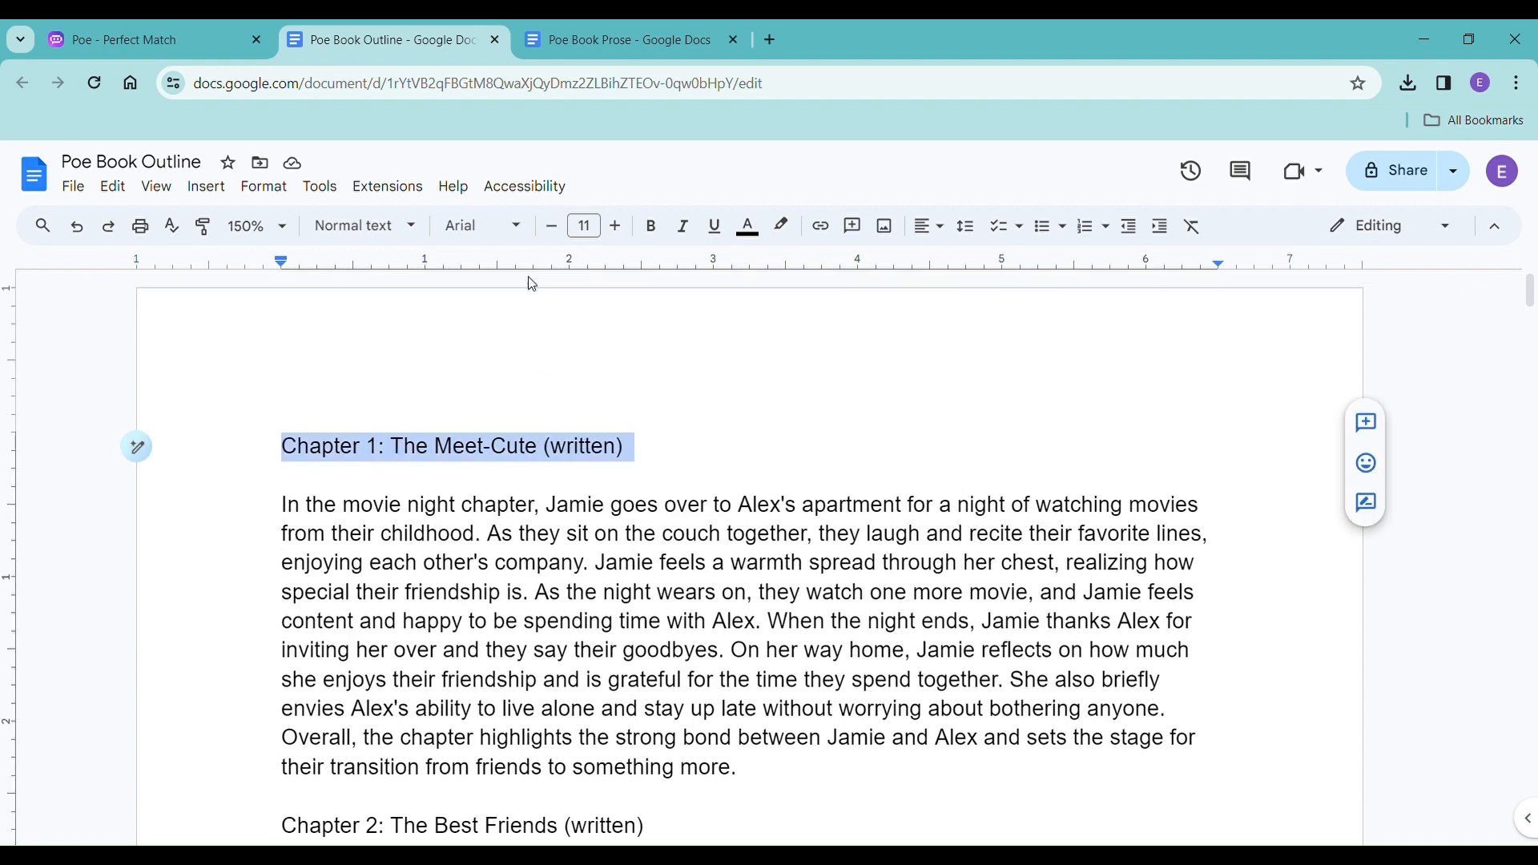
{"action": "left_click", "coordinate": [638, 239]}
{"action": "scroll", "coordinate": [721, 481], "scroll_direction": "down", "scroll_amount": 5}
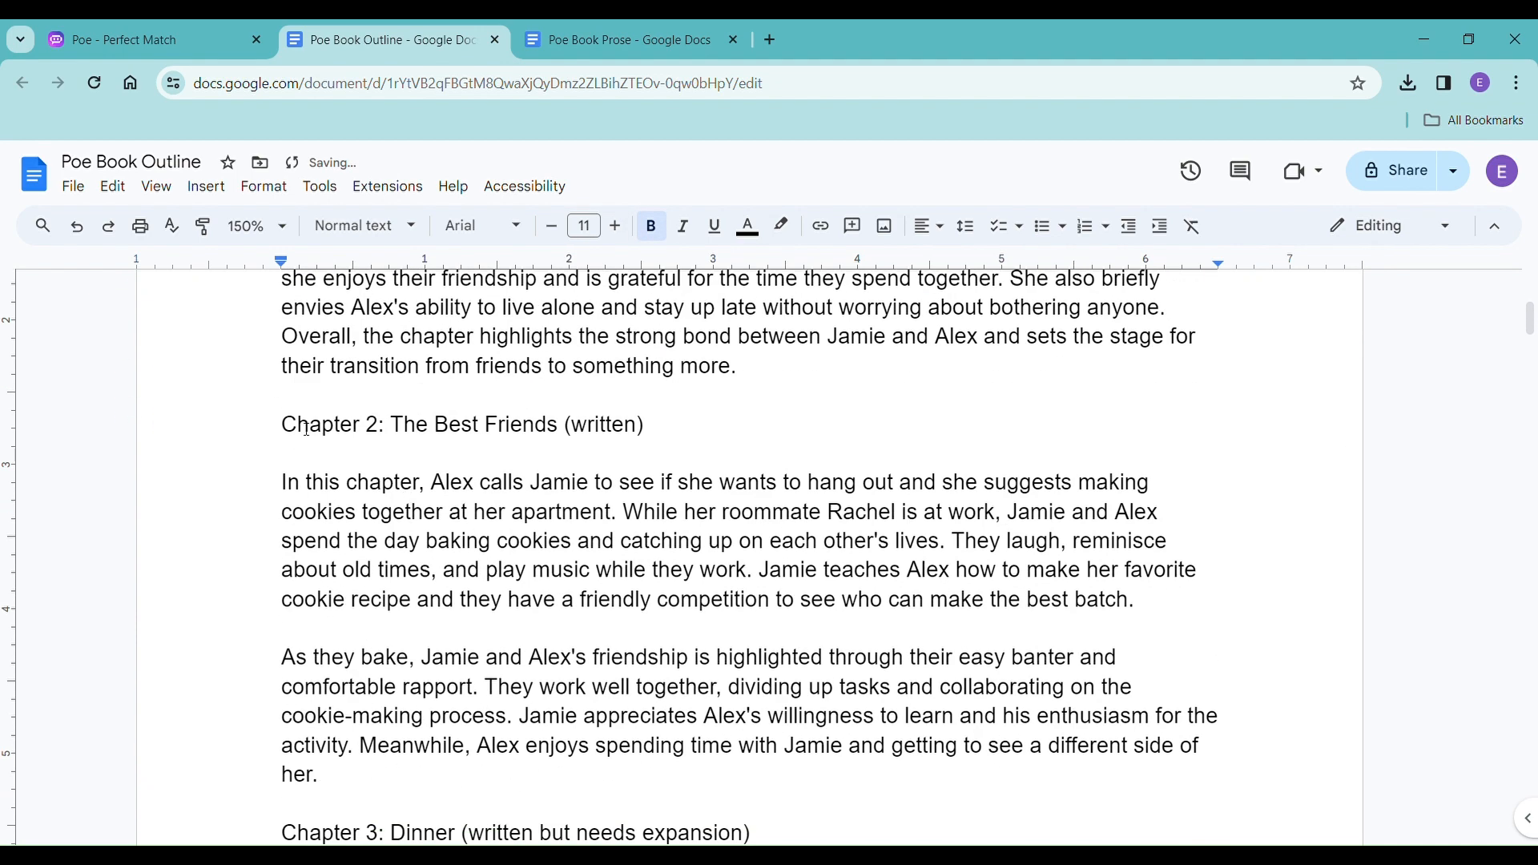
{"action": "left_click_drag", "start_coordinate": [276, 425], "coordinate": [752, 442]}
{"action": "left_click", "coordinate": [652, 225]}
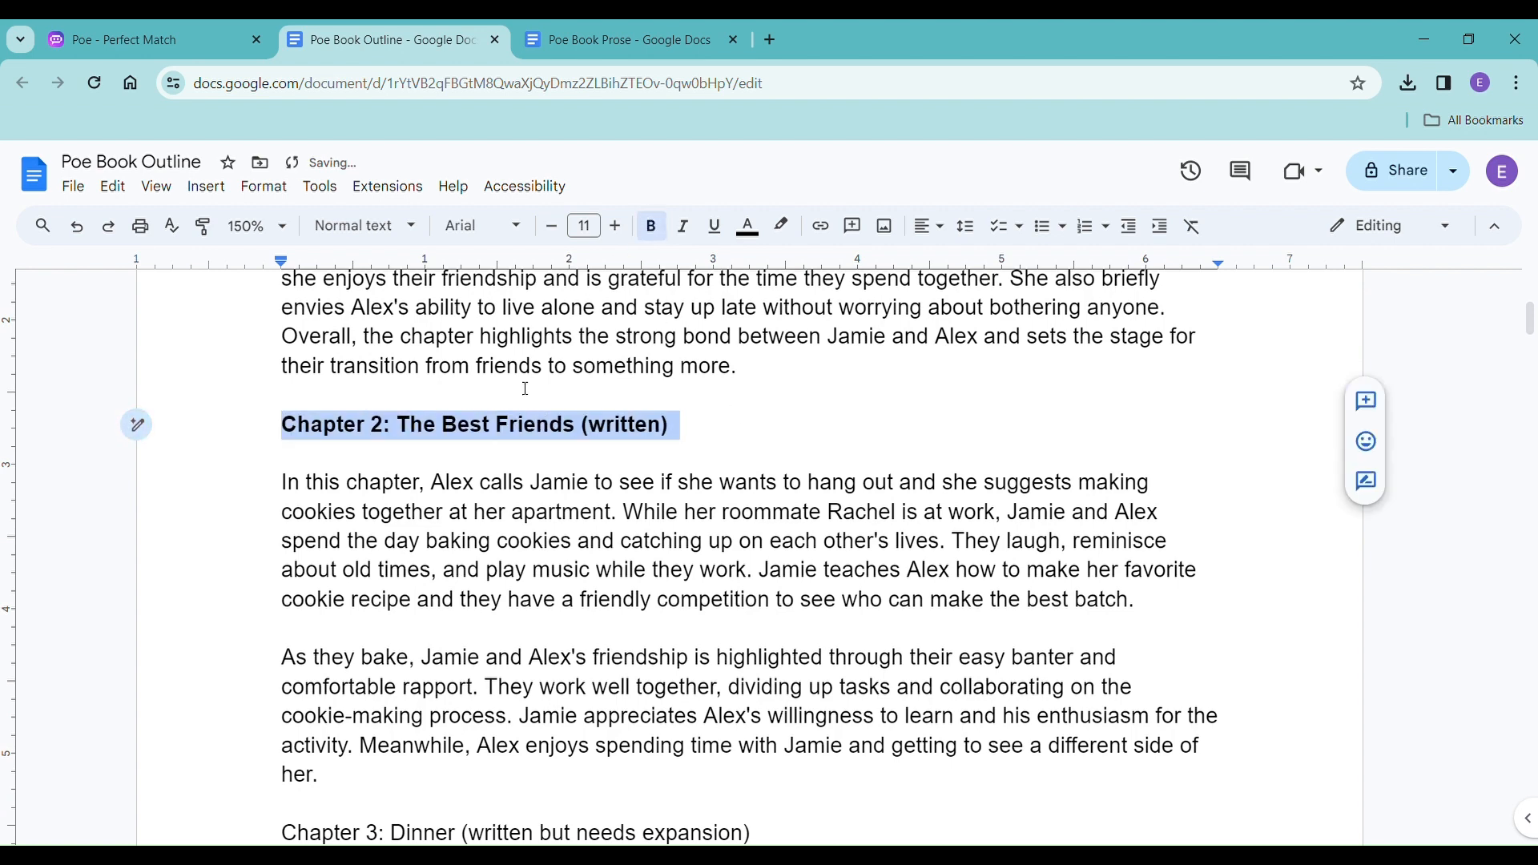
Make the outline headings "Chapter 3: Dinner (written but needs expansion)" and "Chapter Four" bold.
{"action": "scroll", "coordinate": [401, 449], "scroll_direction": "down", "scroll_amount": 3}
{"action": "left_click_drag", "start_coordinate": [282, 534], "coordinate": [807, 542]}
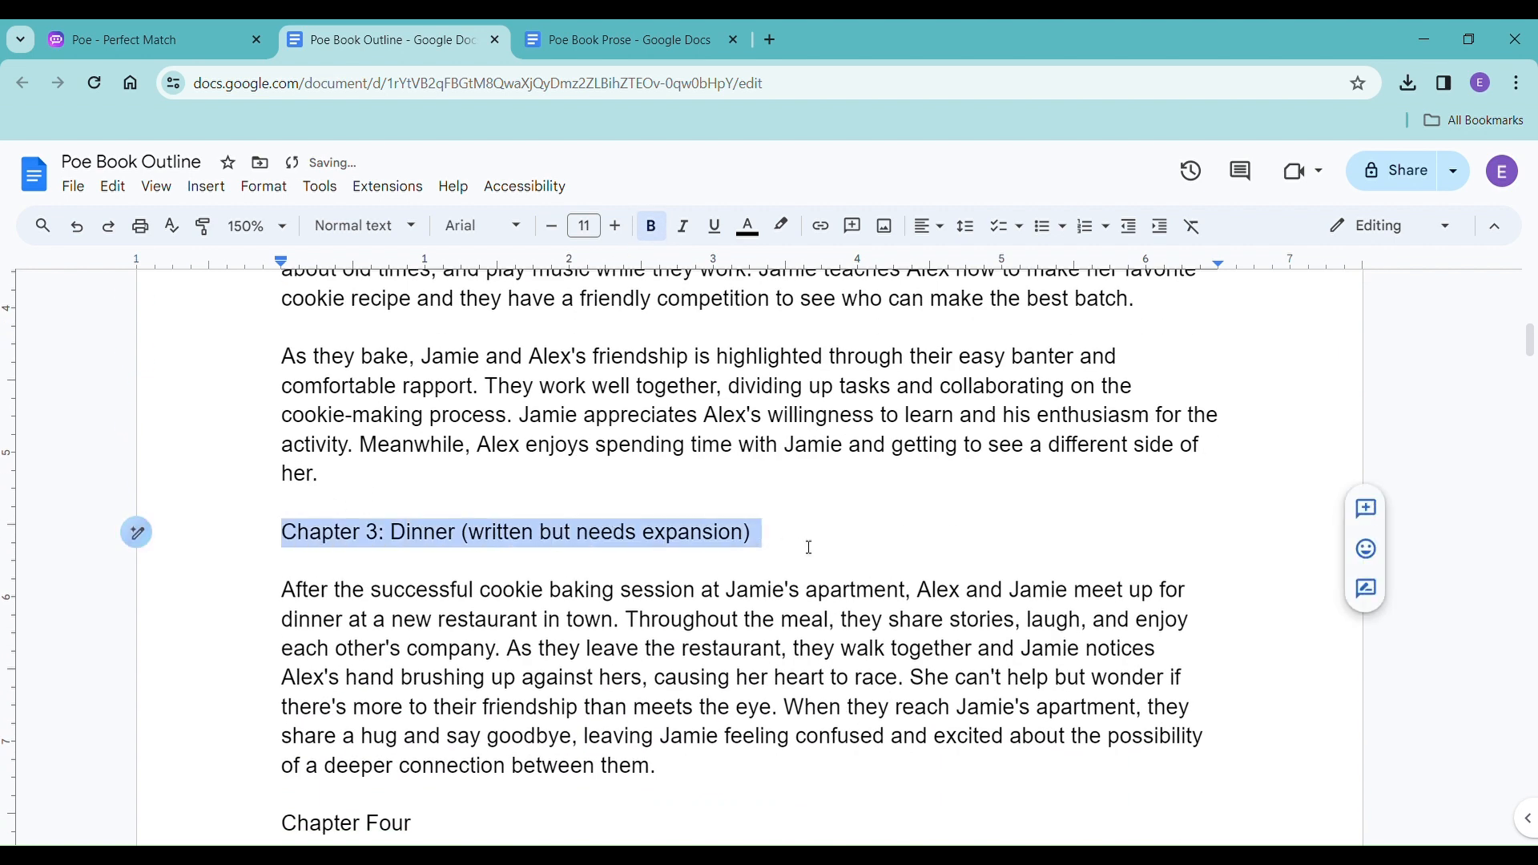
{"action": "left_click", "coordinate": [656, 234]}
{"action": "scroll", "coordinate": [449, 545], "scroll_direction": "down", "scroll_amount": 3}
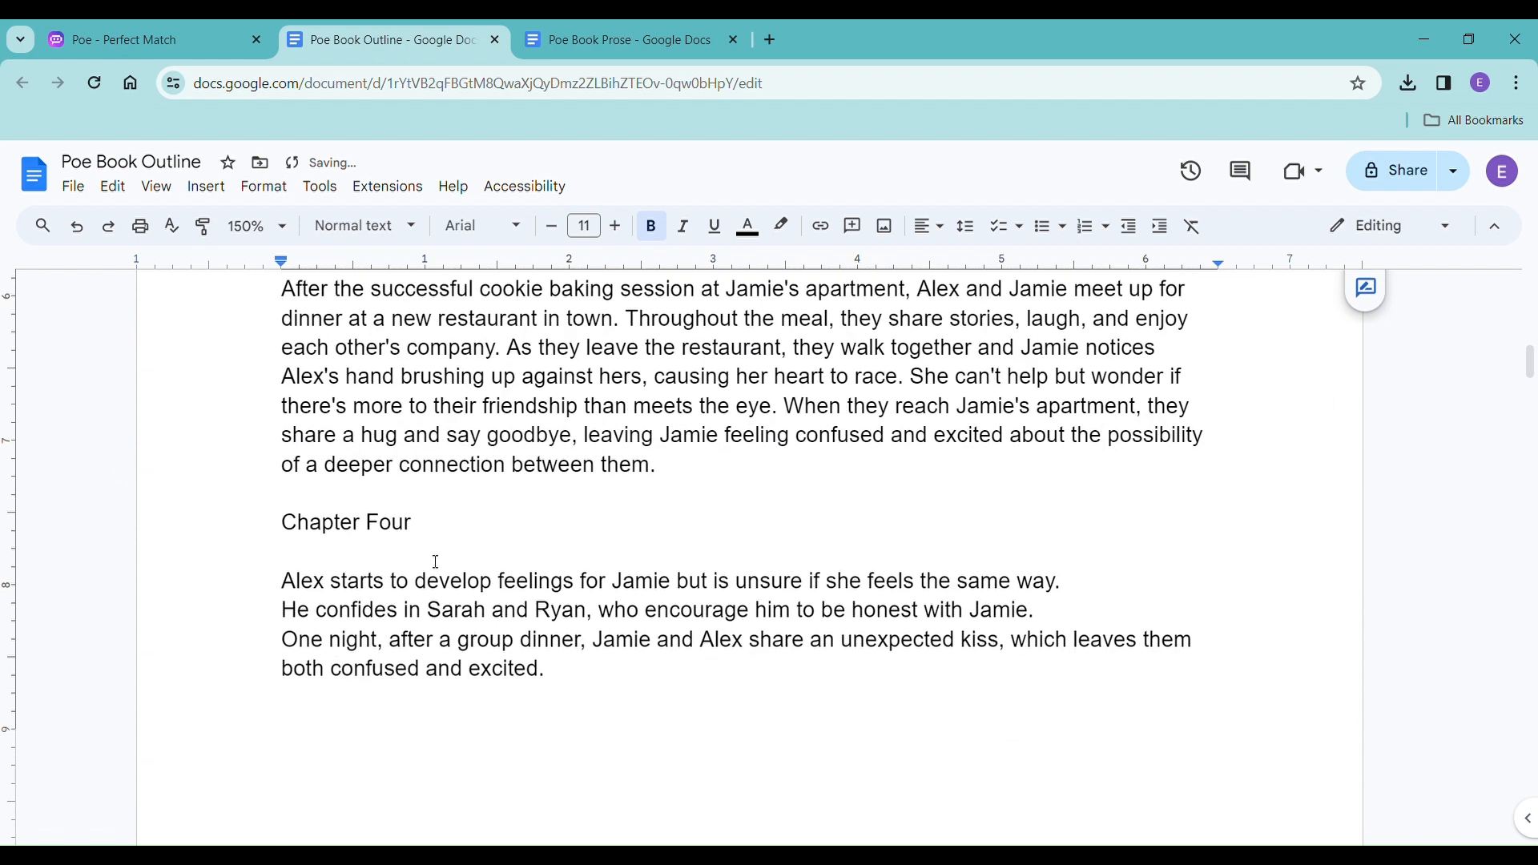
{"action": "left_click", "coordinate": [277, 525]}
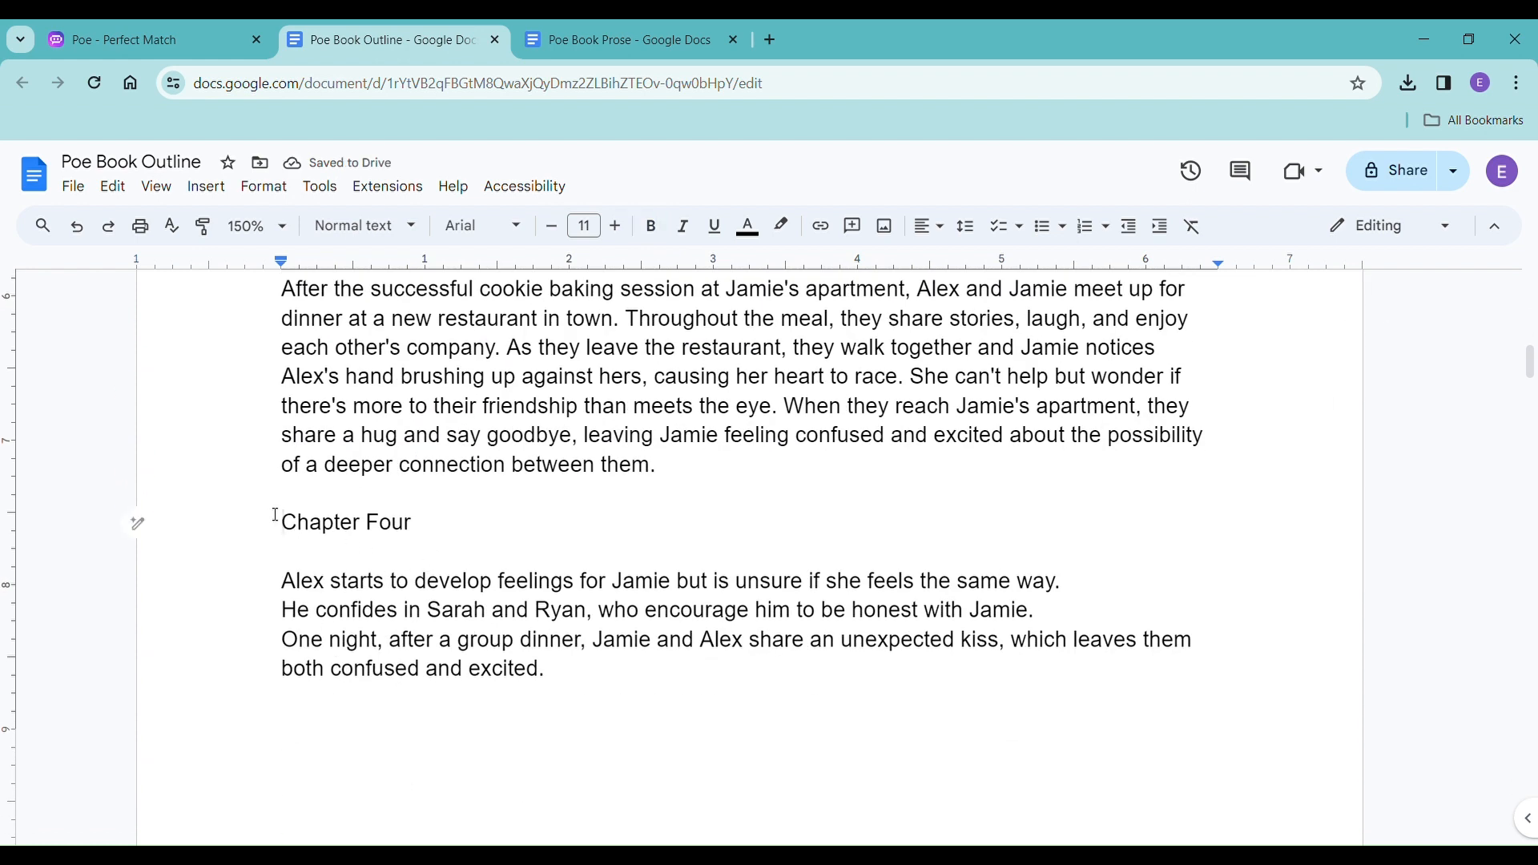
{"action": "left_click_drag", "start_coordinate": [278, 522], "coordinate": [426, 522]}
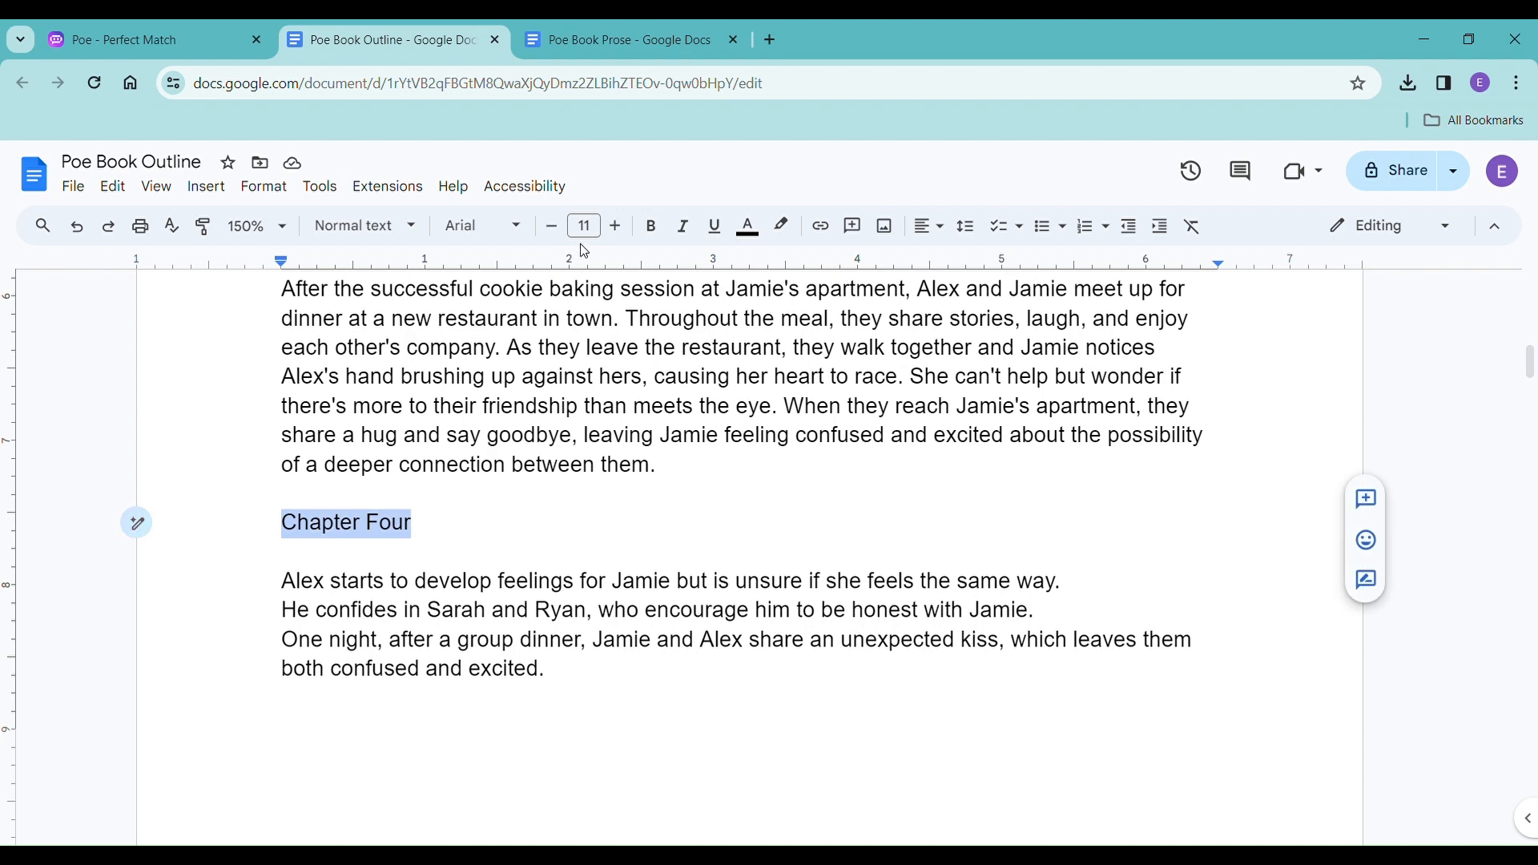
{"action": "left_click", "coordinate": [651, 228]}
{"action": "left_click", "coordinate": [469, 535]}
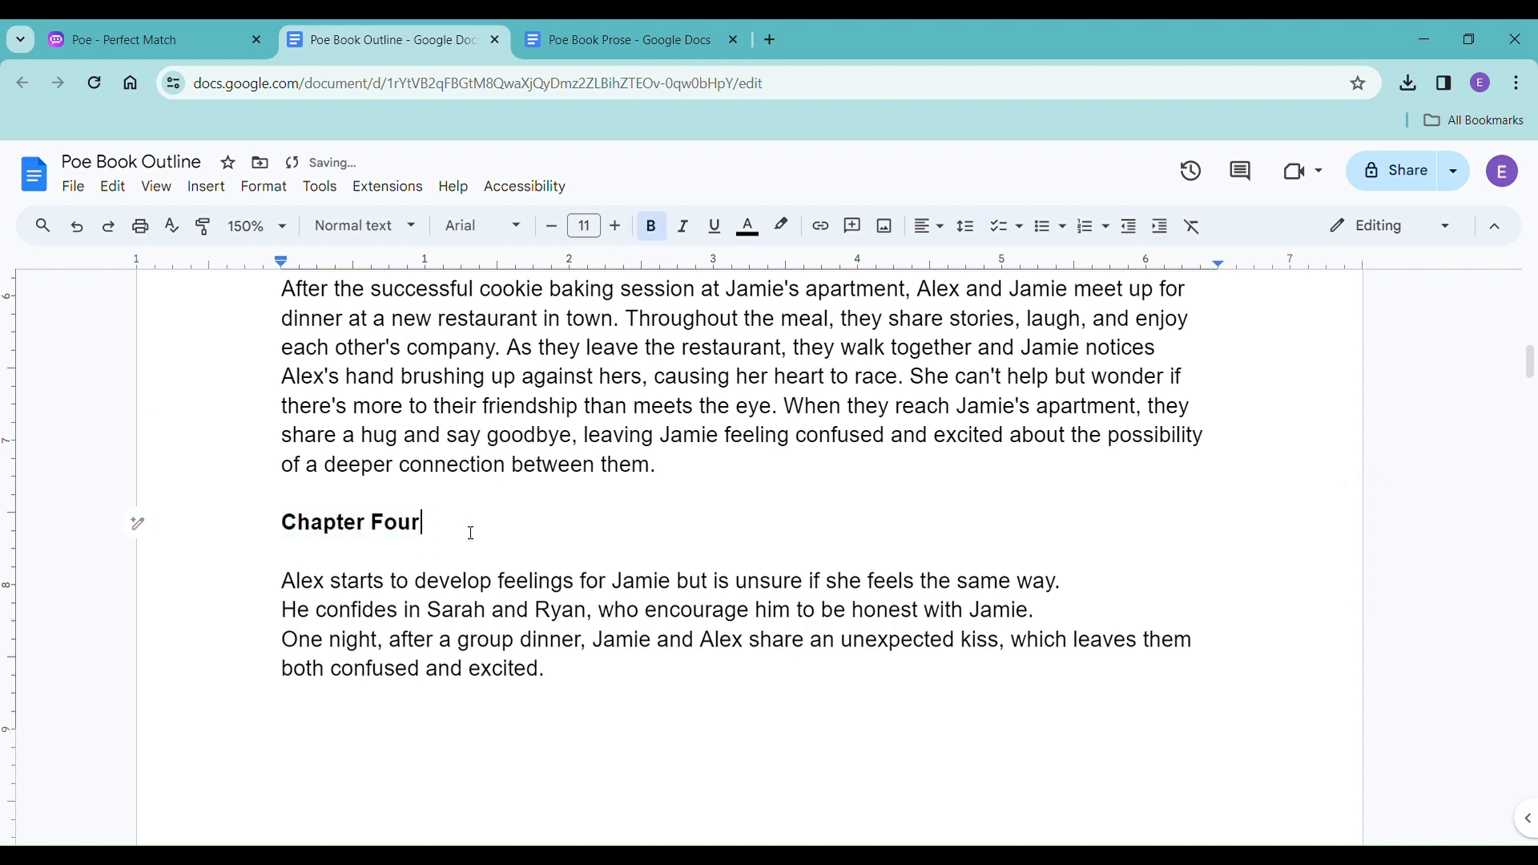
Review the outline's headings and summaries from Chapter 1 through Chapter Four.
{"action": "scroll", "coordinate": [471, 536], "scroll_direction": "down", "scroll_amount": 5}
{"action": "scroll", "coordinate": [472, 538], "scroll_direction": "up", "scroll_amount": 2}
{"action": "scroll", "coordinate": [472, 538], "scroll_direction": "up", "scroll_amount": 3}
{"action": "scroll", "coordinate": [556, 481], "scroll_direction": "up", "scroll_amount": 2}
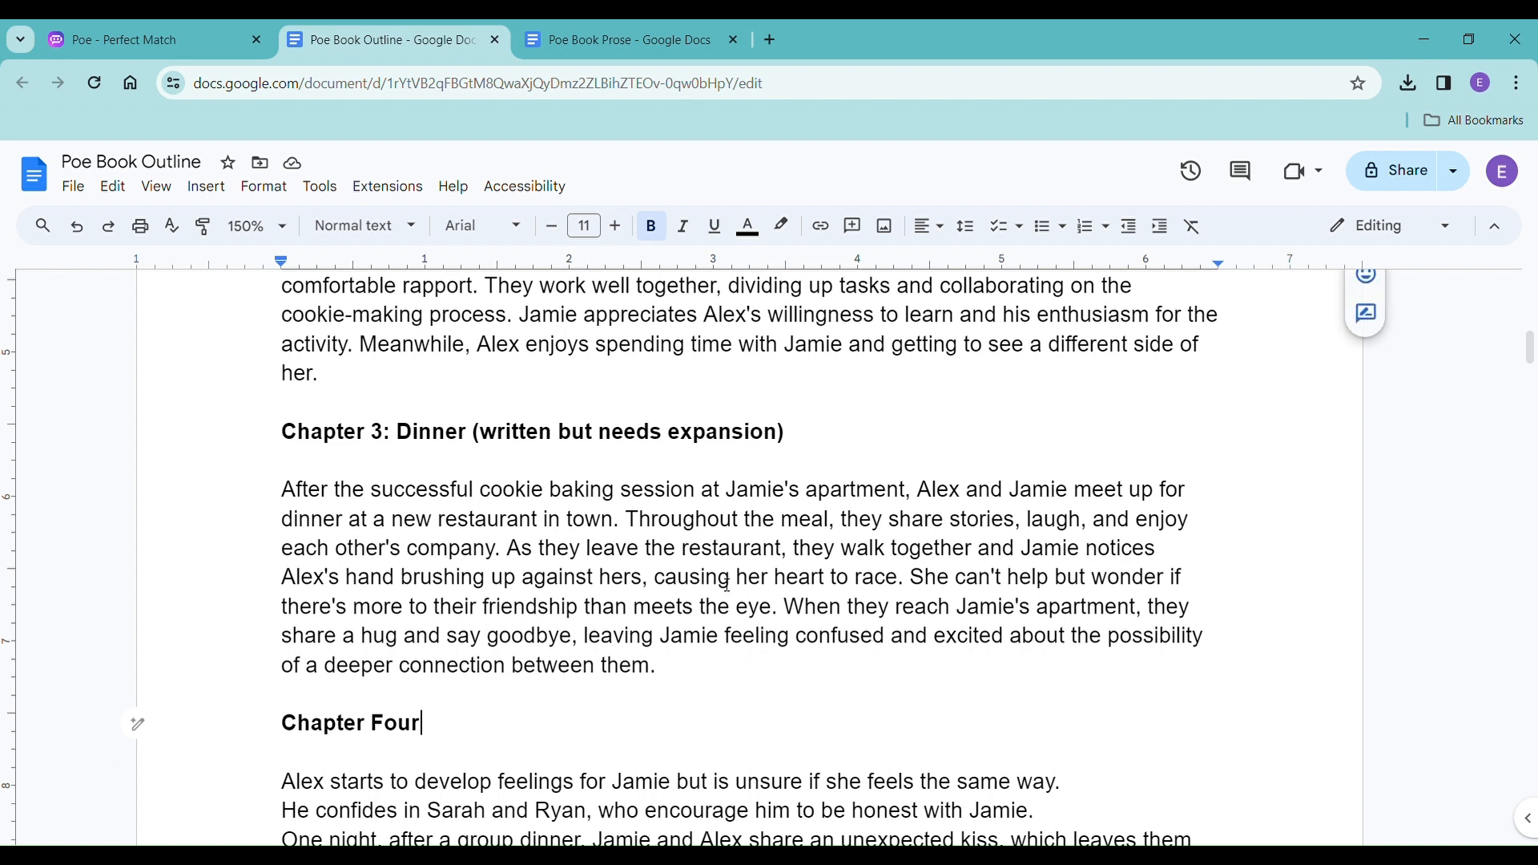
{"action": "scroll", "coordinate": [750, 571], "scroll_direction": "down", "scroll_amount": 3}
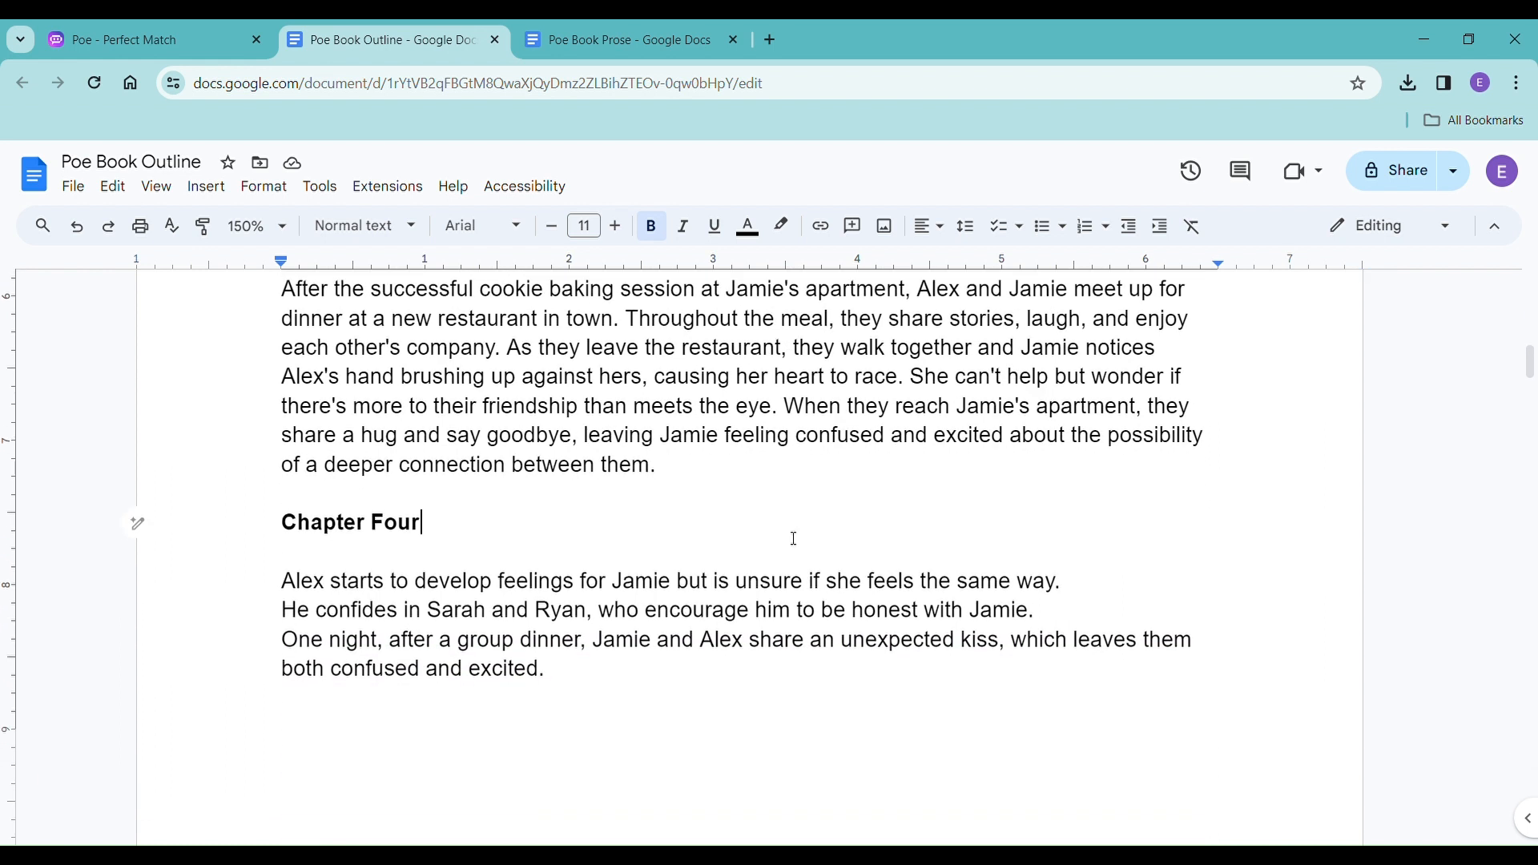
{"action": "scroll", "coordinate": [794, 538], "scroll_direction": "down", "scroll_amount": 3}
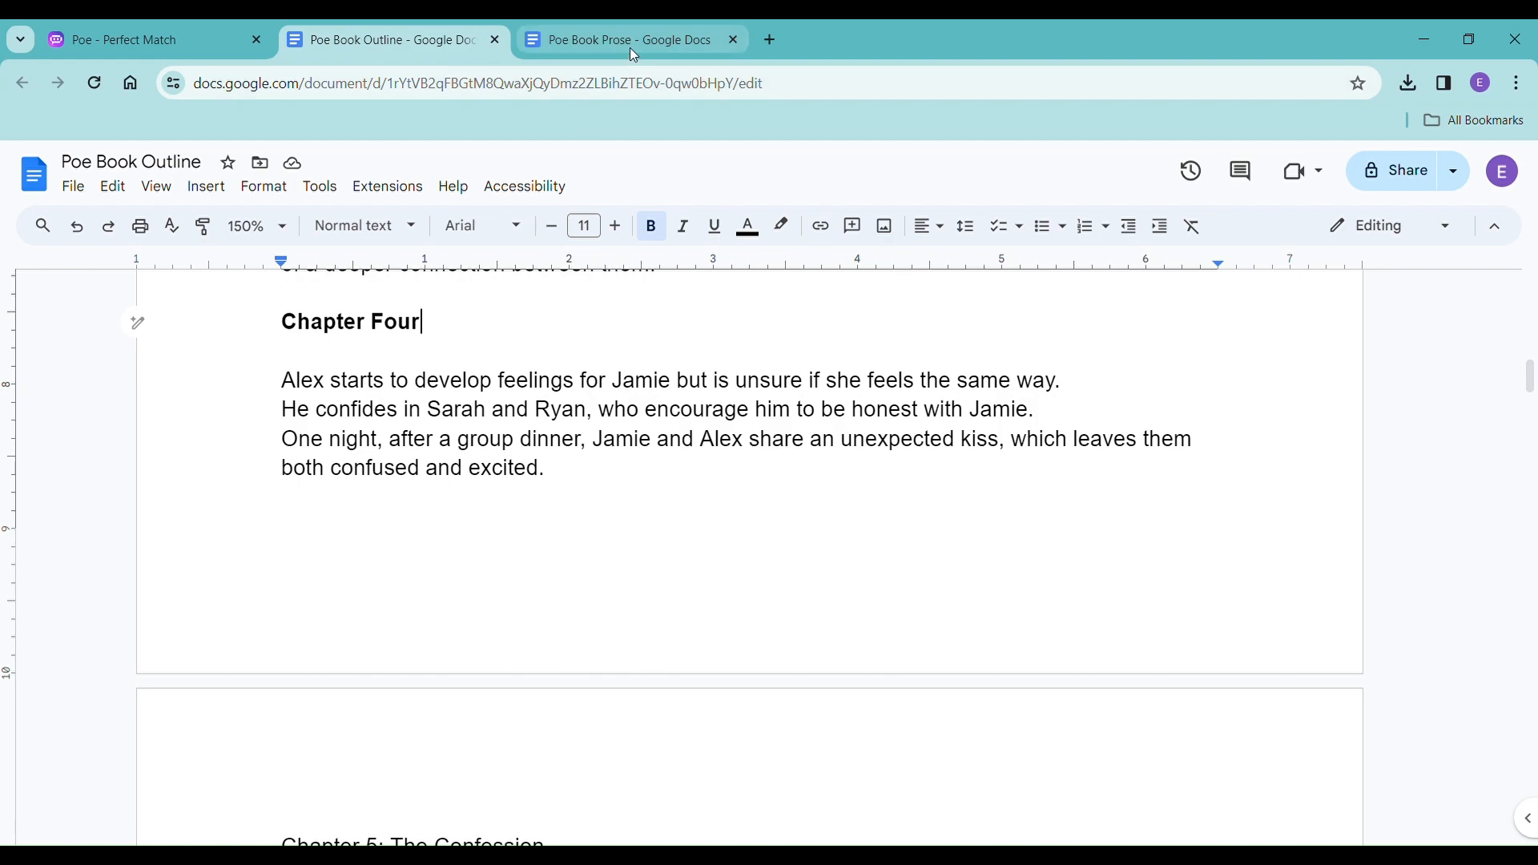
{"action": "scroll", "coordinate": [568, 475], "scroll_direction": "up", "scroll_amount": 5}
{"action": "scroll", "coordinate": [567, 477], "scroll_direction": "up", "scroll_amount": 15}
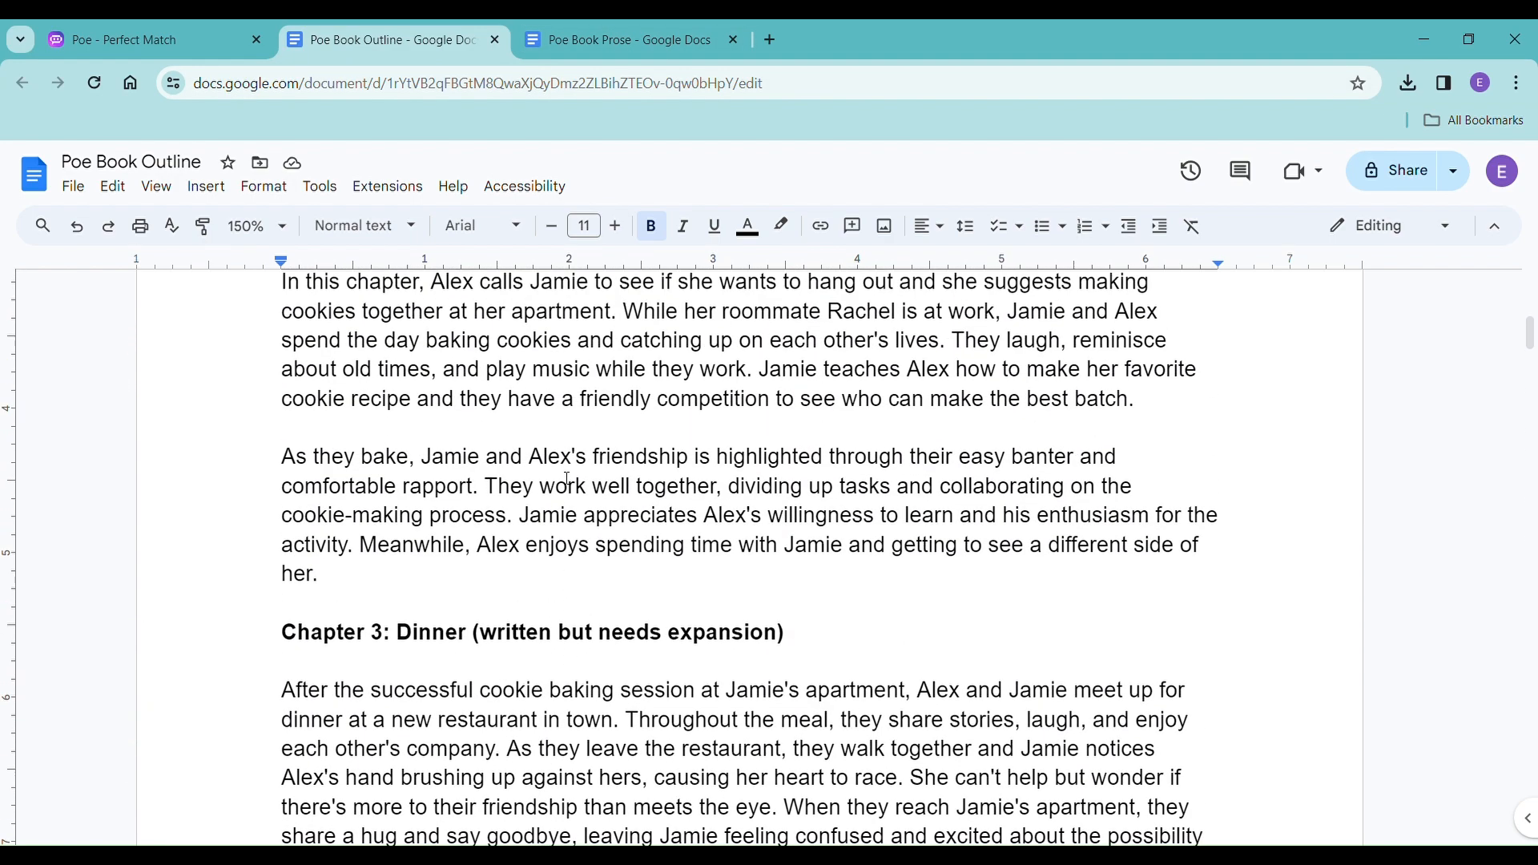
{"action": "scroll", "coordinate": [567, 478], "scroll_direction": "down", "scroll_amount": 10}
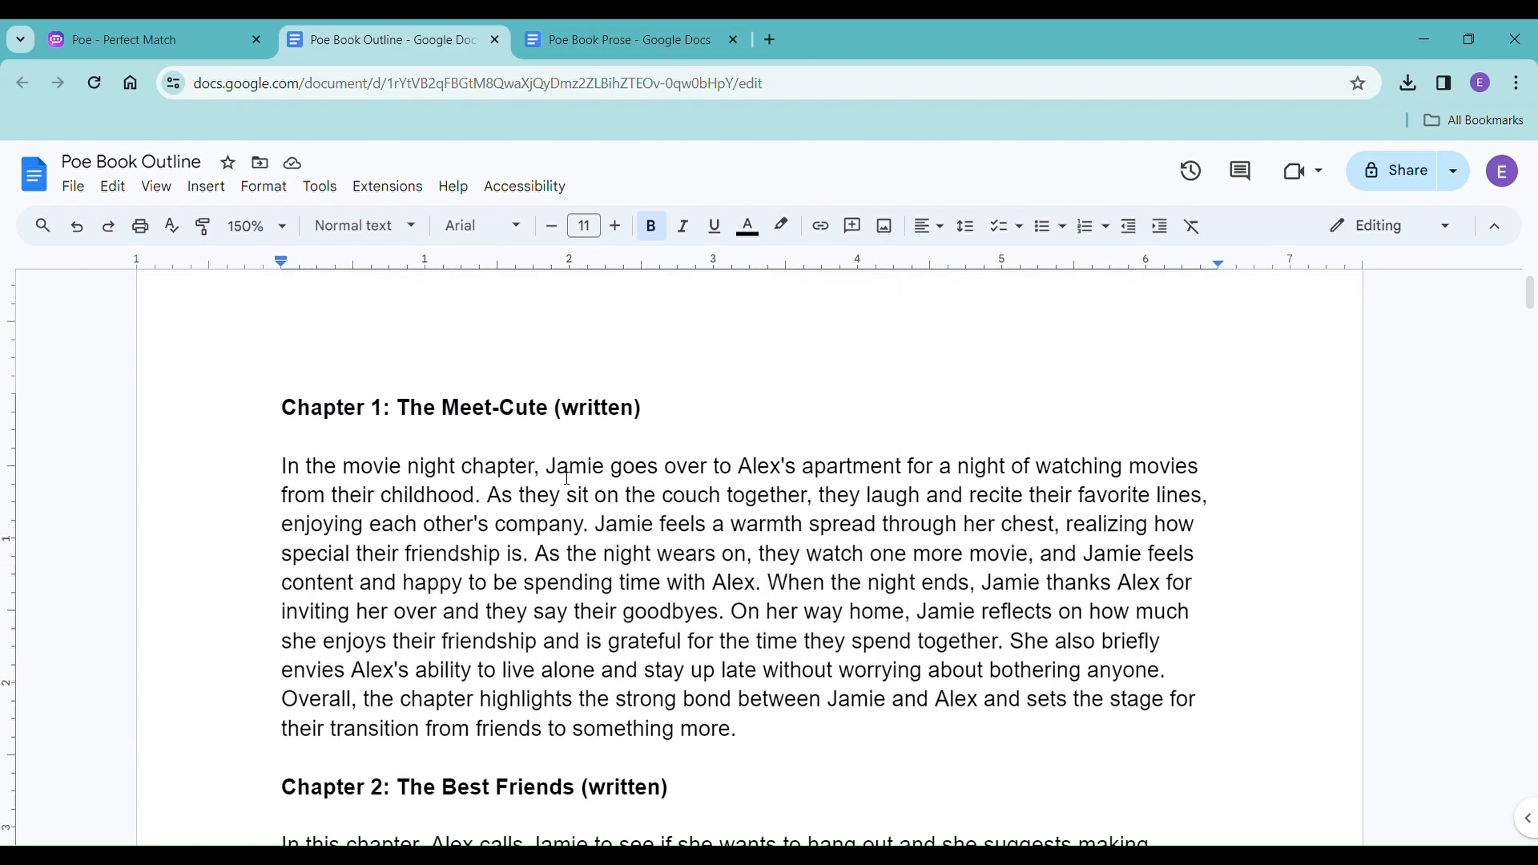
{"action": "scroll", "coordinate": [567, 478], "scroll_direction": "down", "scroll_amount": 2}
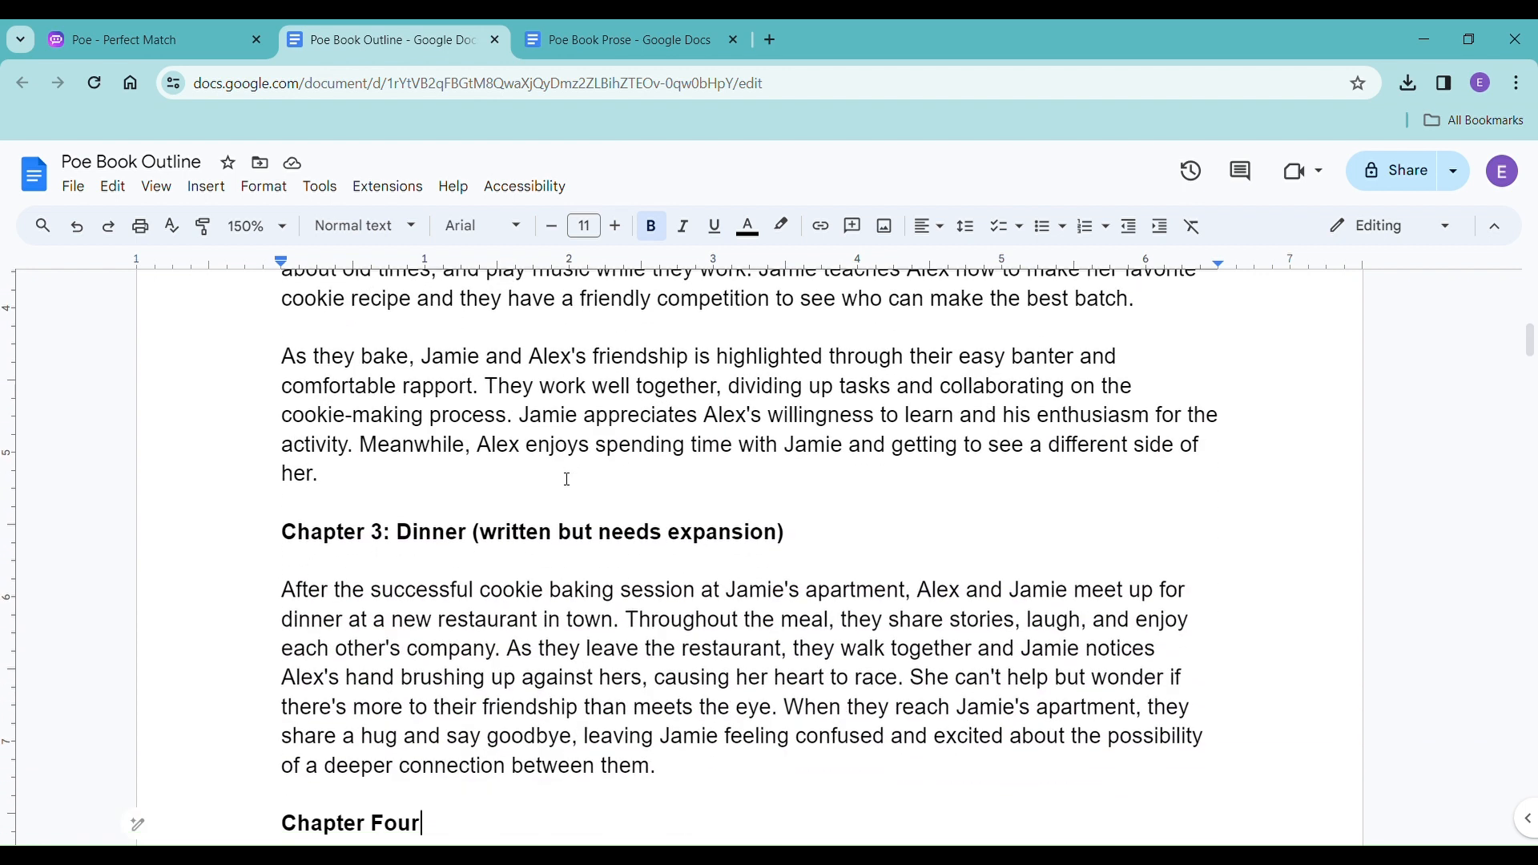
Switch to the Poe Book Prose document, check its word count, and return to the Chapter Four heading.
{"action": "left_click", "coordinate": [583, 48]}
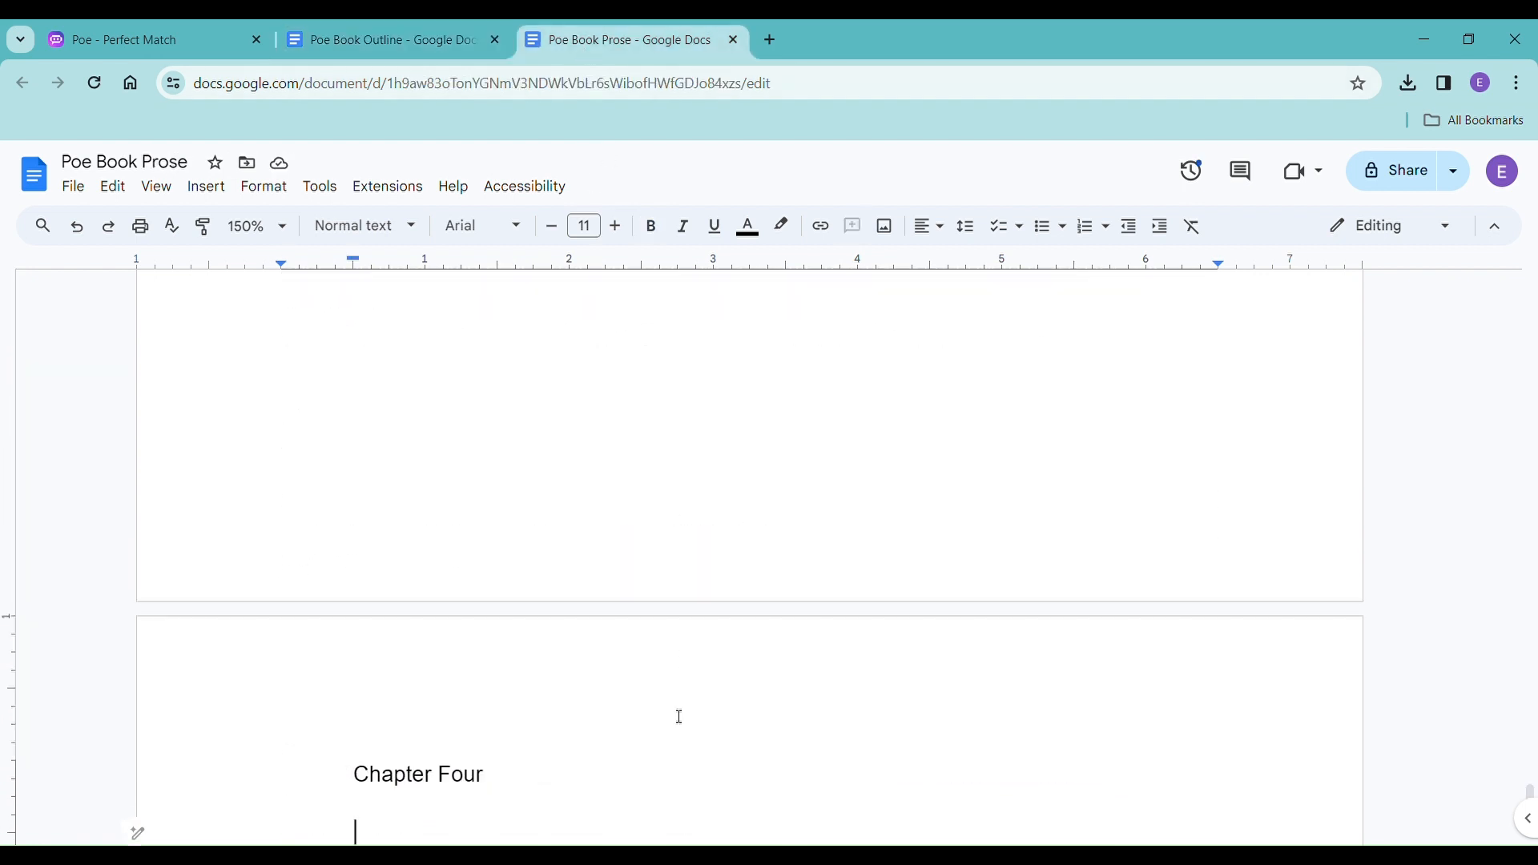
{"action": "key", "text": "ctrl+shift+c"}
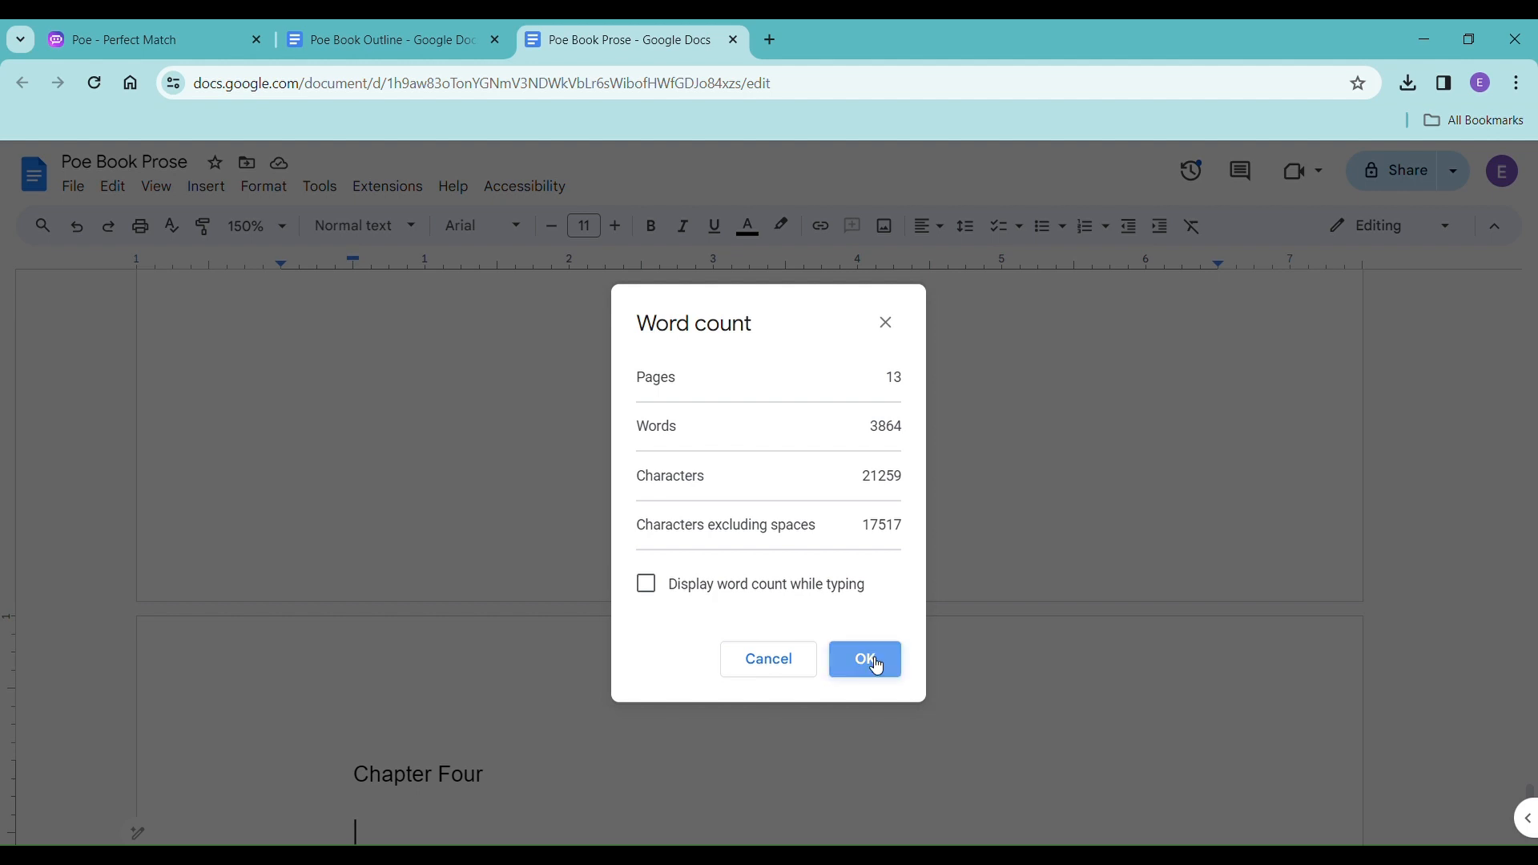
{"action": "left_click", "coordinate": [879, 662]}
{"action": "scroll", "coordinate": [872, 672], "scroll_direction": "down", "scroll_amount": 3}
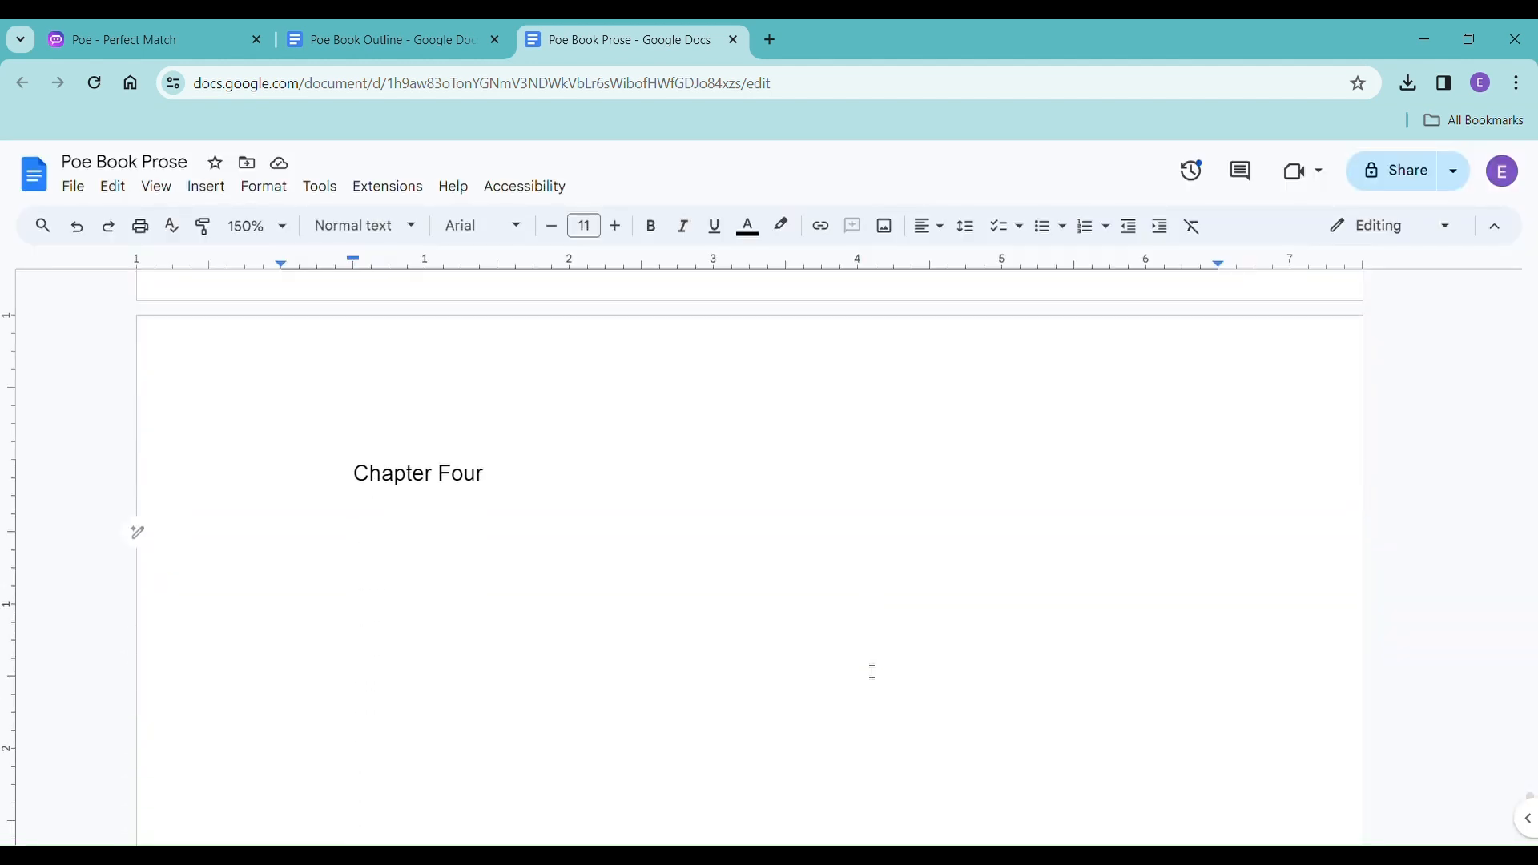